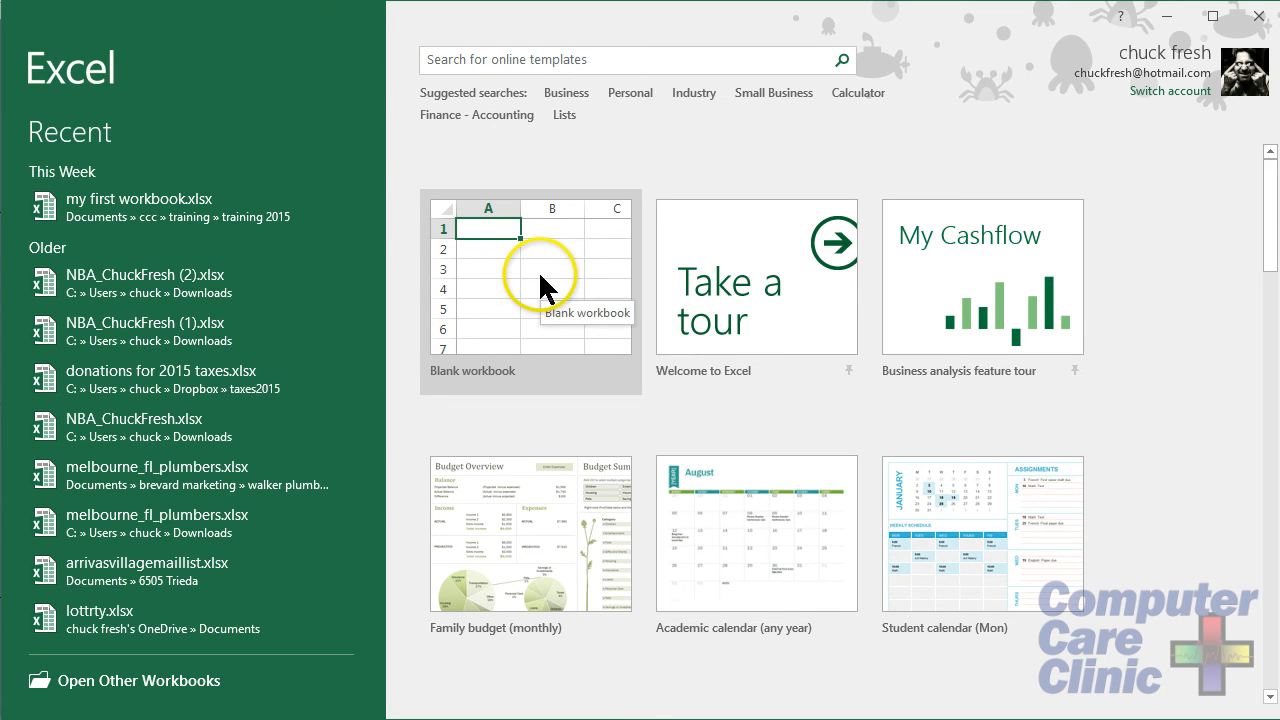
# Step: Create a blank workbook and set the worksheet zoom to 210%
pyautogui.click(543, 272)
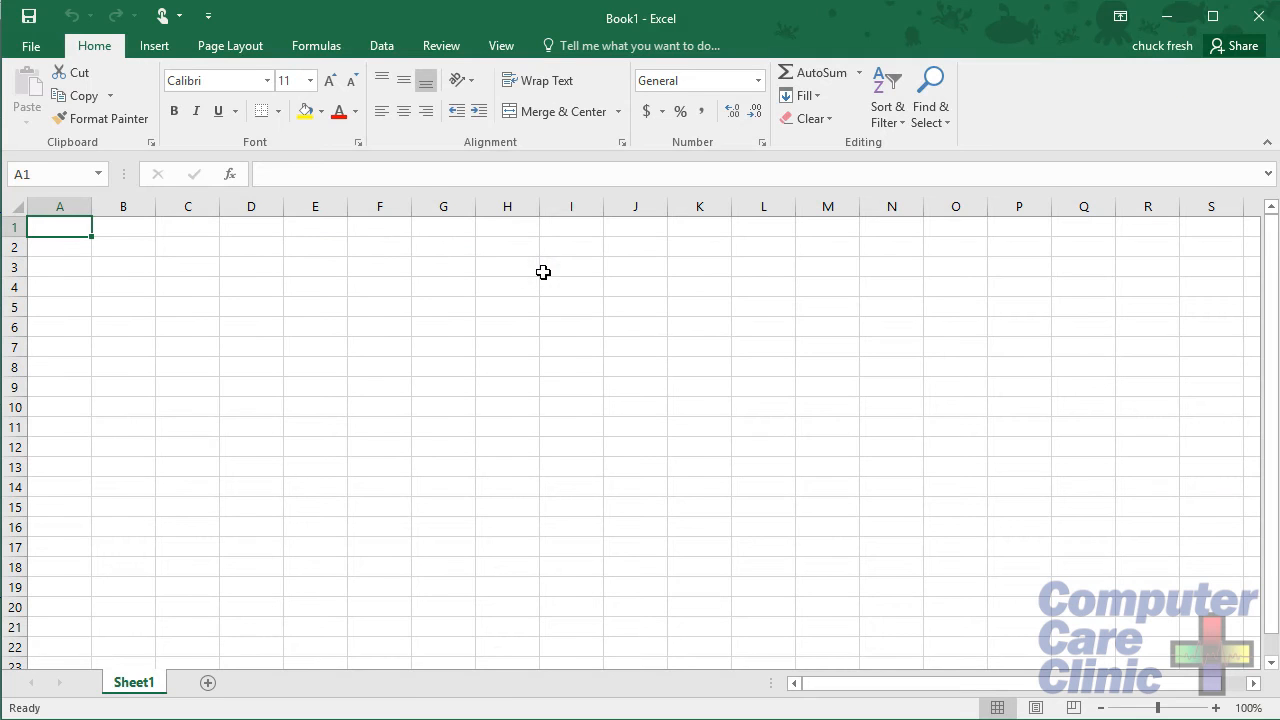
pyautogui.click(722, 302)
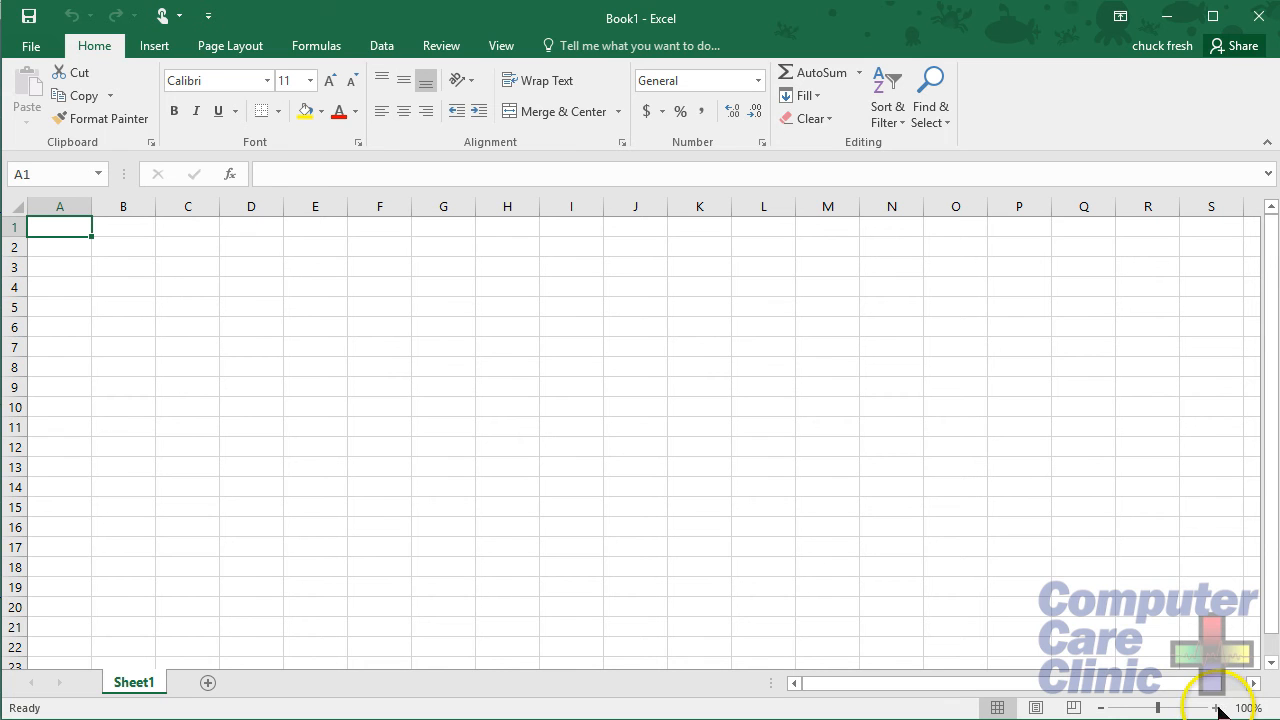
pyautogui.click(1161, 707)
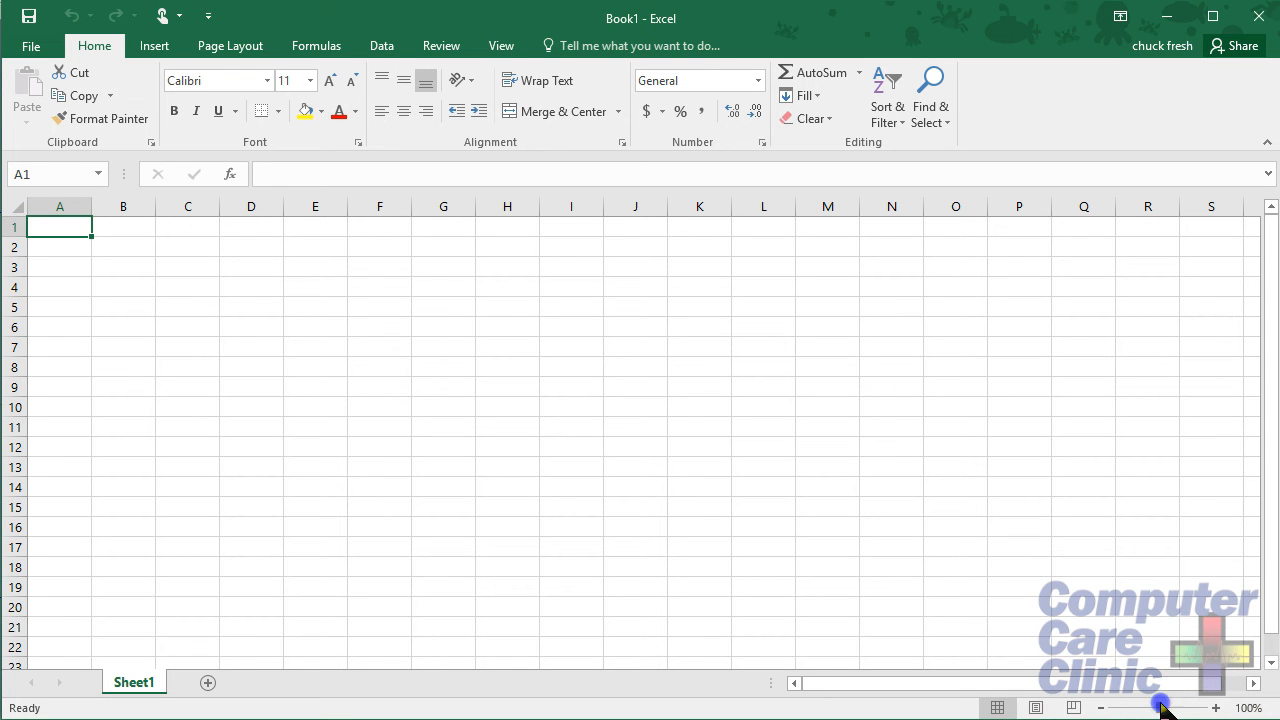
pyautogui.moveTo(1161, 707)
pyautogui.mouseDown()
pyautogui.moveTo(1194, 707)
pyautogui.moveTo(1143, 707)
pyautogui.mouseUp()
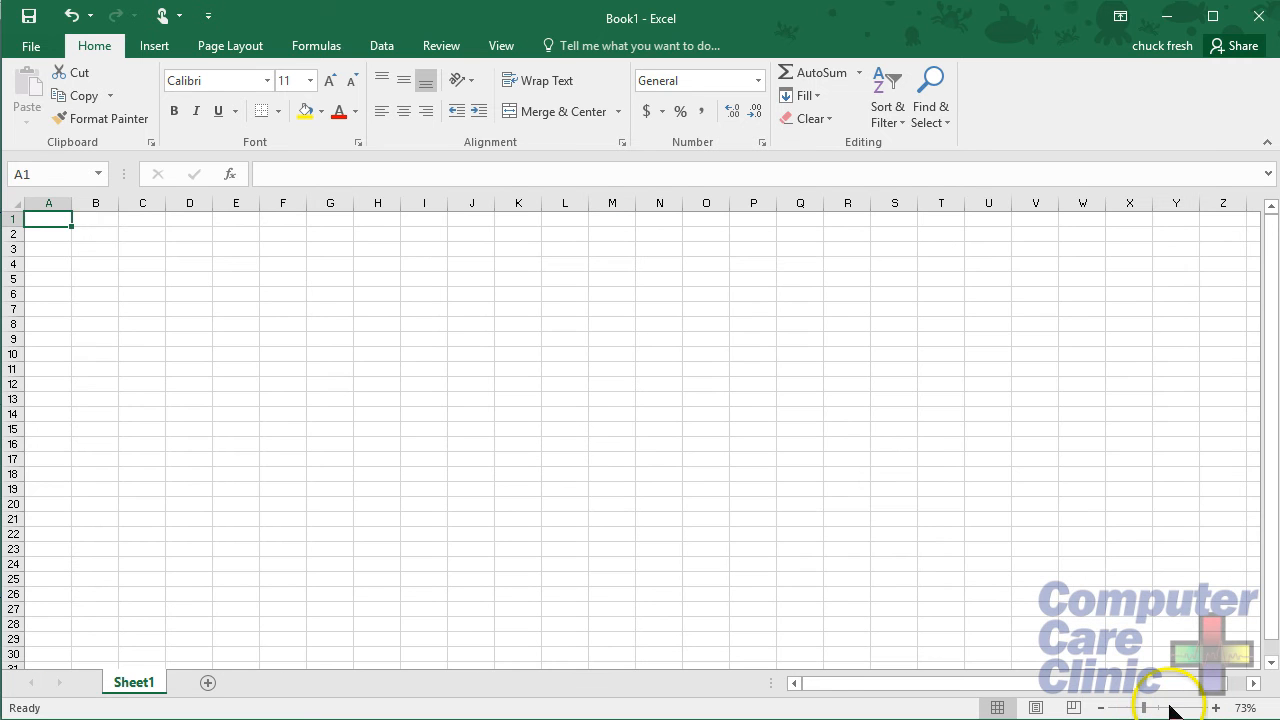
pyautogui.click(1186, 708)
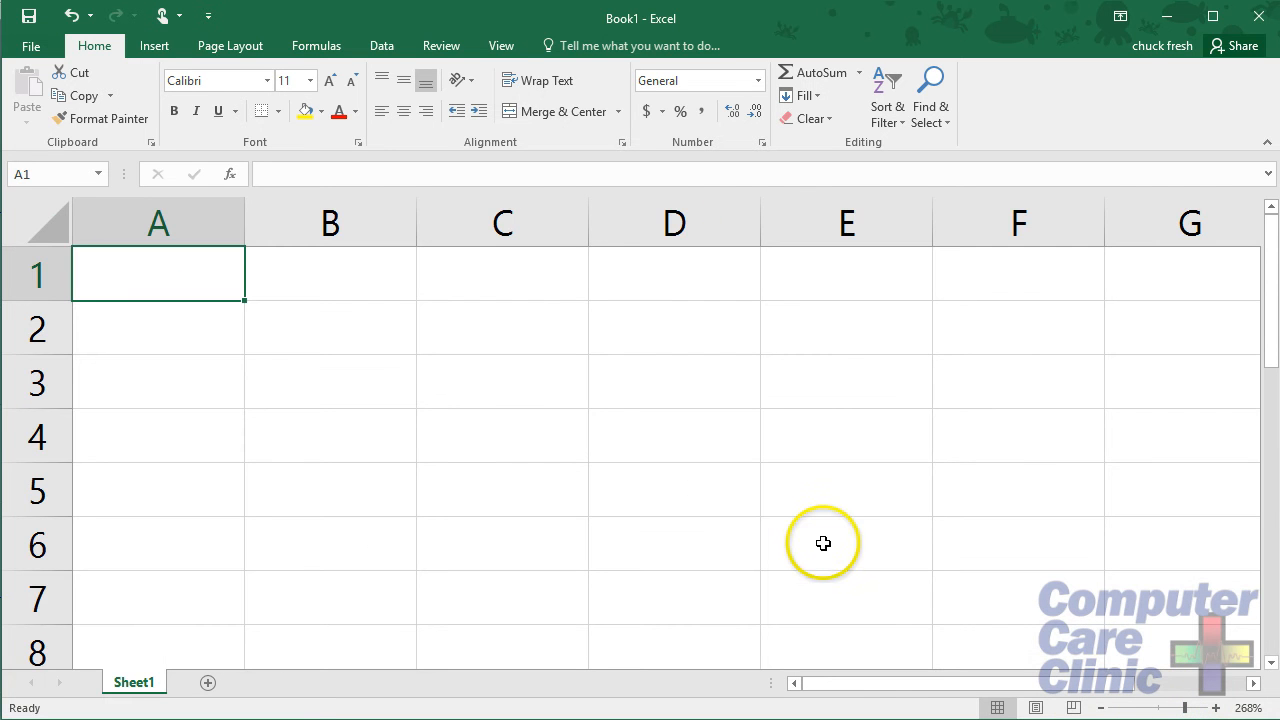
pyautogui.click(1100, 708)
pyautogui.click(1100, 708)
pyautogui.click(1100, 708)
pyautogui.click(1100, 708)
pyautogui.click(1100, 708)
pyautogui.click(1100, 708)
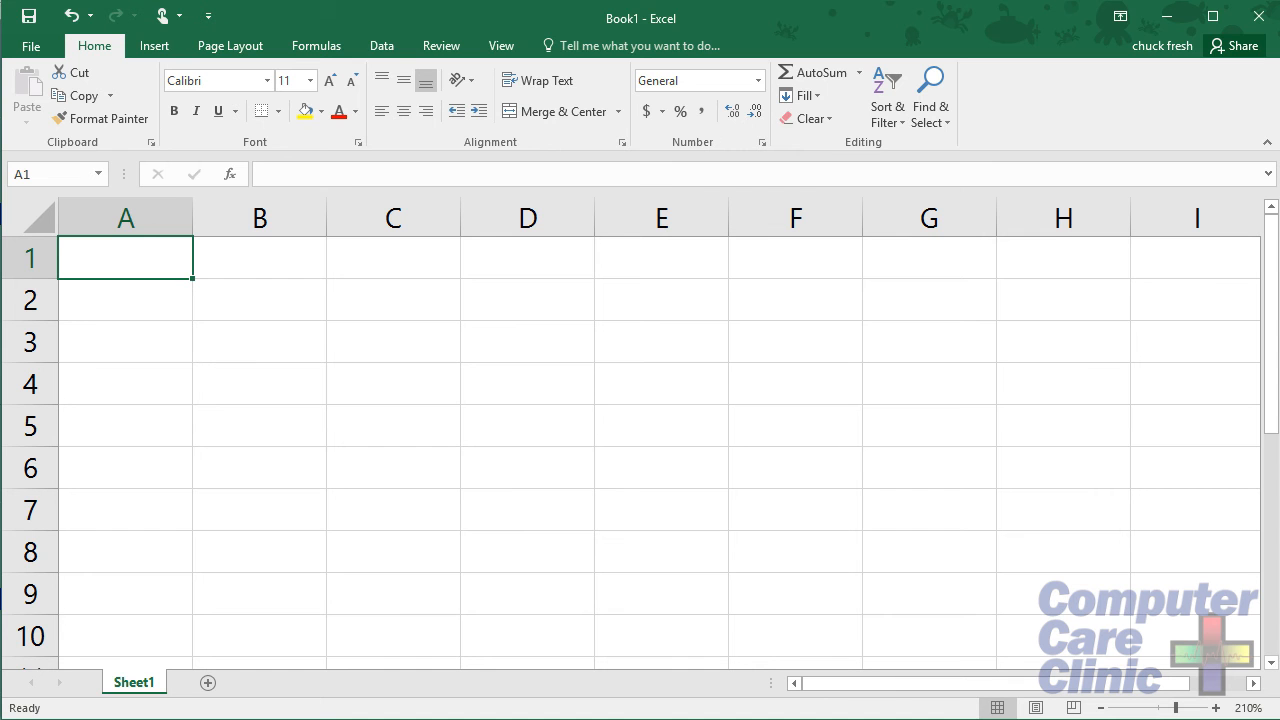
# Step: Move the active cell among the upper cells of columns A to C and select cell G6
pyautogui.click(261, 264)
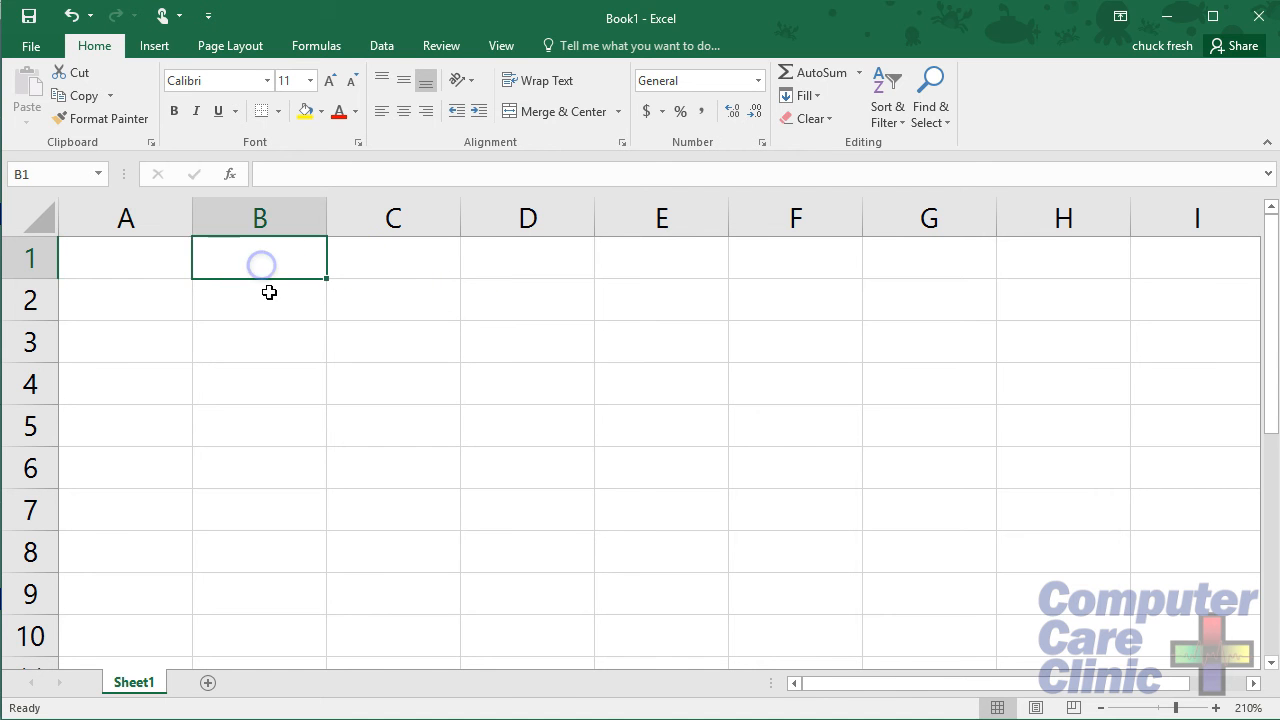
pyautogui.click(269, 292)
pyautogui.click(369, 291)
pyautogui.click(403, 266)
pyautogui.click(130, 266)
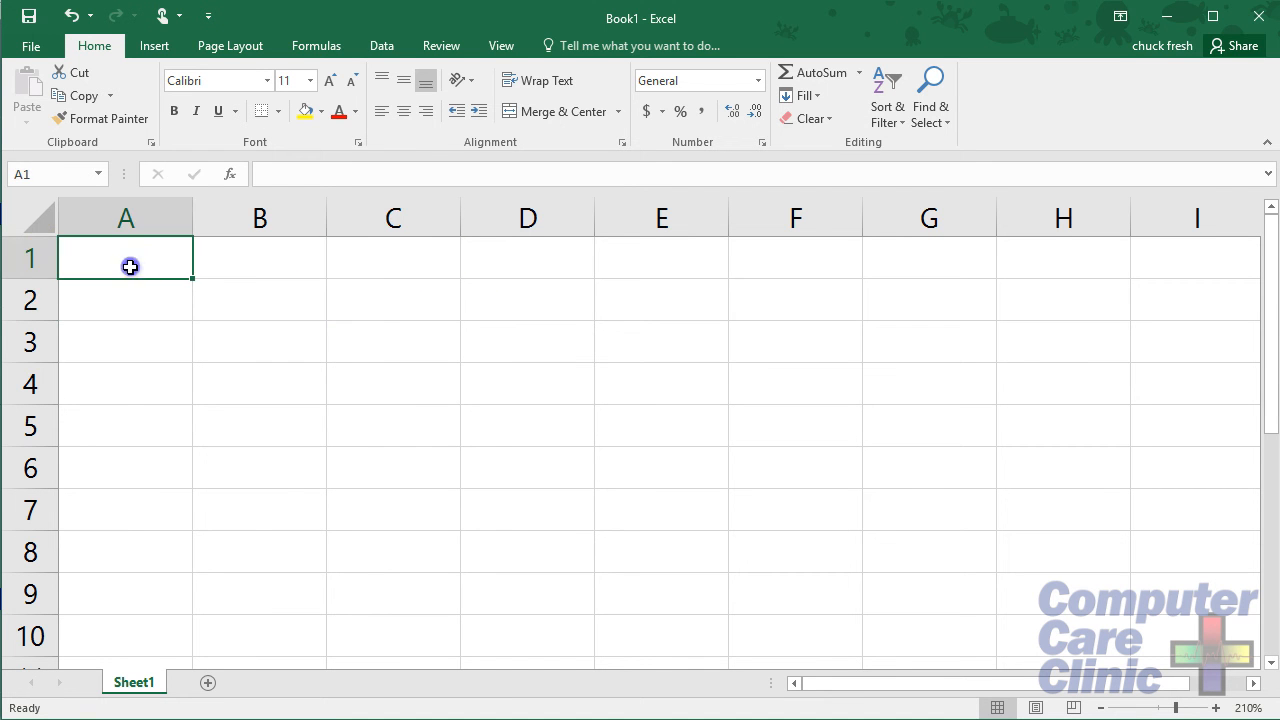
pyautogui.press('Down')
pyautogui.press('Up')
pyautogui.press('Right')
pyautogui.press('Right')
pyautogui.press('Down')
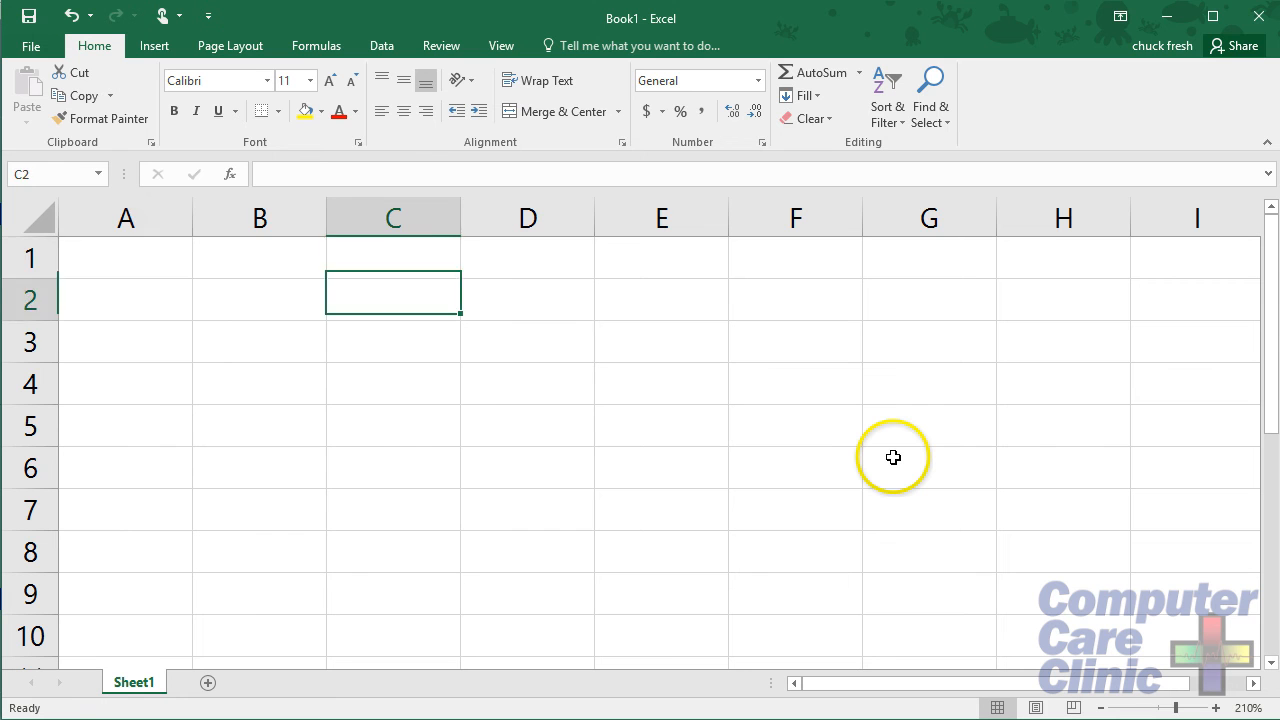
pyautogui.press('Down')
pyautogui.press('Left')
pyautogui.press('Left')
pyautogui.click(893, 457)
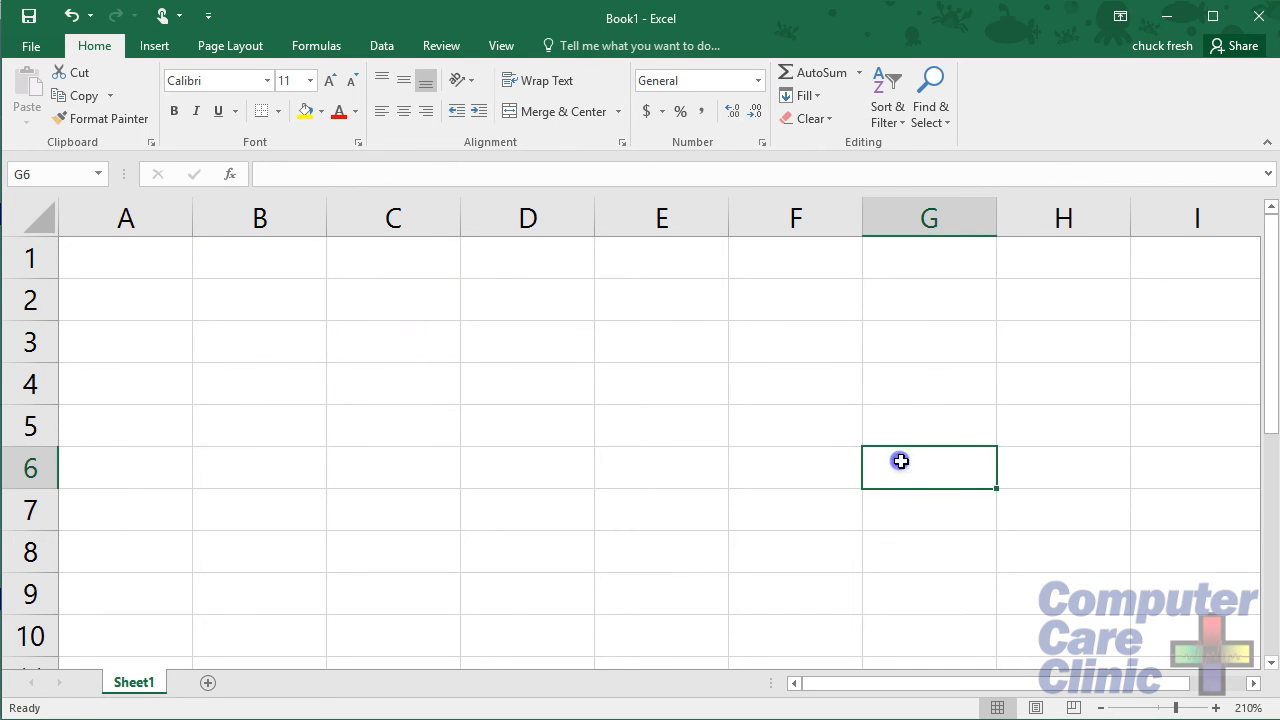
pyautogui.press('Up')
pyautogui.click(896, 462)
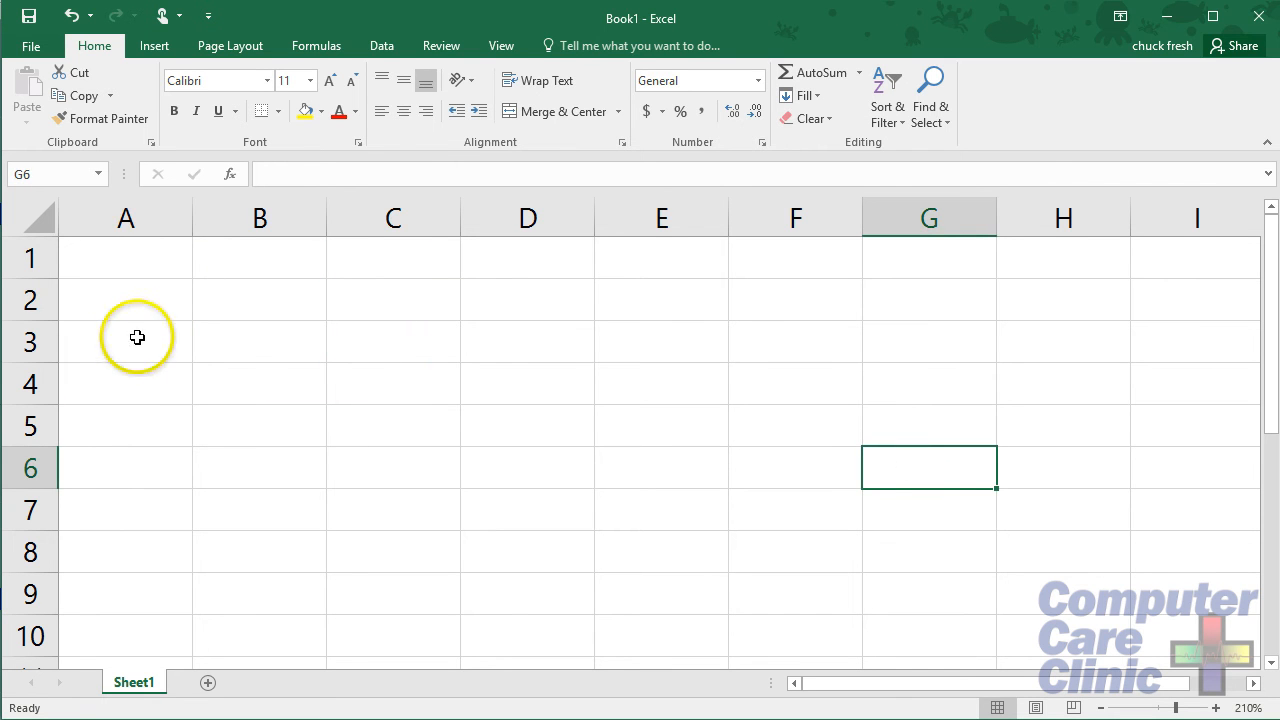
# Step: Enter the title "My Budget For Income and Expenses" in cell A1
pyautogui.click(151, 256)
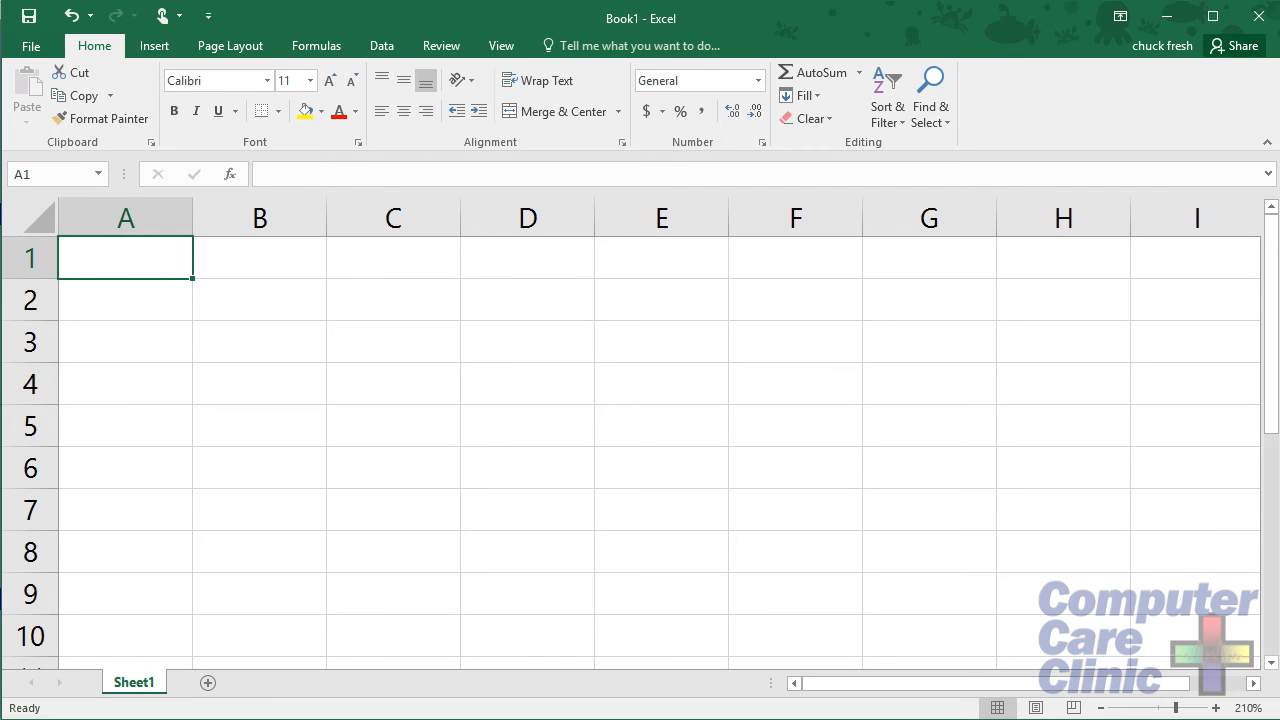
pyautogui.write('My B')
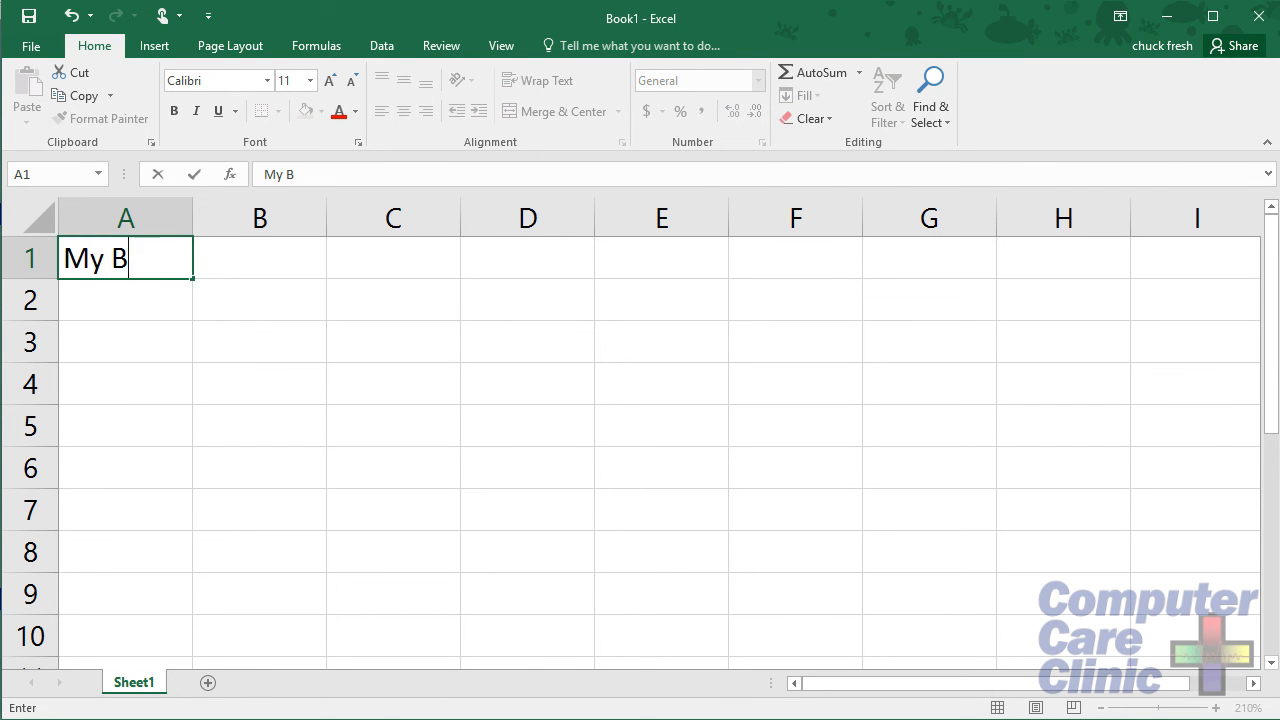
pyautogui.write('udget')
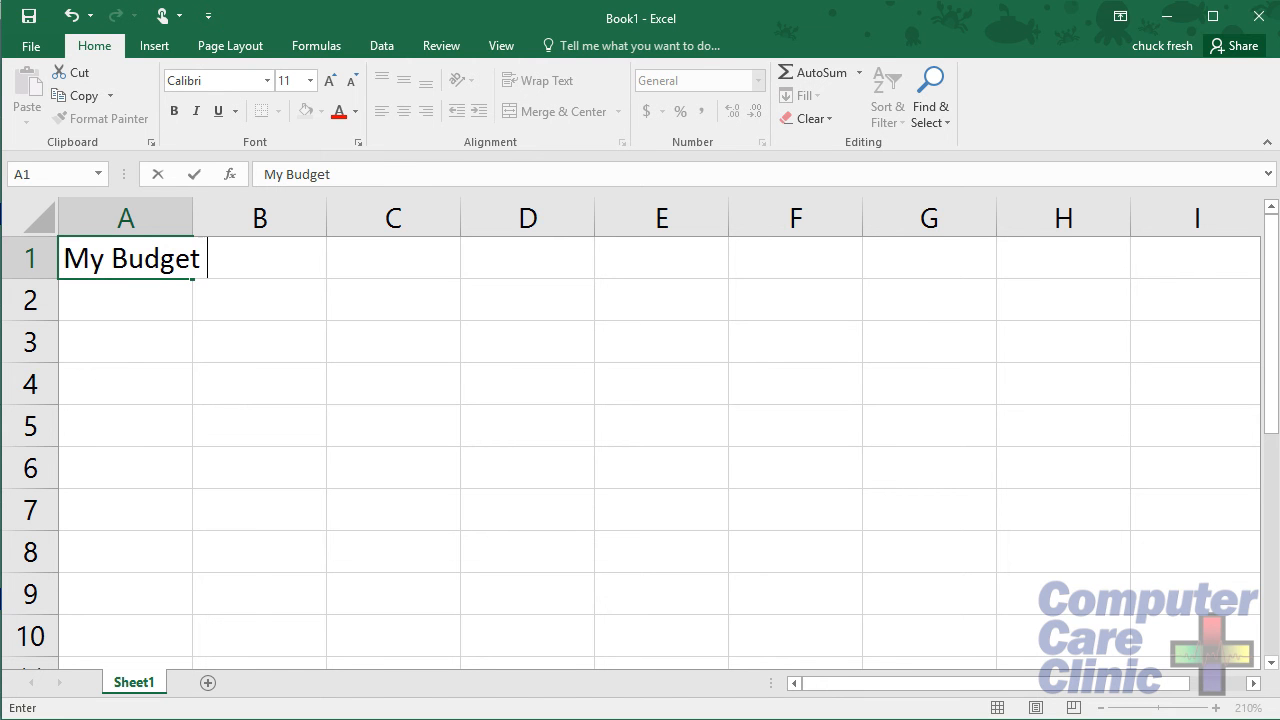
pyautogui.write(' For Income a')
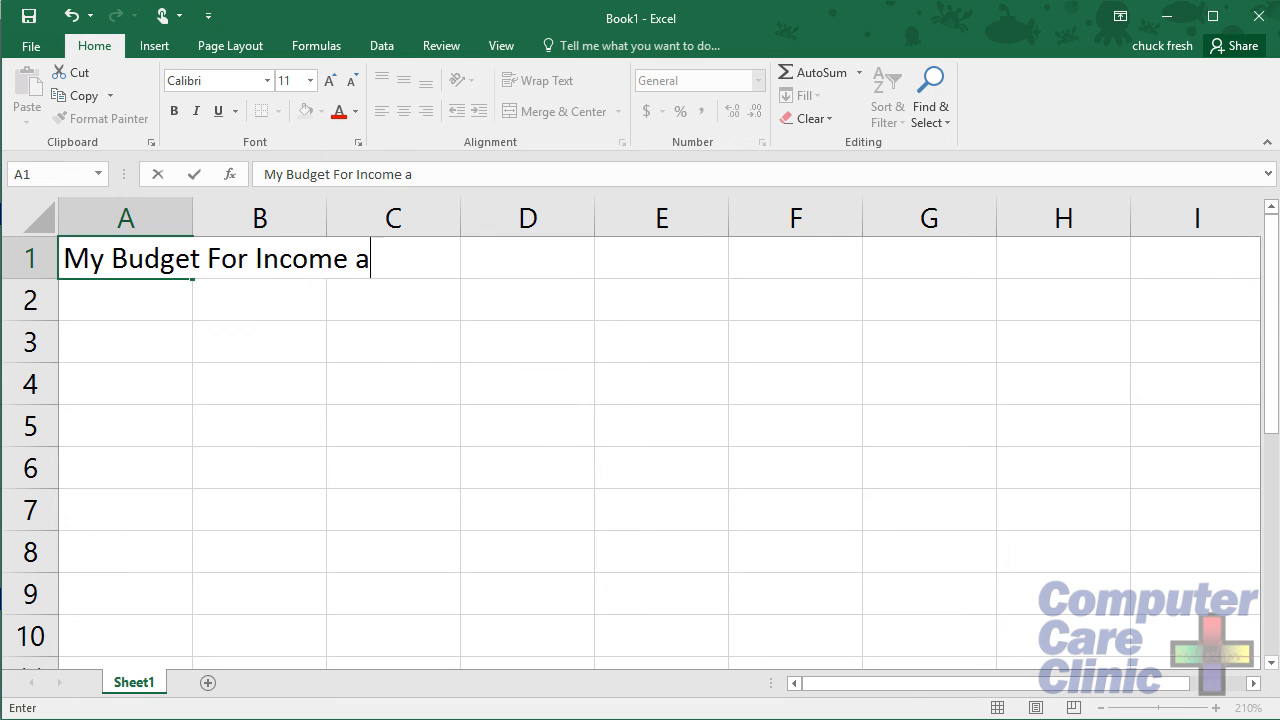
pyautogui.write('nd Expense')
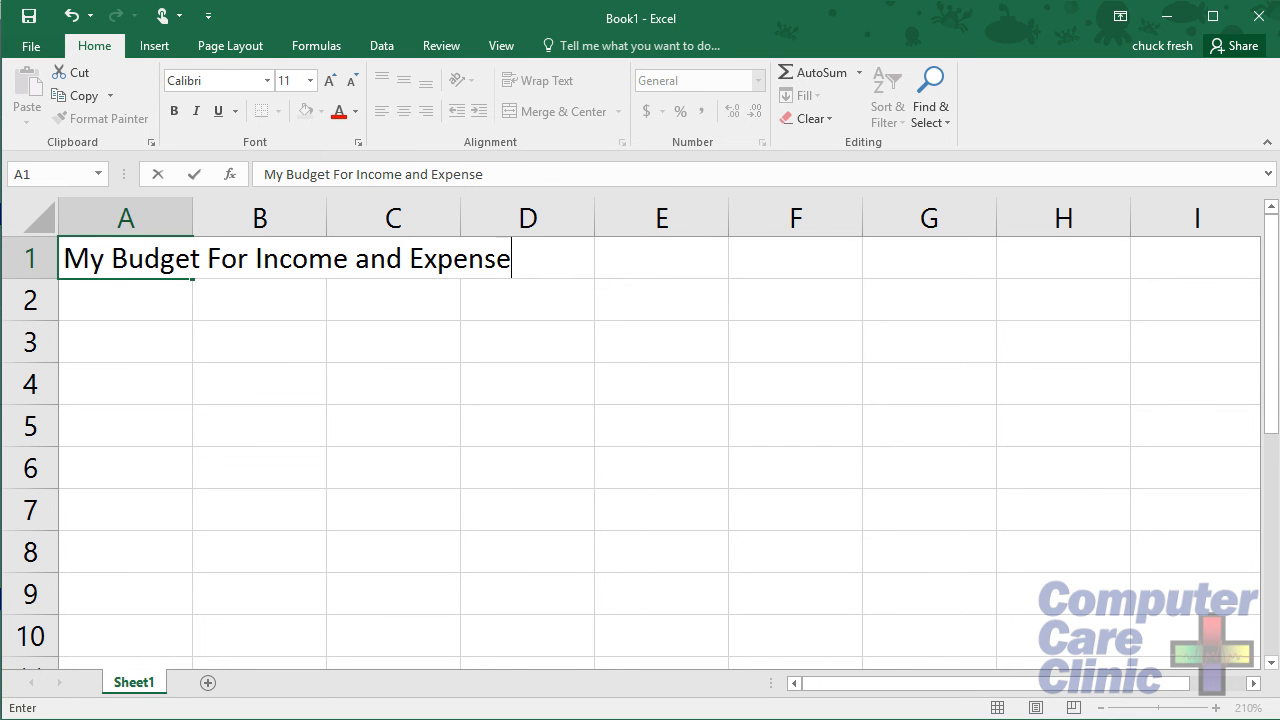
pyautogui.write('s')
pyautogui.press('Return')
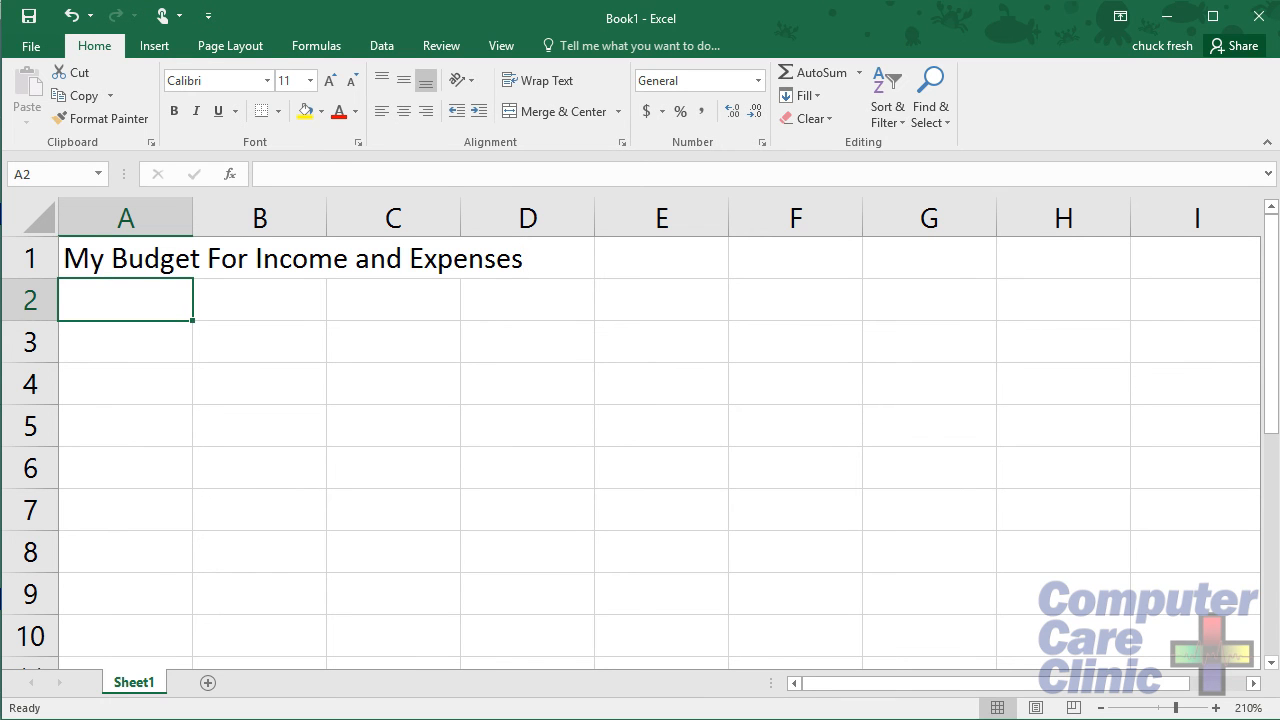
# Step: Check cells A1 through D1 one by one to see which of them holds the title text
pyautogui.click(125, 258)
pyautogui.click(260, 258)
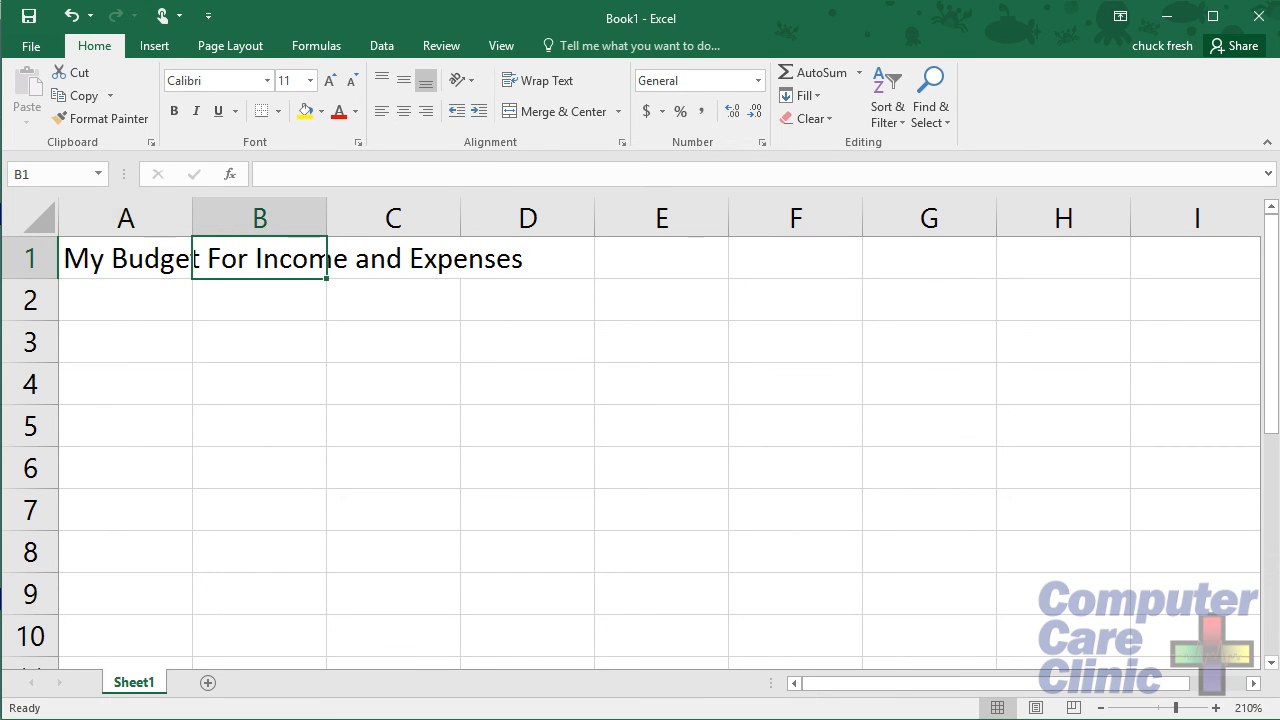
pyautogui.press('Left')
pyautogui.press('Right')
pyautogui.press('Right')
pyautogui.press('Right')
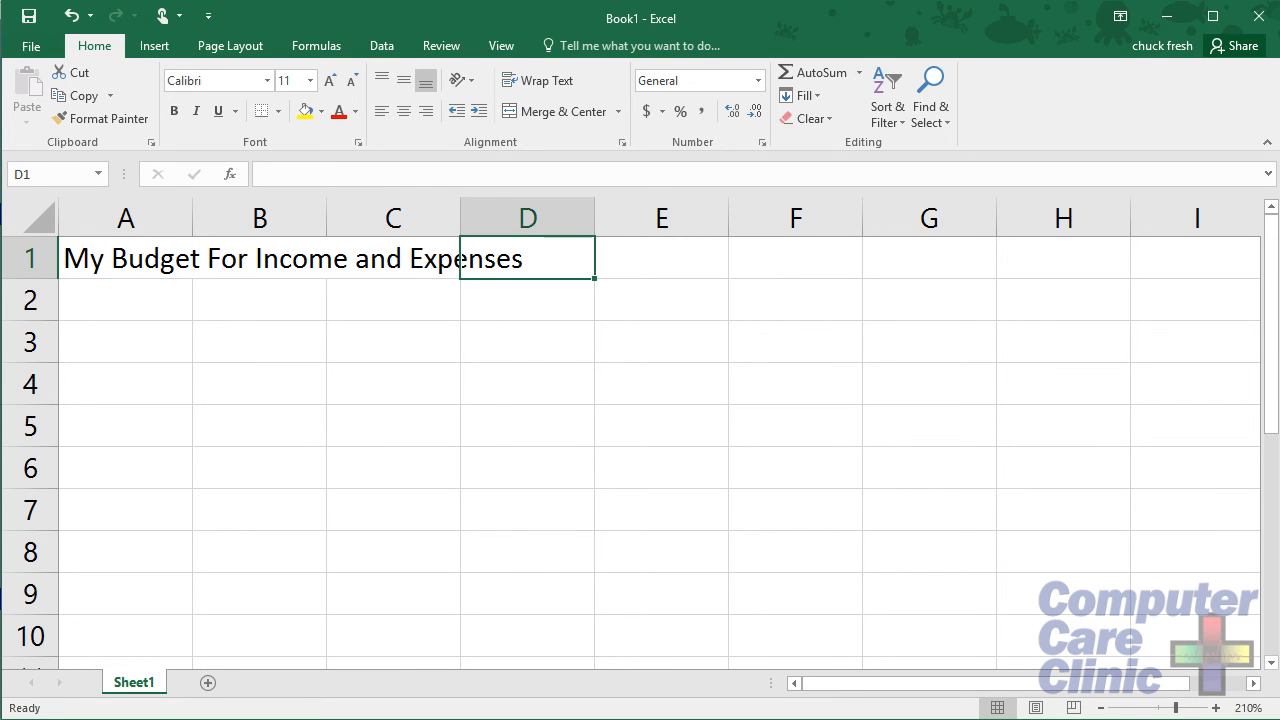
# Step: Enter 22 in cell C1, over the overflowing title text
pyautogui.press('Left')
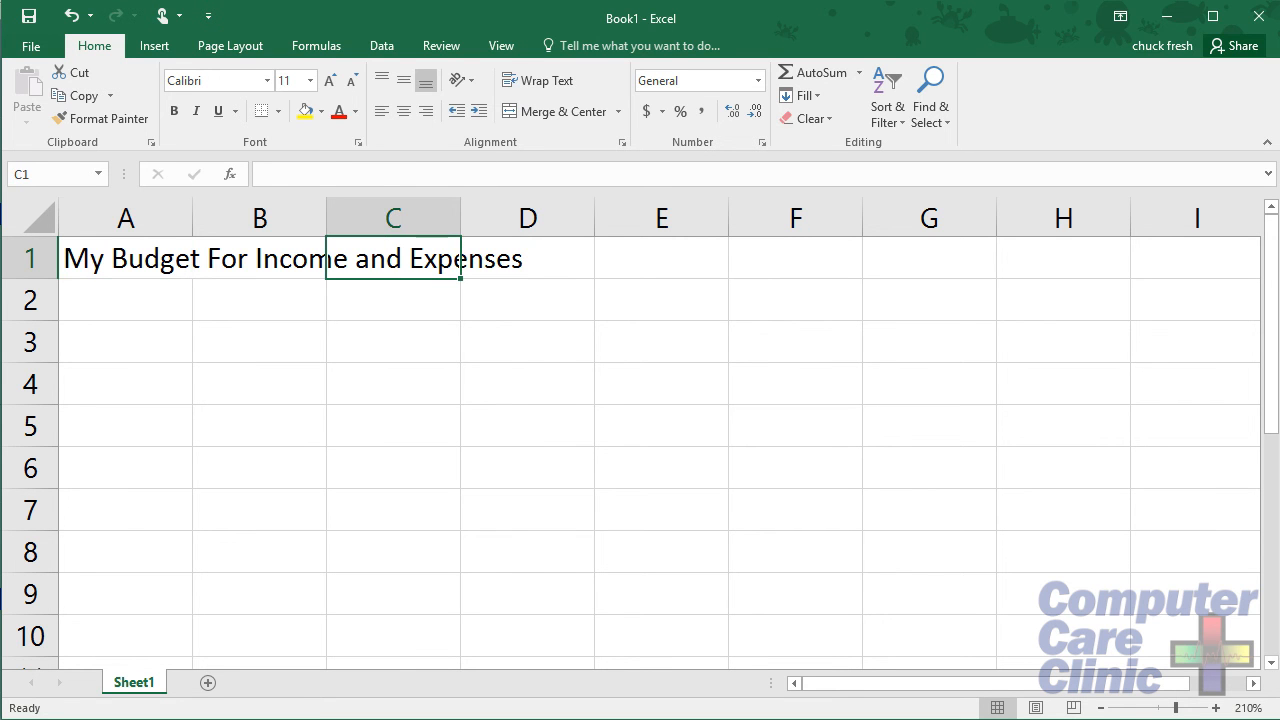
pyautogui.write('22')
pyautogui.press('Return')
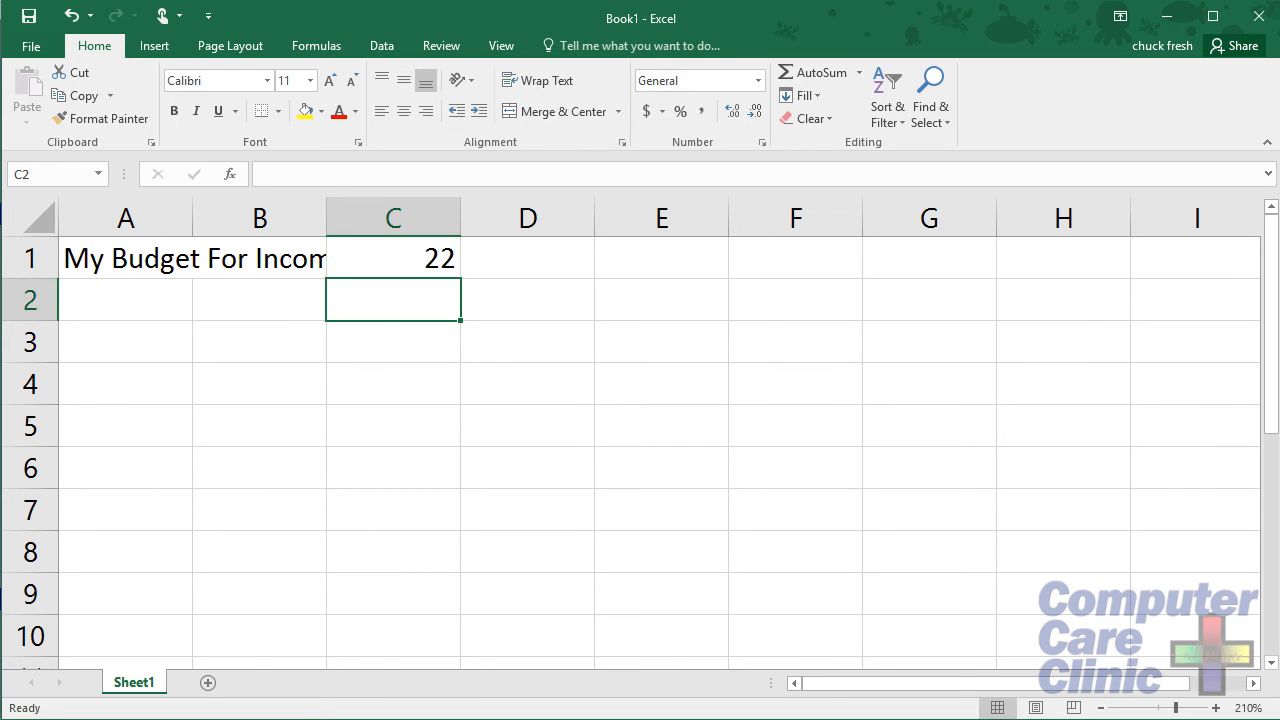
# Step: Clear the contents of cell C1
pyautogui.press('Up')
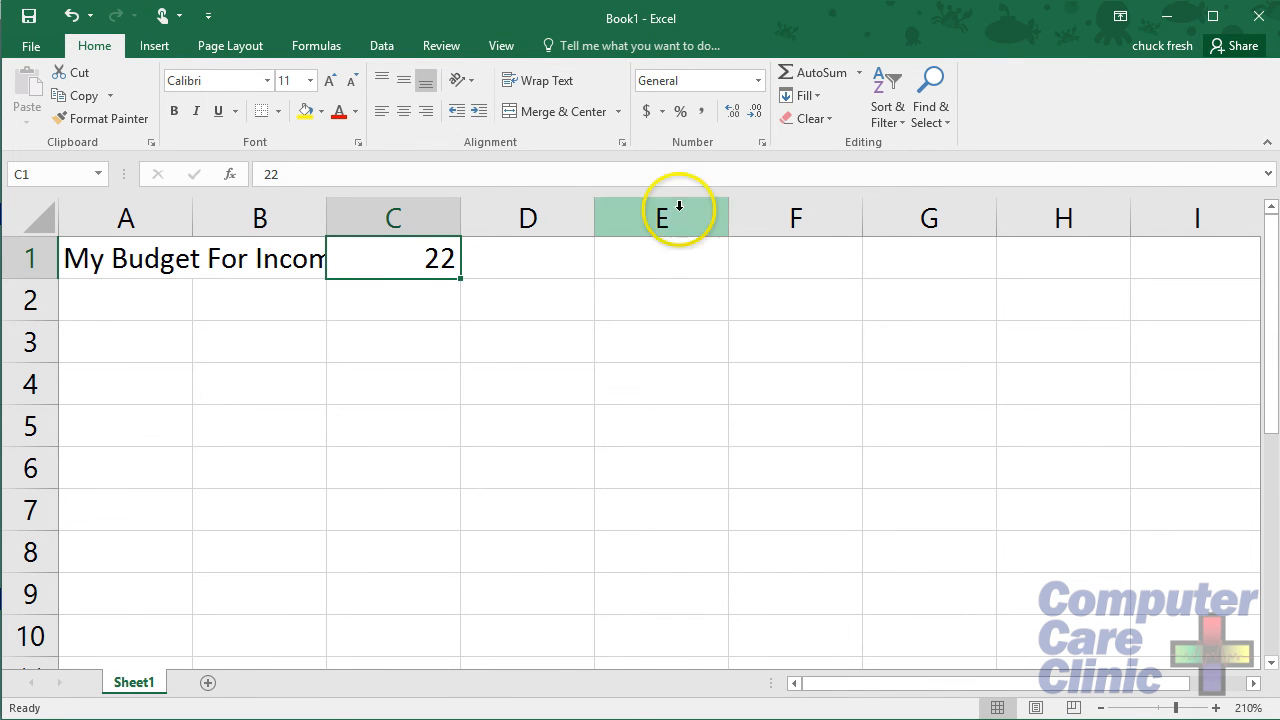
pyautogui.click(397, 251)
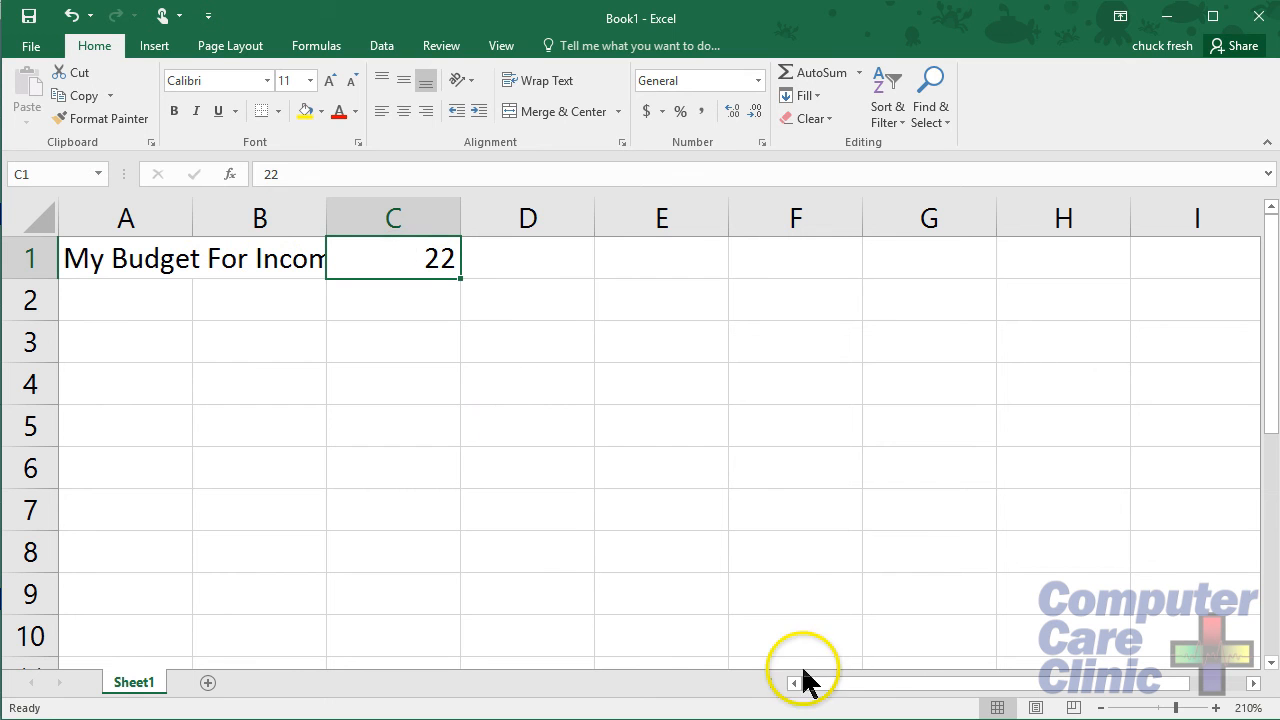
pyautogui.rightClick(408, 257)
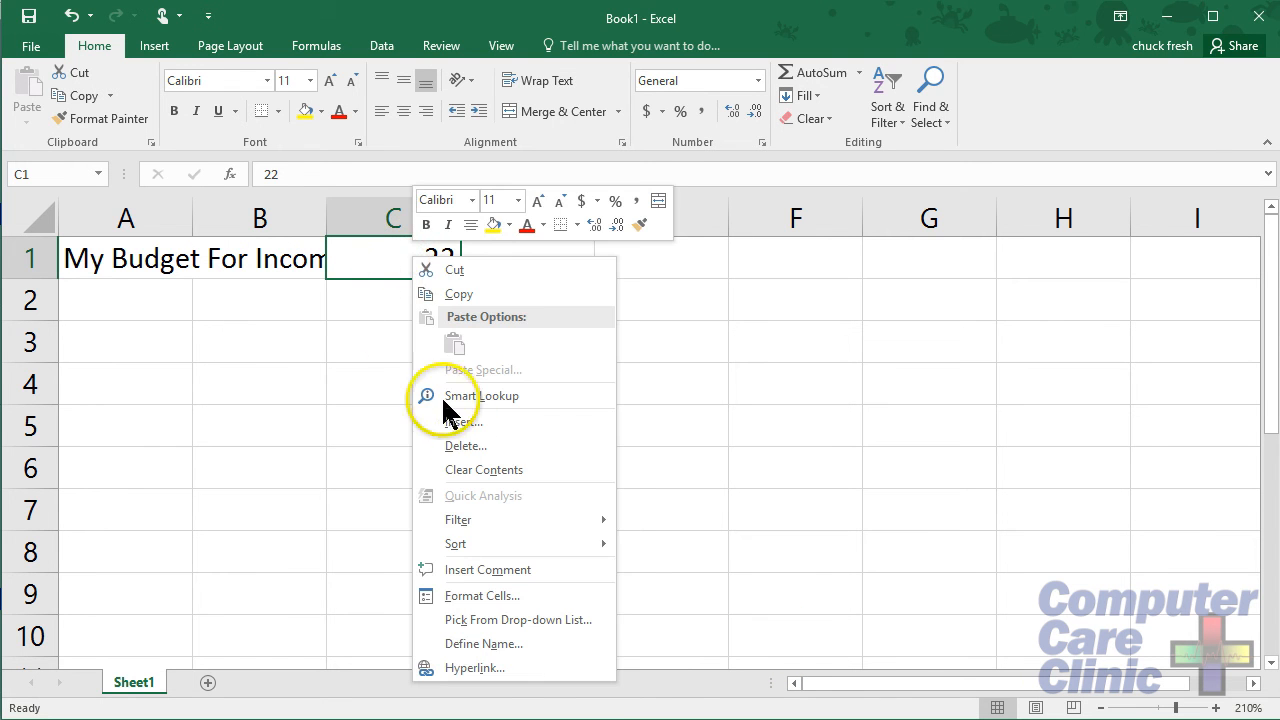
pyautogui.click(463, 469)
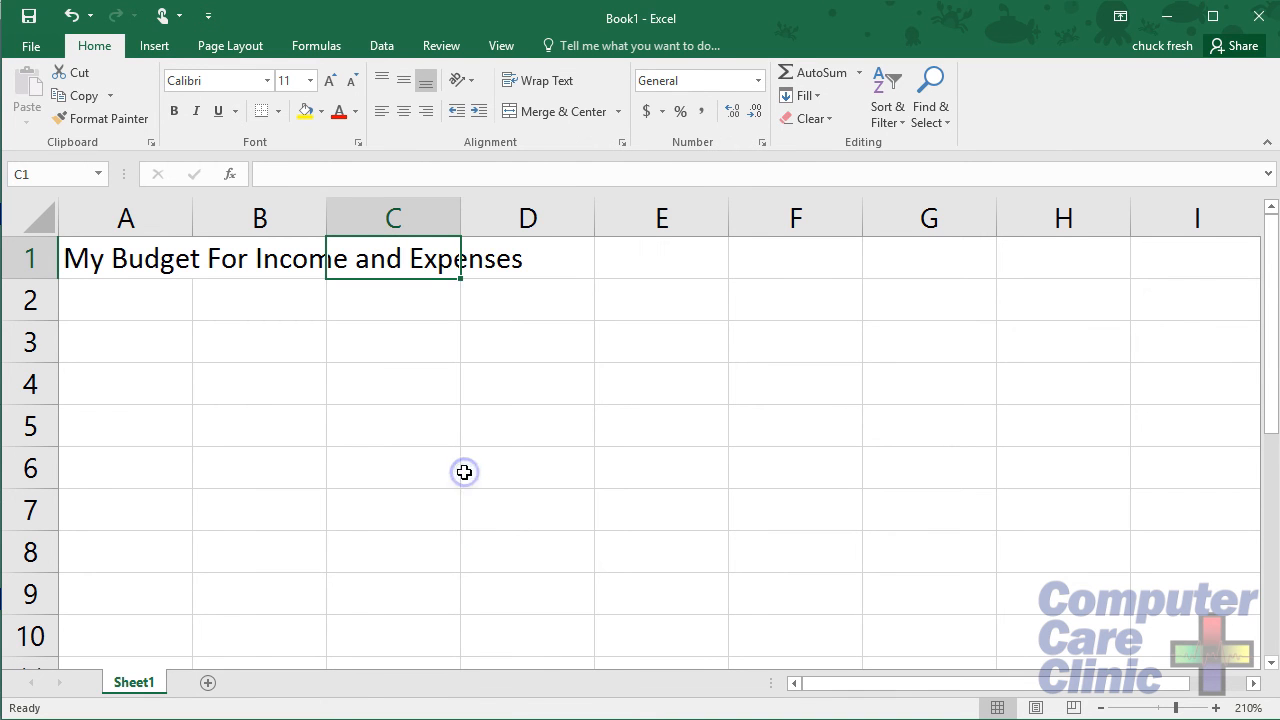
# Step: Edit the title in cell A1 by inserting 2014 after "Income", making it "My Budget For Income 2014 and Expenses"
pyautogui.click(100, 329)
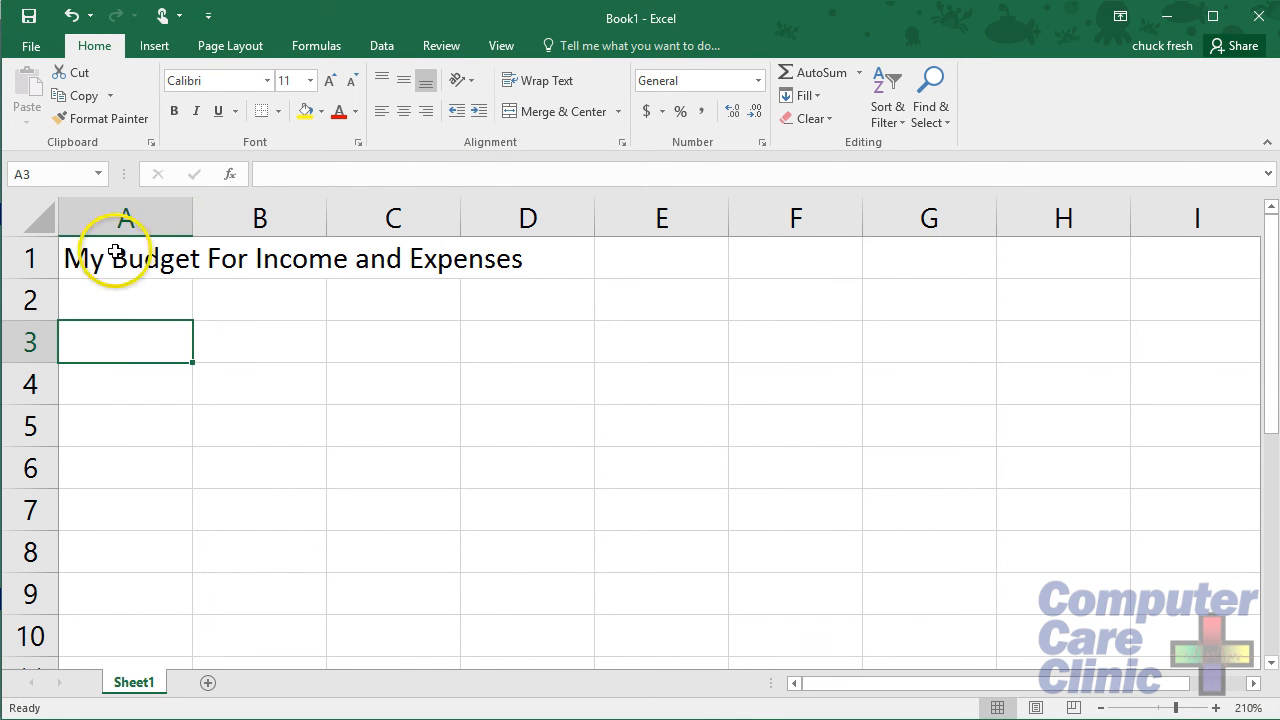
pyautogui.click(118, 257)
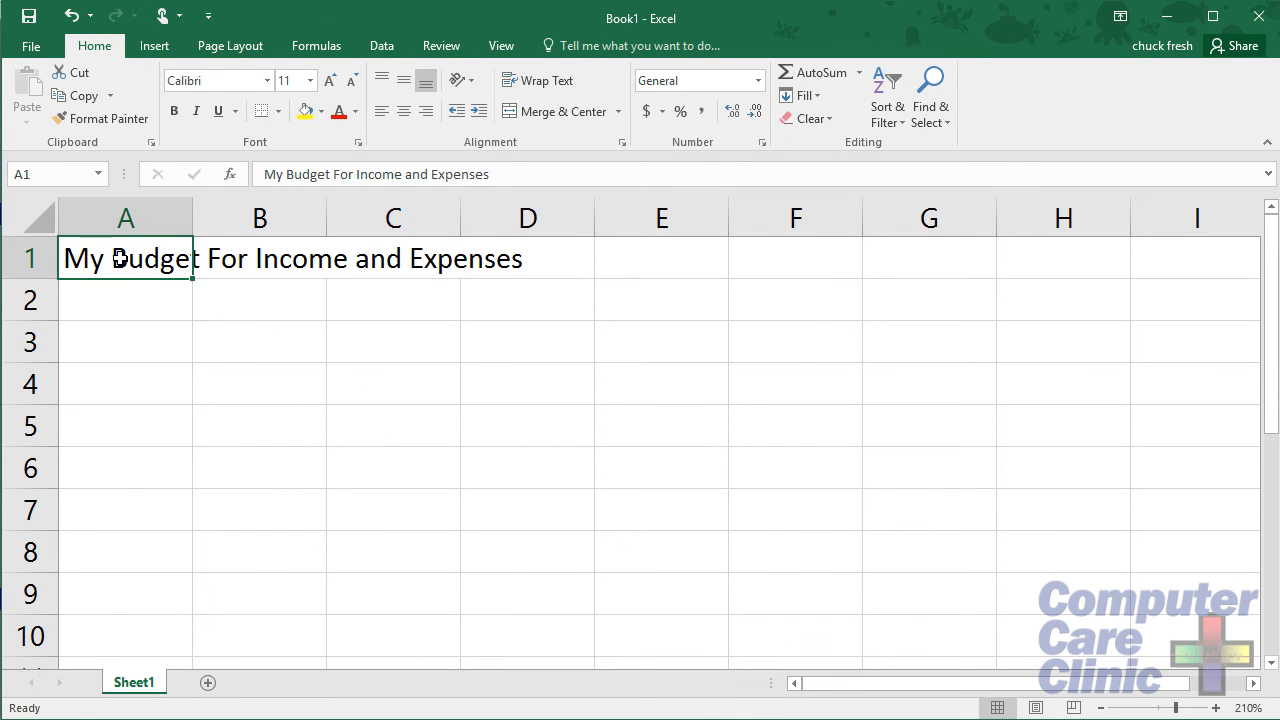
pyautogui.click(301, 176)
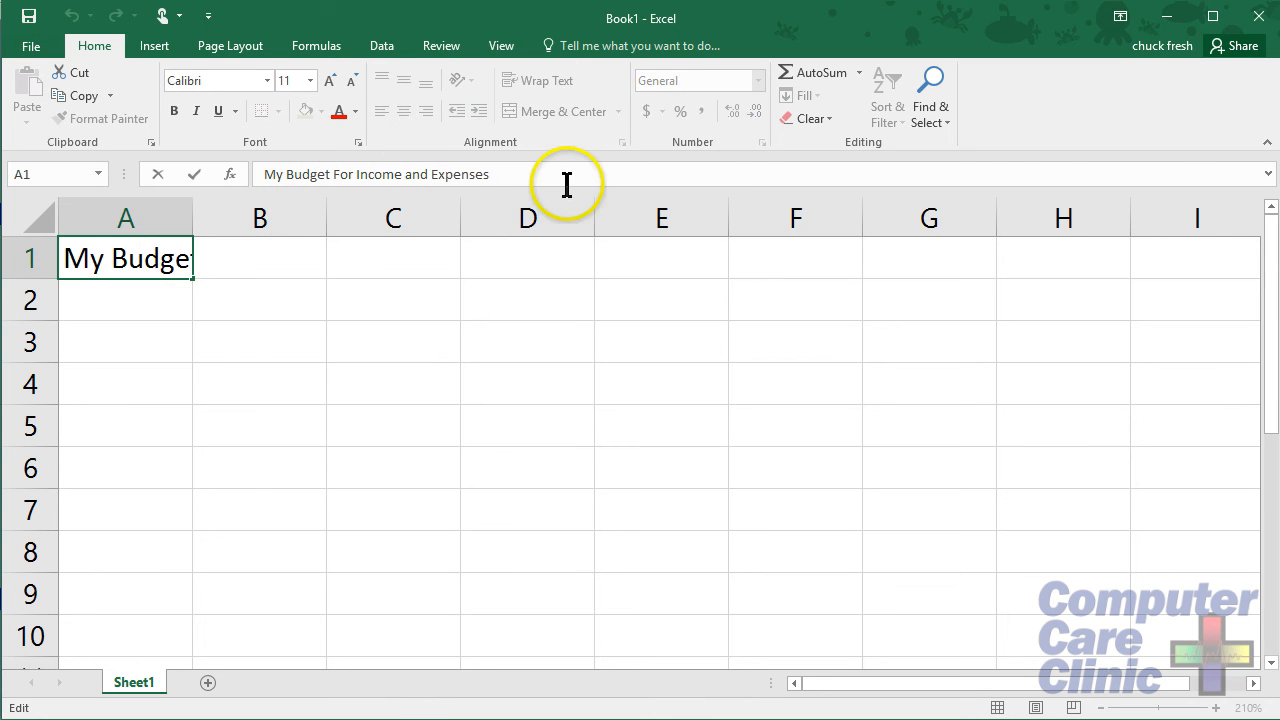
pyautogui.click(403, 176)
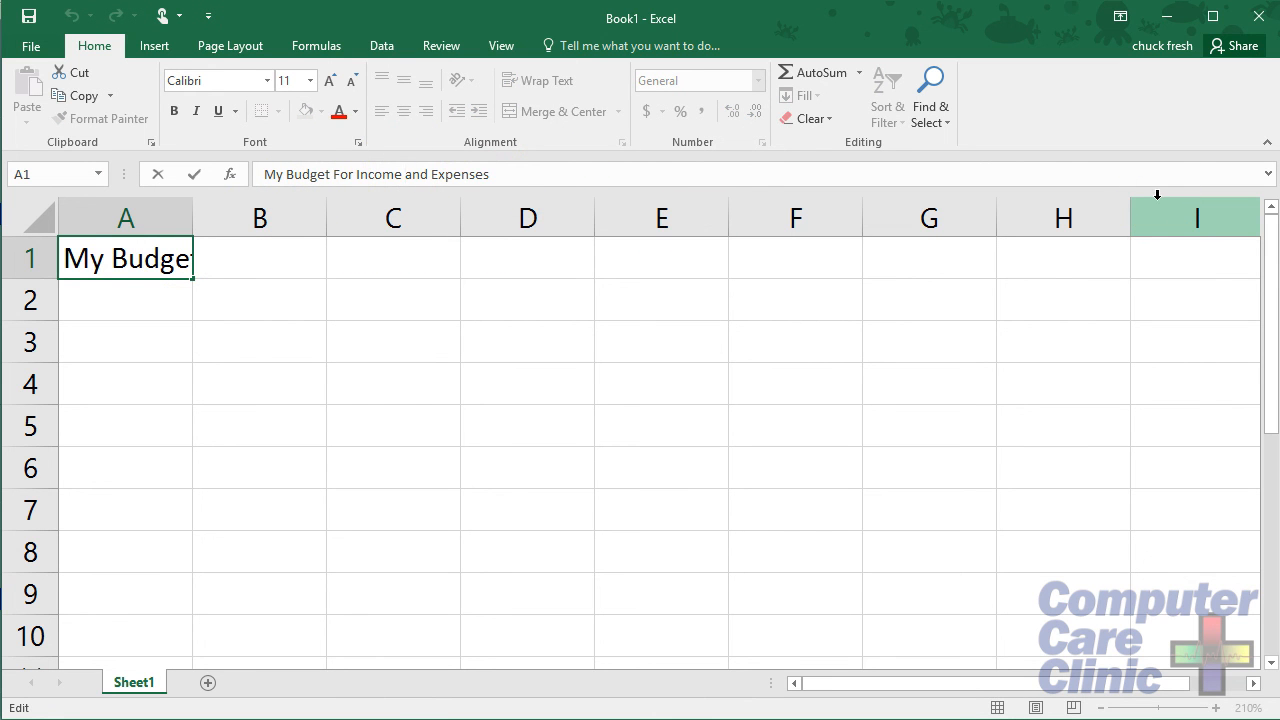
pyautogui.write('2014')
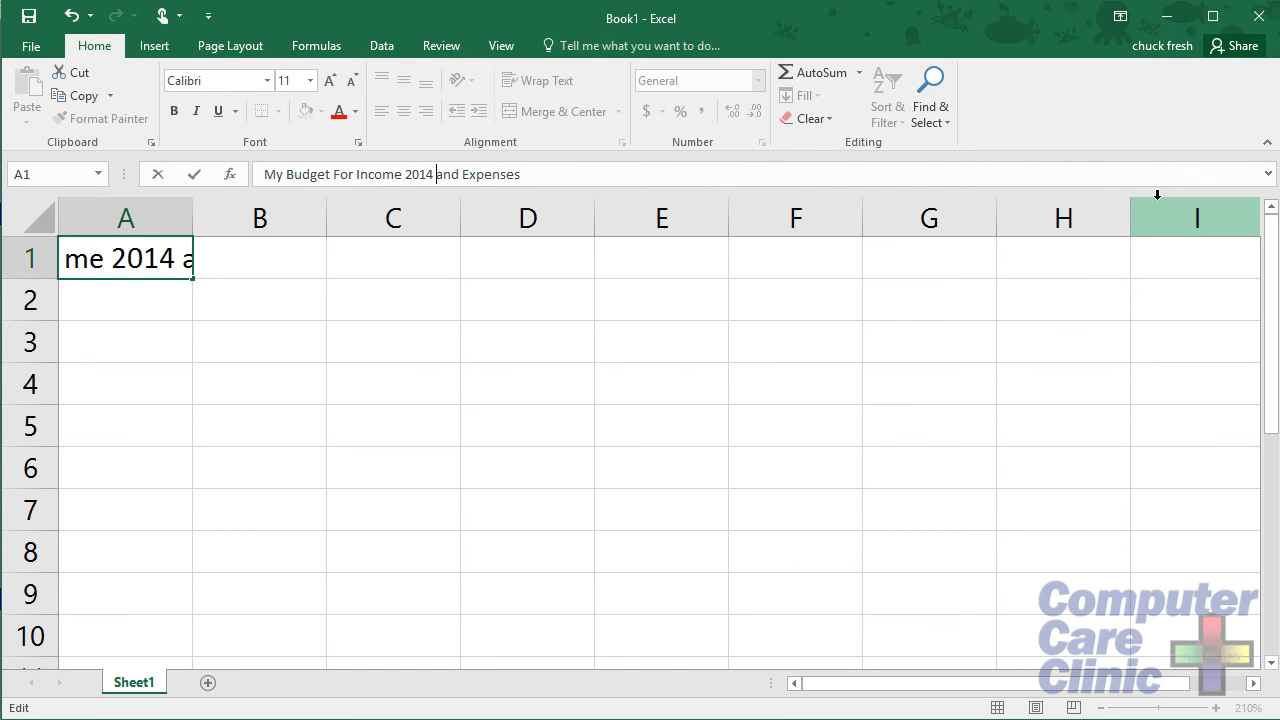
pyautogui.press('Return')
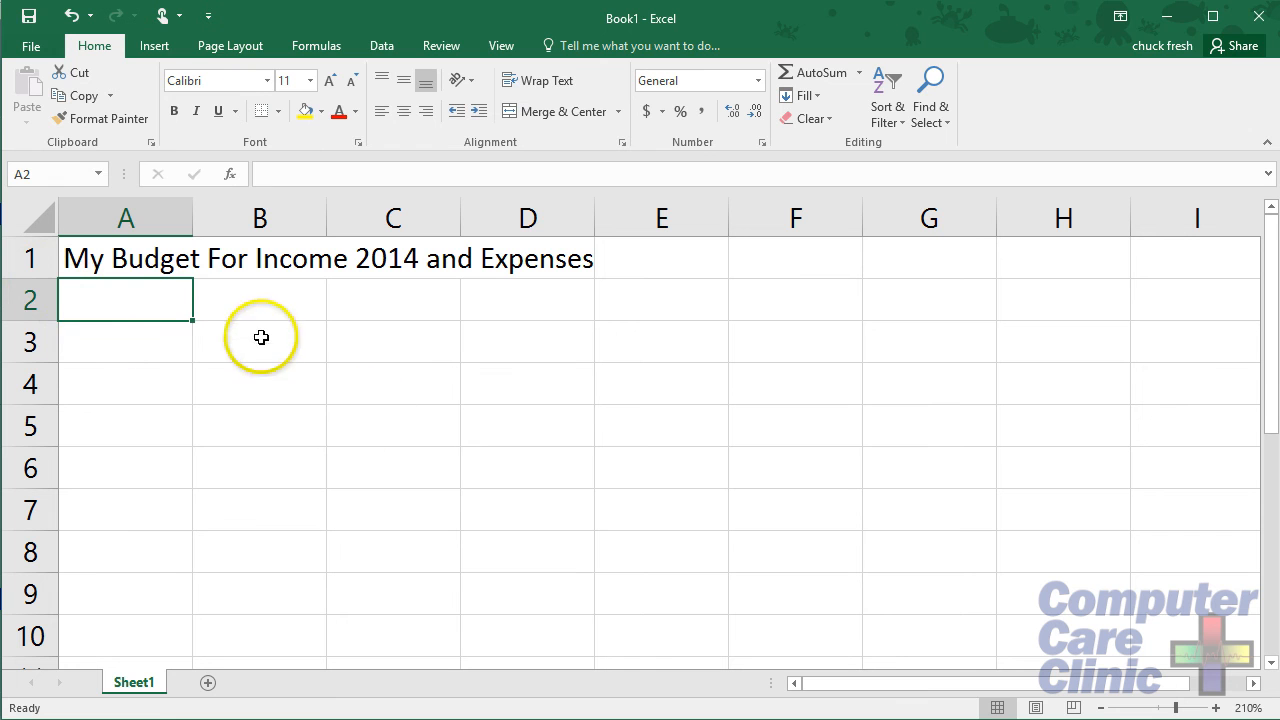
pyautogui.click(100, 342)
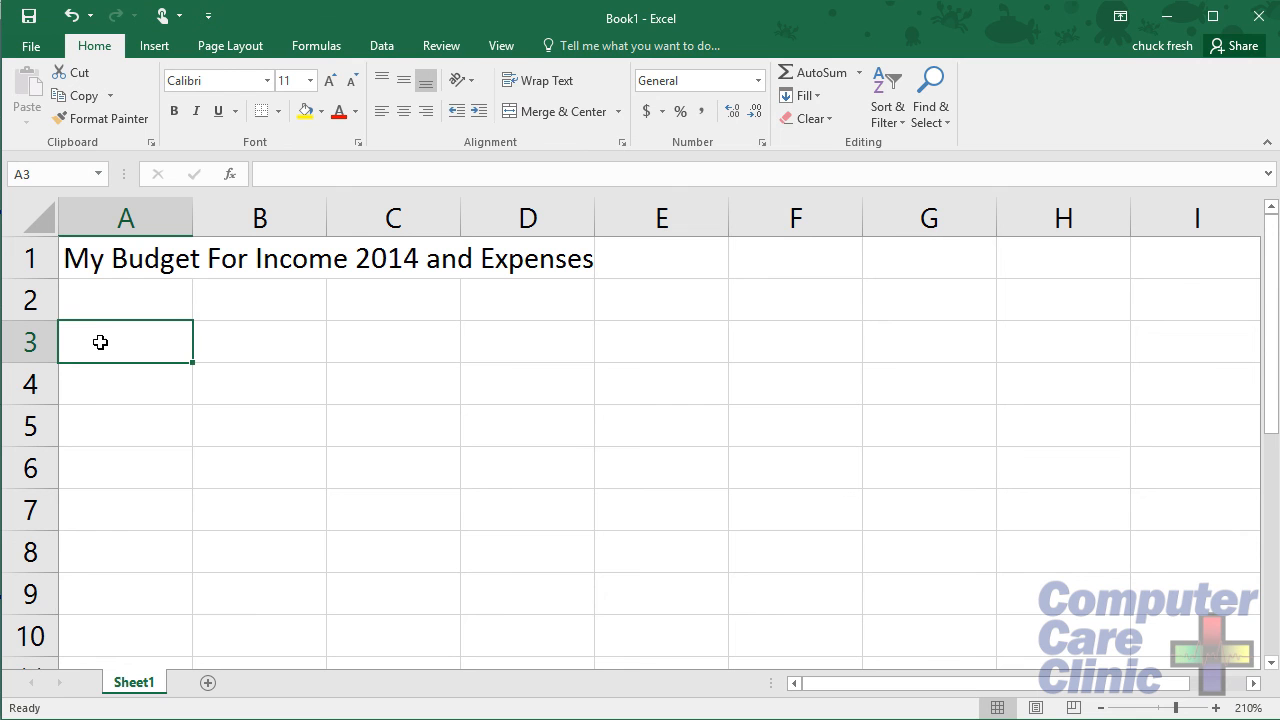
pyautogui.click(134, 298)
pyautogui.click(125, 345)
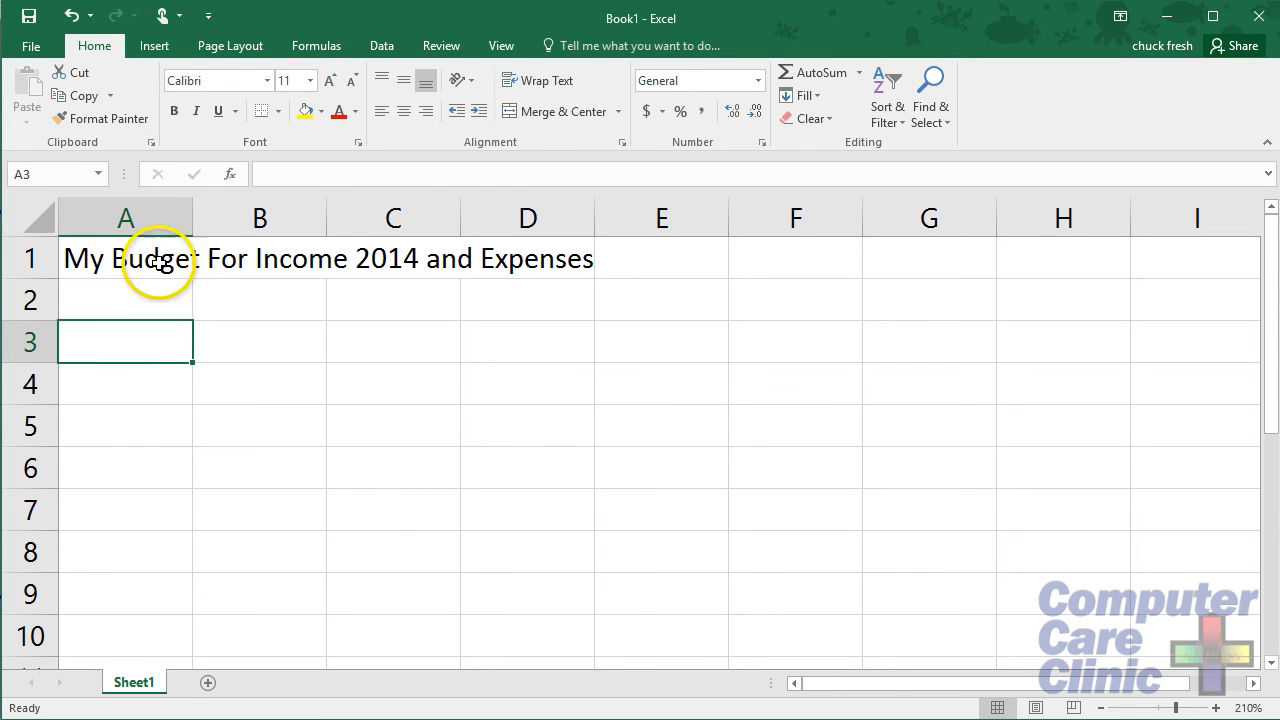
# Step: Make the title in cell A1 bold and underlined
pyautogui.click(160, 256)
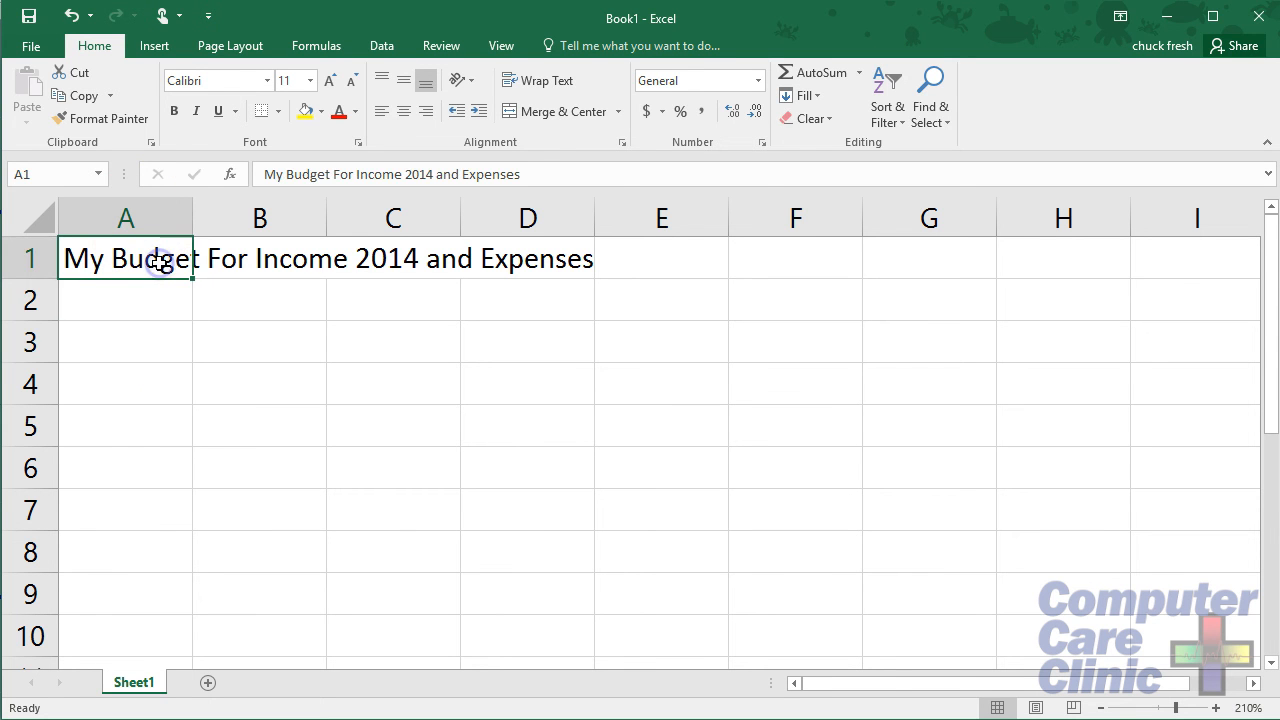
pyautogui.click(199, 113)
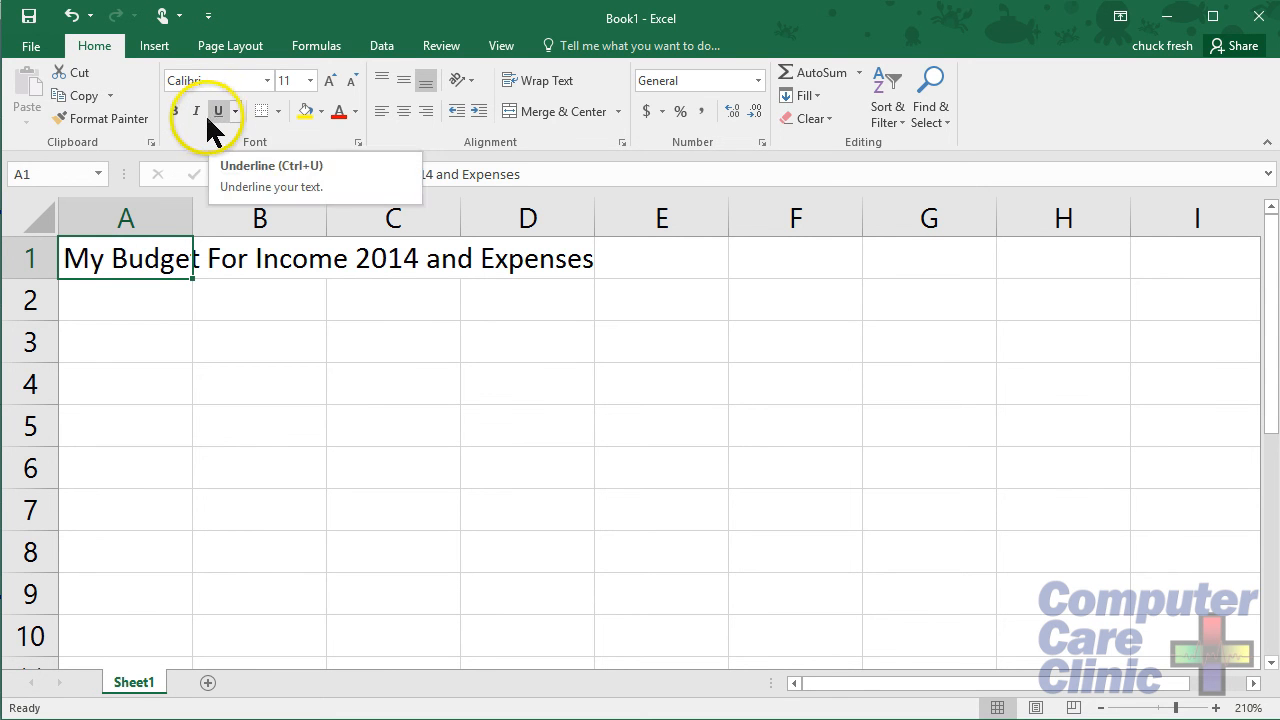
pyautogui.click(172, 112)
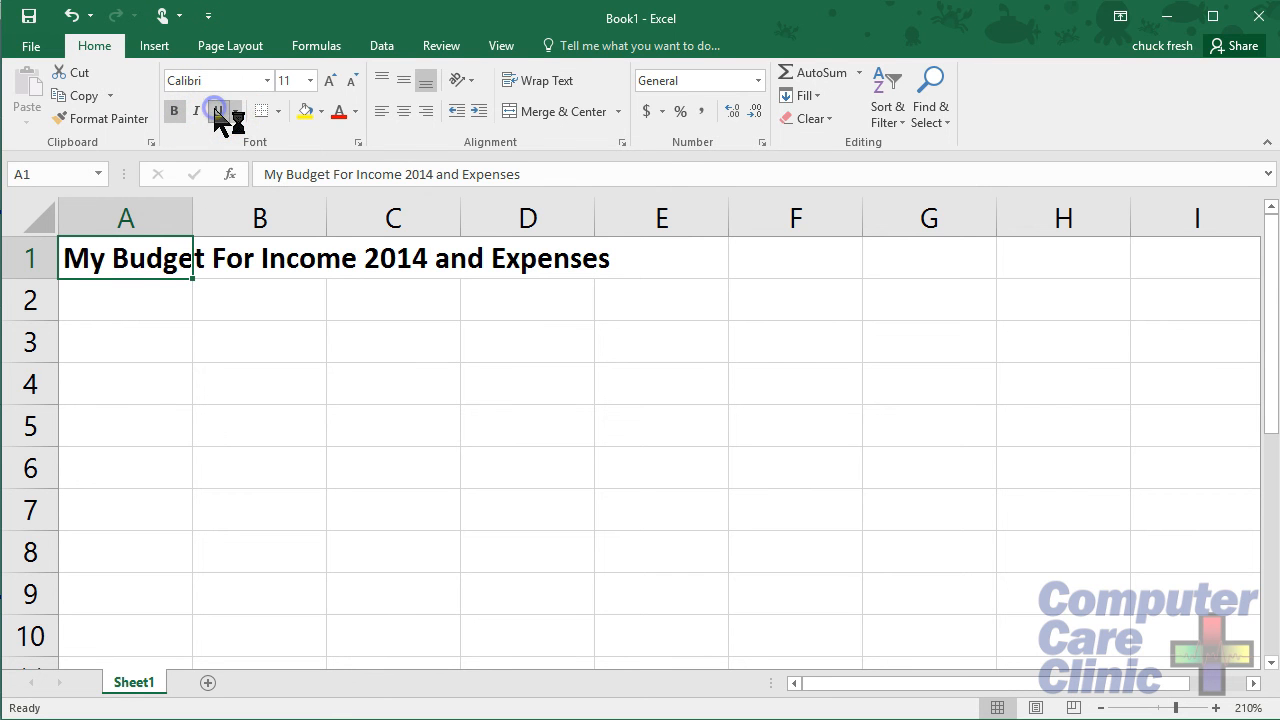
pyautogui.click(217, 112)
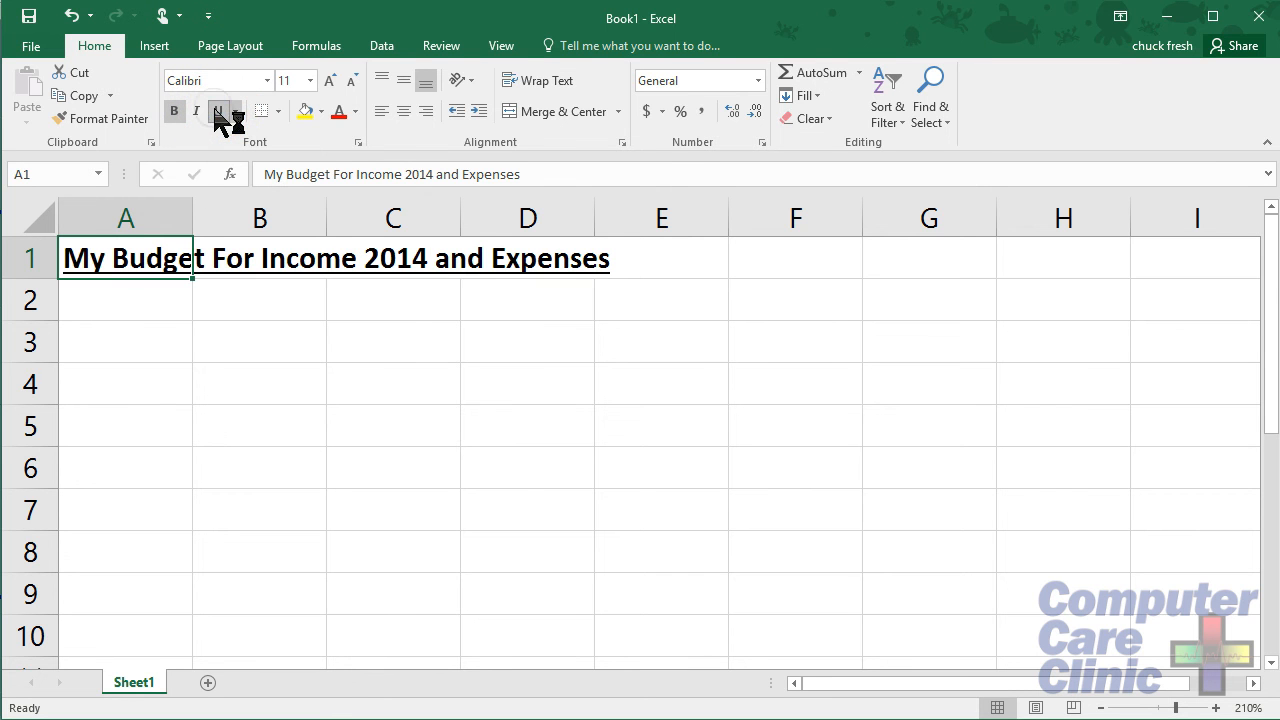
# Step: Change the title's font to Britannic Bold
pyautogui.click(267, 81)
pyautogui.scroll(-10, 245, 368)
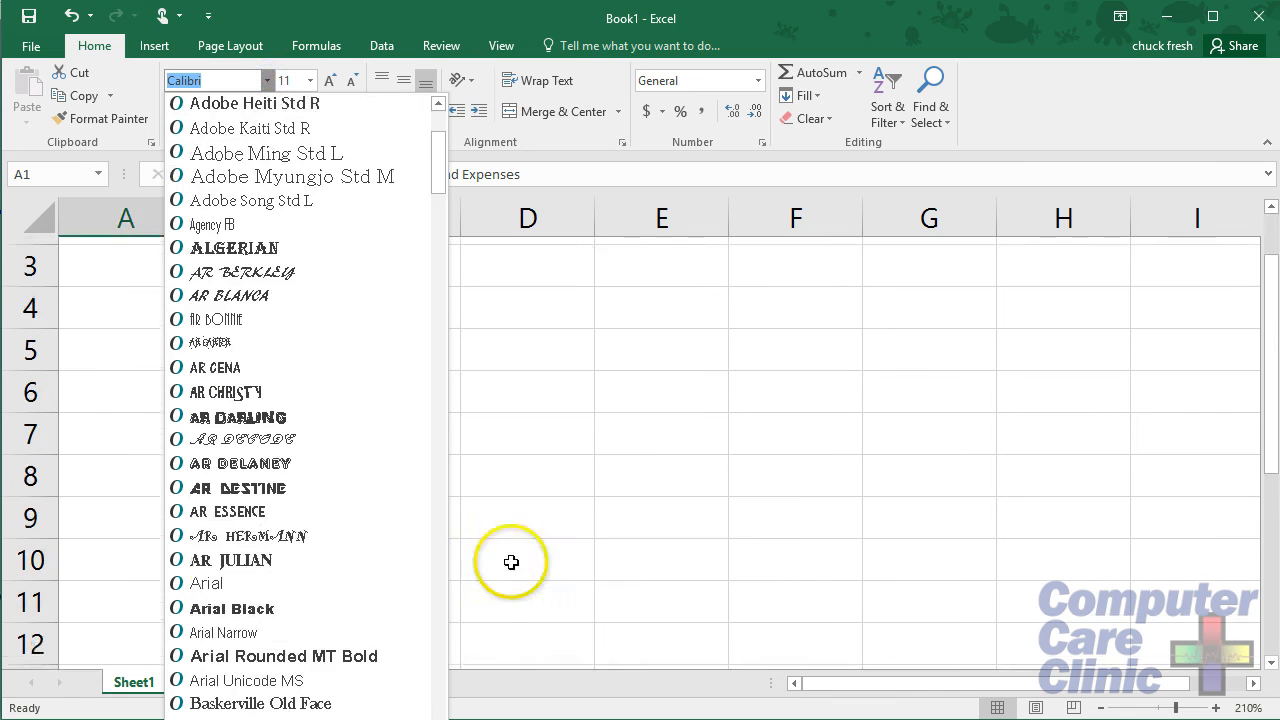
pyautogui.scroll(-4, 240, 488)
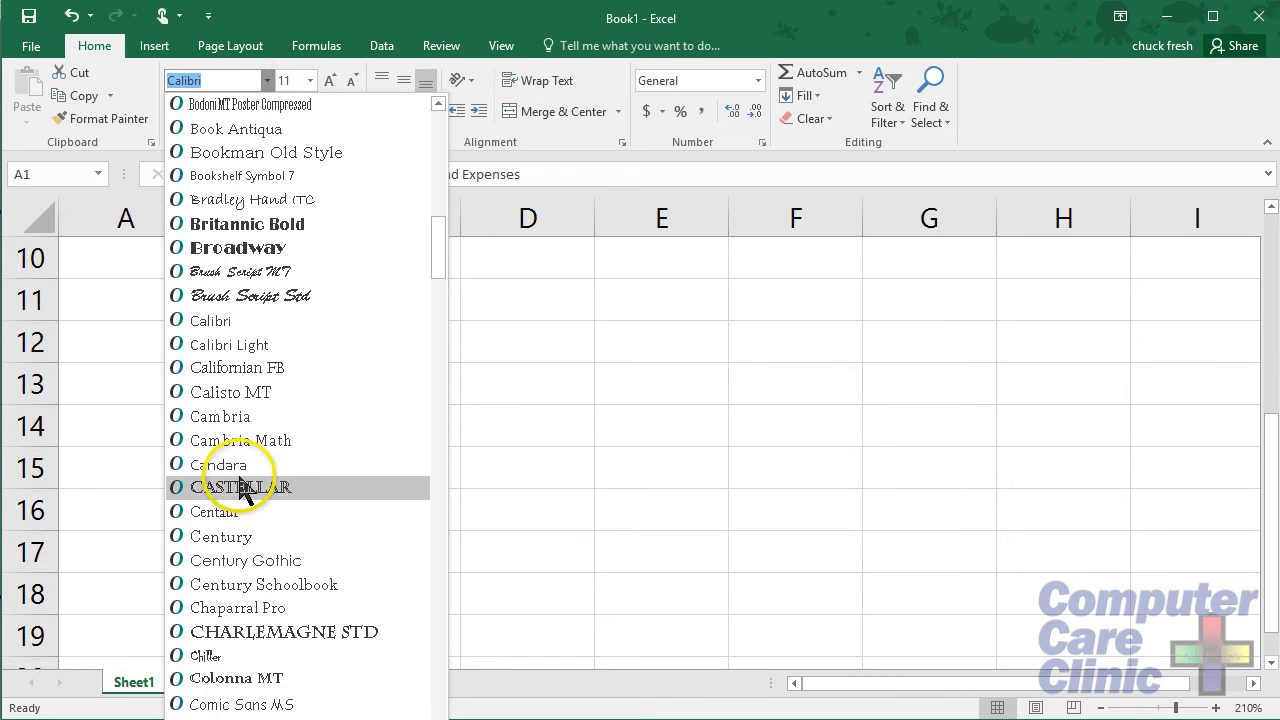
pyautogui.click(330, 224)
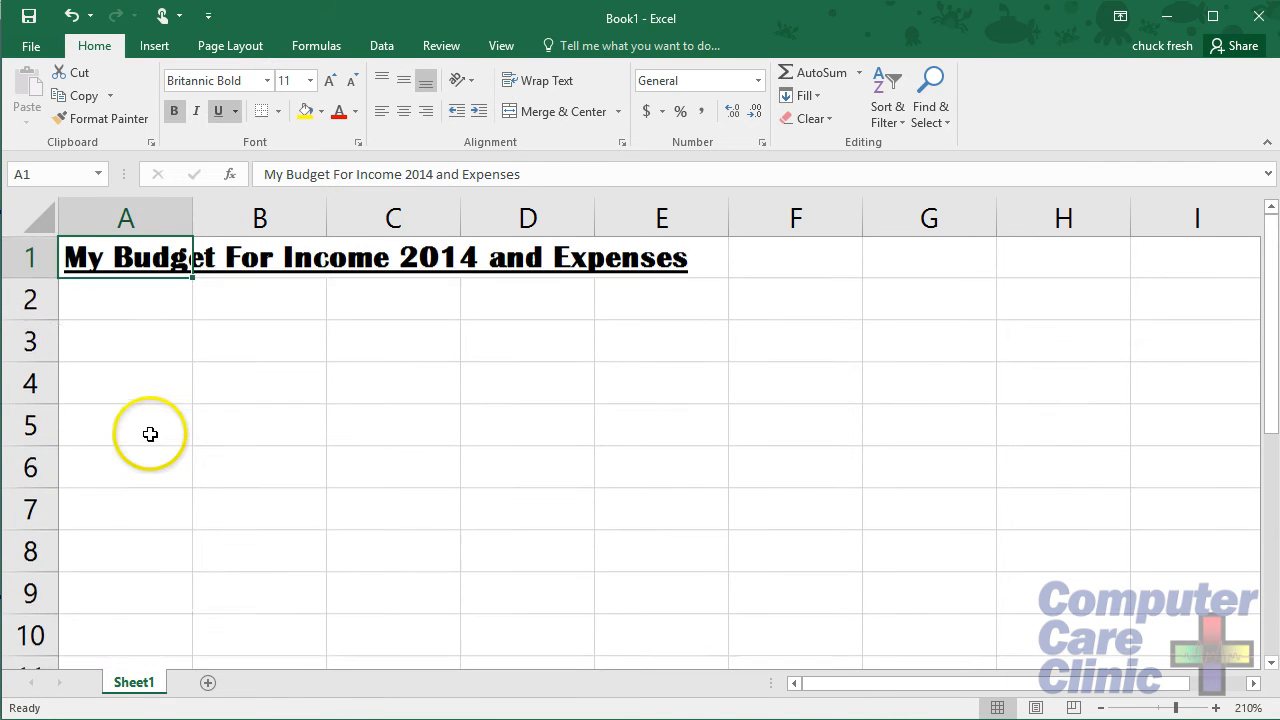
pyautogui.click(130, 325)
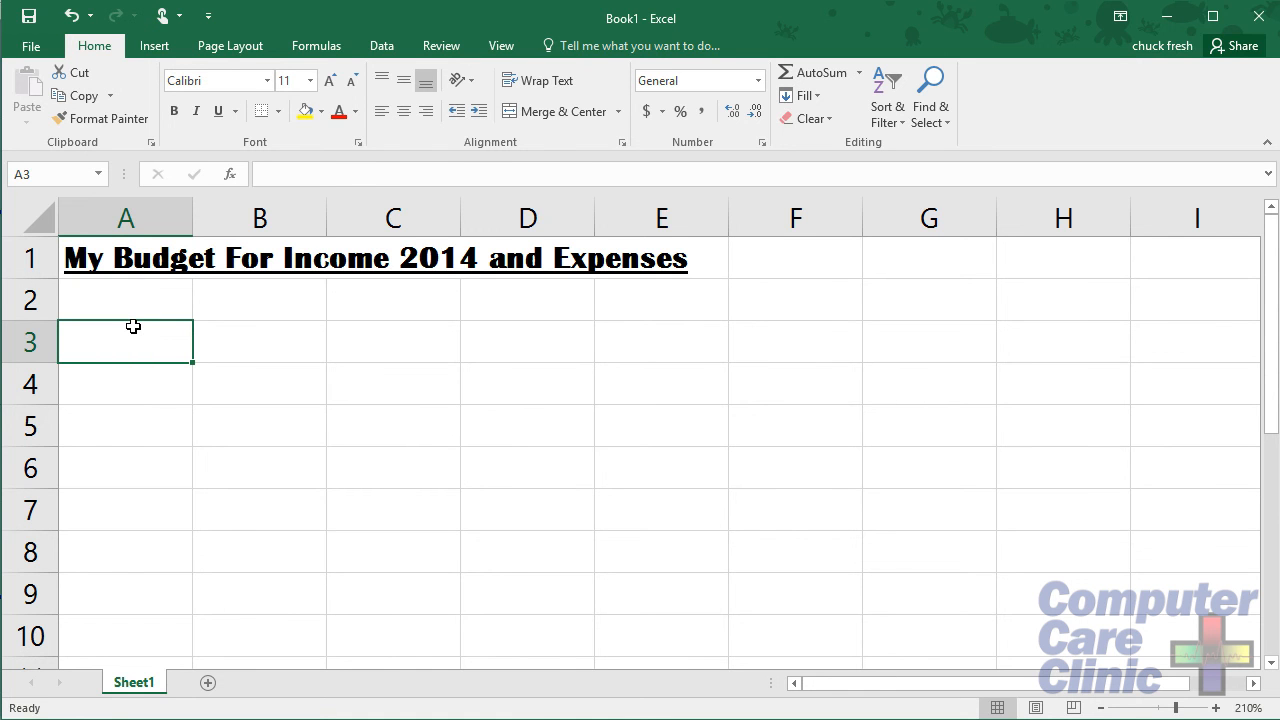
# Step: Enlarge the title in cell A1 to font size 16
pyautogui.click(121, 261)
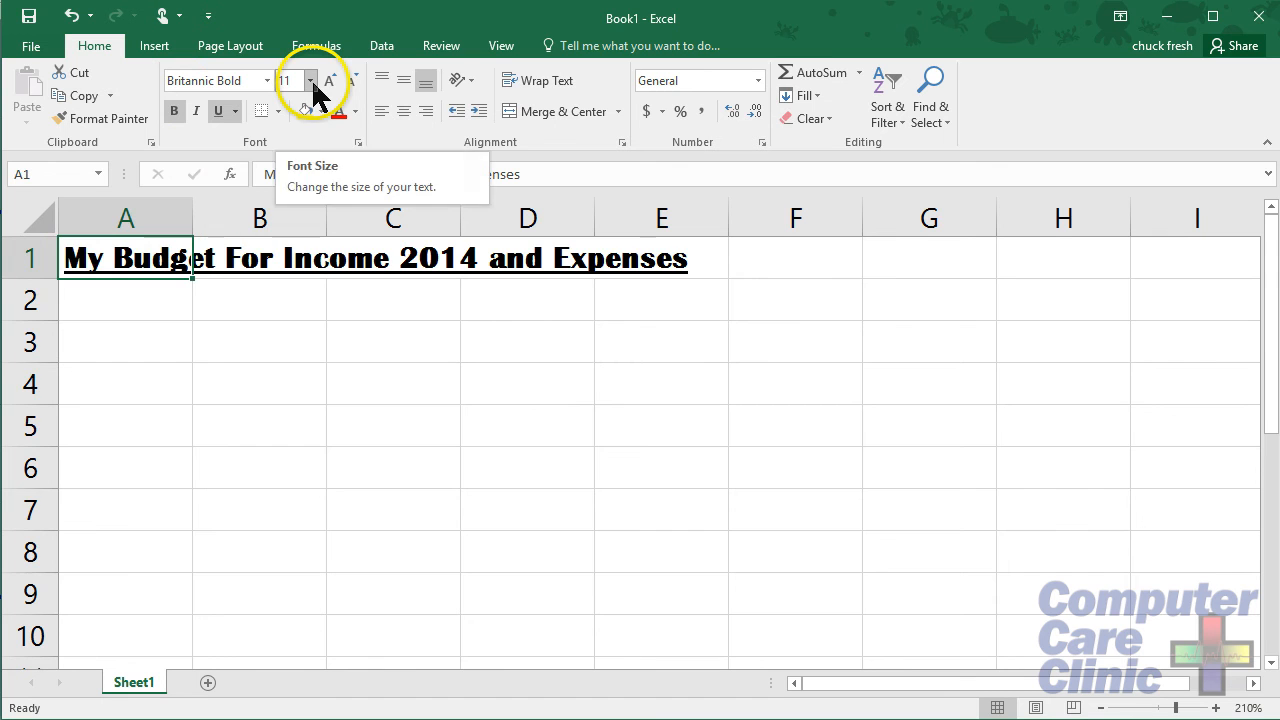
pyautogui.click(311, 82)
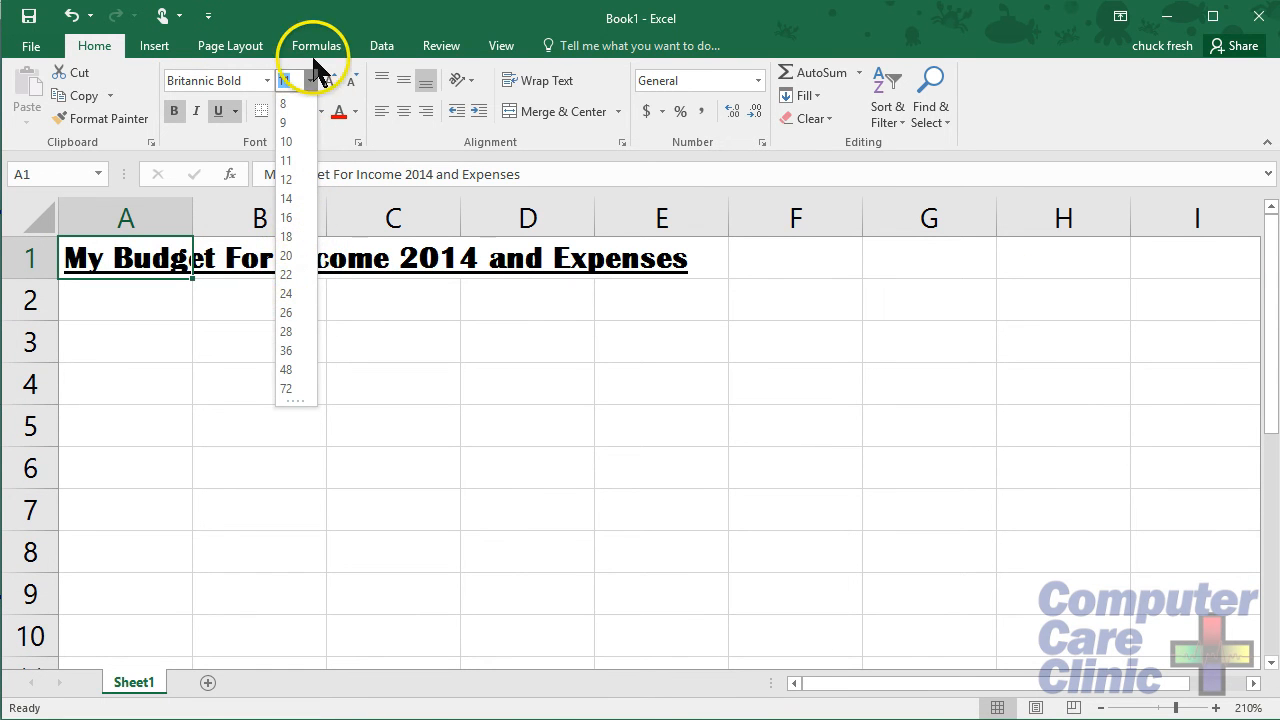
pyautogui.click(327, 88)
pyautogui.click(328, 86)
pyautogui.click(328, 86)
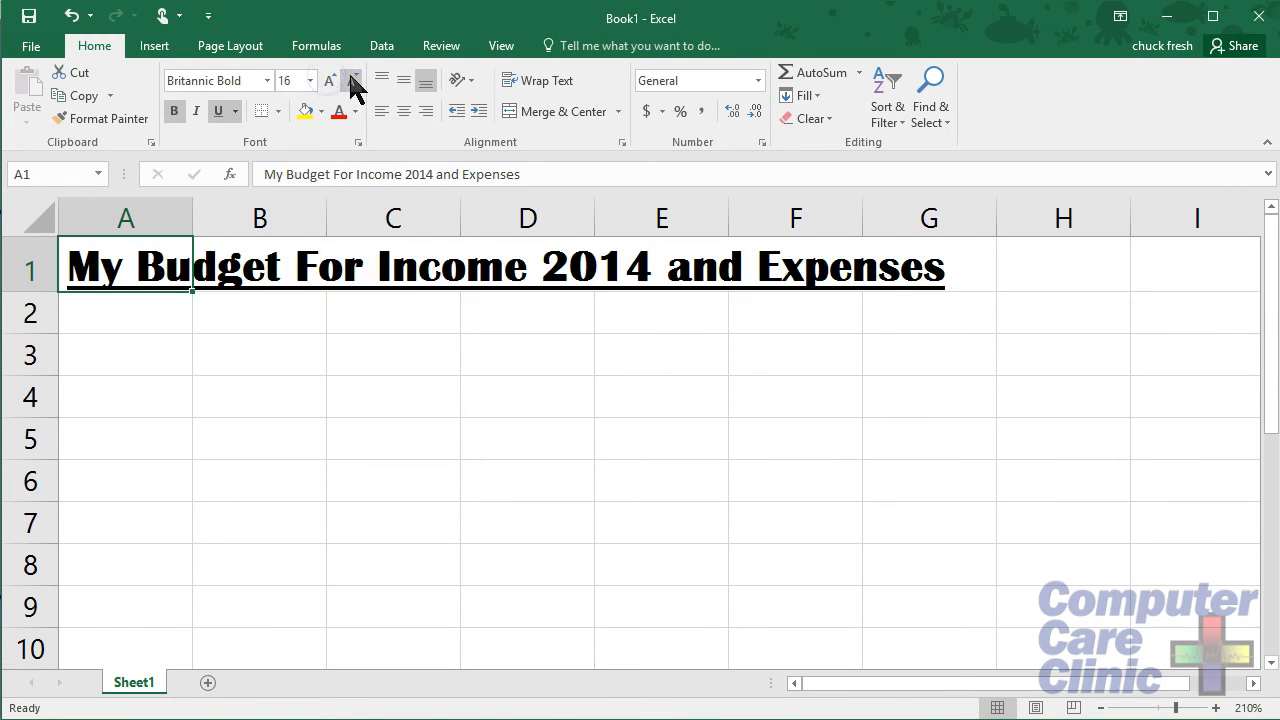
pyautogui.click(350, 79)
pyautogui.click(330, 80)
pyautogui.click(350, 80)
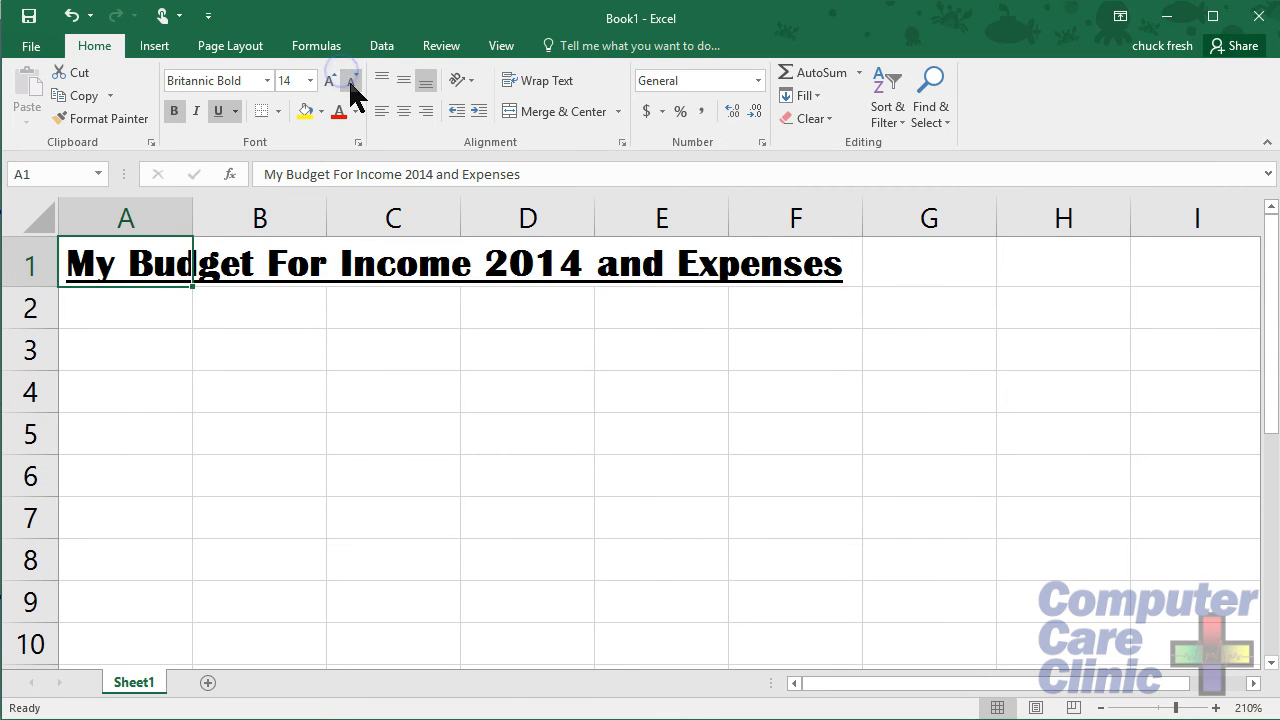
pyautogui.click(330, 80)
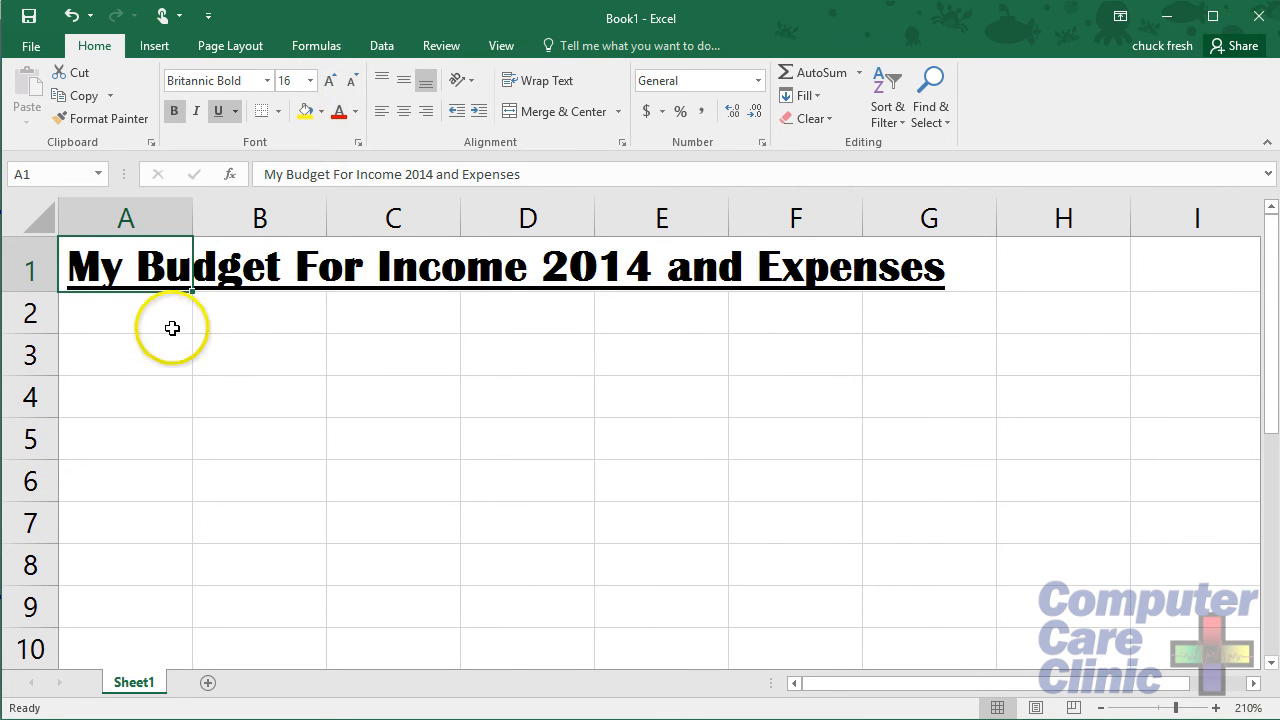
# Step: Enter the expense label Rent in cell A3 and its amount 400 in cell B3
pyautogui.click(162, 367)
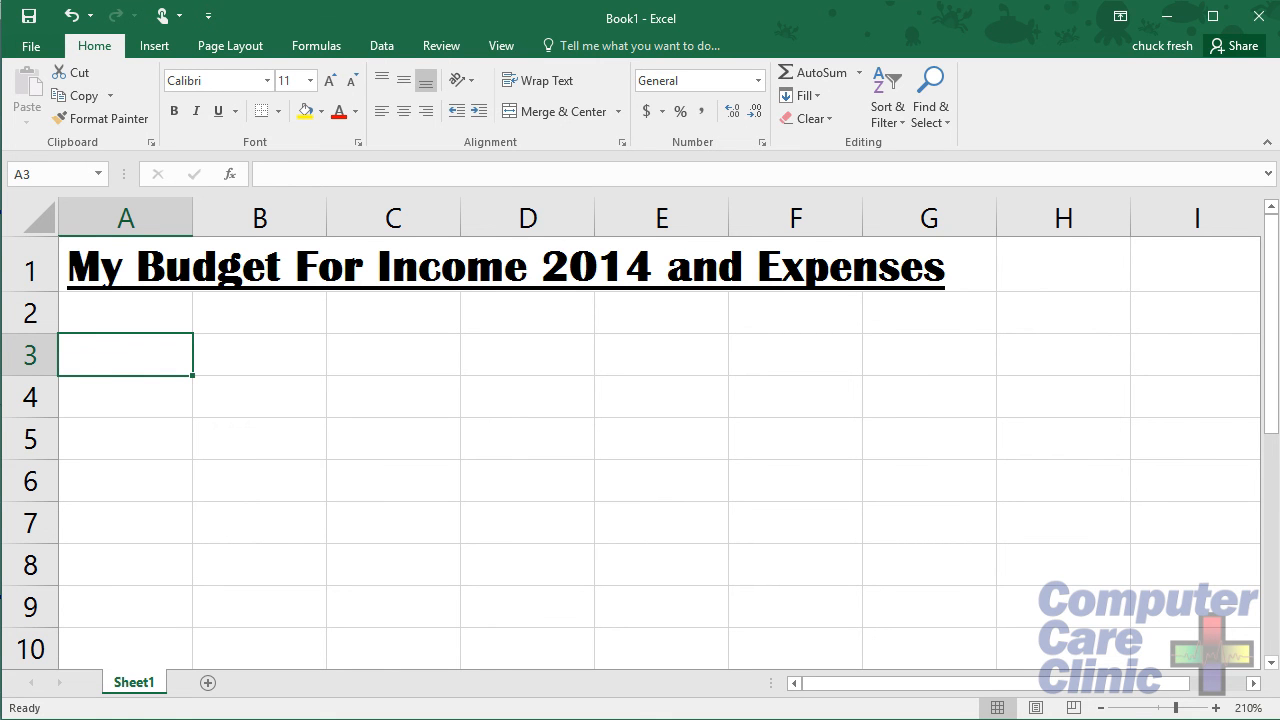
pyautogui.write('R')
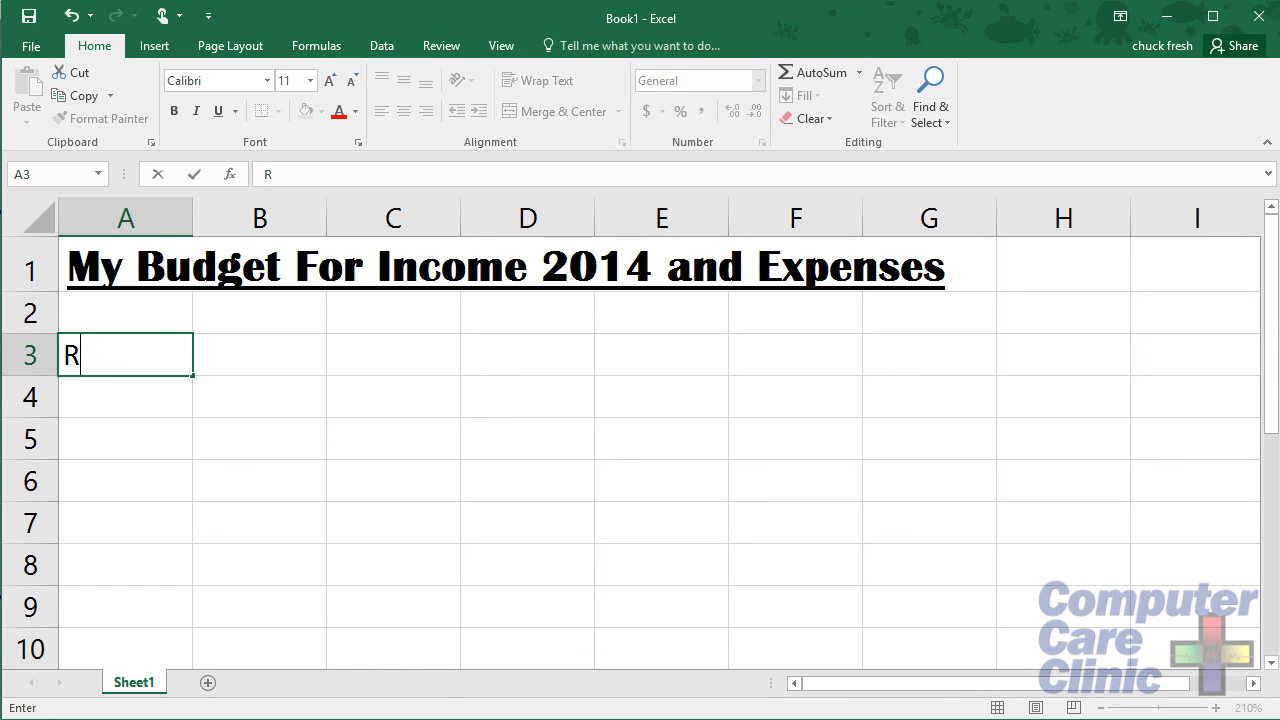
pyautogui.write('ent')
pyautogui.press('Tab')
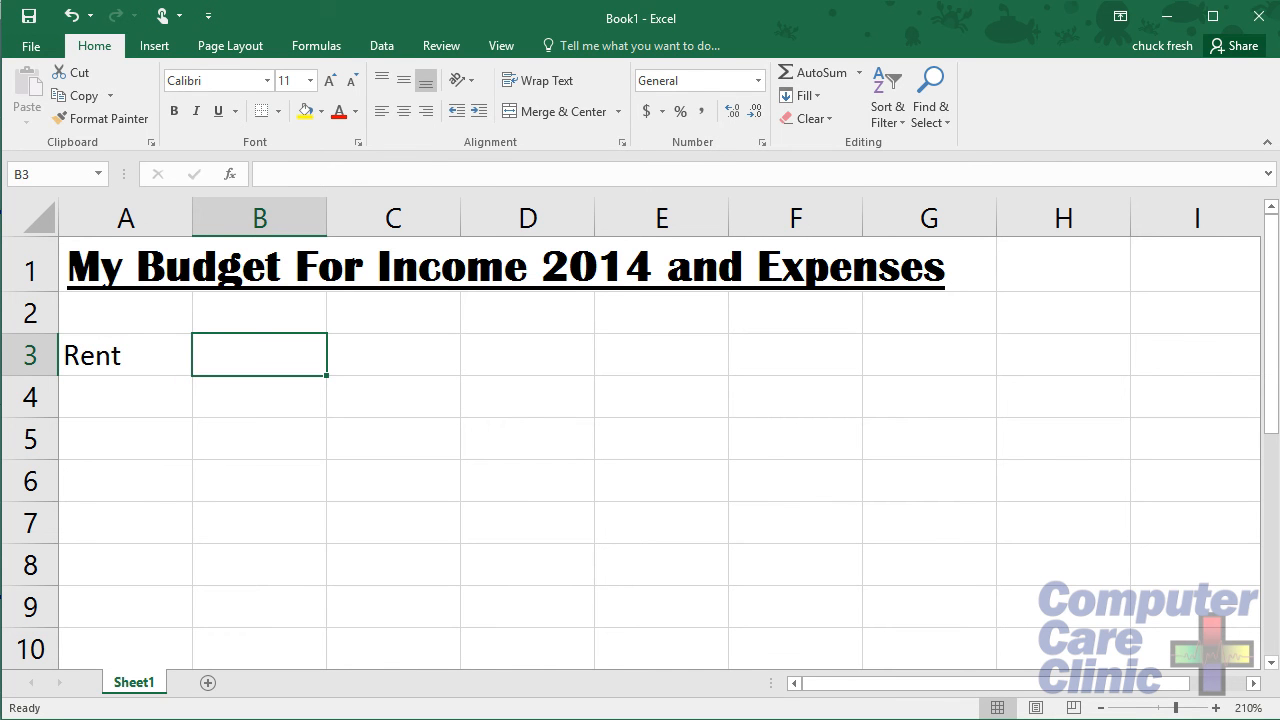
pyautogui.write('400')
pyautogui.press('Return')
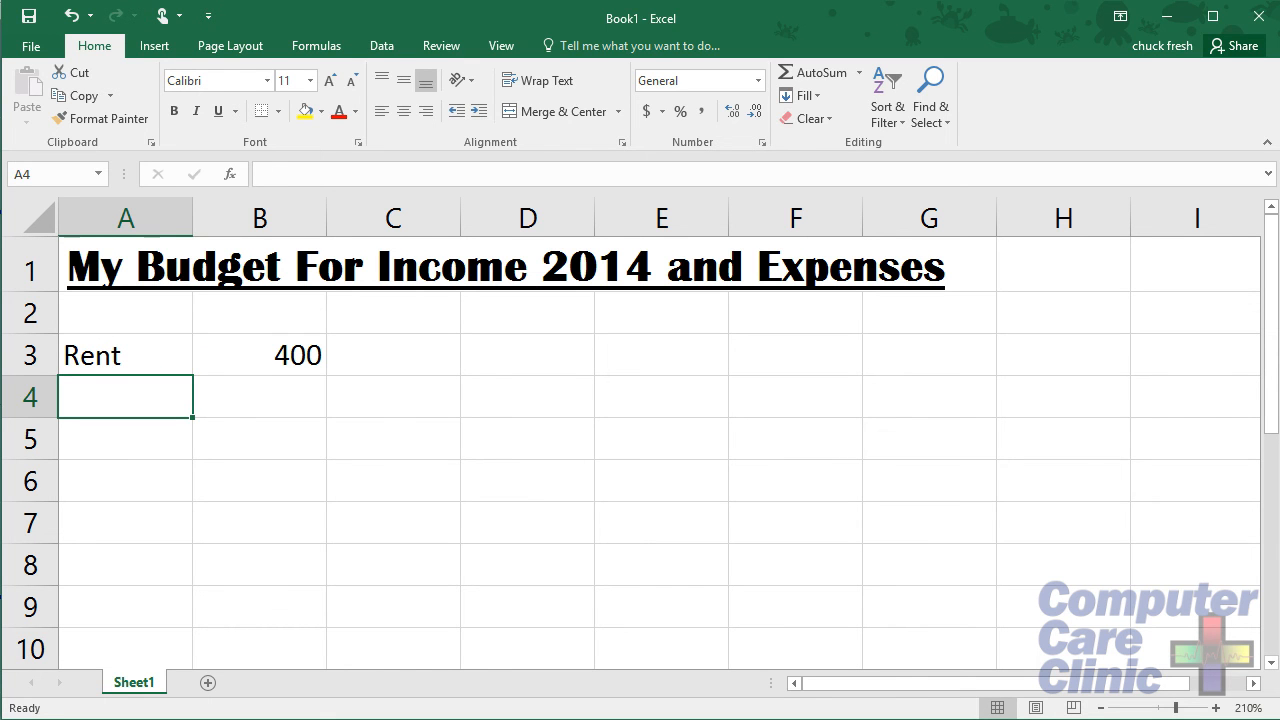
# Step: Enter the expense label Car in cell A4 and its amount 1500 in cell B4
pyautogui.write('Car')
pyautogui.press('Tab')
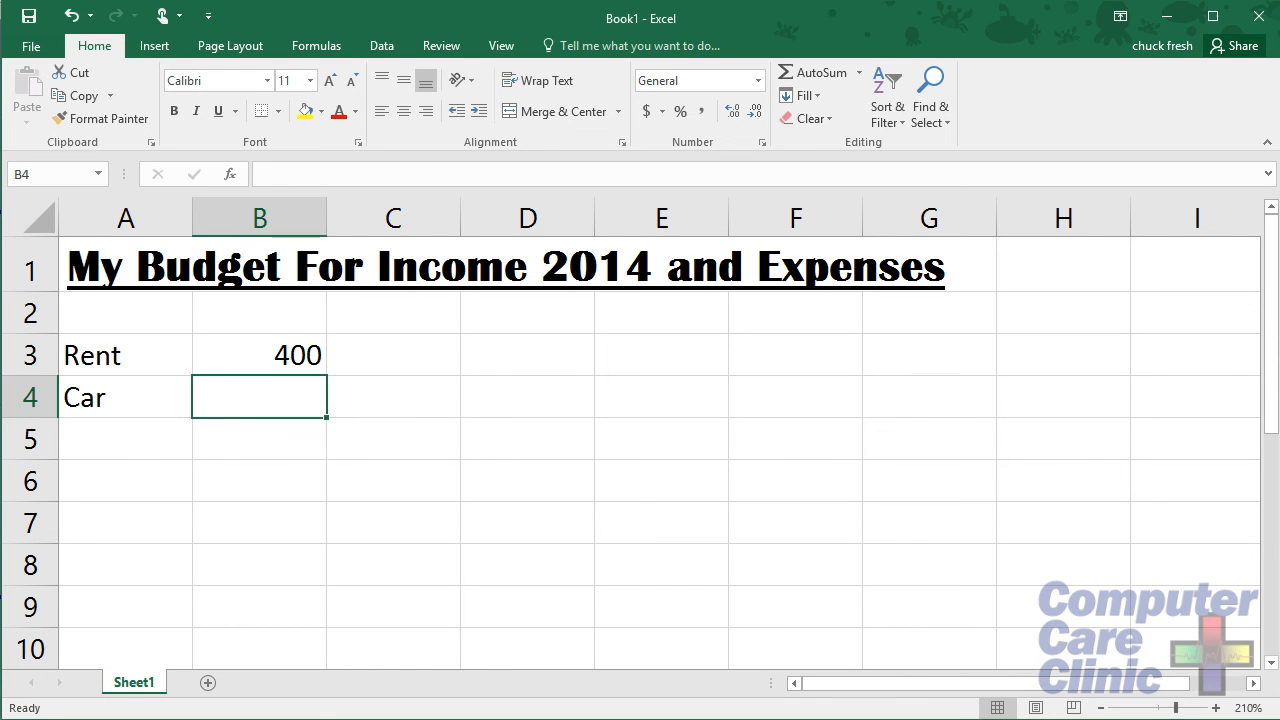
pyautogui.write('1500')
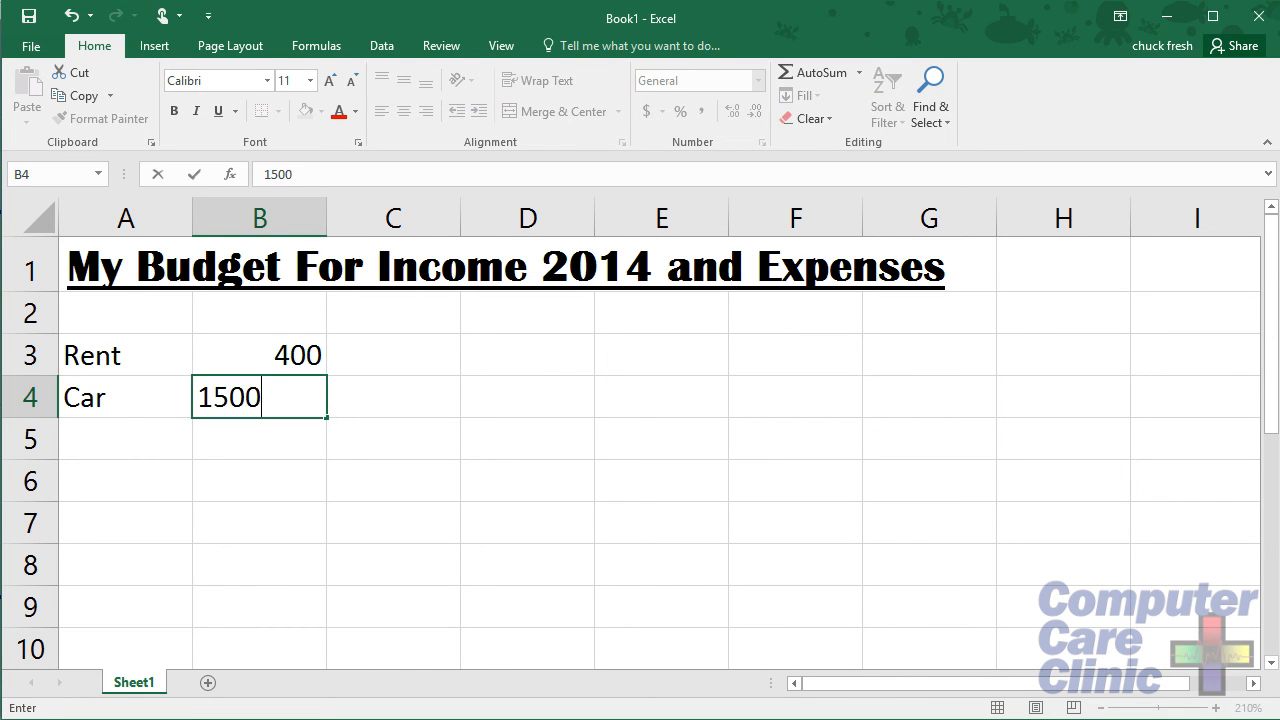
pyautogui.press('Down')
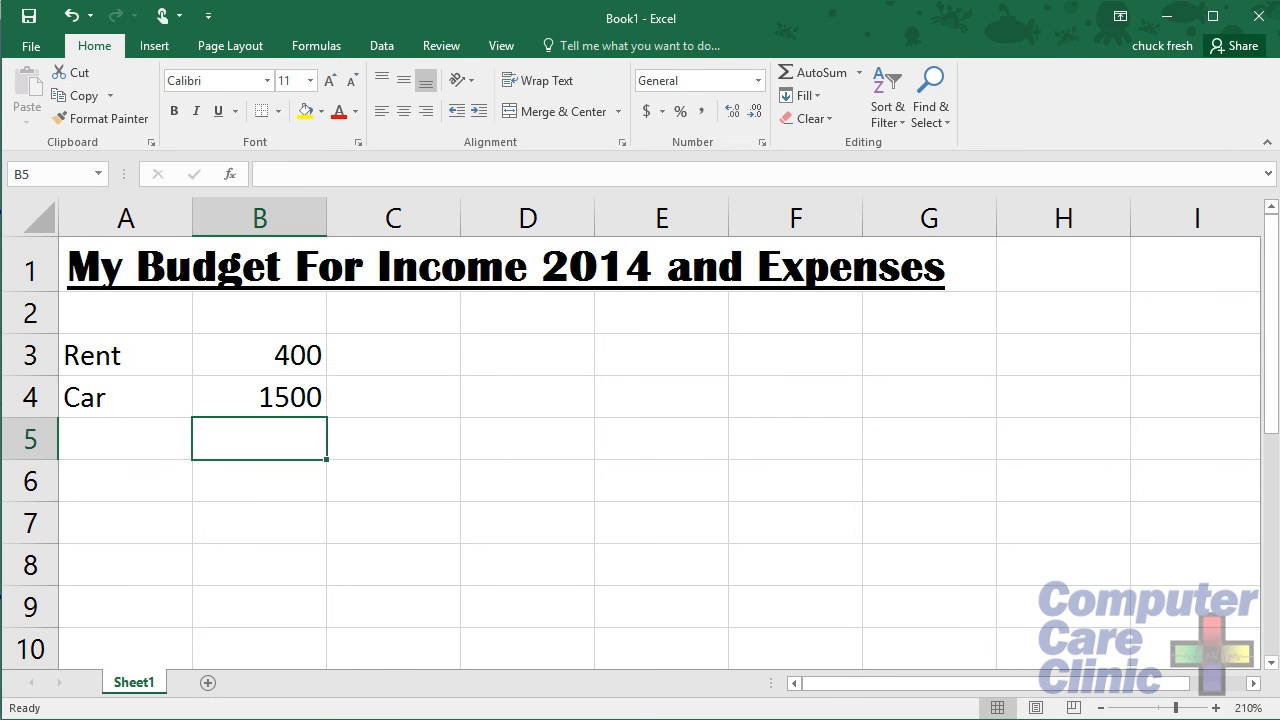
# Step: Enter the expense label Clothes in cell A5 and its amount 2200 in cell B5
pyautogui.press('Left')
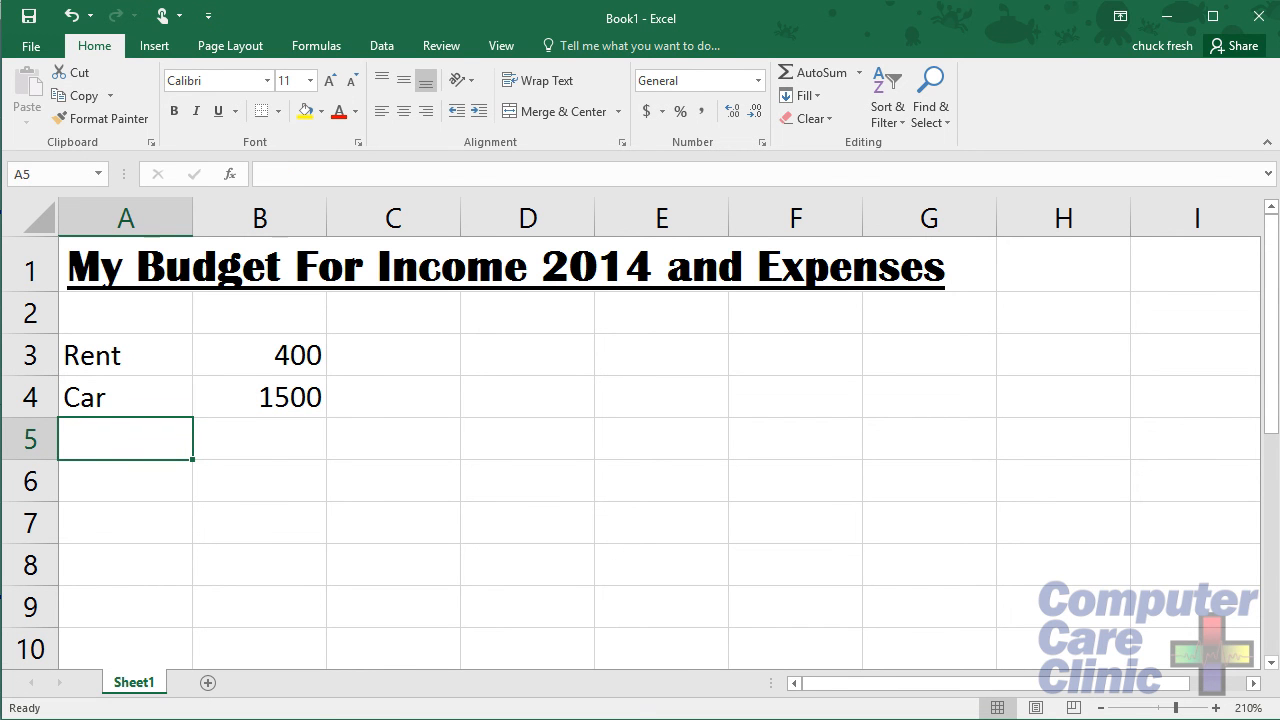
pyautogui.write('Clothes')
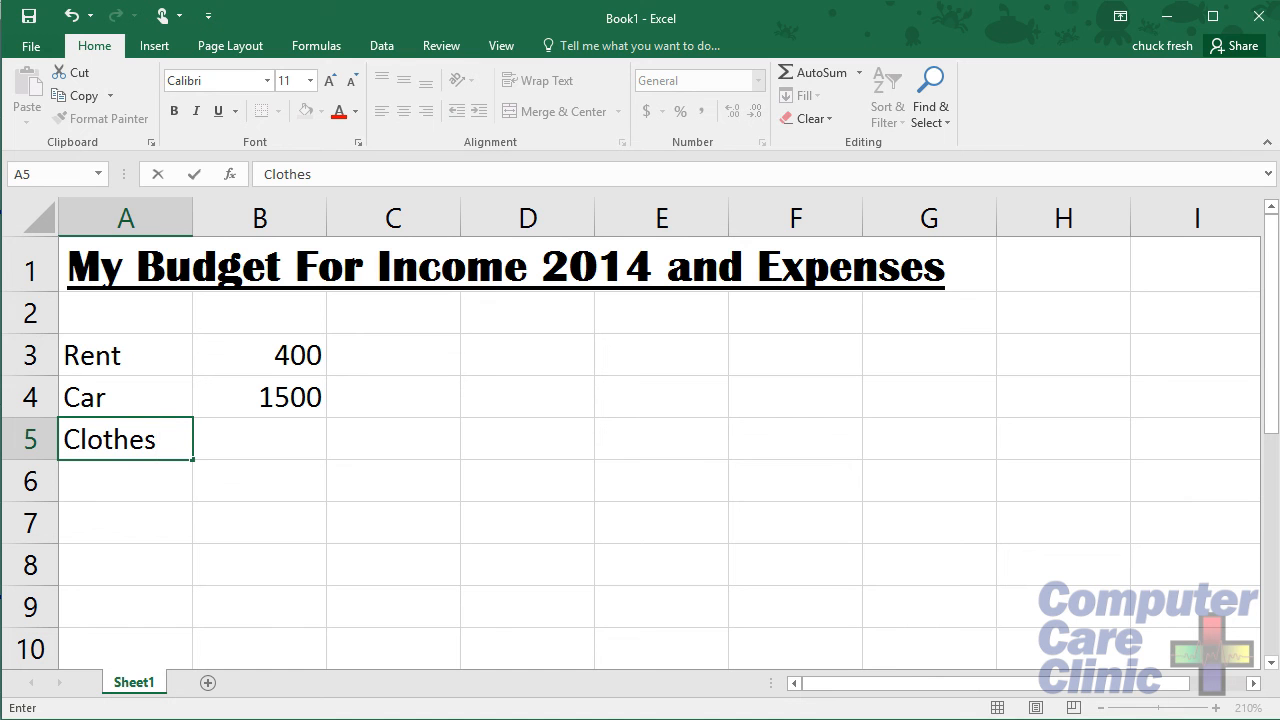
pyautogui.press('Right')
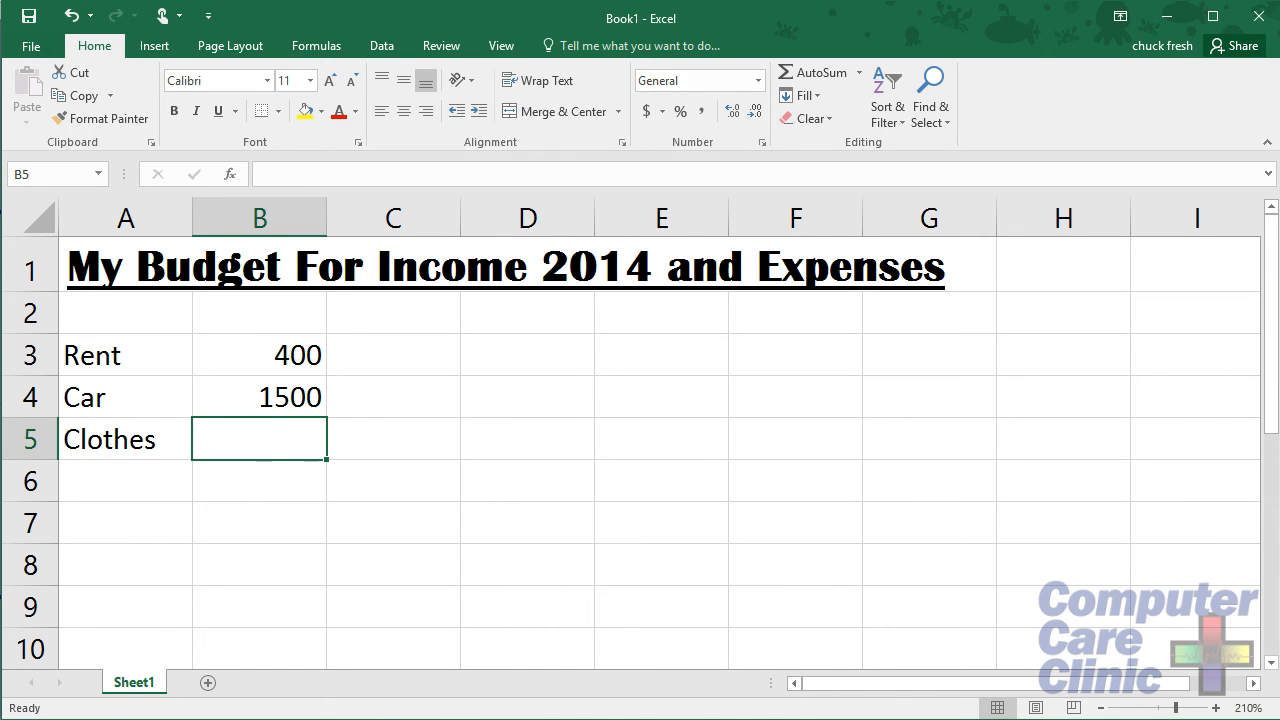
pyautogui.write('2200')
pyautogui.press('Return')
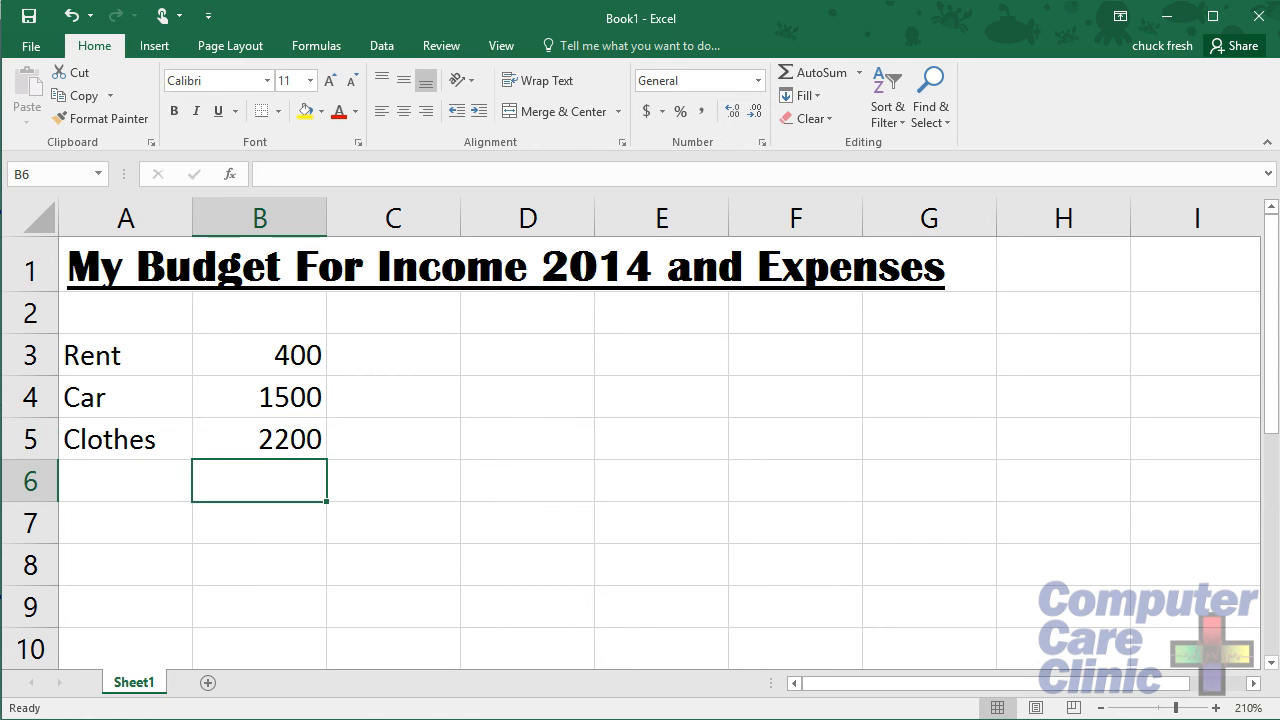
# Step: Go through the expense labels and amounts in rows 3 to 5 cell by cell
pyautogui.press('Left')
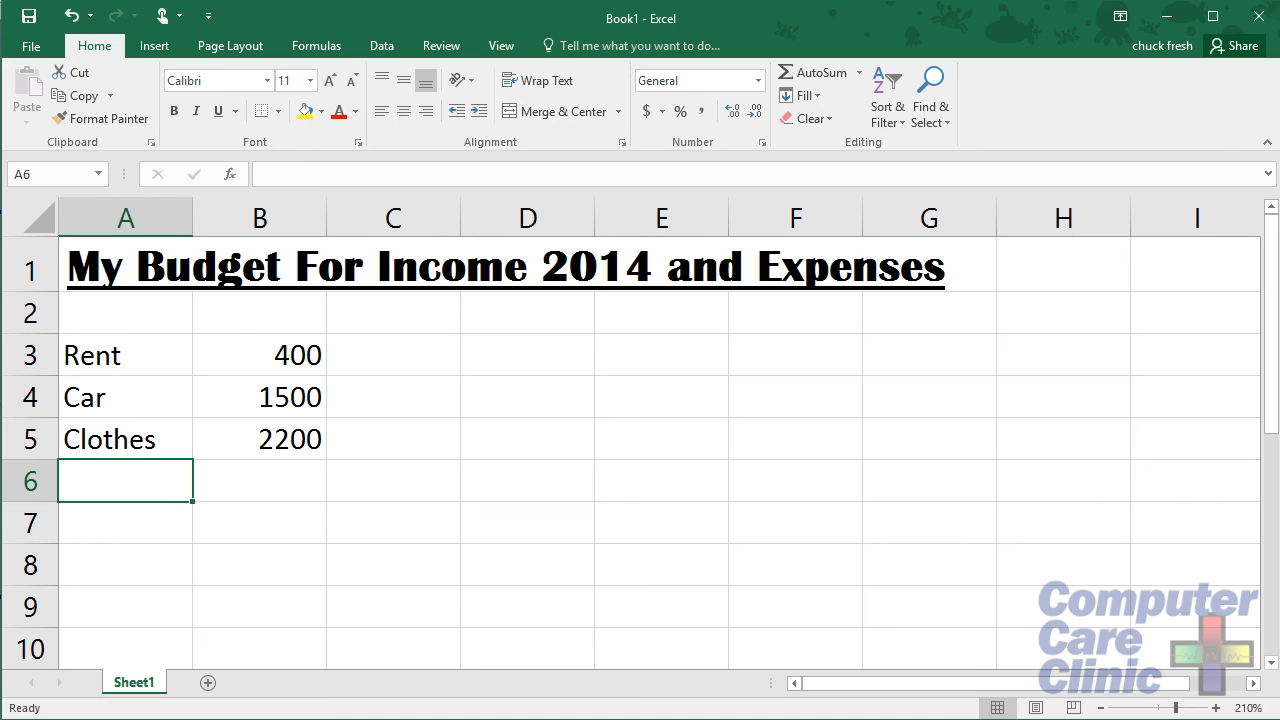
pyautogui.press('Up')
pyautogui.press('Up')
pyautogui.press('Up')
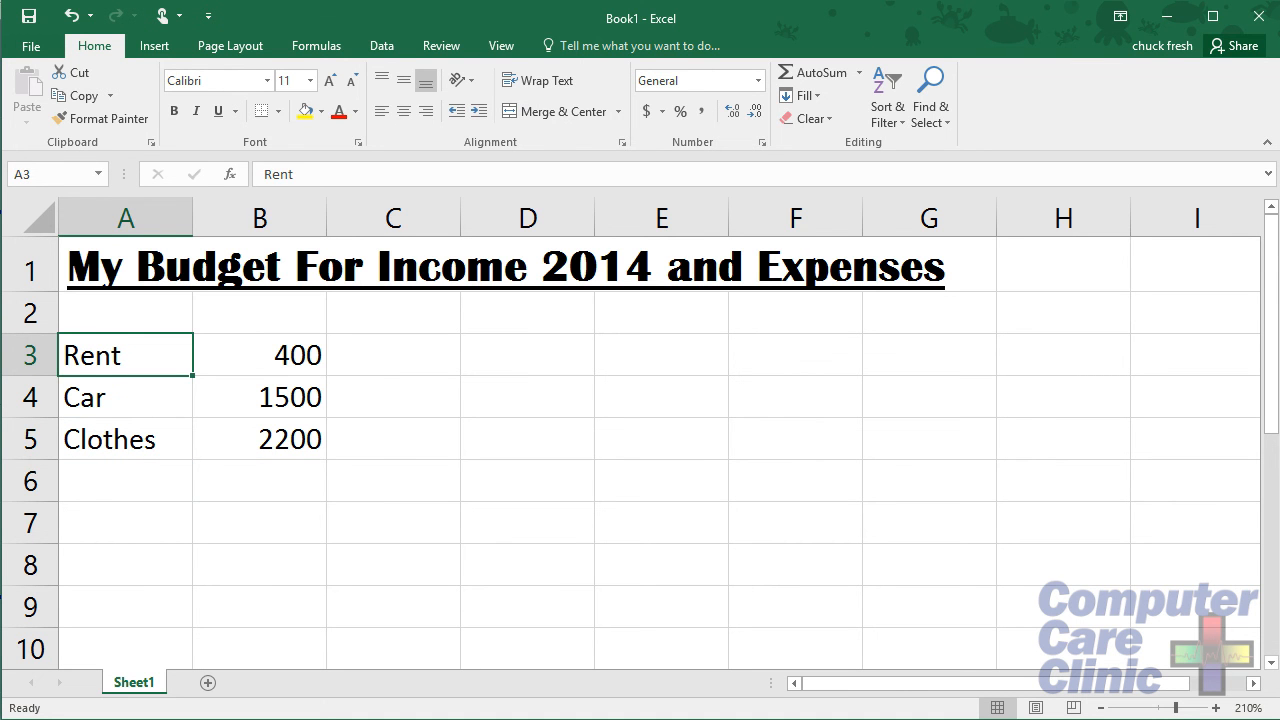
pyautogui.press('Right')
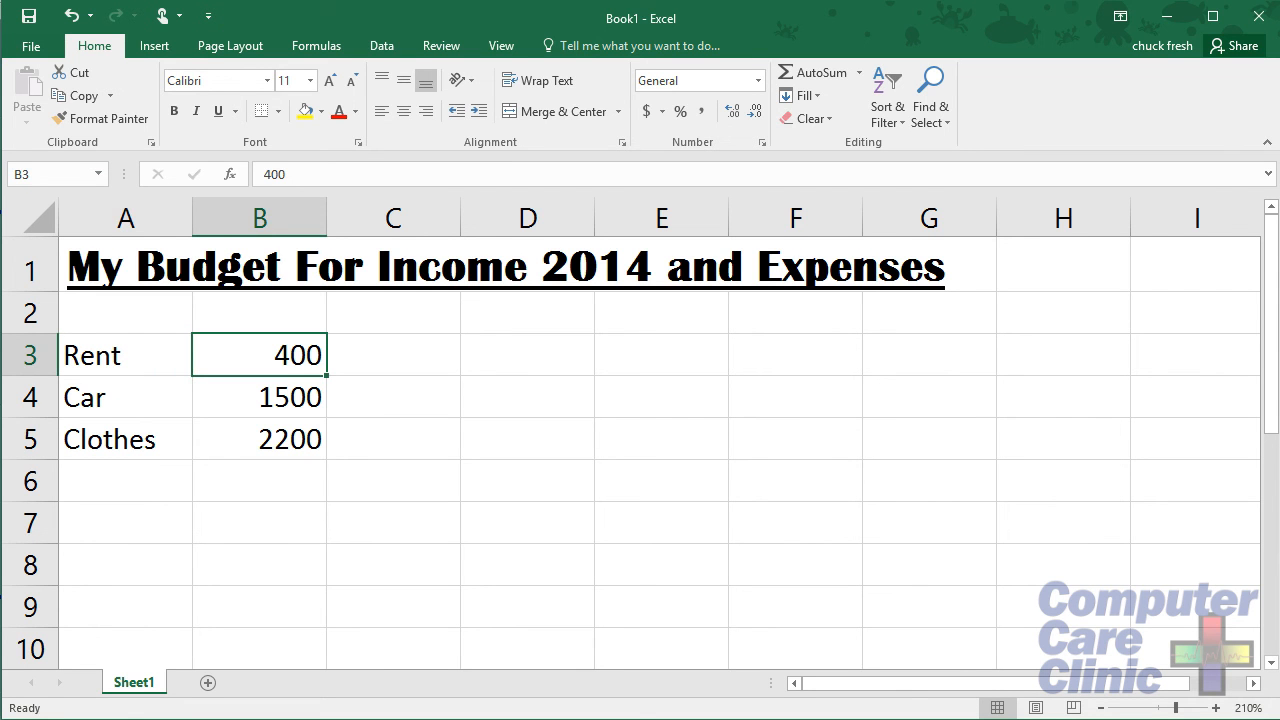
pyautogui.press('Down')
pyautogui.press('Down')
pyautogui.press('Down')
pyautogui.press('Up')
pyautogui.press('Up')
pyautogui.press('Up')
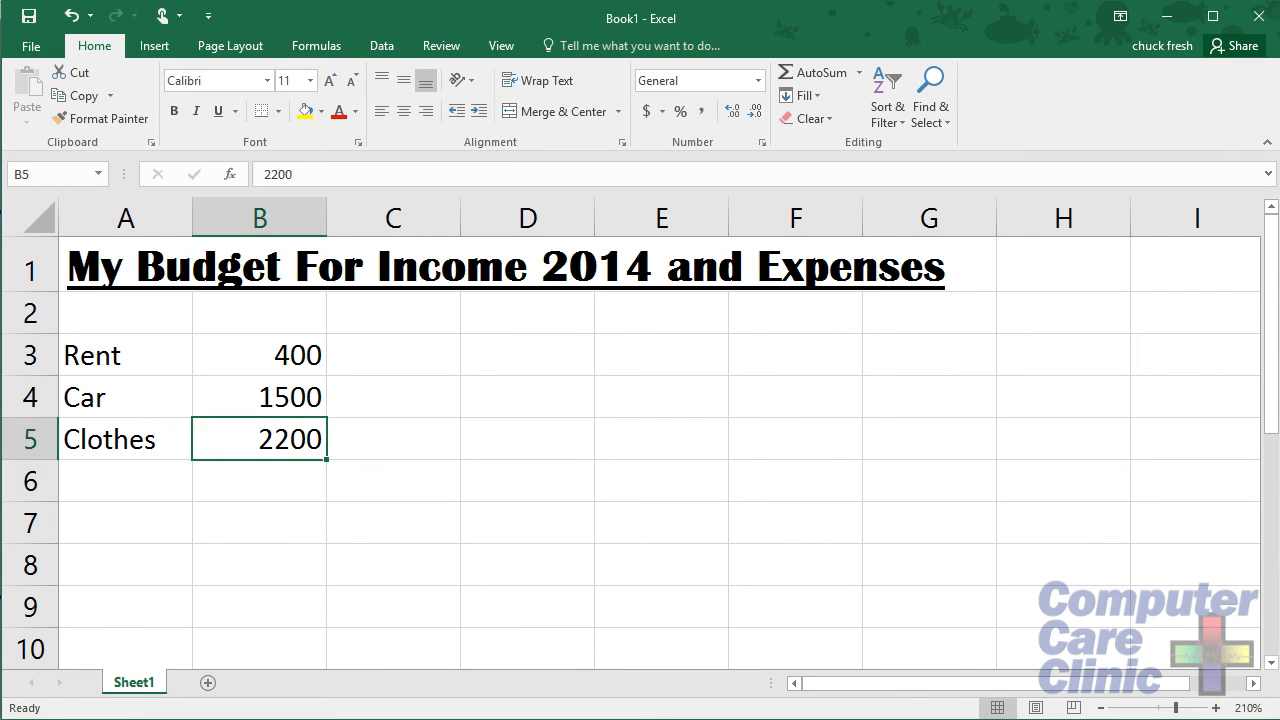
# Step: Enter the expense label Rap Music in cell A6 and its amount 4000 in cell B6
pyautogui.press('Down')
pyautogui.press('Down')
pyautogui.press('Down')
pyautogui.press('Left')
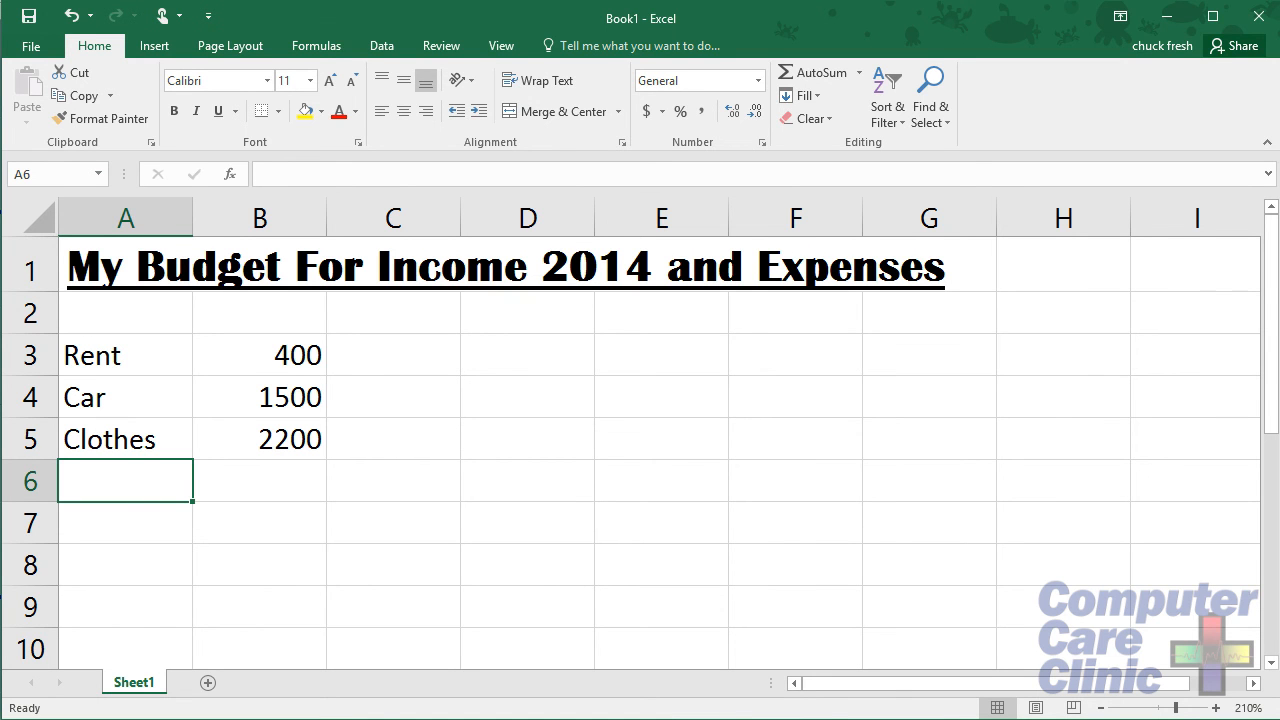
pyautogui.write('Rap Music')
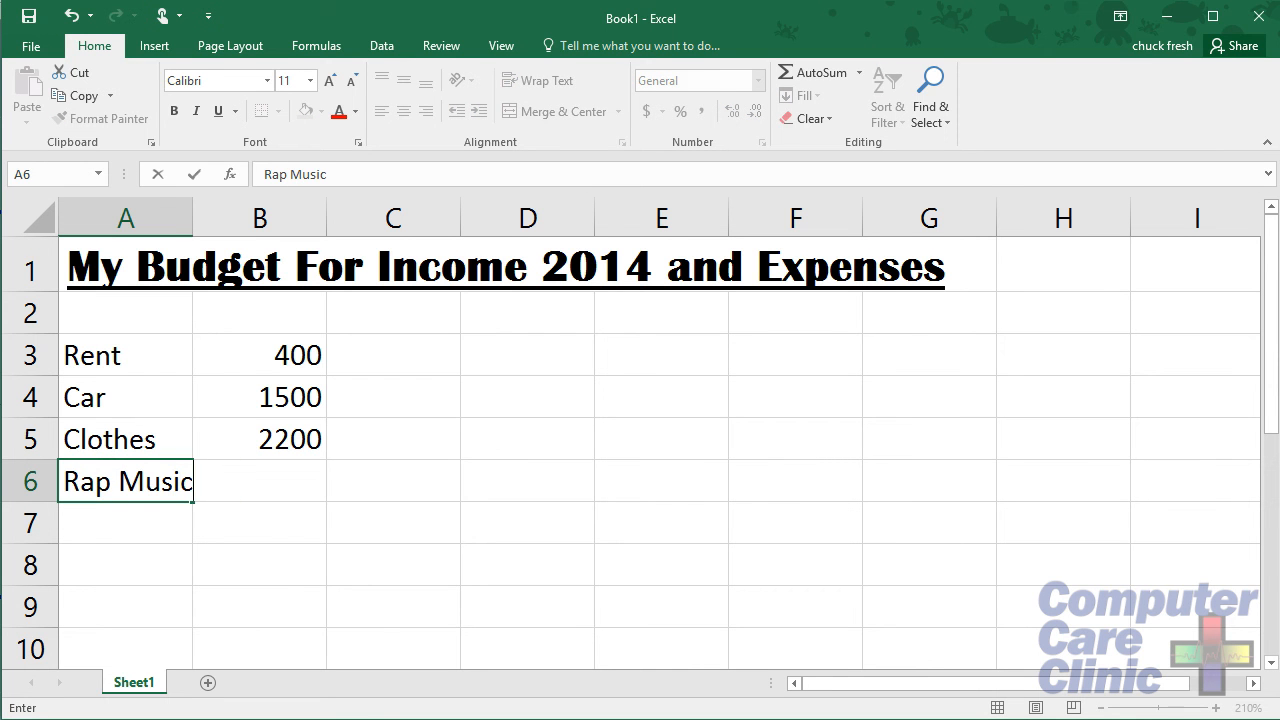
pyautogui.press('Tab')
pyautogui.press('Left')
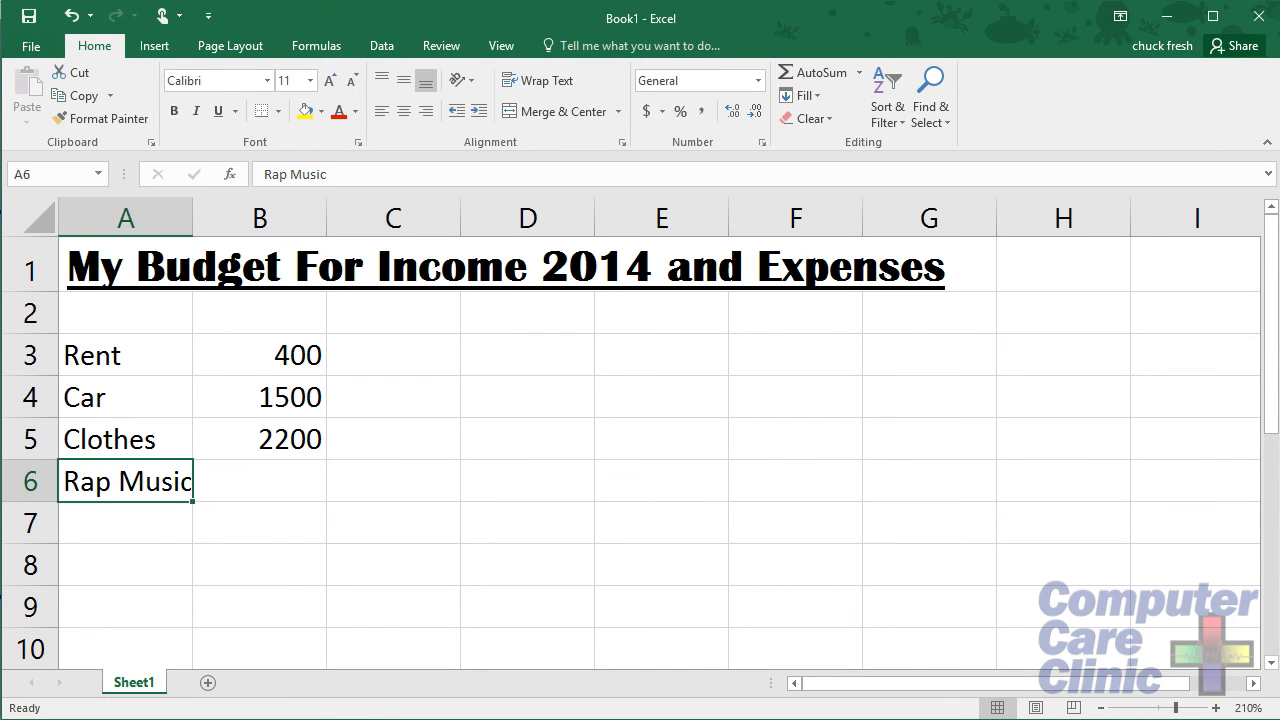
pyautogui.press('Right')
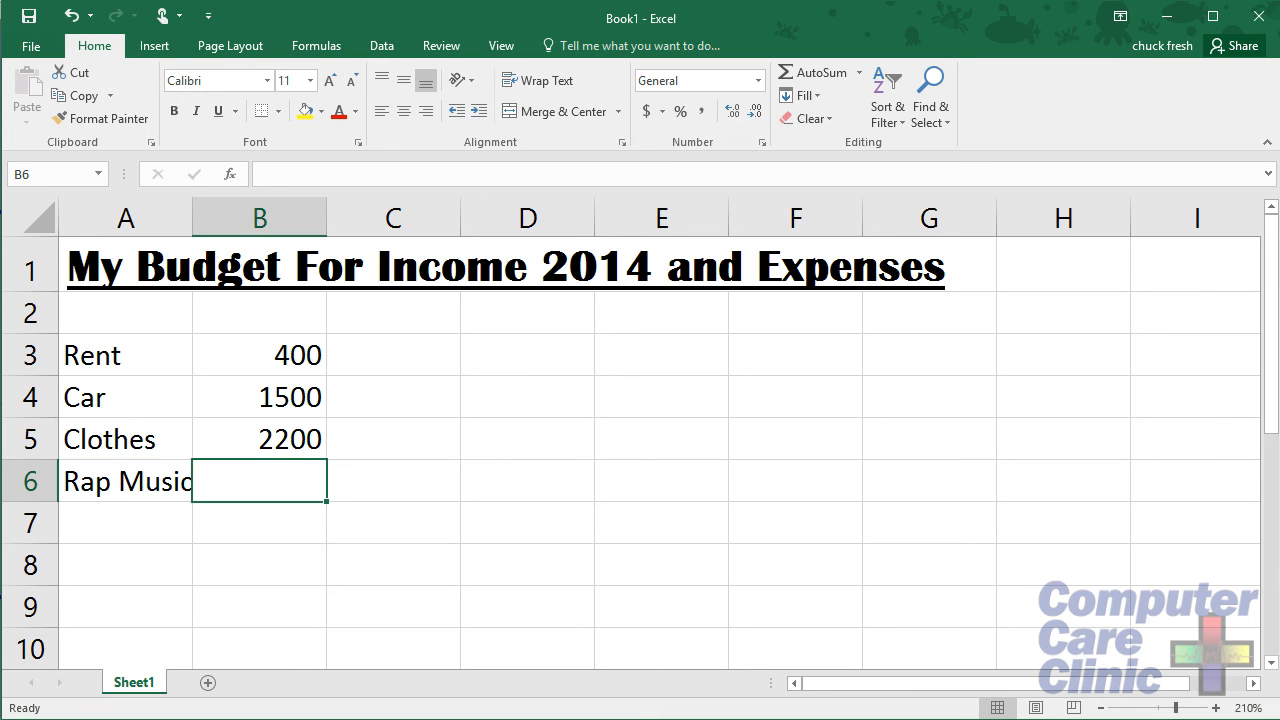
pyautogui.write('4000')
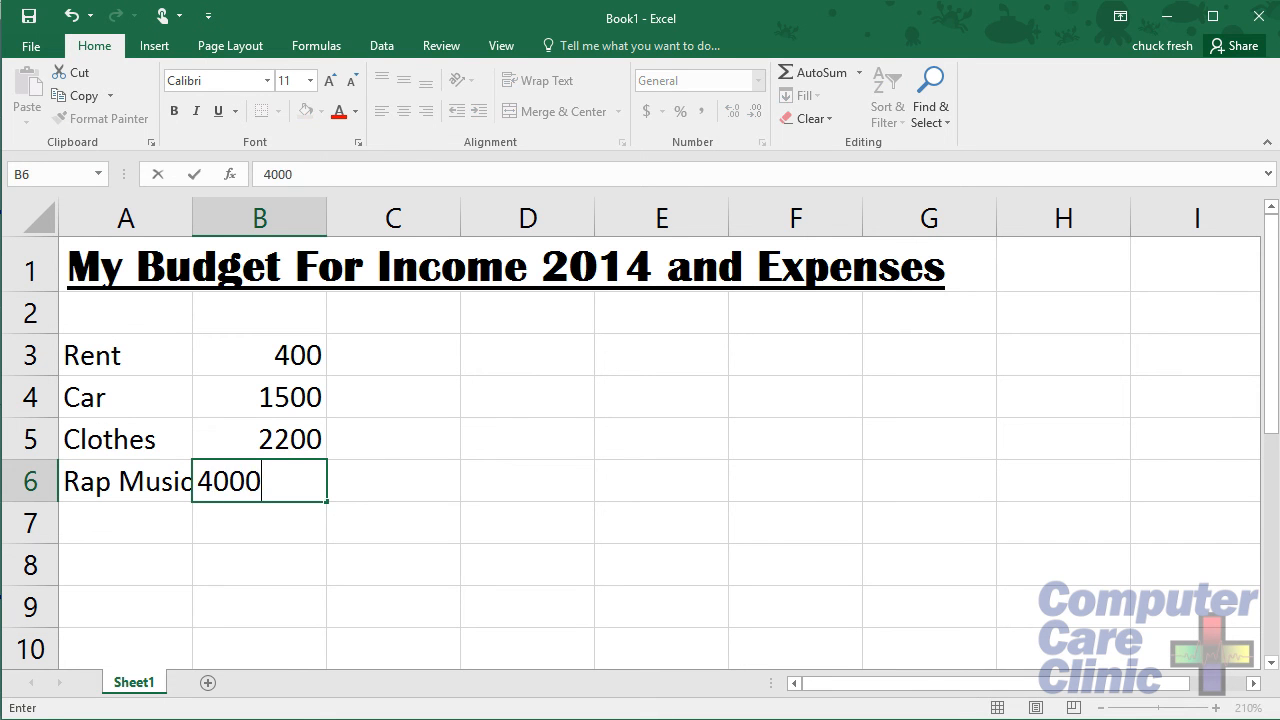
pyautogui.press('Return')
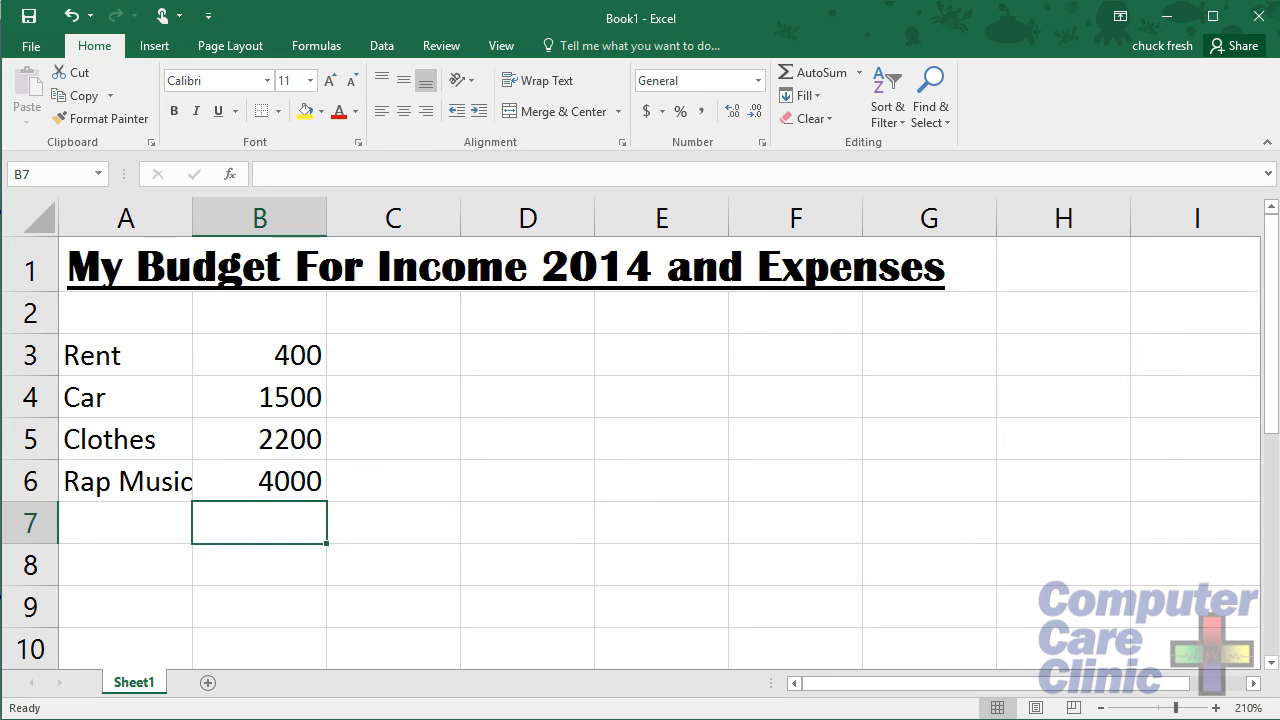
pyautogui.press('Left')
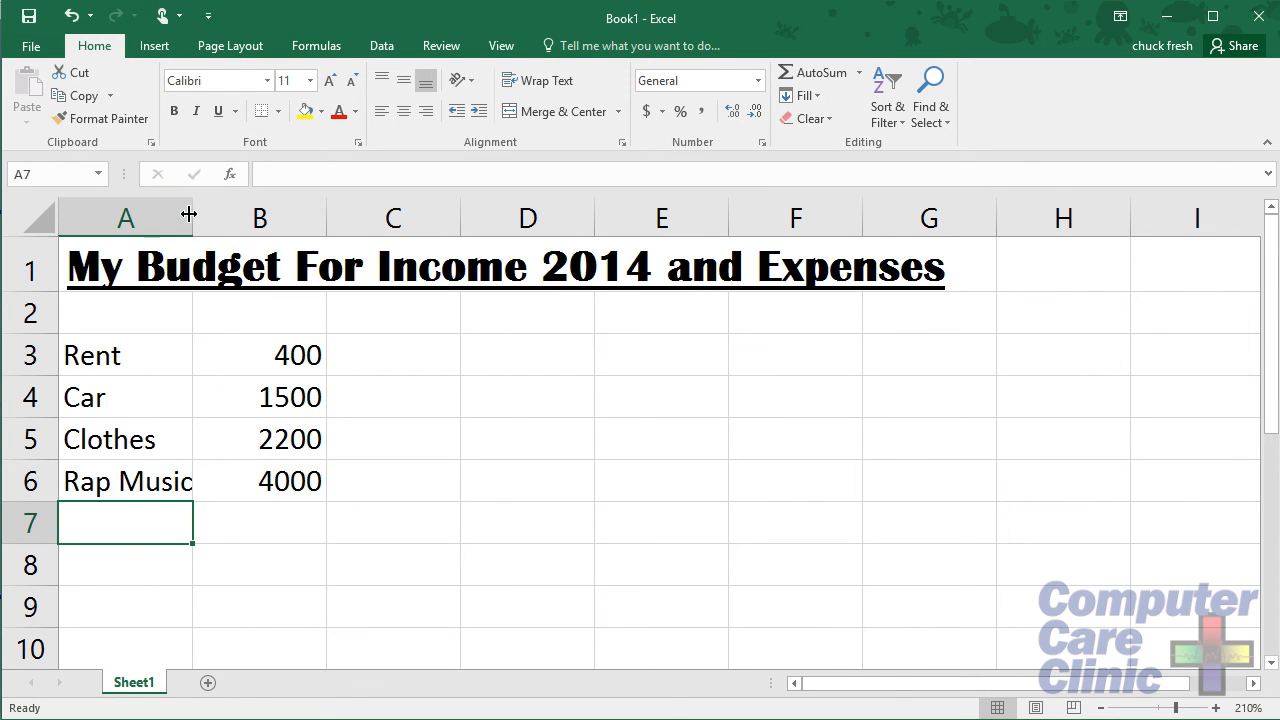
pyautogui.moveTo(186, 215); pyautogui.dragTo(189, 214)
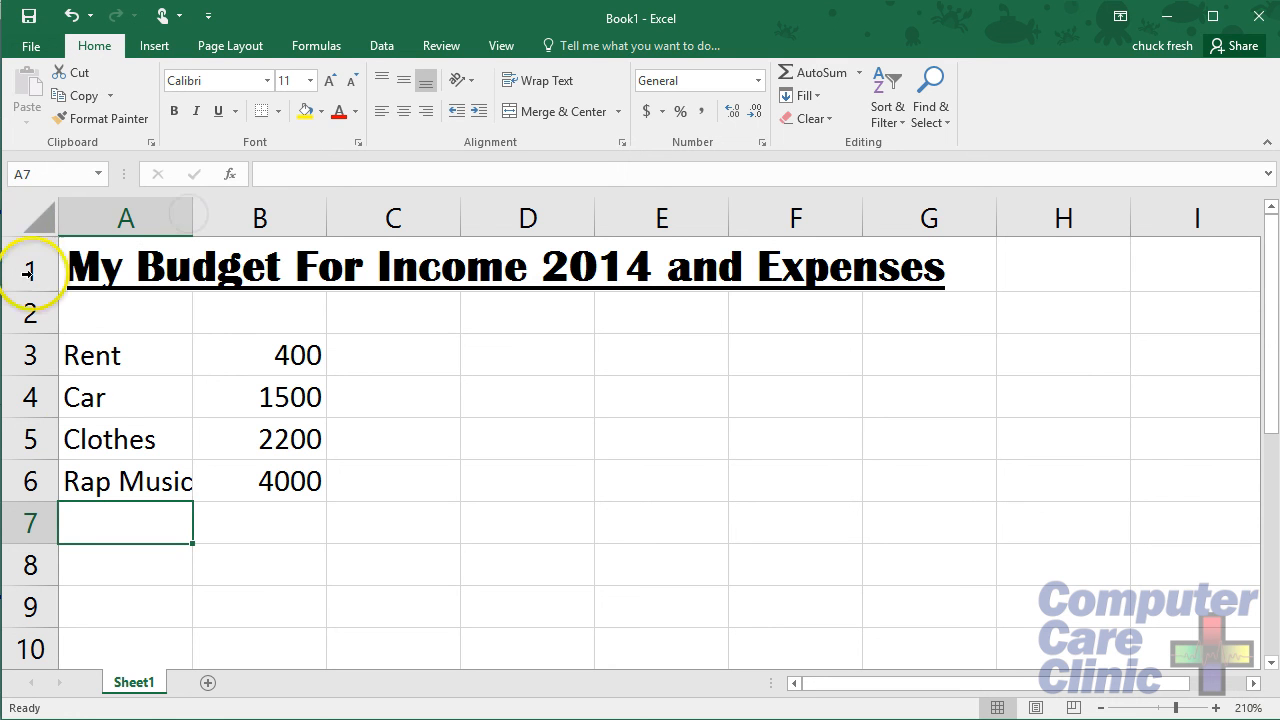
pyautogui.click(147, 357)
pyautogui.click(143, 397)
pyautogui.click(143, 437)
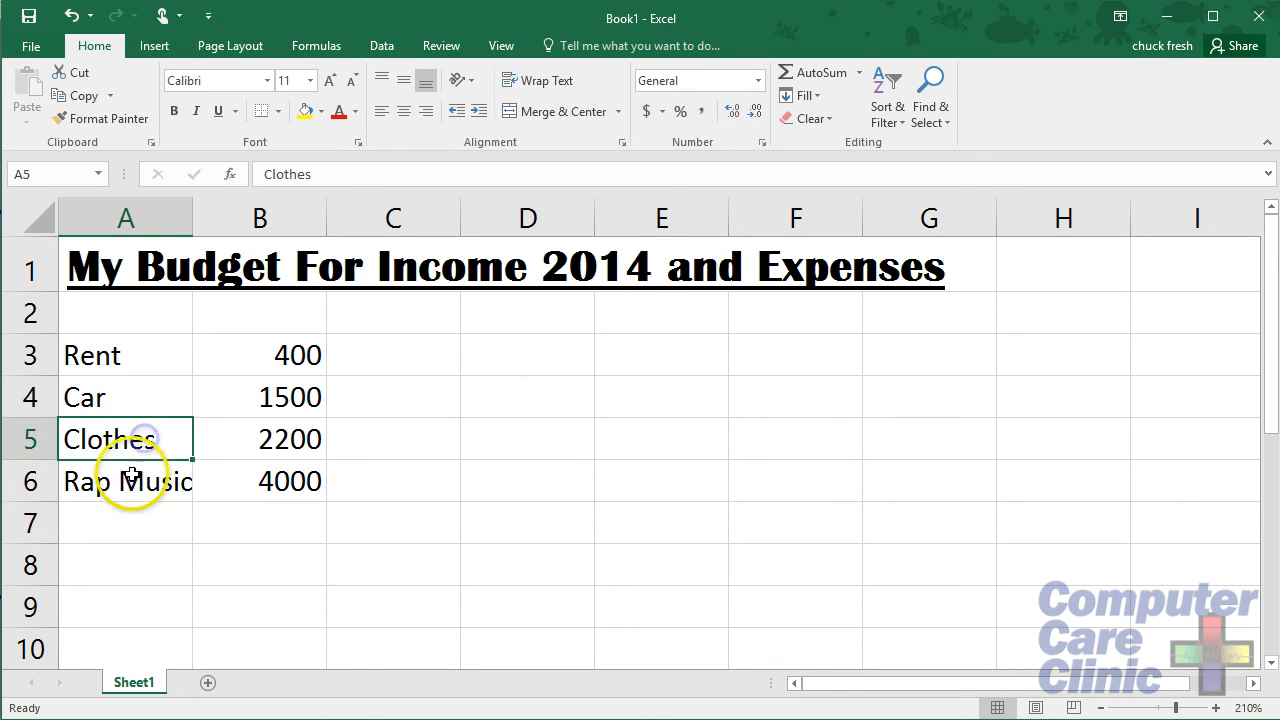
# Step: Extend the expense label in cell A6 to Rap Music Yo and reselect the cell to check its full text
pyautogui.click(137, 480)
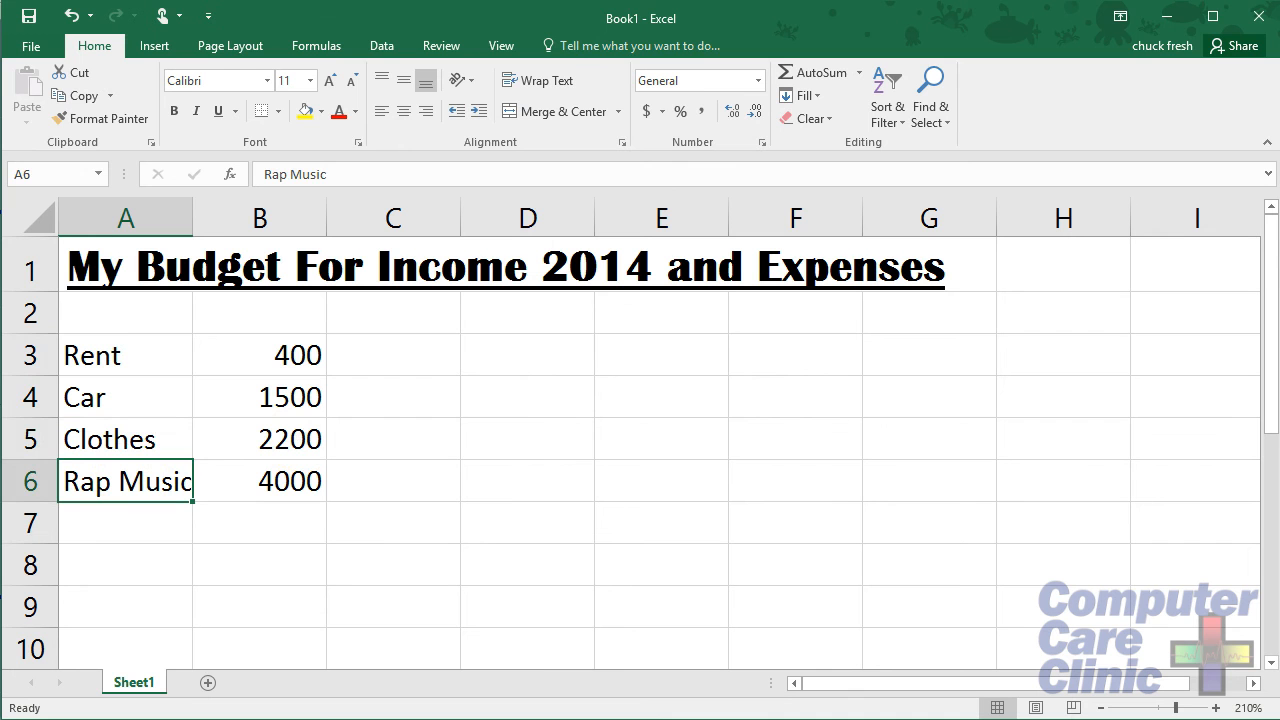
pyautogui.doubleClick(151, 480)
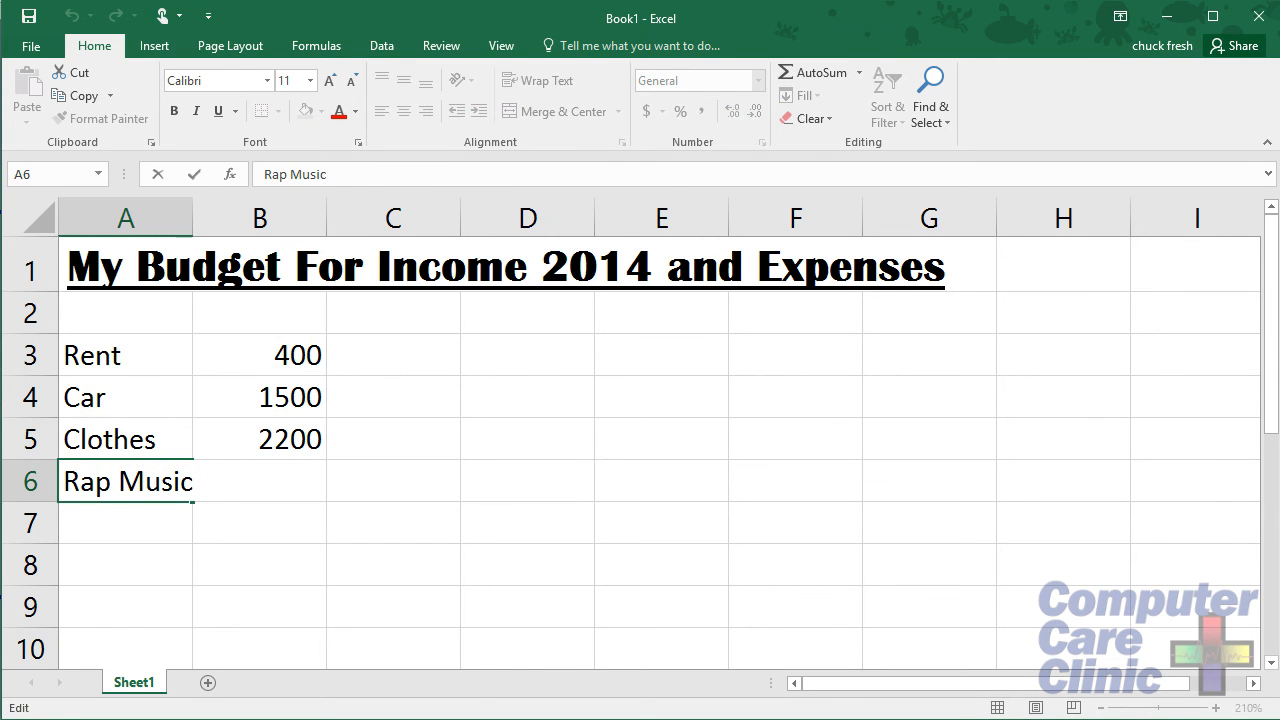
pyautogui.write('v')
pyautogui.press('BackSpace')
pyautogui.write('Yo')
pyautogui.press('Return')
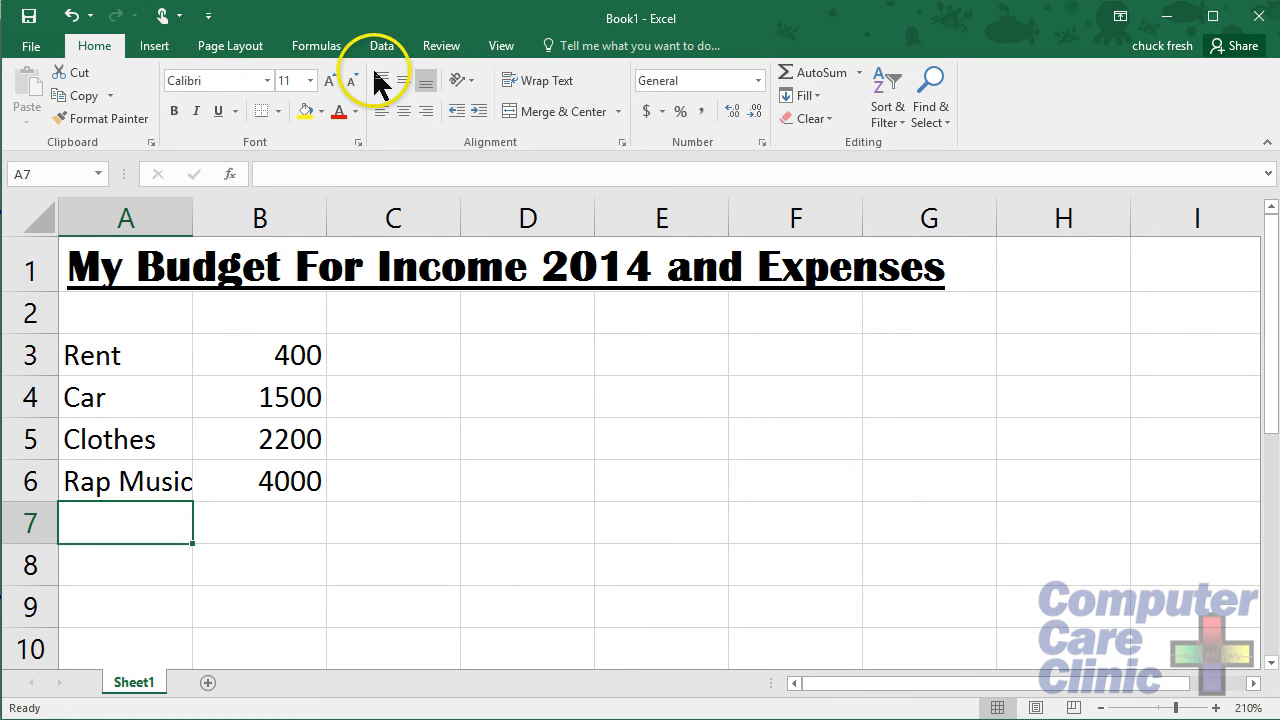
pyautogui.click(109, 485)
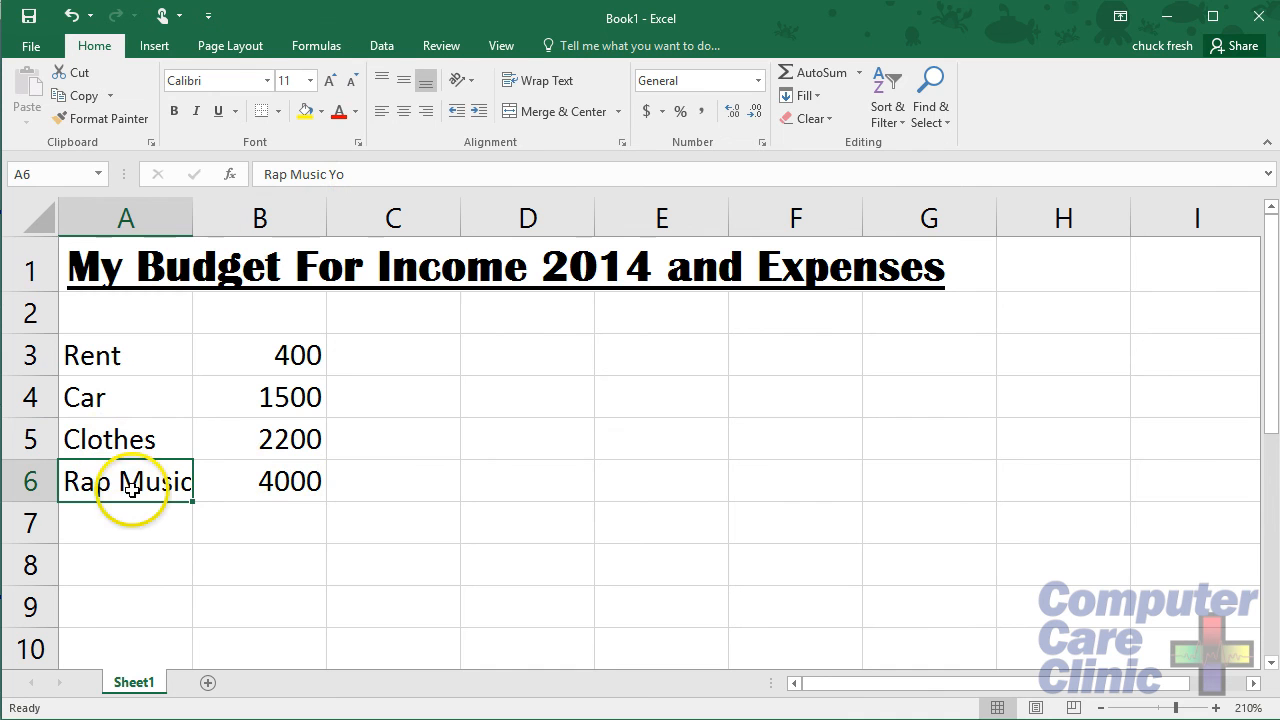
# Step: Widen column A past the label in cell A6 and narrow it again so the label just fits
pyautogui.click(130, 220)
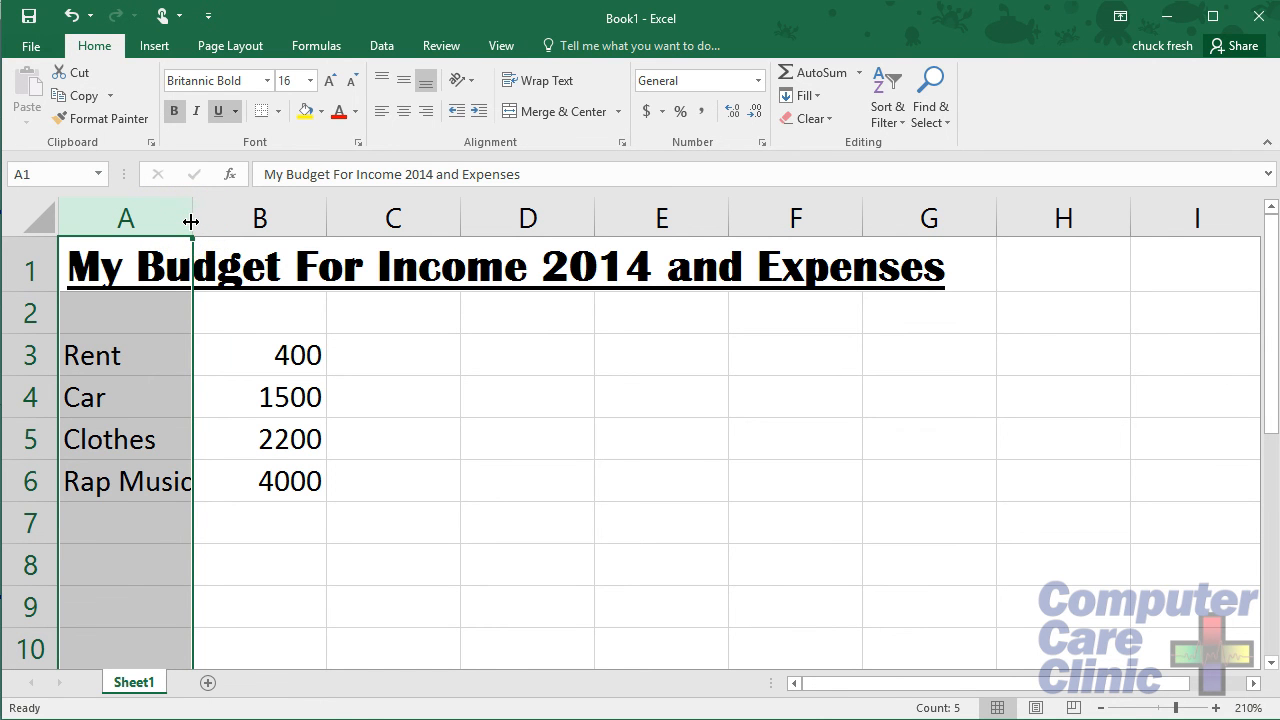
pyautogui.moveTo(191, 221); pyautogui.dragTo(268, 237)
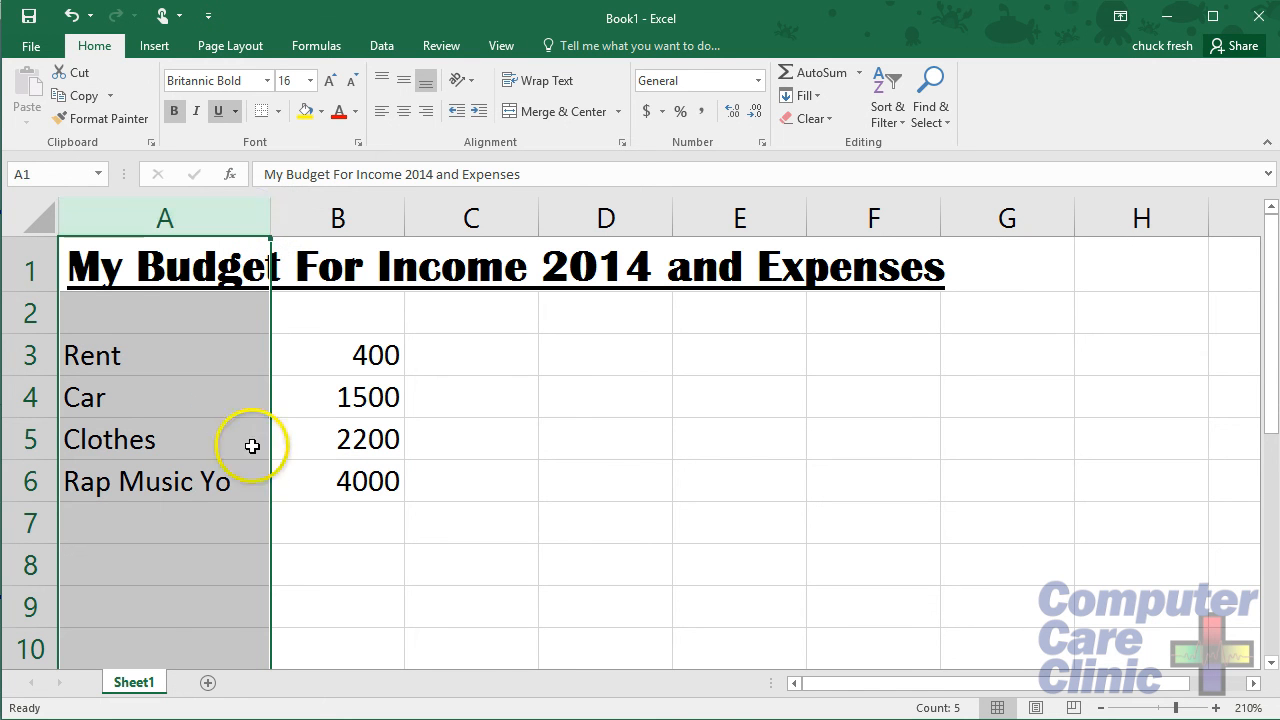
pyautogui.click(213, 483)
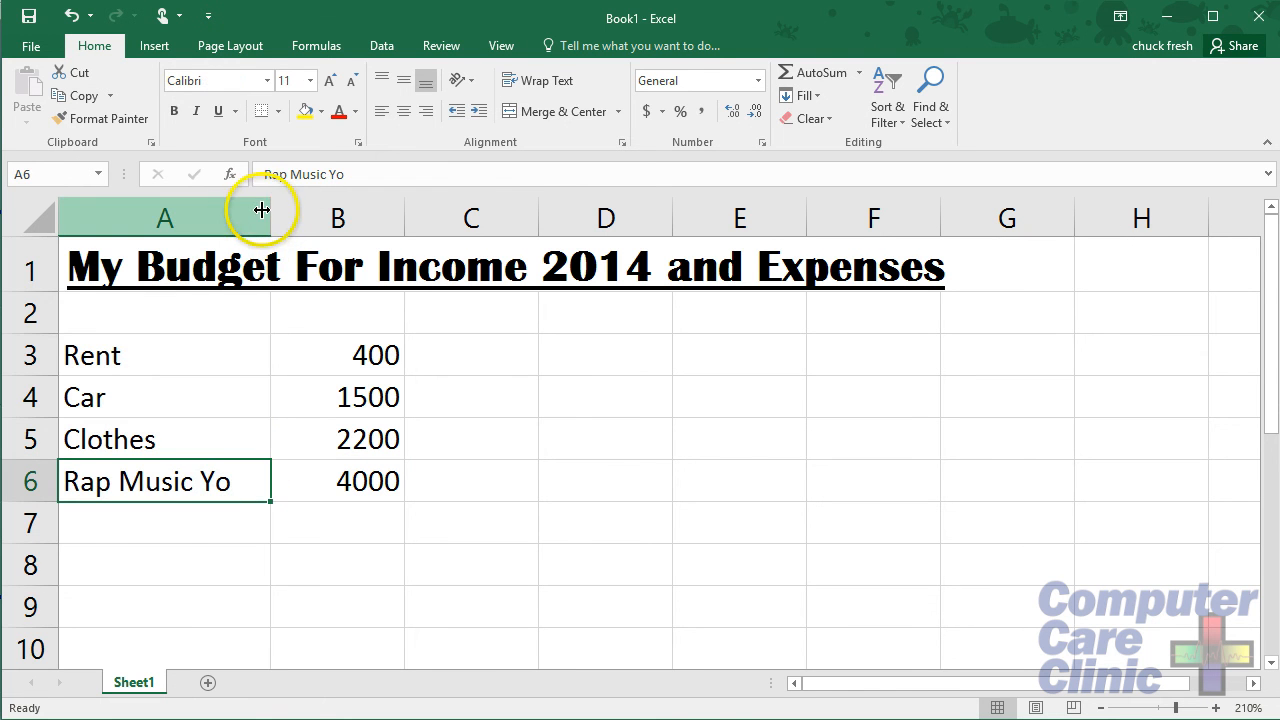
pyautogui.moveTo(268, 228); pyautogui.dragTo(233, 201)
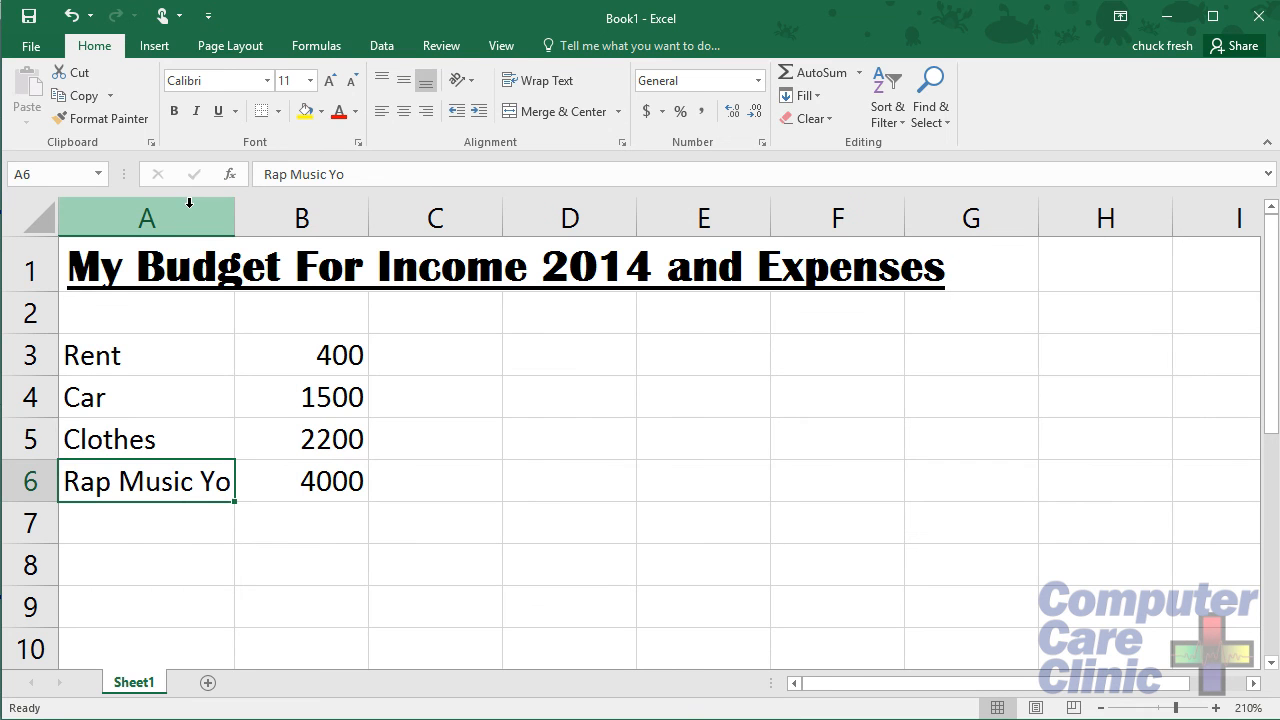
# Step: Widen columns A through E together to one equal width, and widen column A further to fit the label in A6
pyautogui.click(194, 218)
pyautogui.click(194, 222)
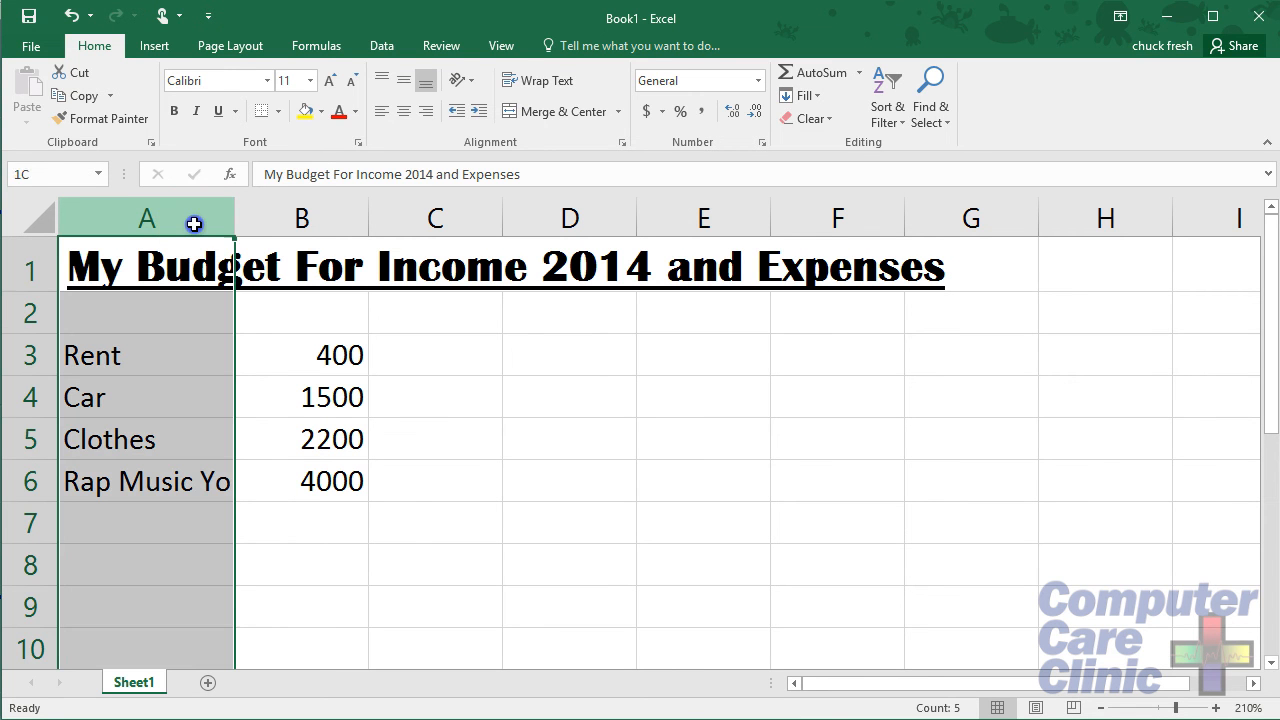
pyautogui.click(194, 224)
pyautogui.moveTo(194, 224); pyautogui.dragTo(651, 209)
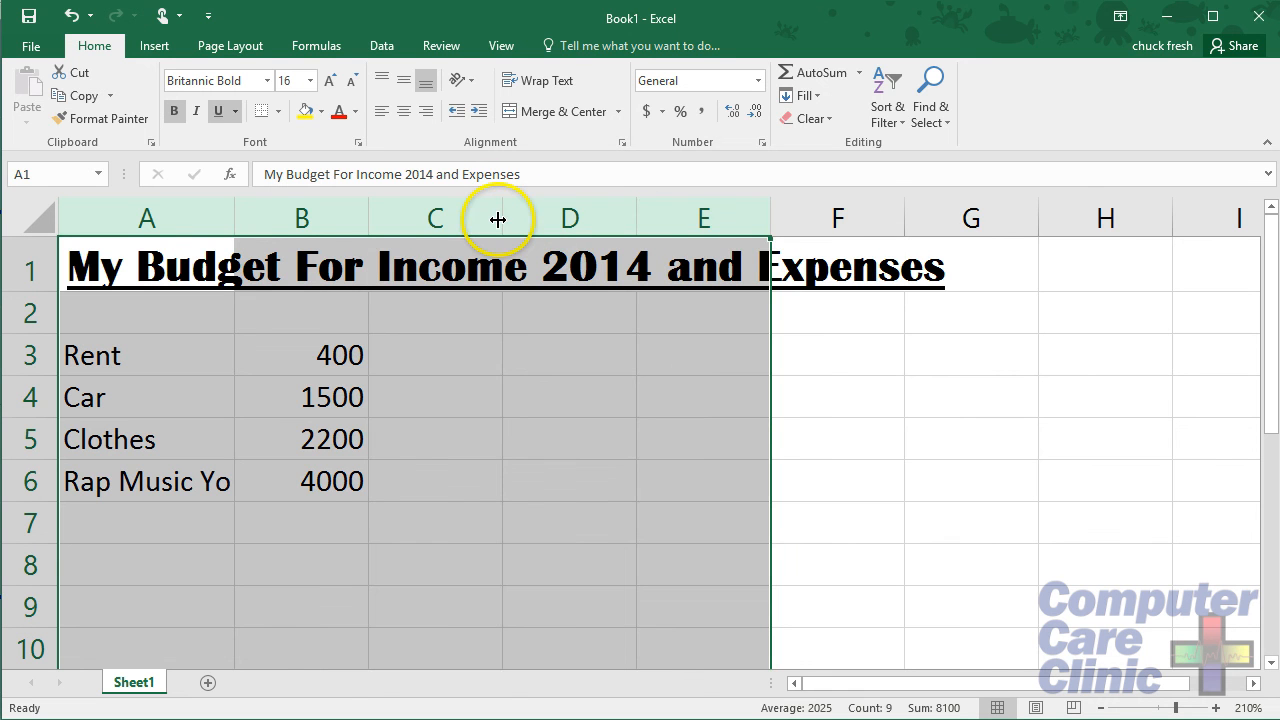
pyautogui.moveTo(503, 220); pyautogui.dragTo(517, 217)
pyautogui.moveTo(528, 222); pyautogui.dragTo(529, 218)
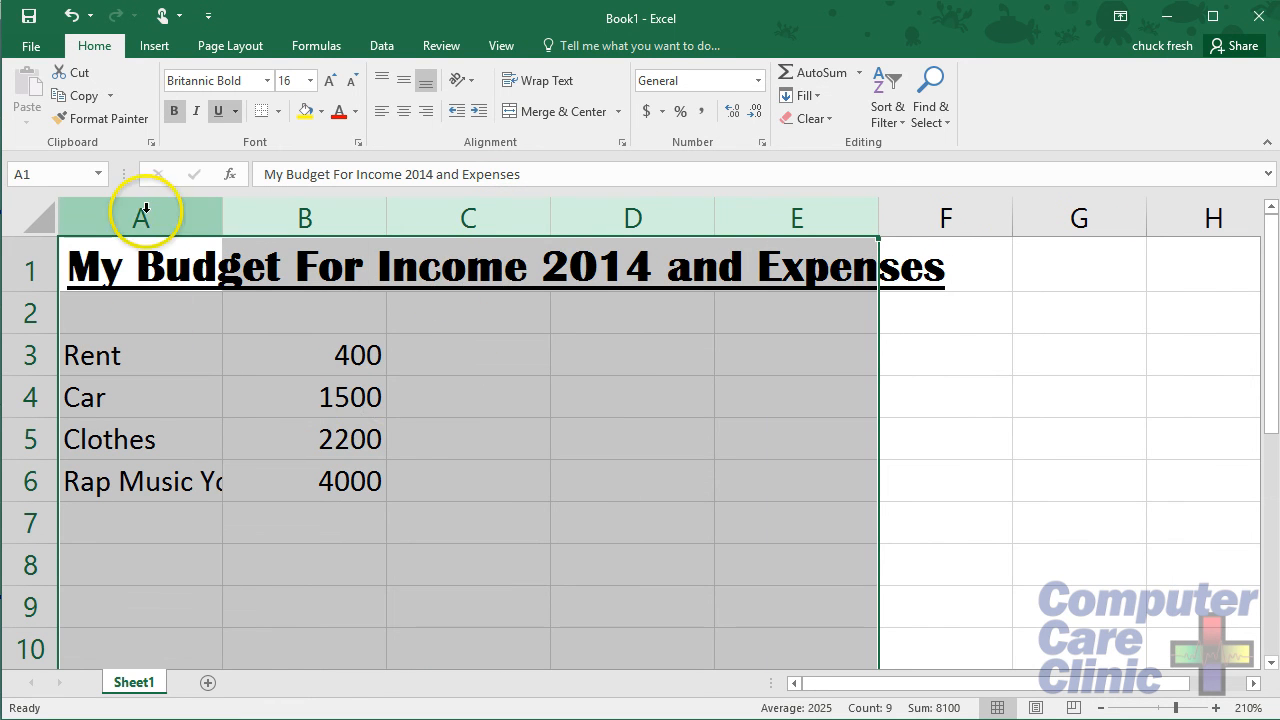
pyautogui.click(143, 206)
pyautogui.moveTo(224, 219); pyautogui.dragTo(287, 224)
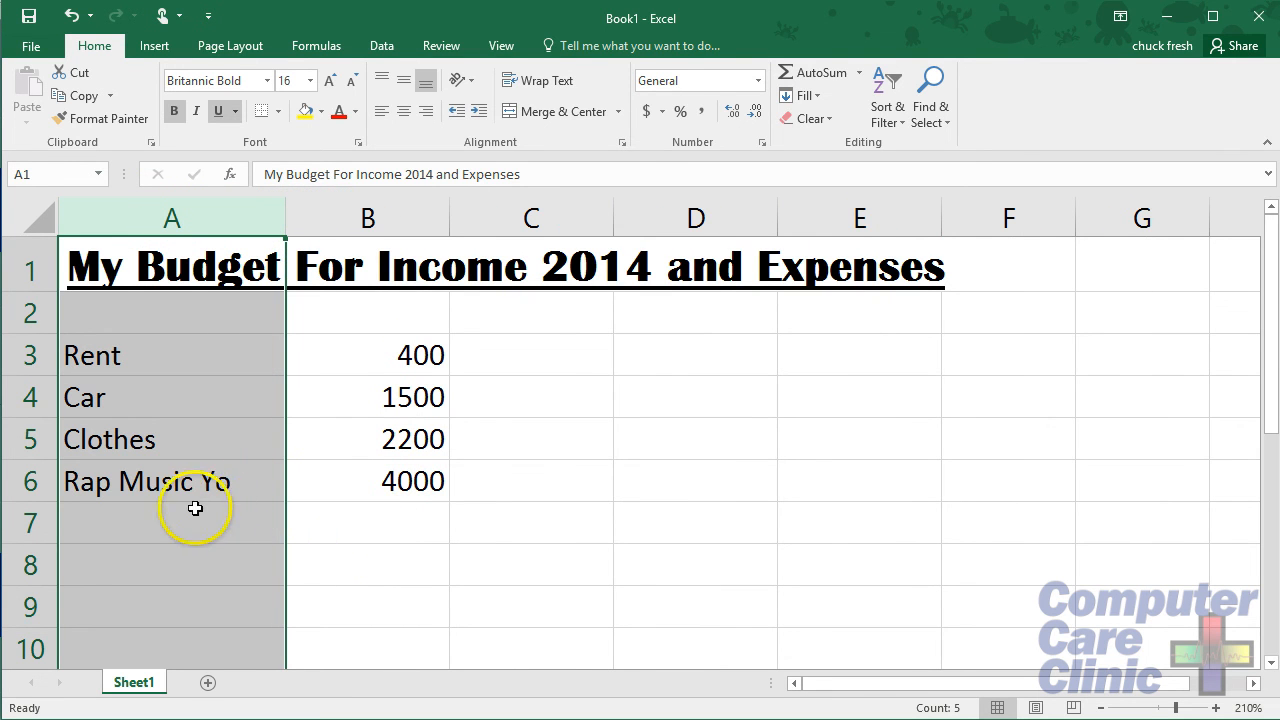
# Step: Enter the label Total in cell A7 and the formula =b3+b4+b5+b6 in cell B7
pyautogui.click(265, 504)
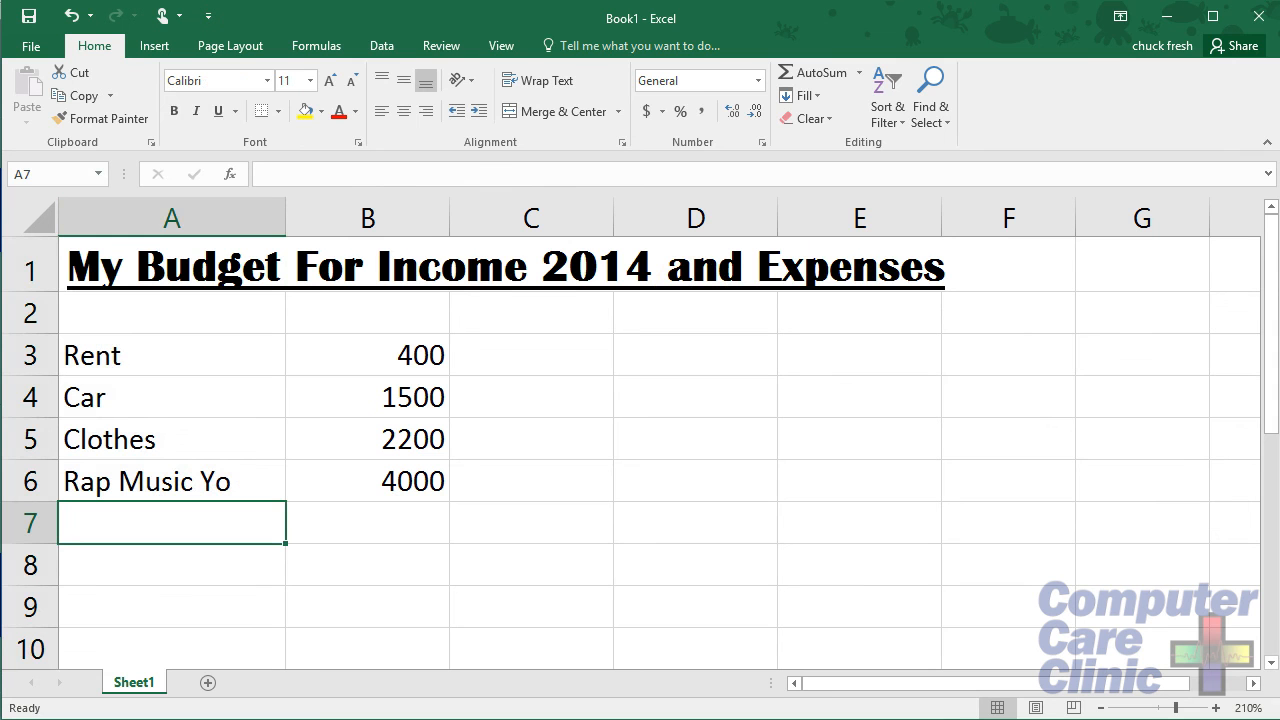
pyautogui.write('To')
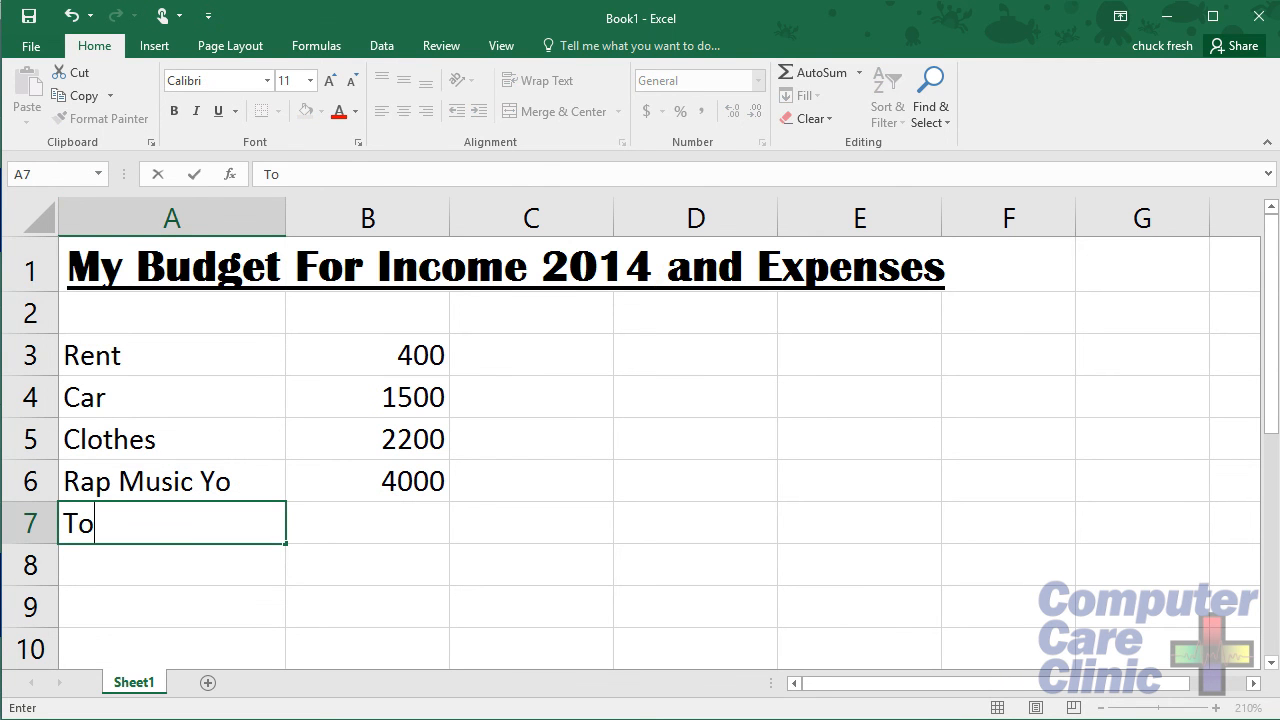
pyautogui.write('tal')
pyautogui.press('Tab')
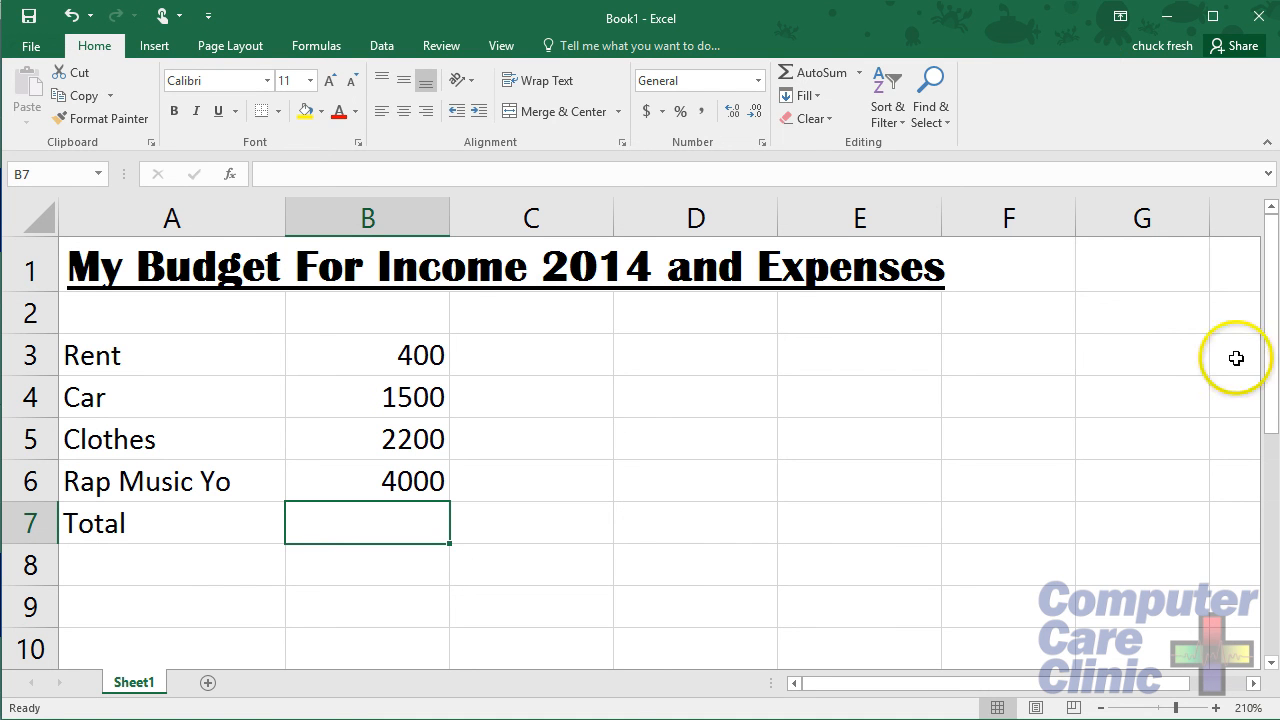
pyautogui.write('=')
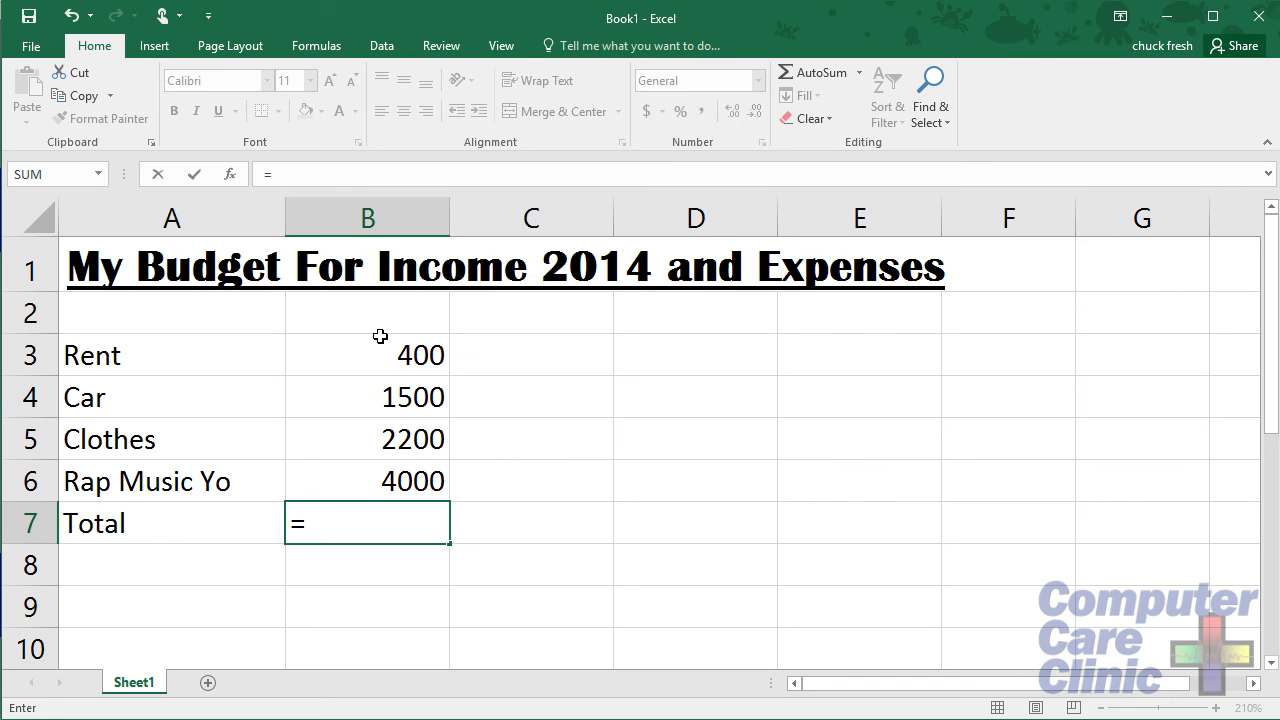
pyautogui.write('b3')
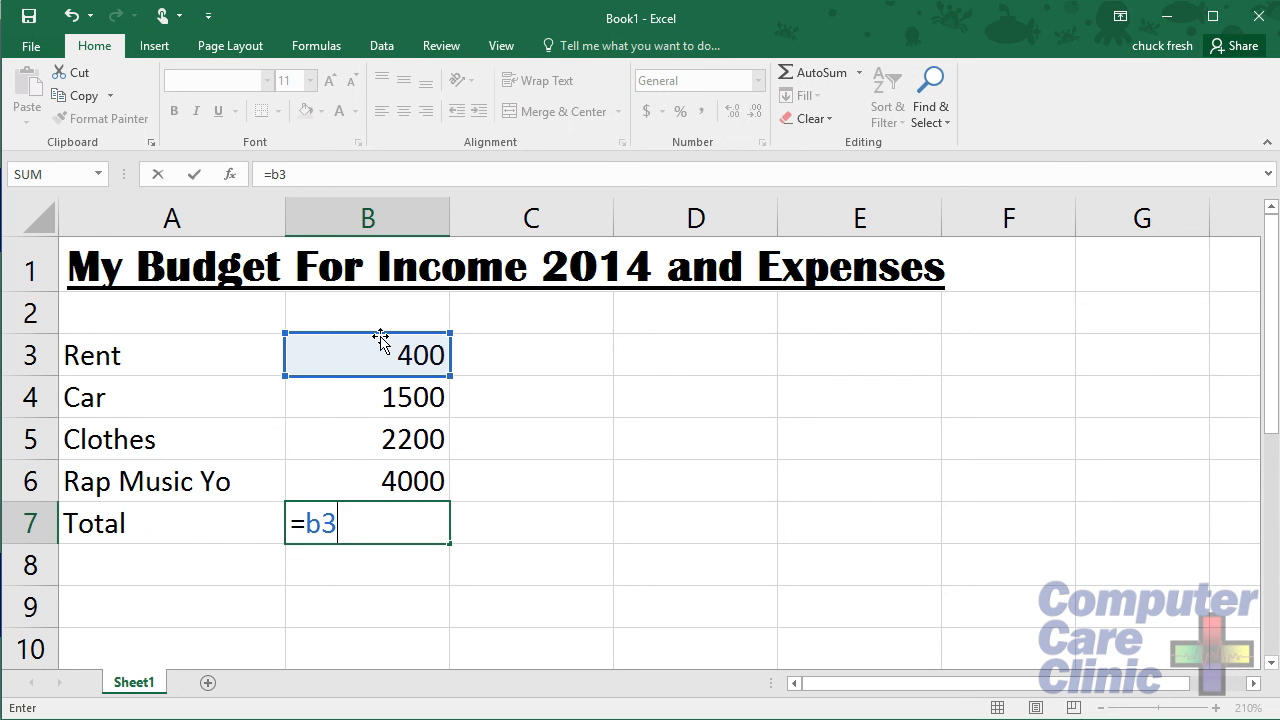
pyautogui.write('+')
pyautogui.write('b4')
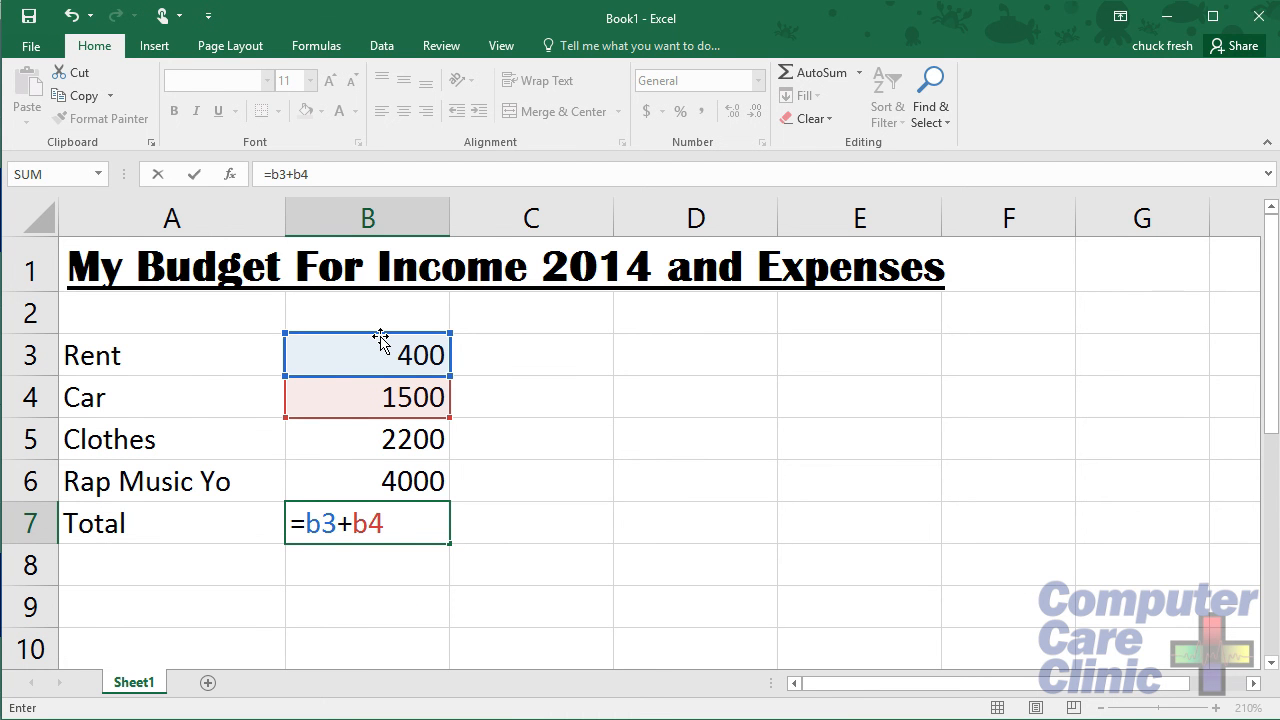
pyautogui.write('+b5')
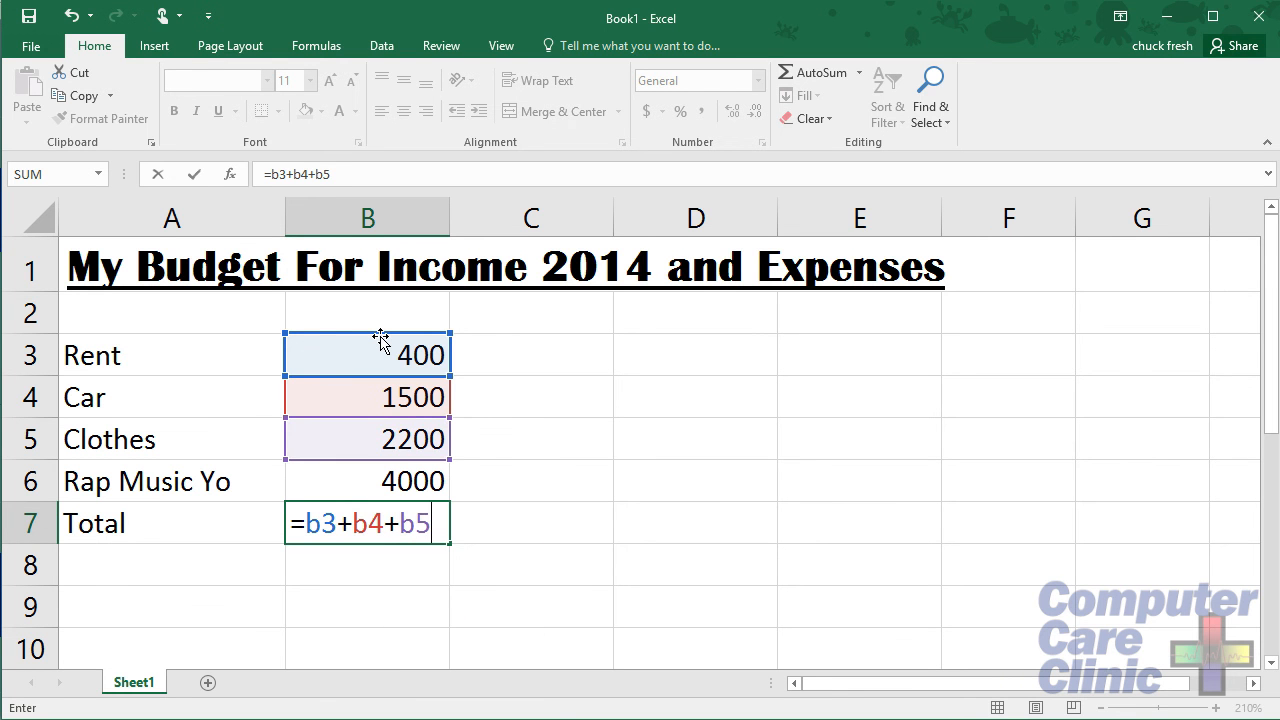
pyautogui.write('+b6')
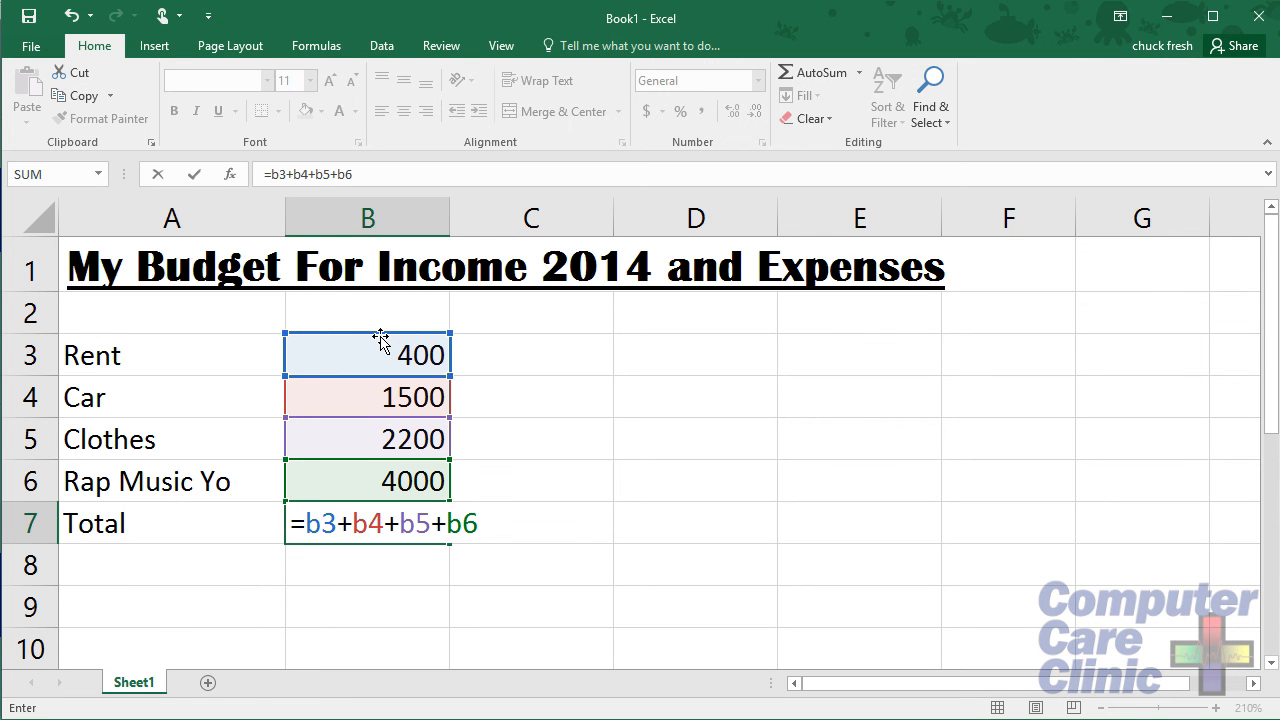
pyautogui.press('Return')
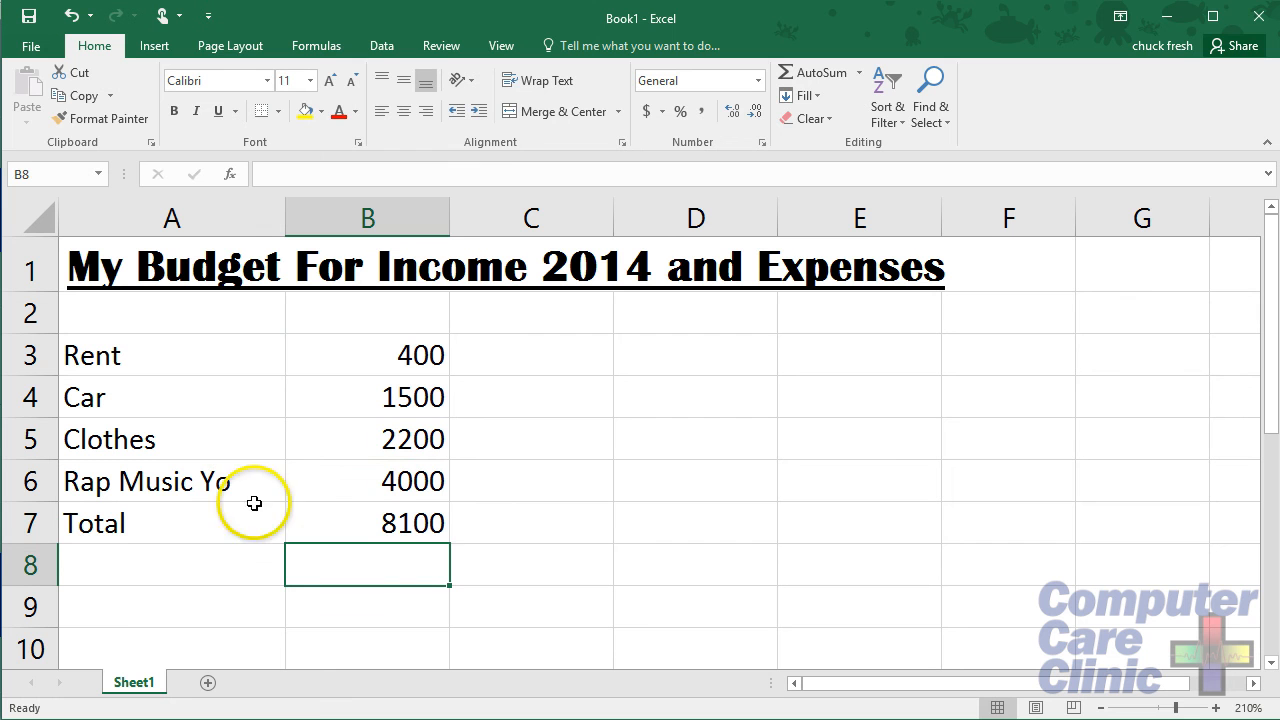
# Step: Make the total row's label and amount in cells A7 to B7 bold
pyautogui.click(90, 524)
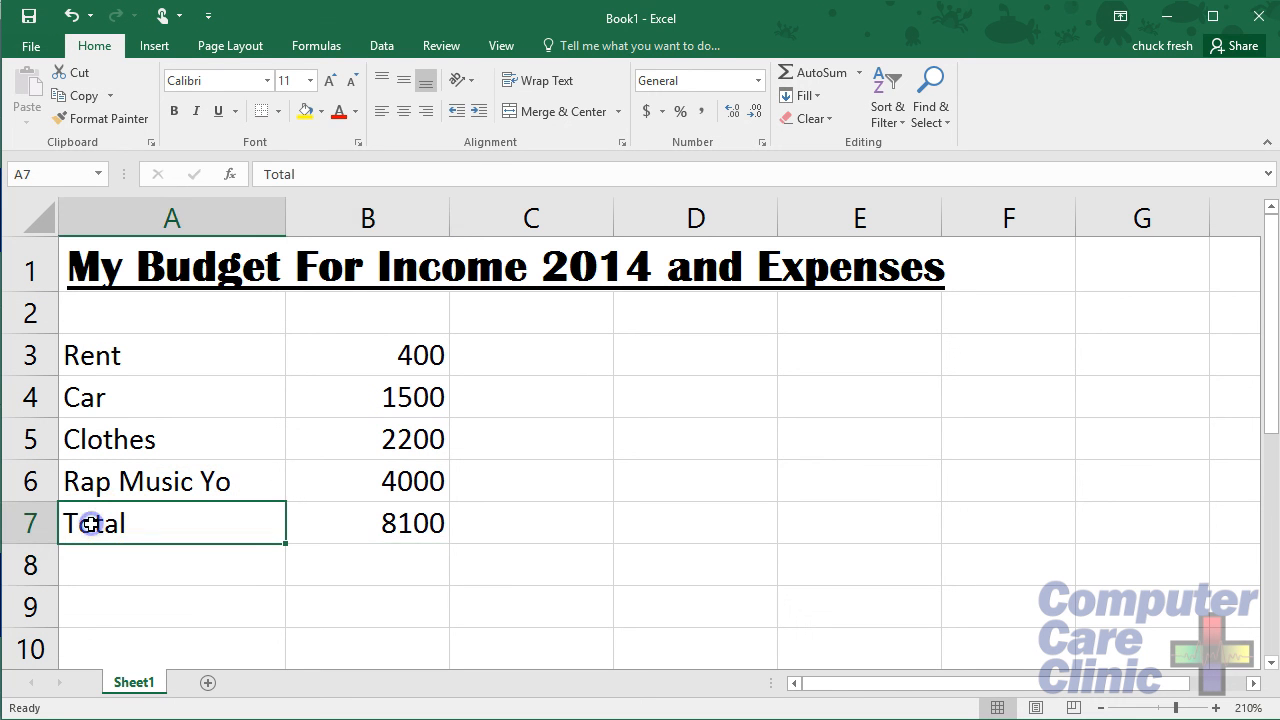
pyautogui.moveTo(500, 559); pyautogui.dragTo(400, 534)
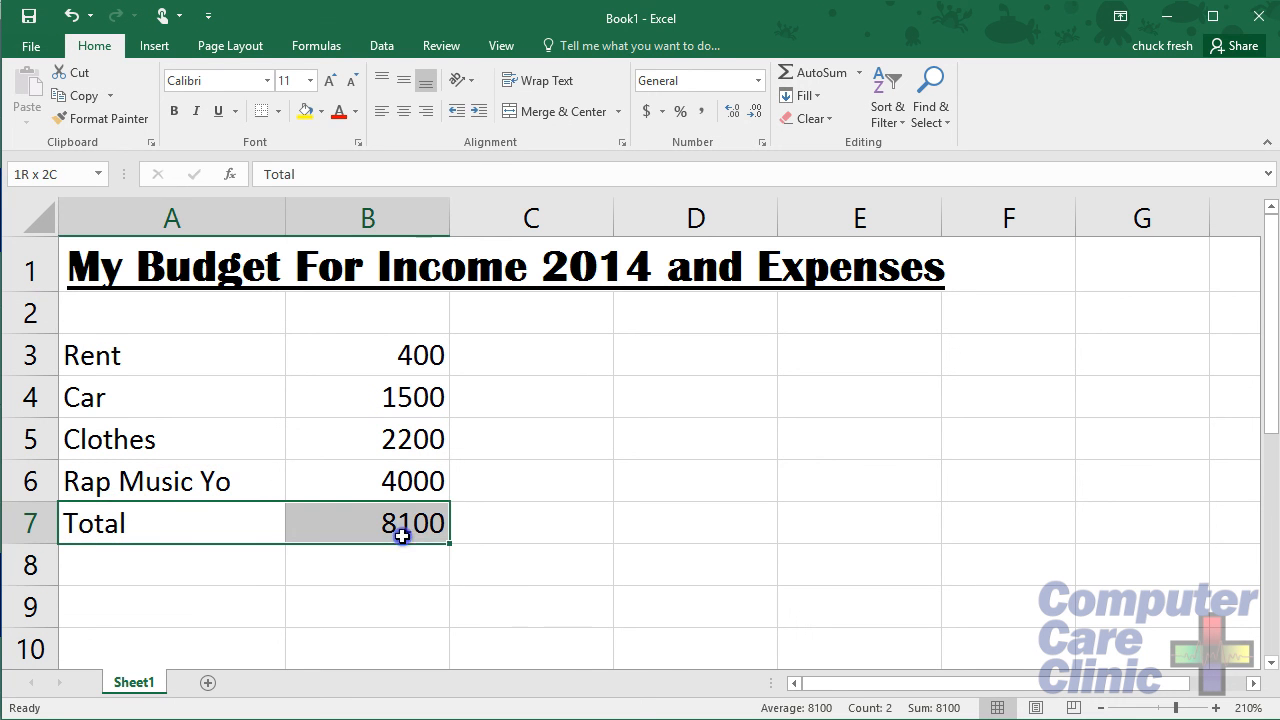
pyautogui.click(174, 118)
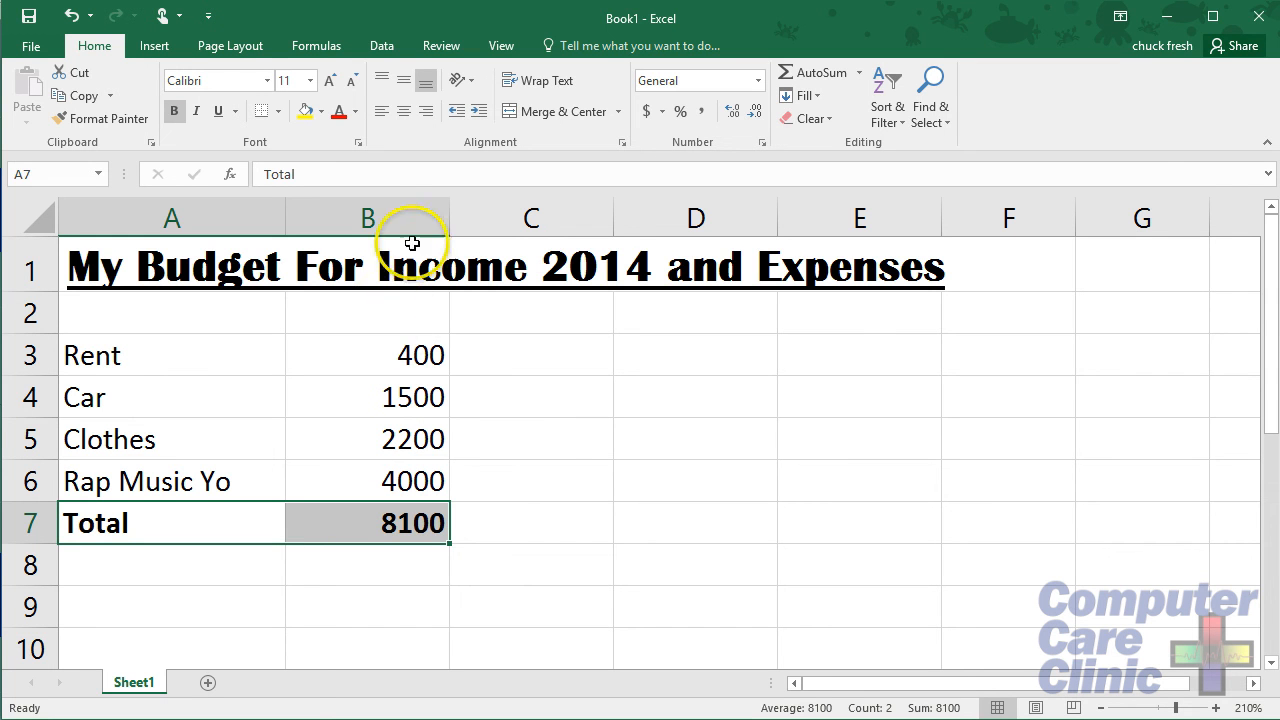
# Step: Go through the expense amounts in cells B3 to B6 one by one
pyautogui.click(386, 363)
pyautogui.click(388, 405)
pyautogui.click(374, 442)
pyautogui.click(352, 478)
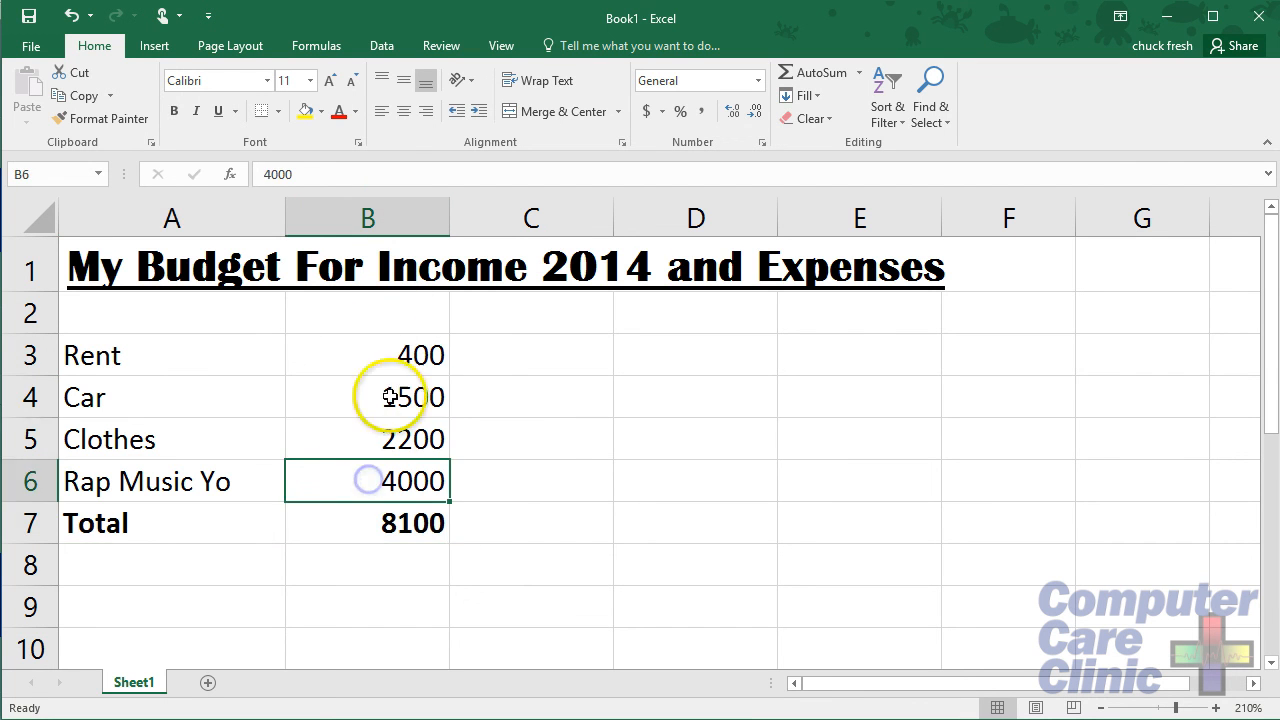
pyautogui.click(358, 394)
pyautogui.click(423, 363)
pyautogui.click(421, 400)
pyautogui.click(390, 428)
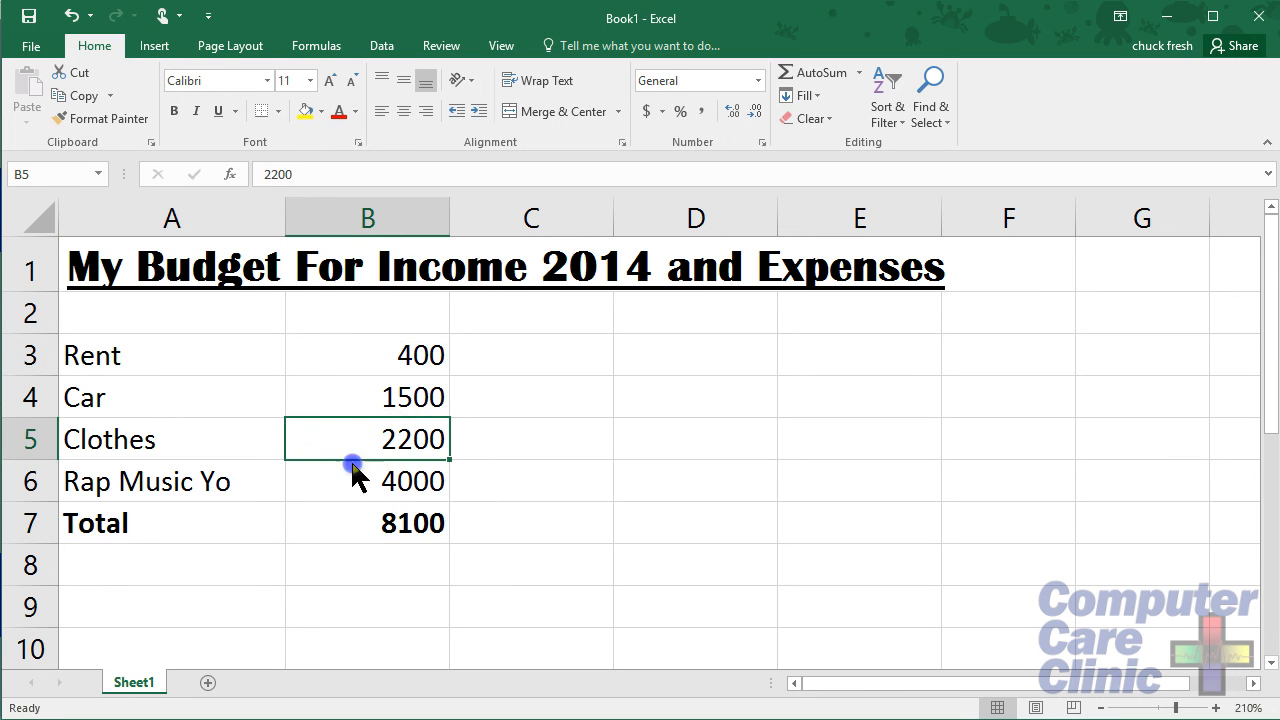
pyautogui.click(370, 215)
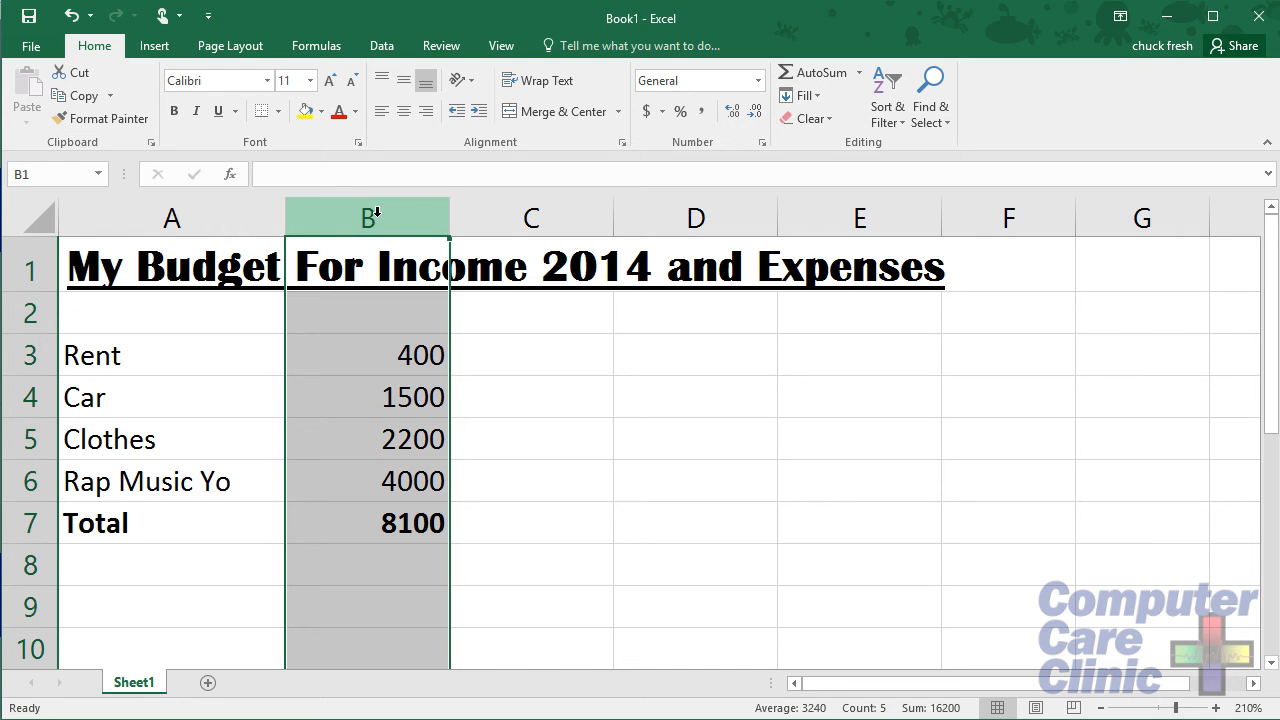
pyautogui.click(96, 47)
pyautogui.click(139, 47)
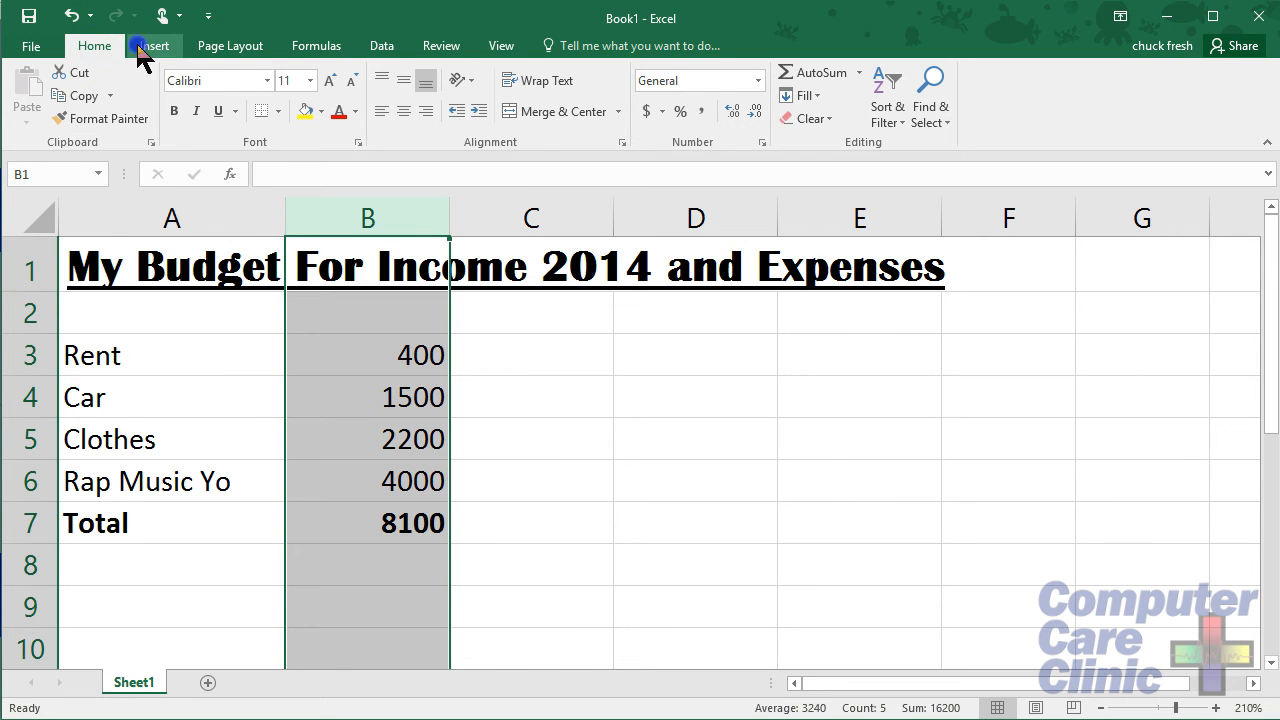
pyautogui.click(228, 46)
pyautogui.click(318, 46)
pyautogui.click(386, 48)
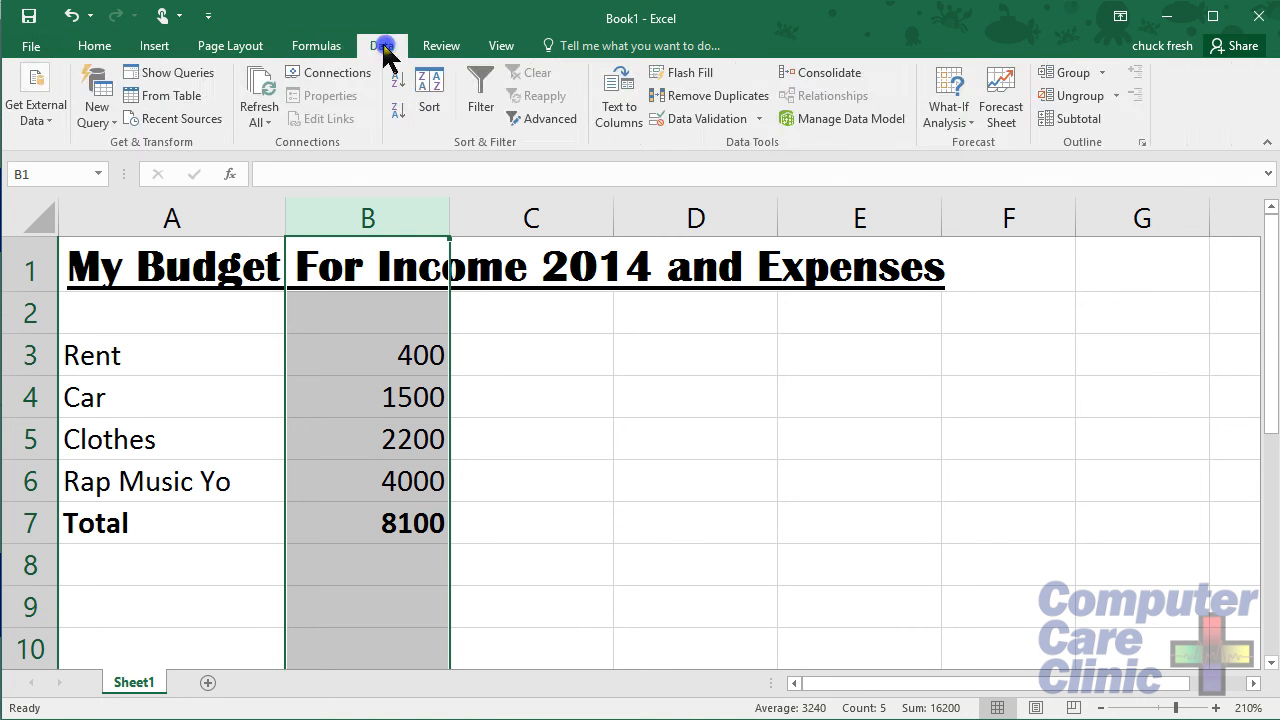
pyautogui.click(320, 47)
pyautogui.click(236, 47)
pyautogui.click(94, 44)
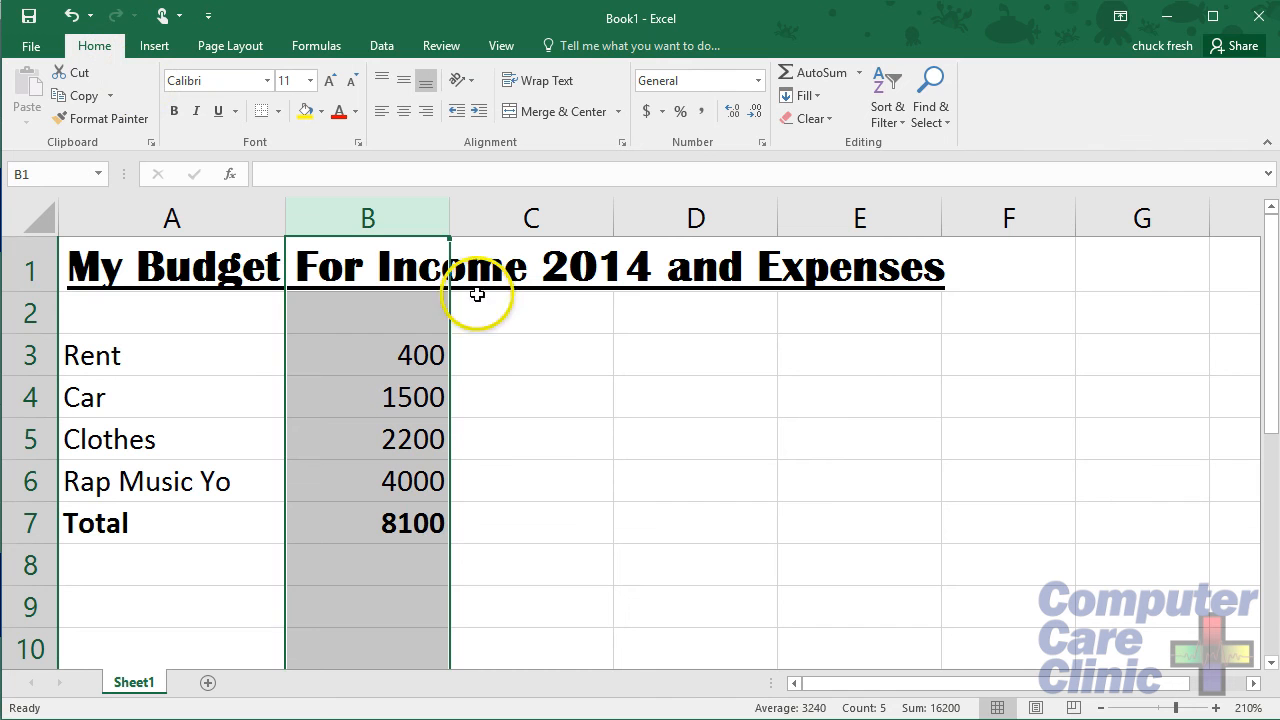
# Step: Apply the Accounting number format with a dollar sign to the rent amount in cell B3
pyautogui.click(388, 362)
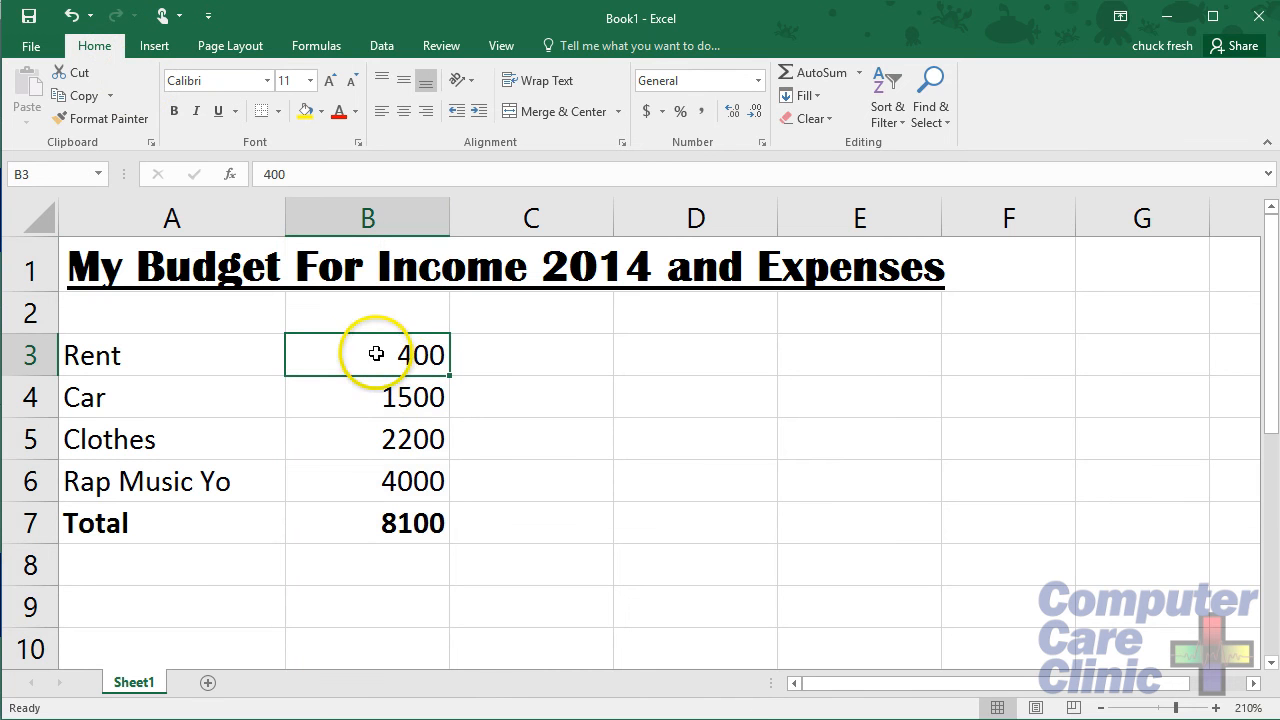
pyautogui.click(414, 400)
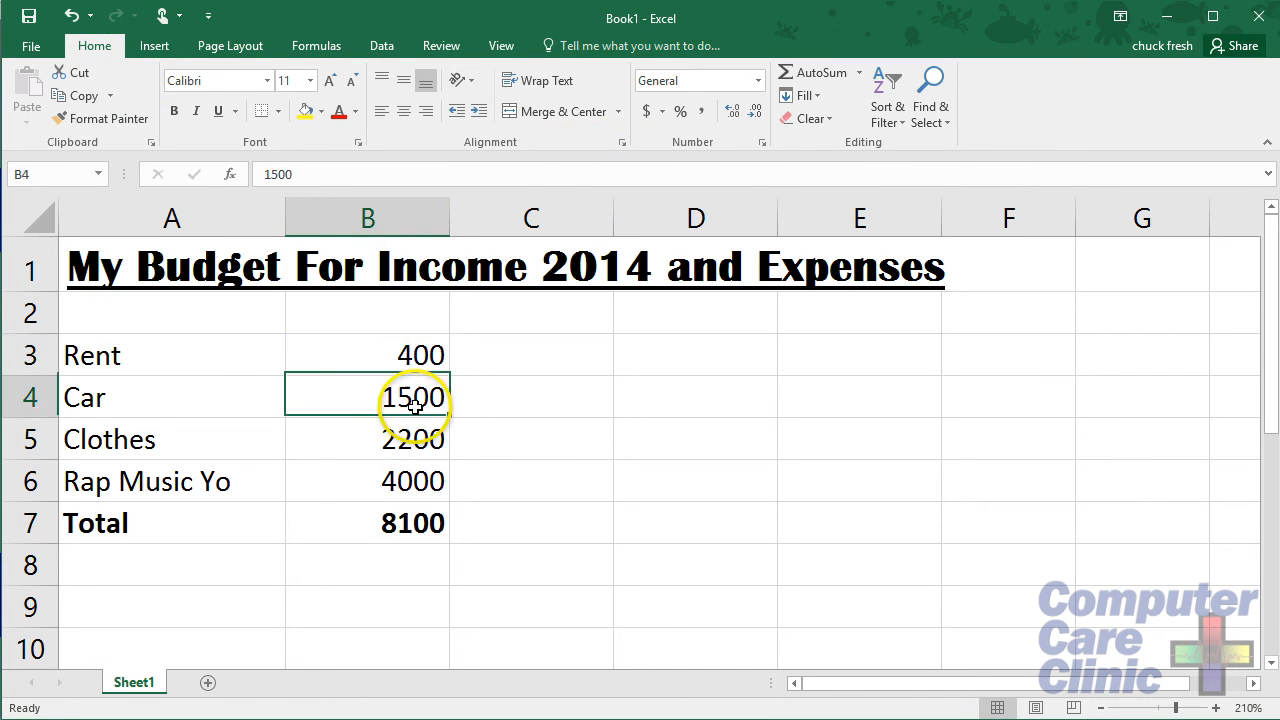
pyautogui.click(421, 354)
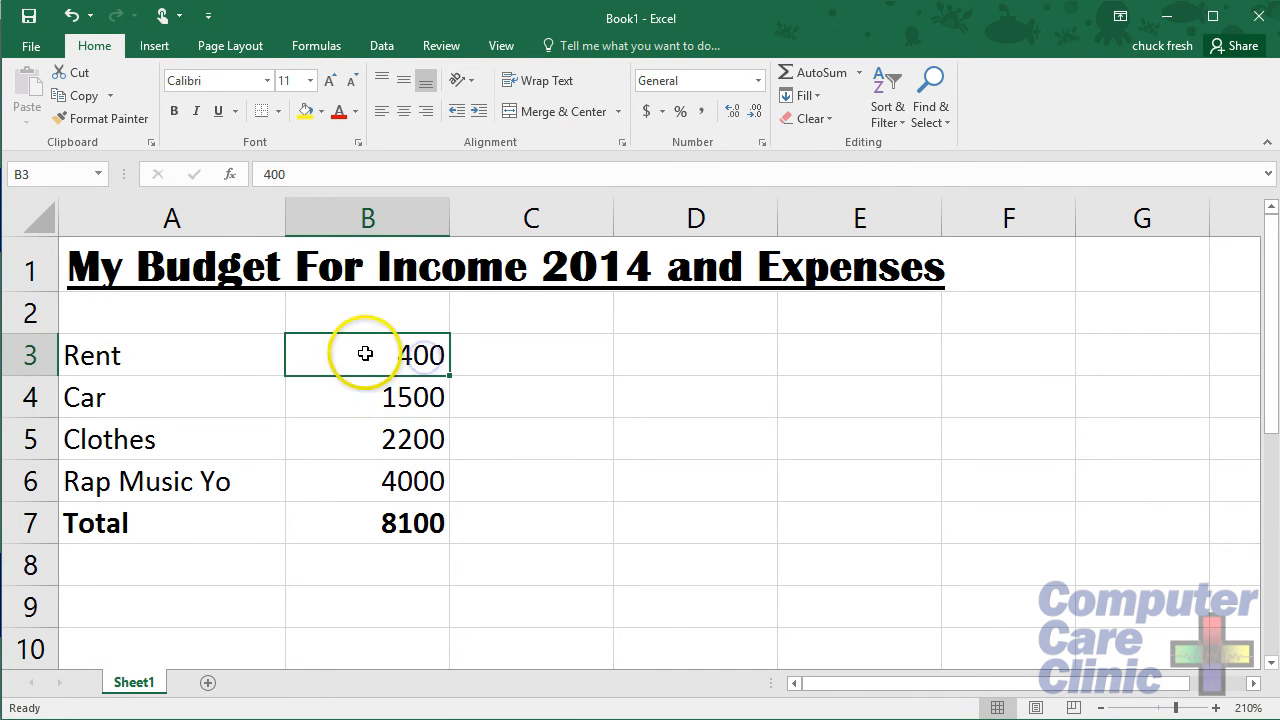
pyautogui.click(648, 114)
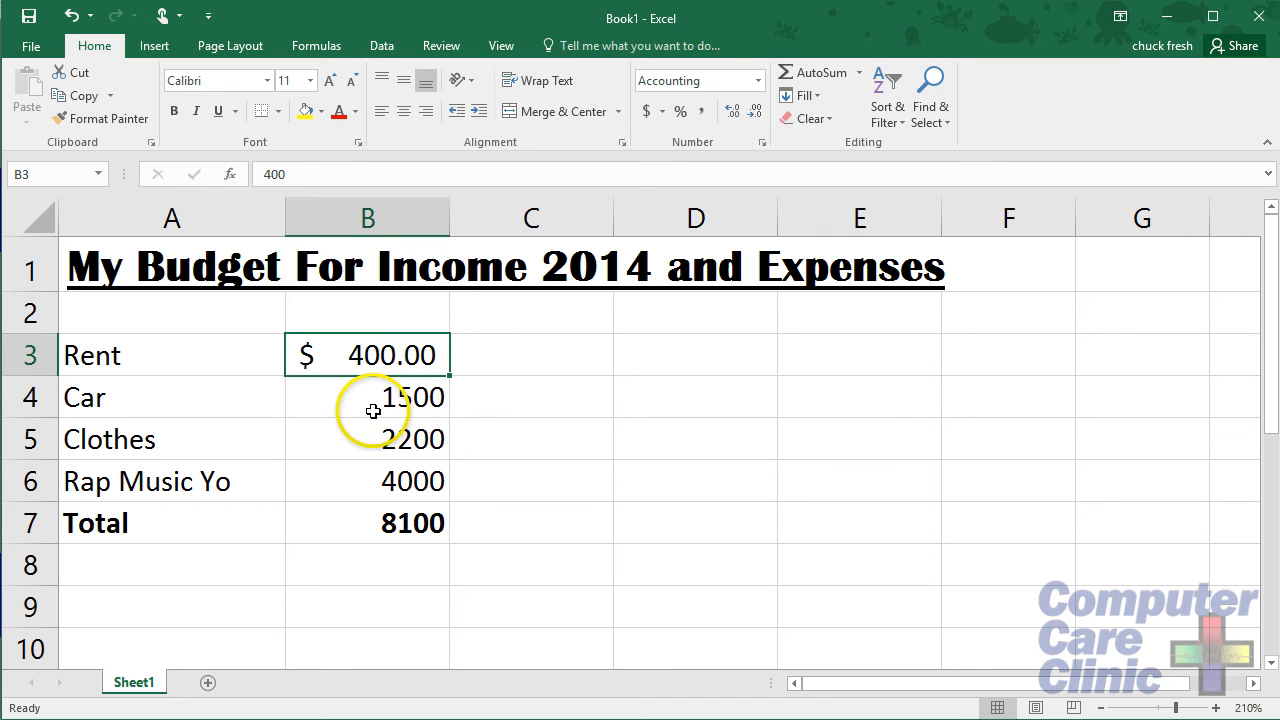
# Step: Try the dollar Accounting, Percent and Comma number styles in turn on cells B3 to B7
pyautogui.click(342, 354)
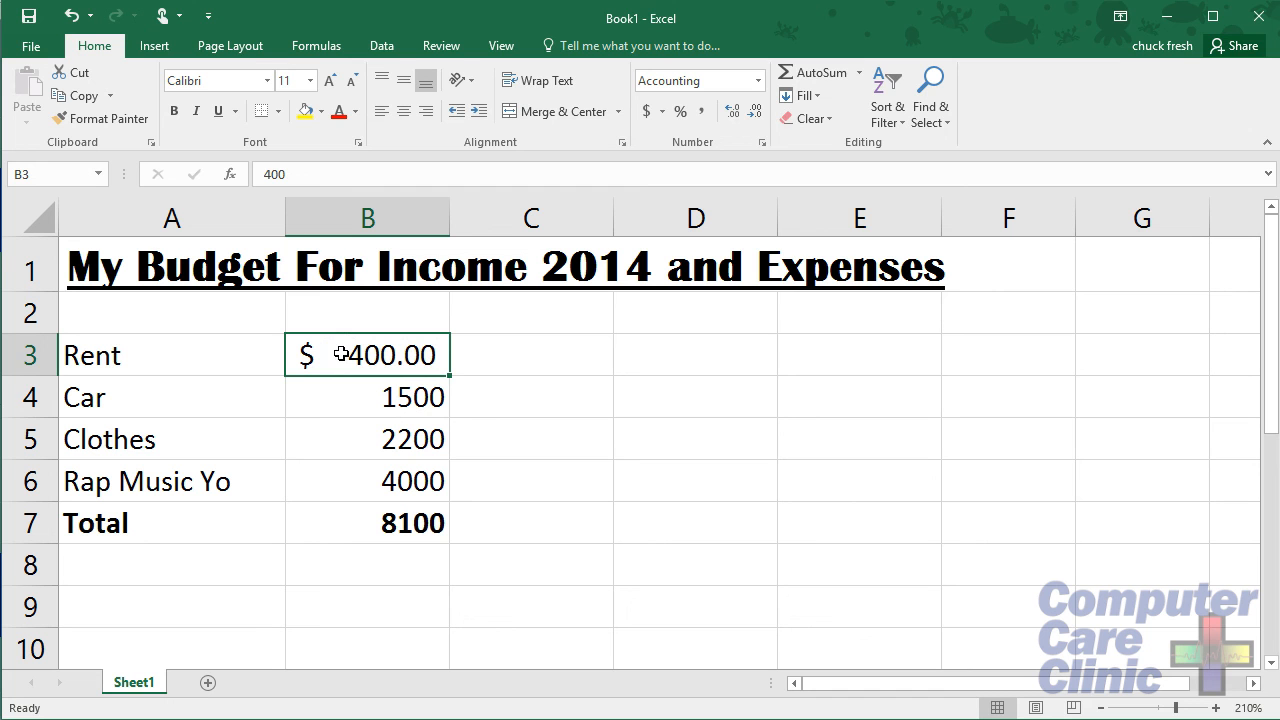
pyautogui.click(341, 354)
pyautogui.moveTo(341, 354); pyautogui.dragTo(343, 518)
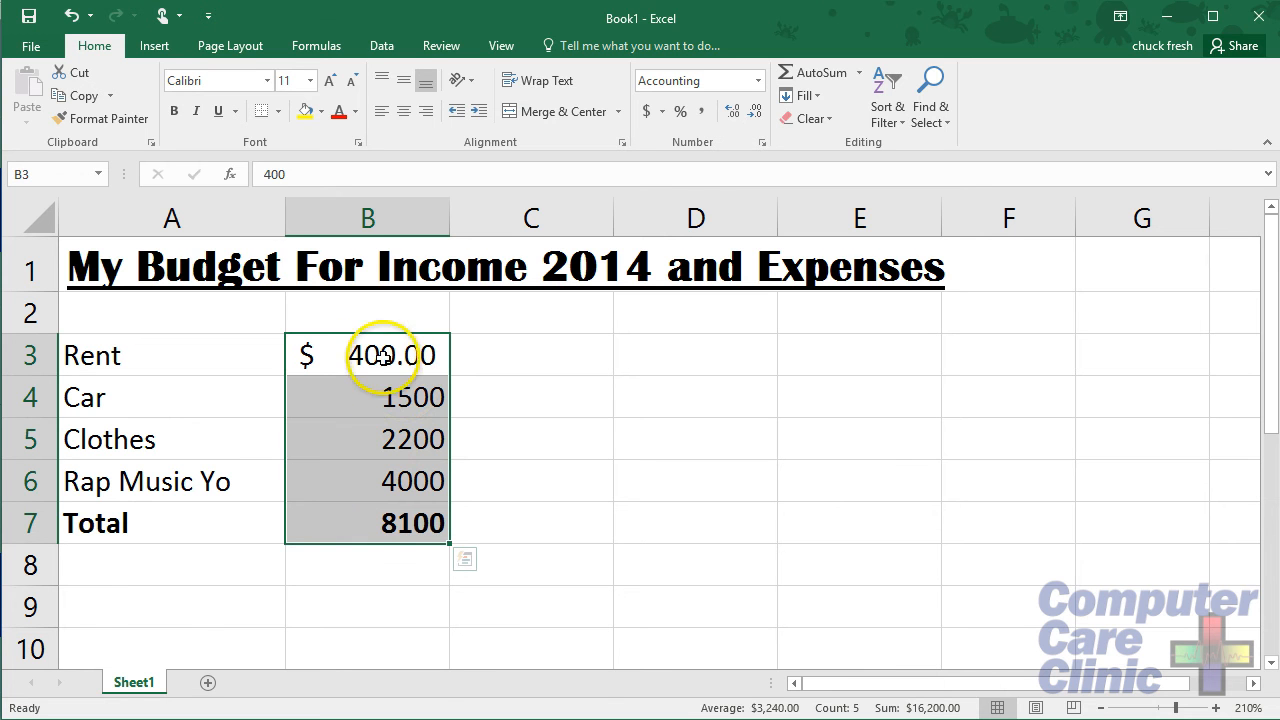
pyautogui.click(648, 112)
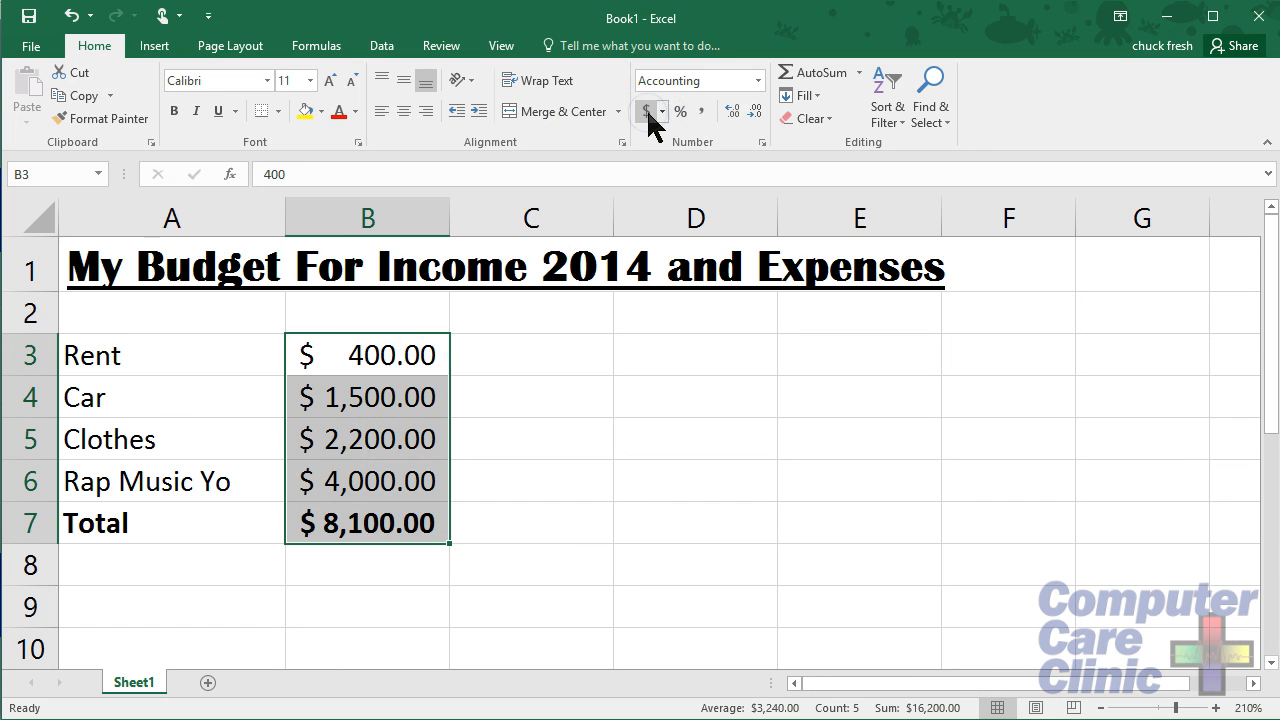
pyautogui.click(680, 112)
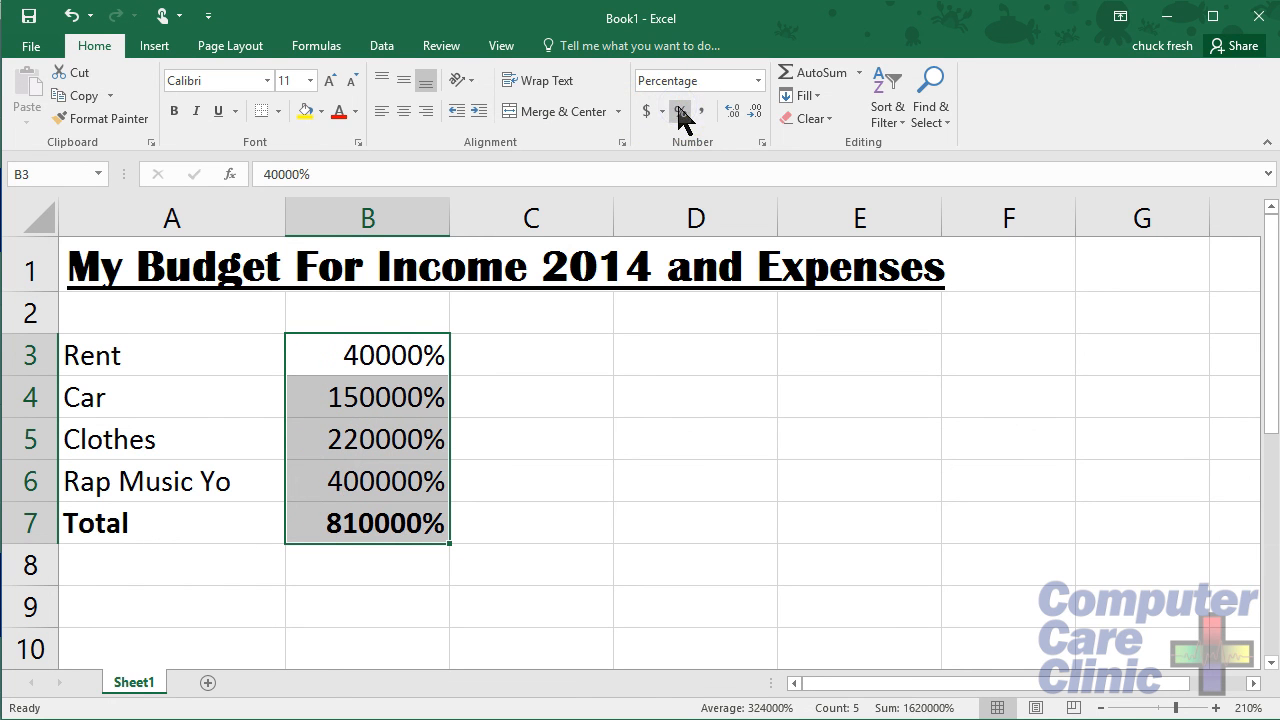
pyautogui.click(706, 111)
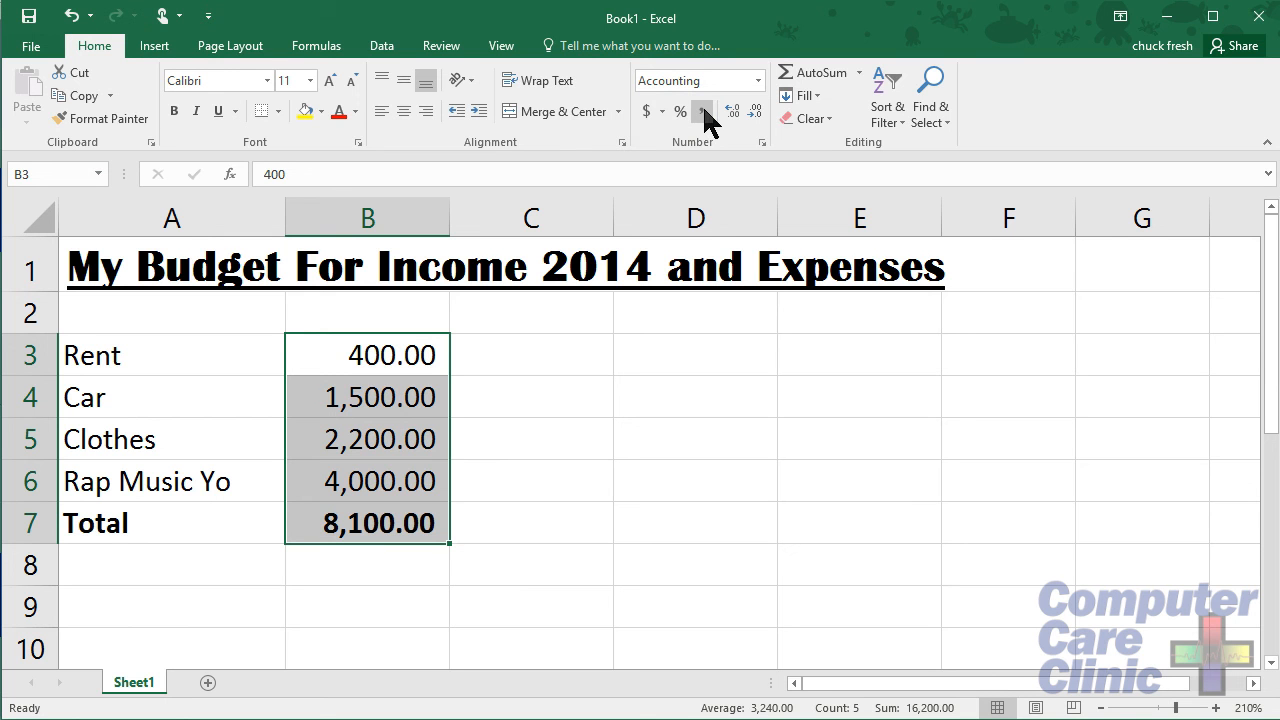
# Step: Apply the Accounting number format with a dollar sign to the whole of column B
pyautogui.click(393, 218)
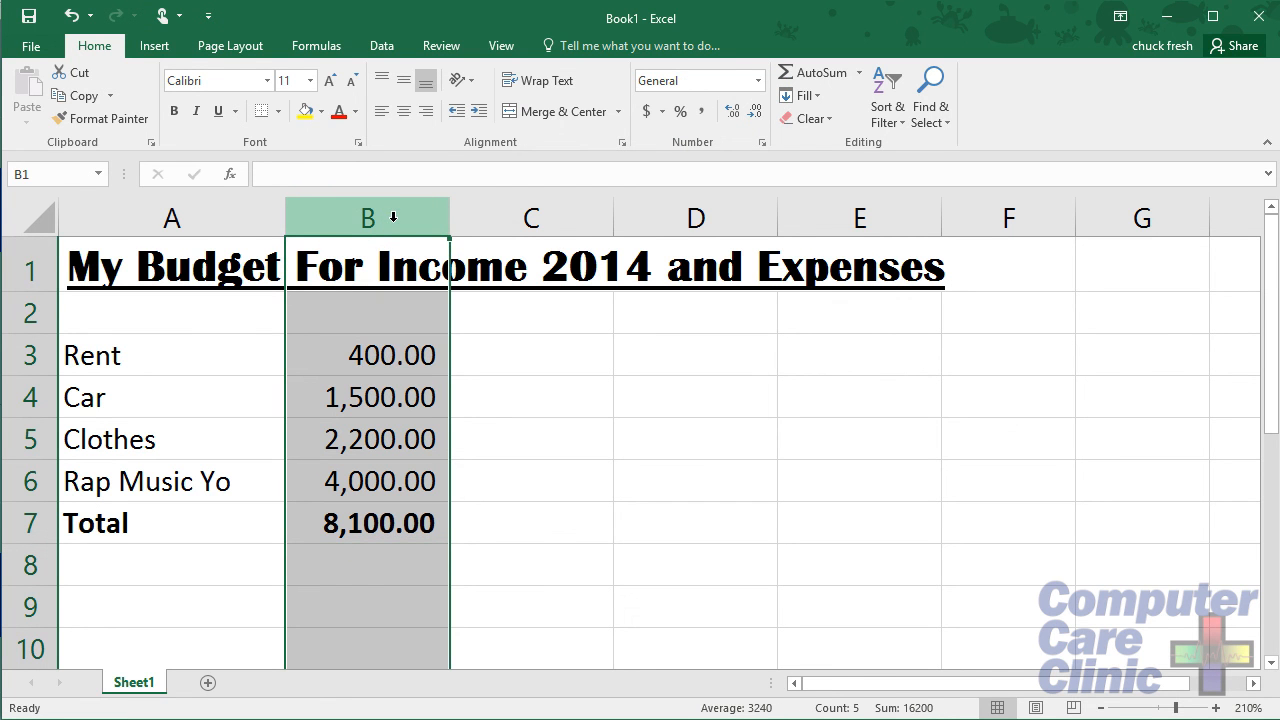
pyautogui.click(500, 214)
pyautogui.click(407, 221)
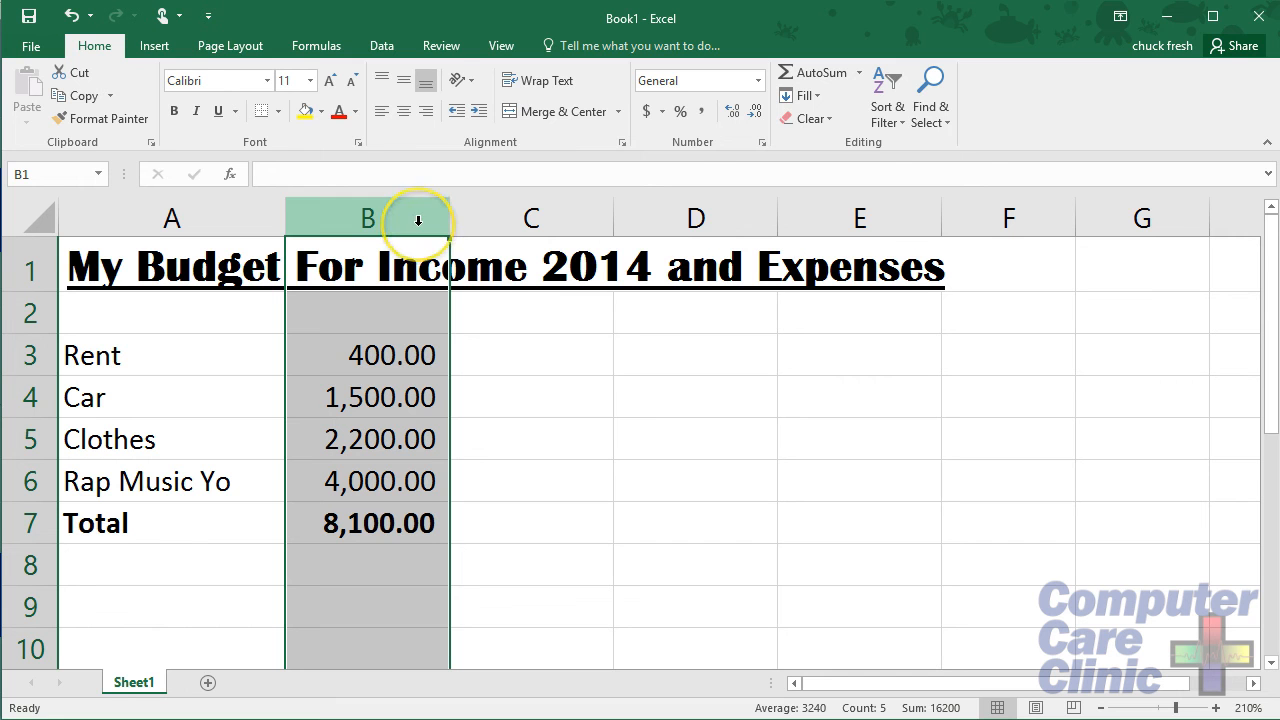
pyautogui.click(645, 113)
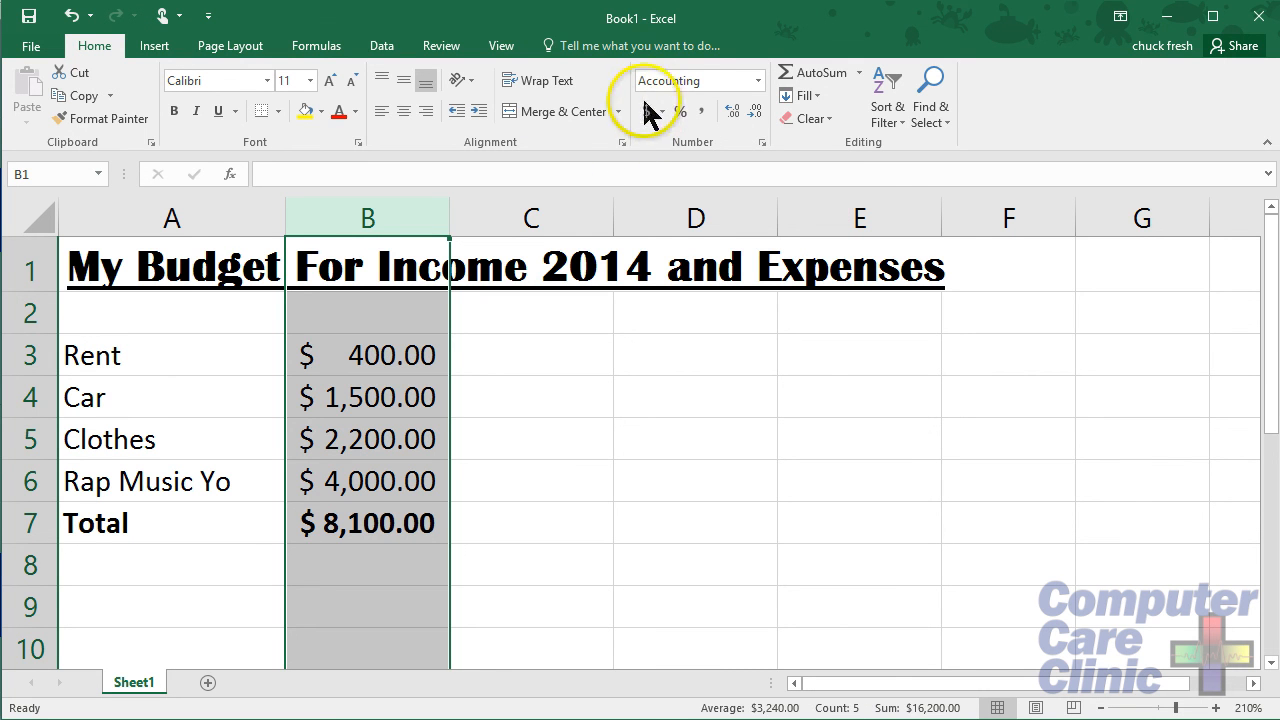
pyautogui.click(397, 594)
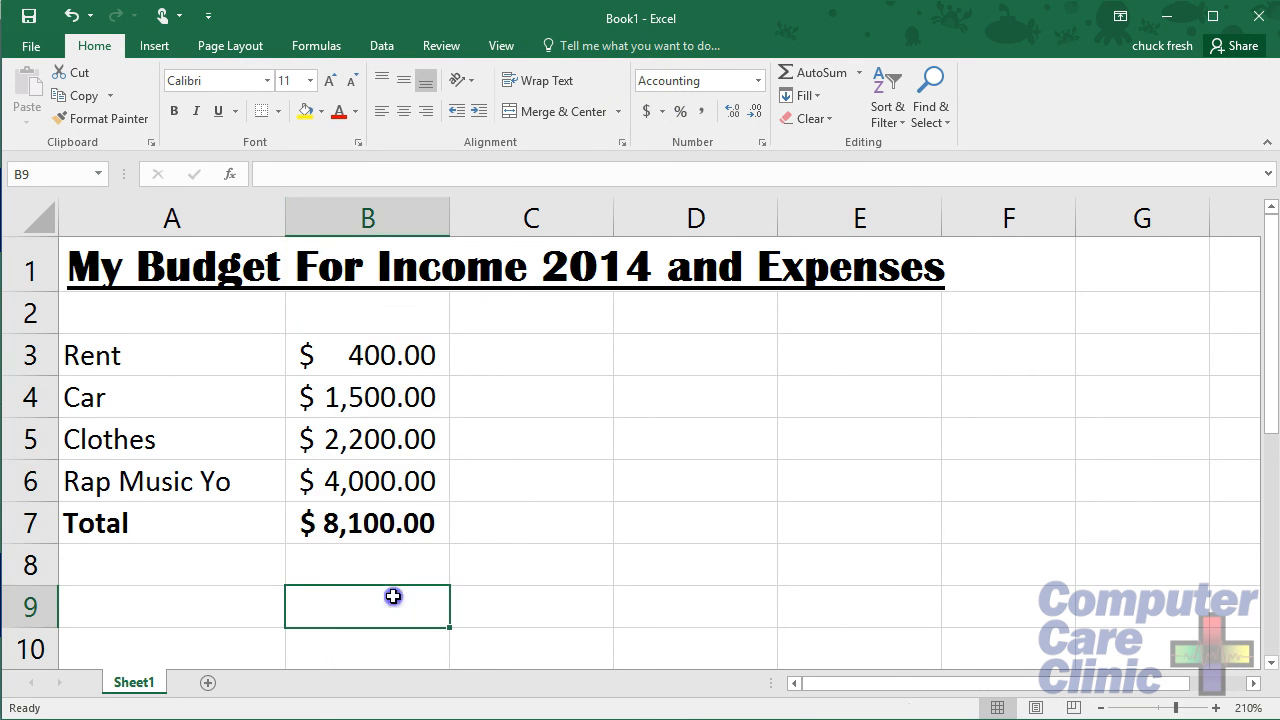
pyautogui.click(156, 579)
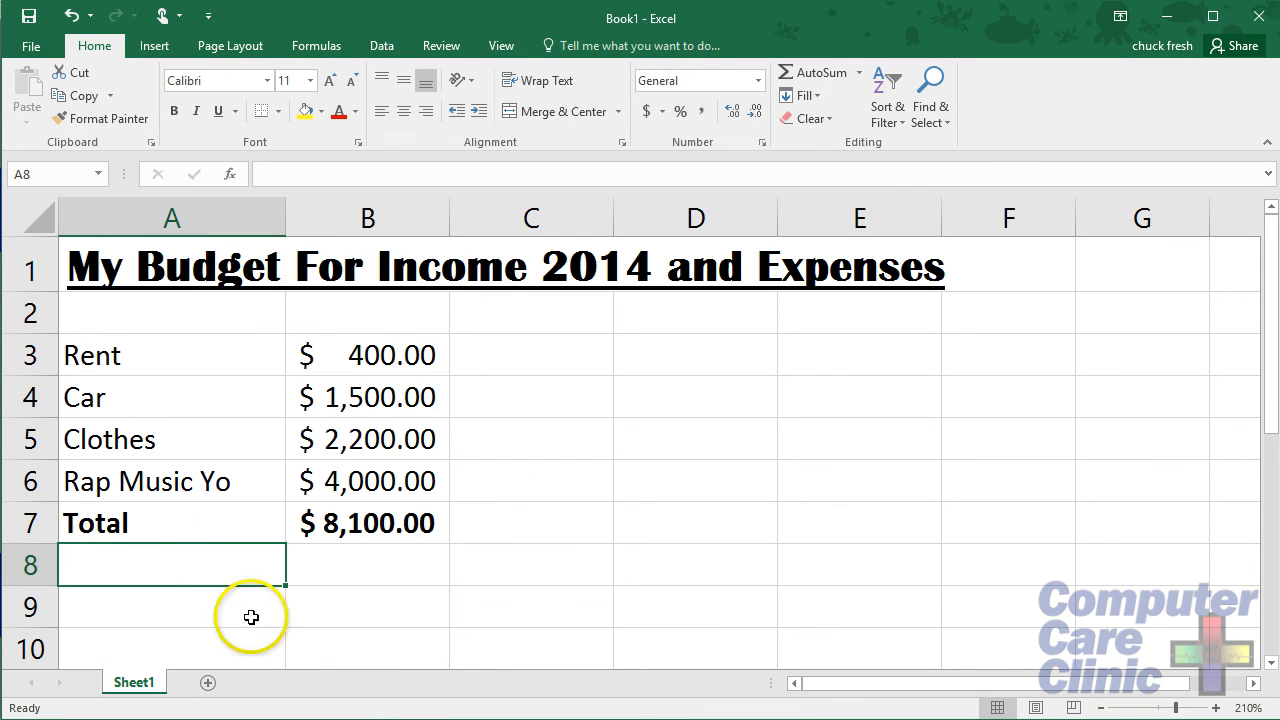
# Step: Review the expense amounts in cells B3 to B6 and the formula behind the total in B7
pyautogui.click(406, 355)
pyautogui.click(408, 410)
pyautogui.click(397, 440)
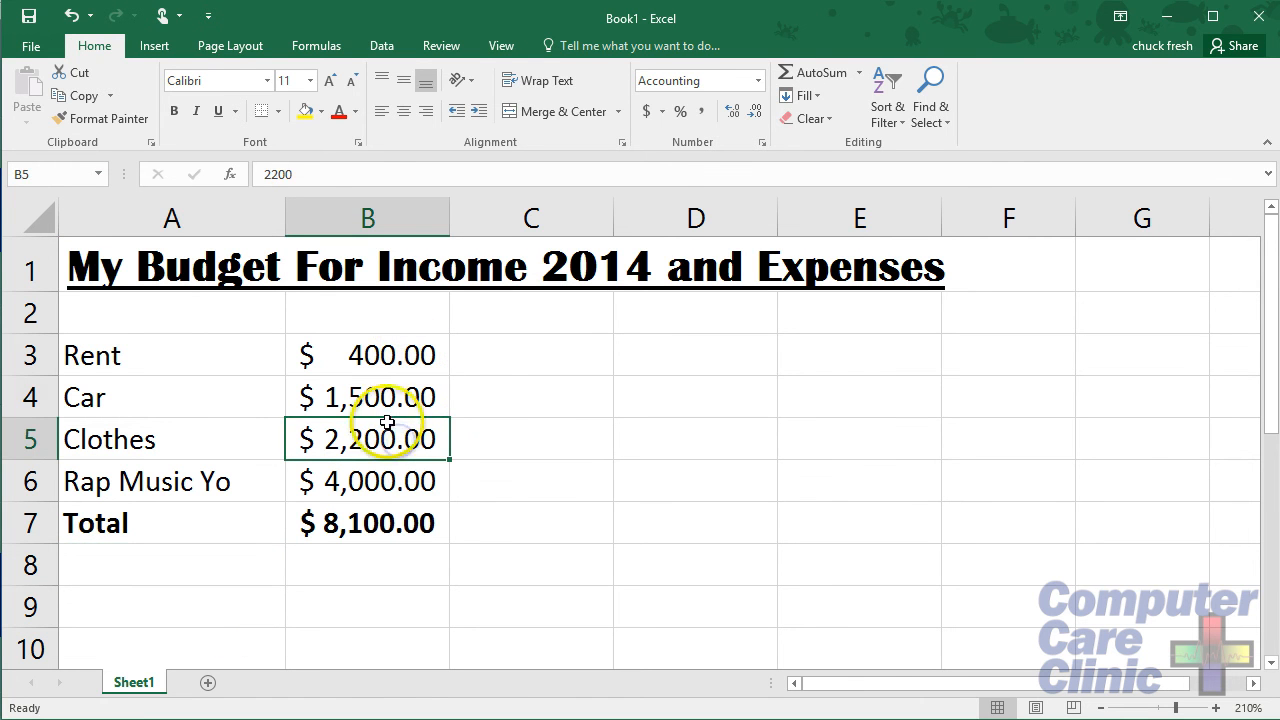
pyautogui.click(384, 354)
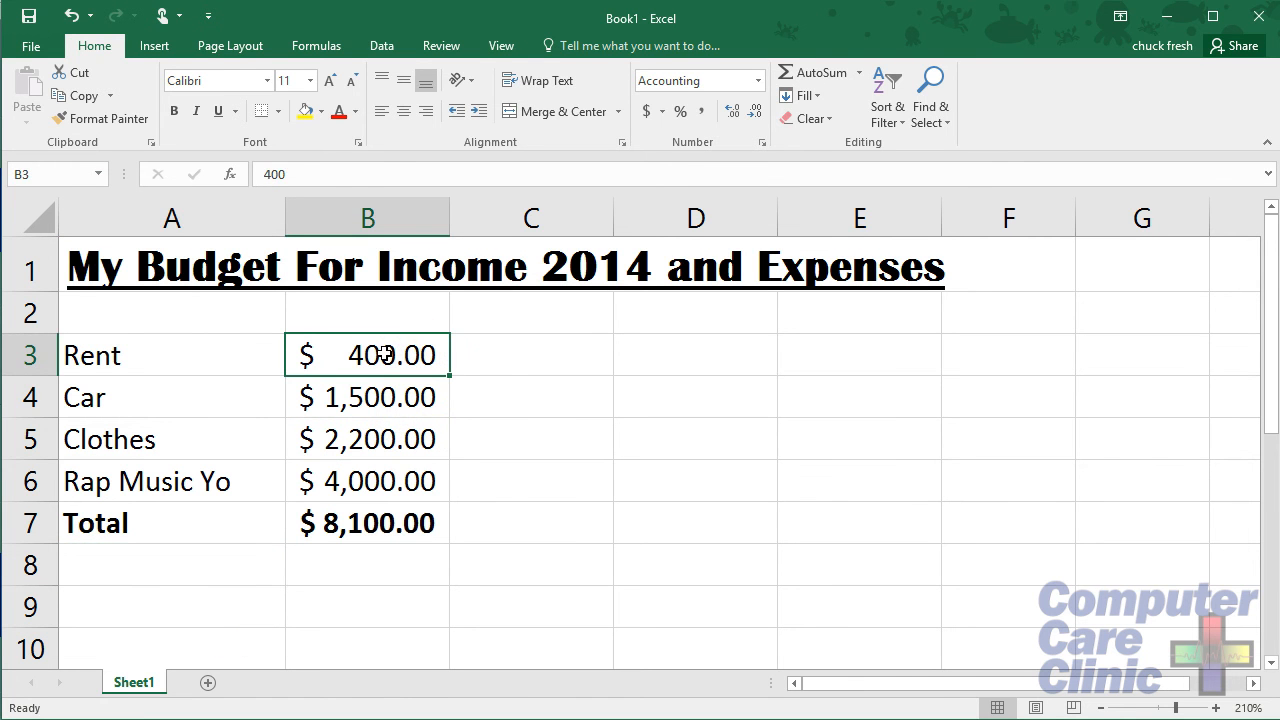
pyautogui.click(423, 400)
pyautogui.click(420, 445)
pyautogui.click(420, 483)
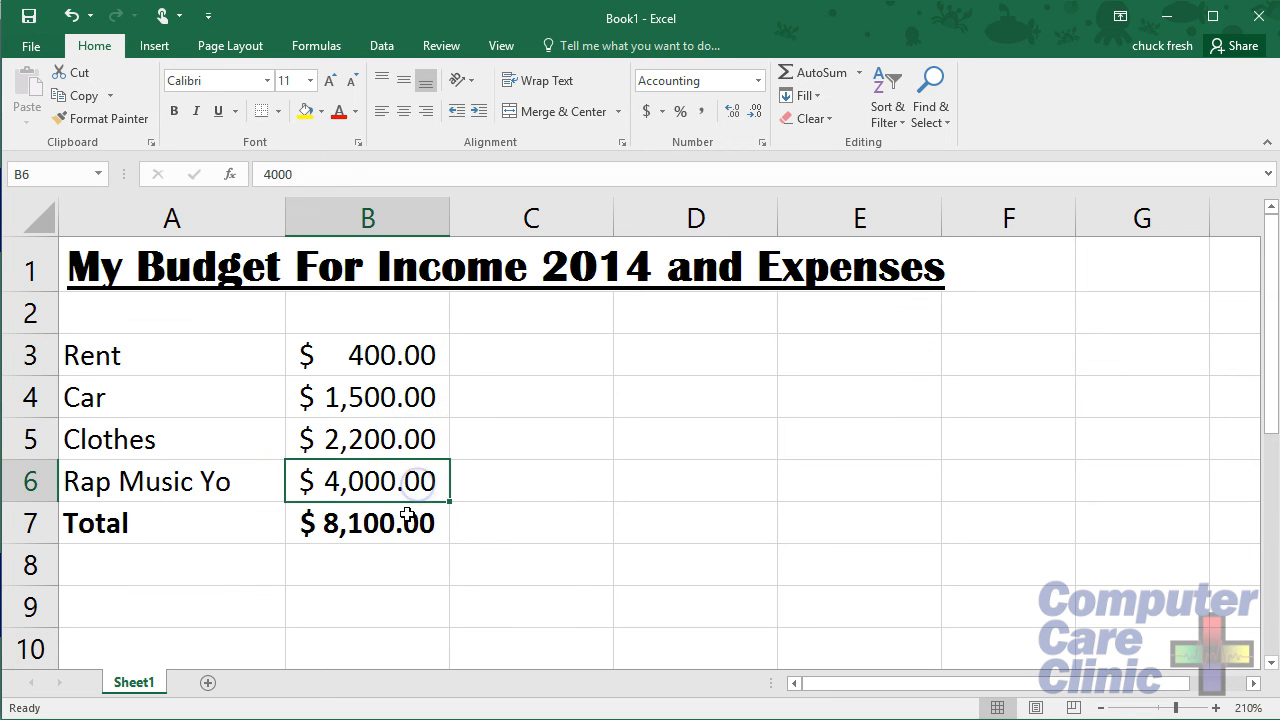
pyautogui.click(376, 523)
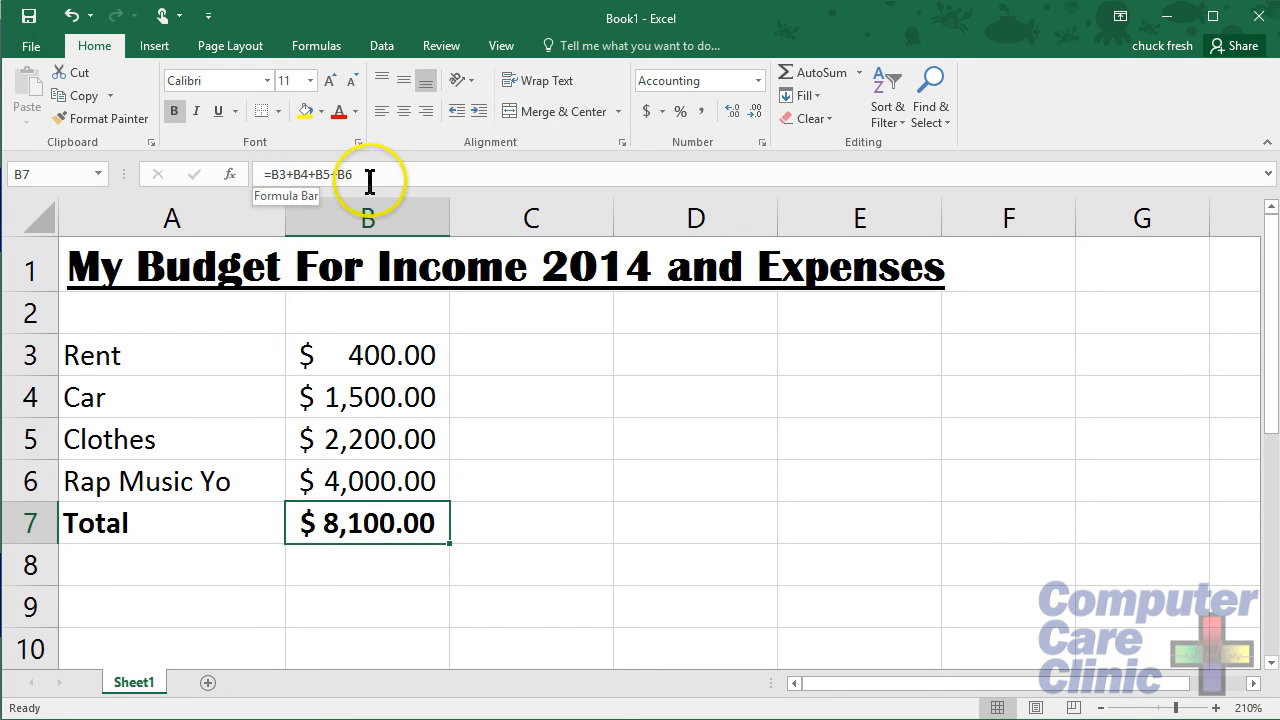
# Step: Delete the total formula from cell B7
pyautogui.click(570, 529)
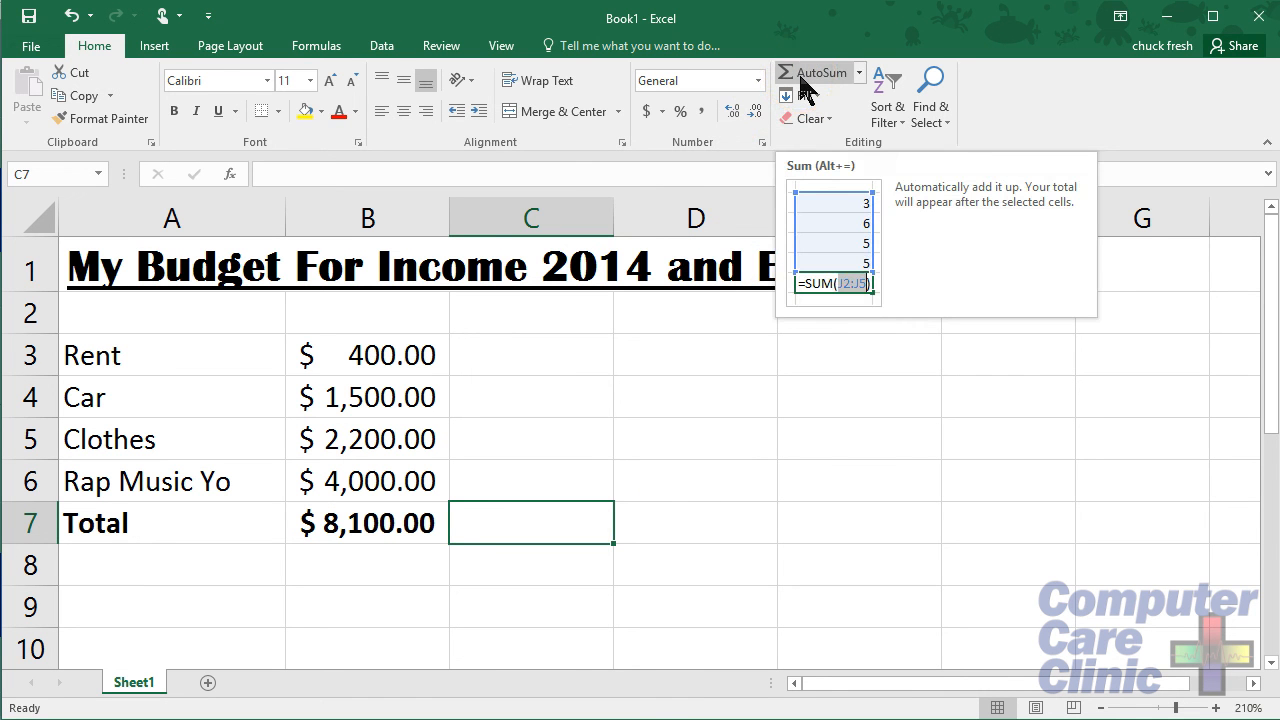
pyautogui.click(372, 510)
pyautogui.press('Delete')
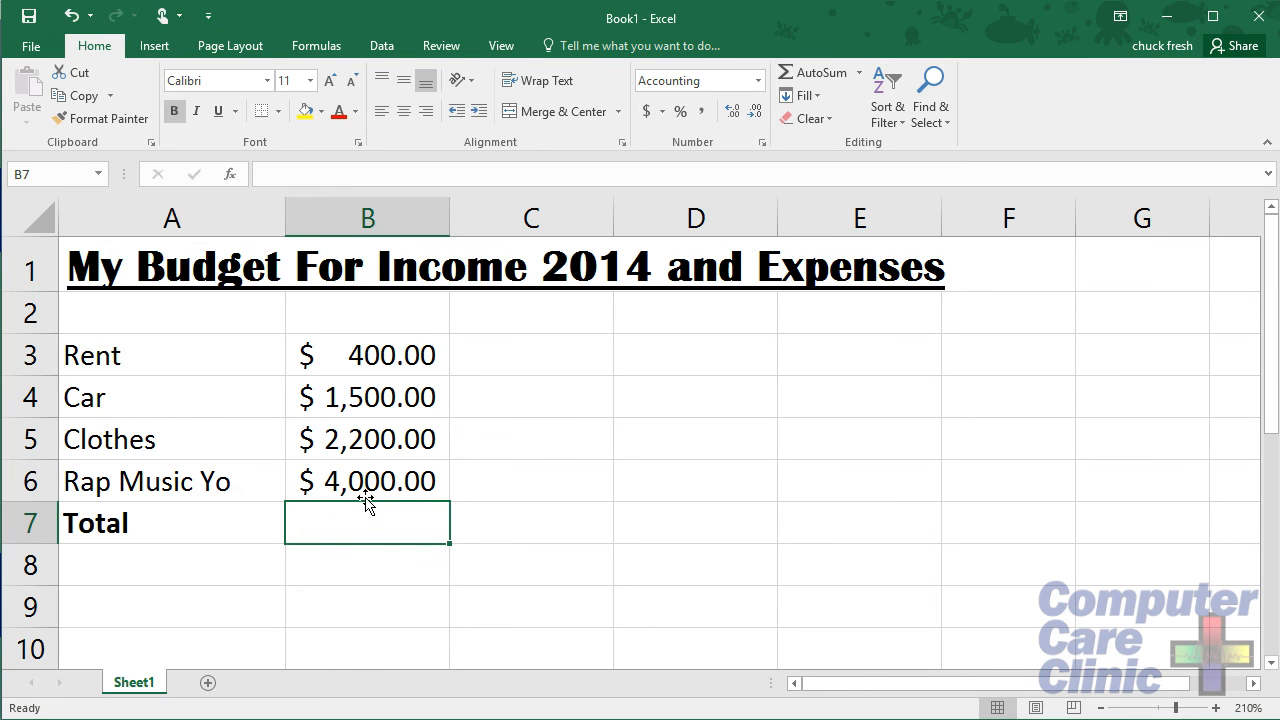
# Step: Add up the expense amounts in cells B3 to B6 with AutoSum and check the resulting formula in B7
pyautogui.click(397, 355)
pyautogui.click(371, 355)
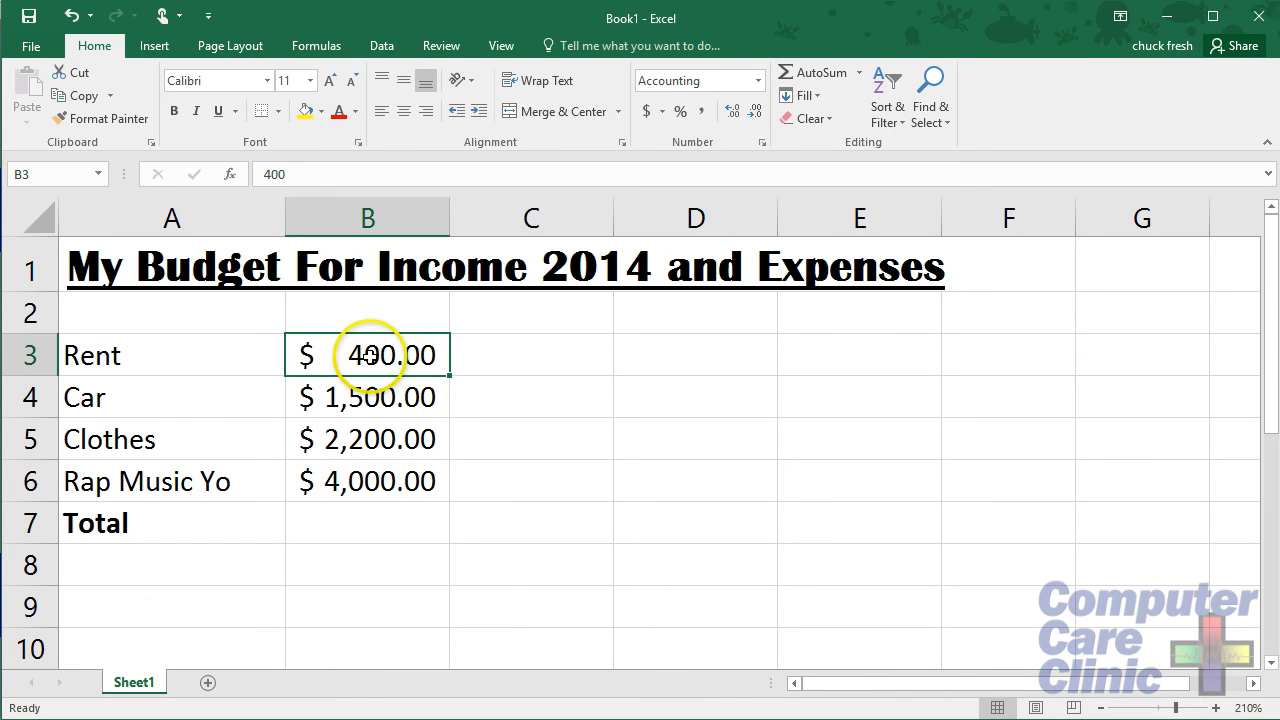
pyautogui.moveTo(368, 355); pyautogui.dragTo(363, 477)
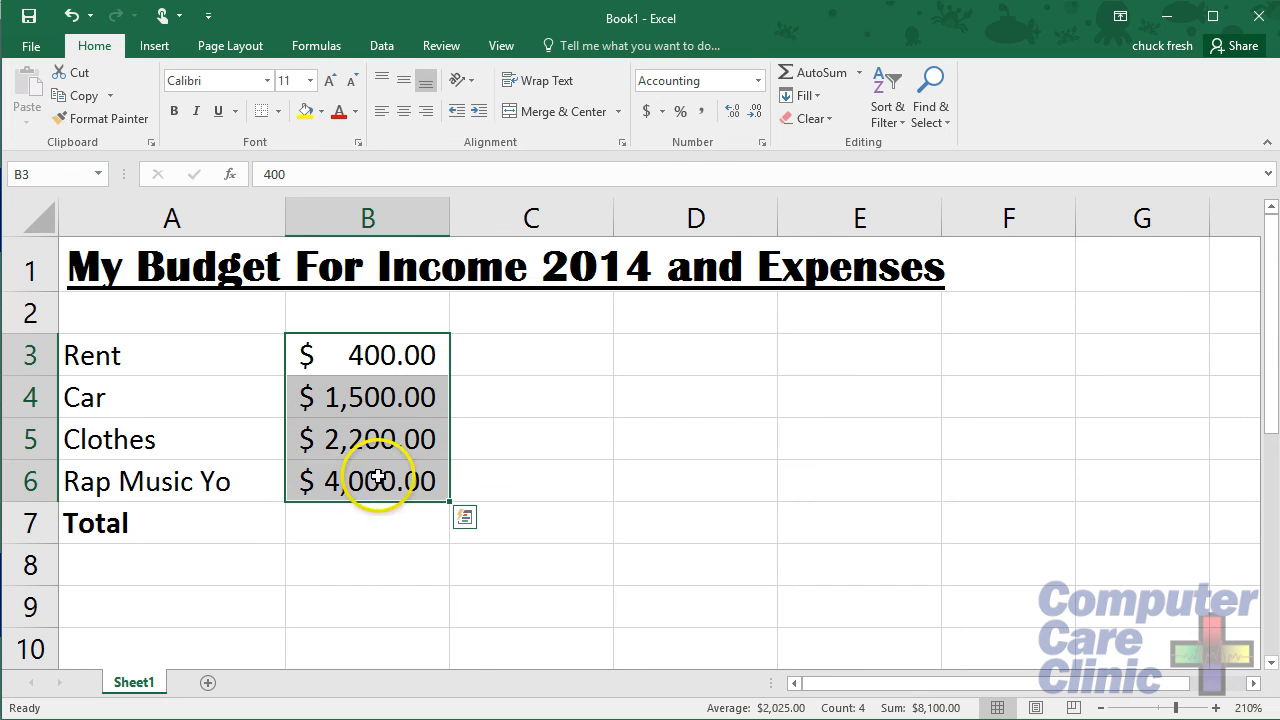
pyautogui.click(815, 72)
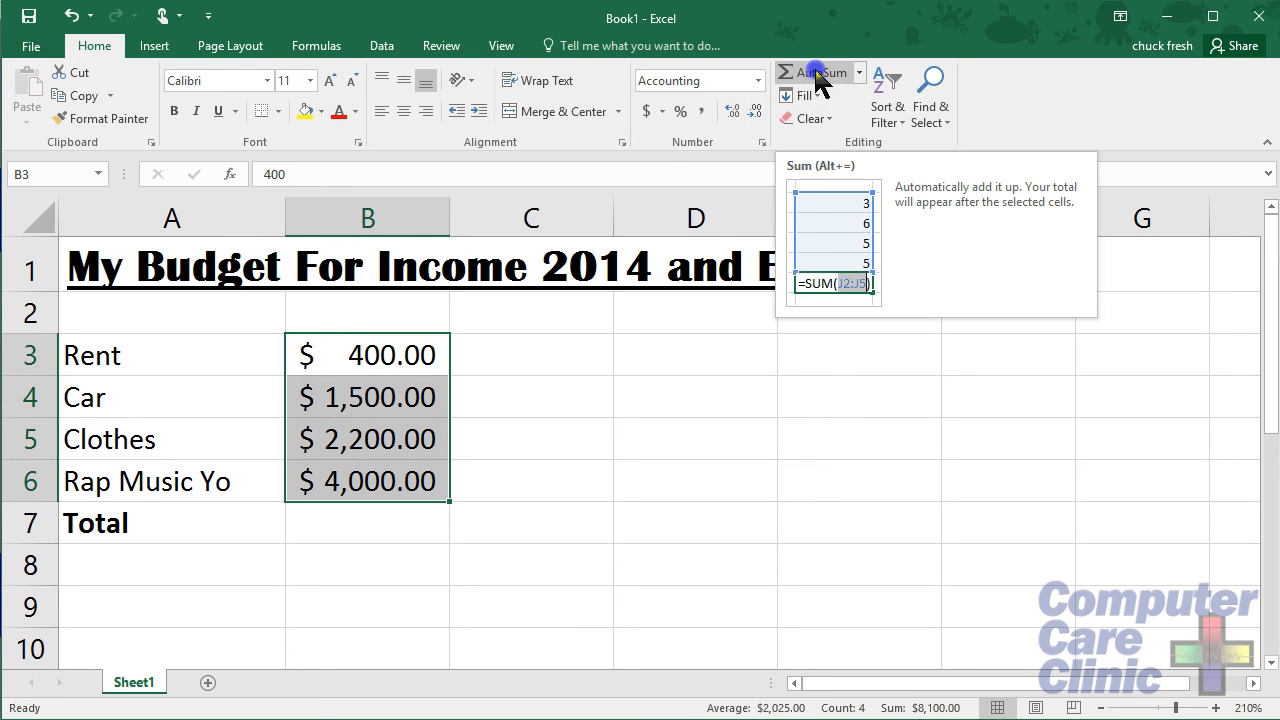
pyautogui.click(345, 560)
pyautogui.click(352, 518)
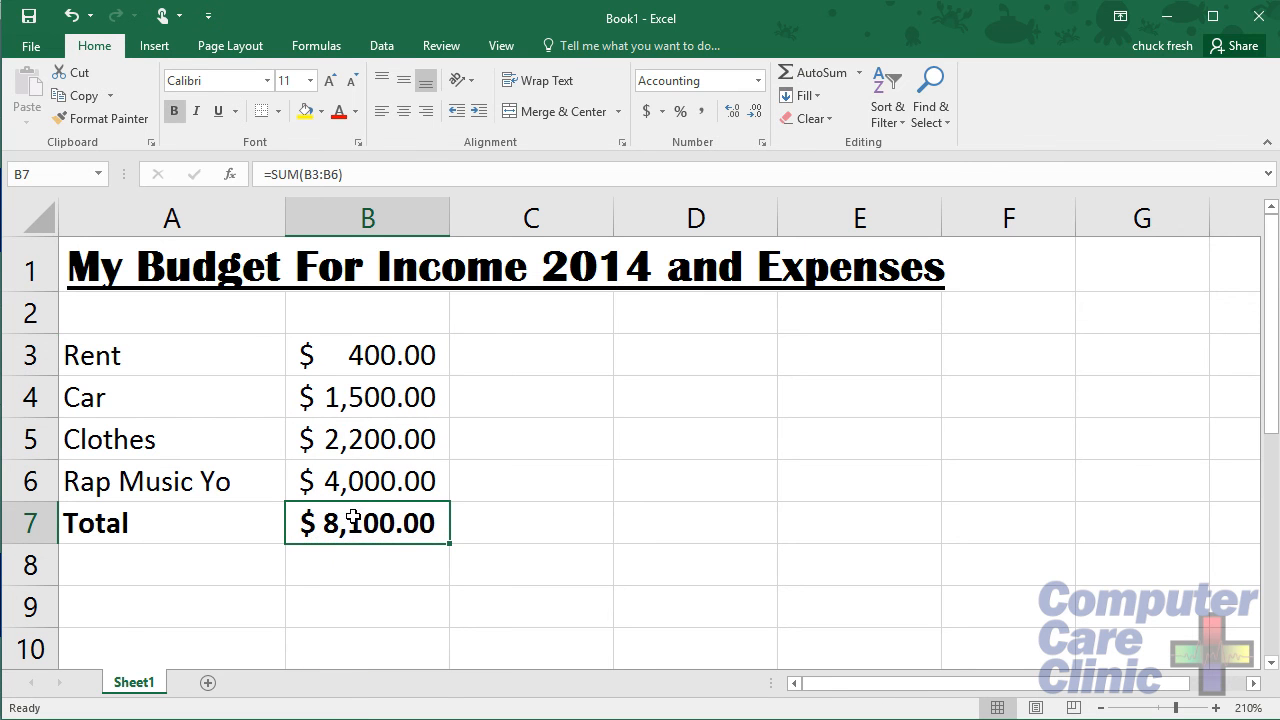
# Step: Enter a sum formula by hand in cell C7 that adds the range b3..b6
pyautogui.click(531, 521)
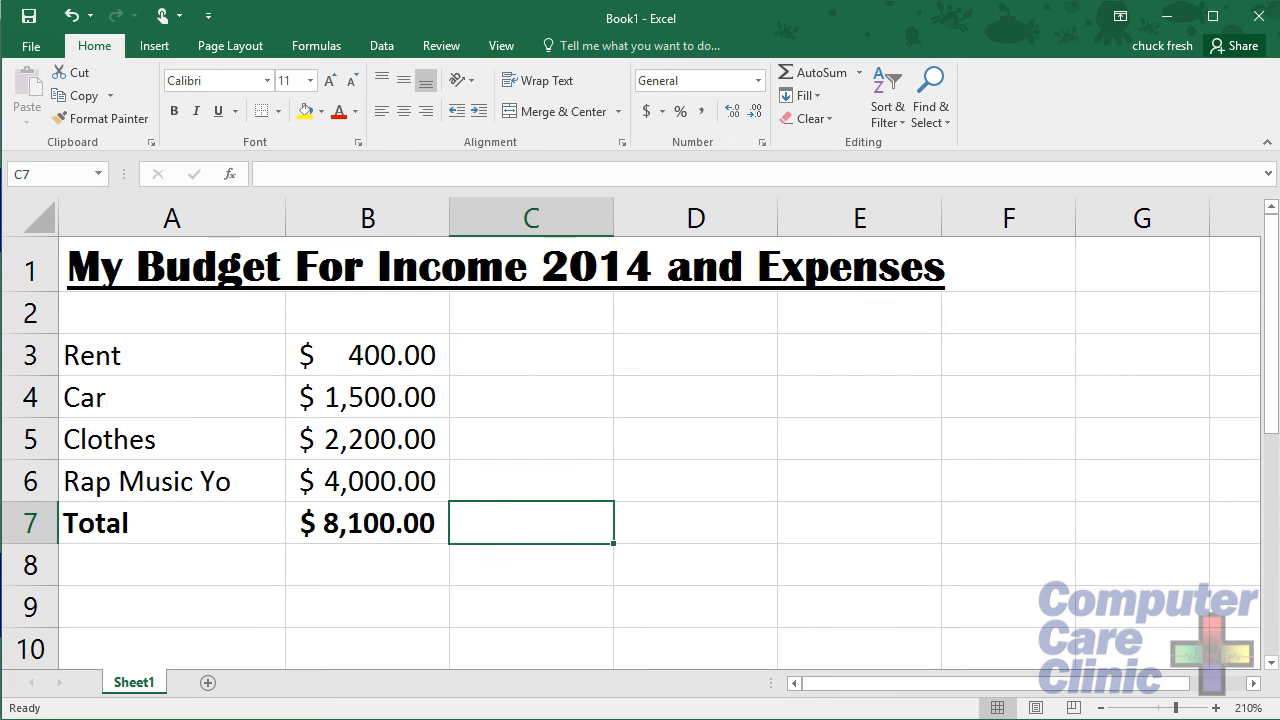
pyautogui.write('=')
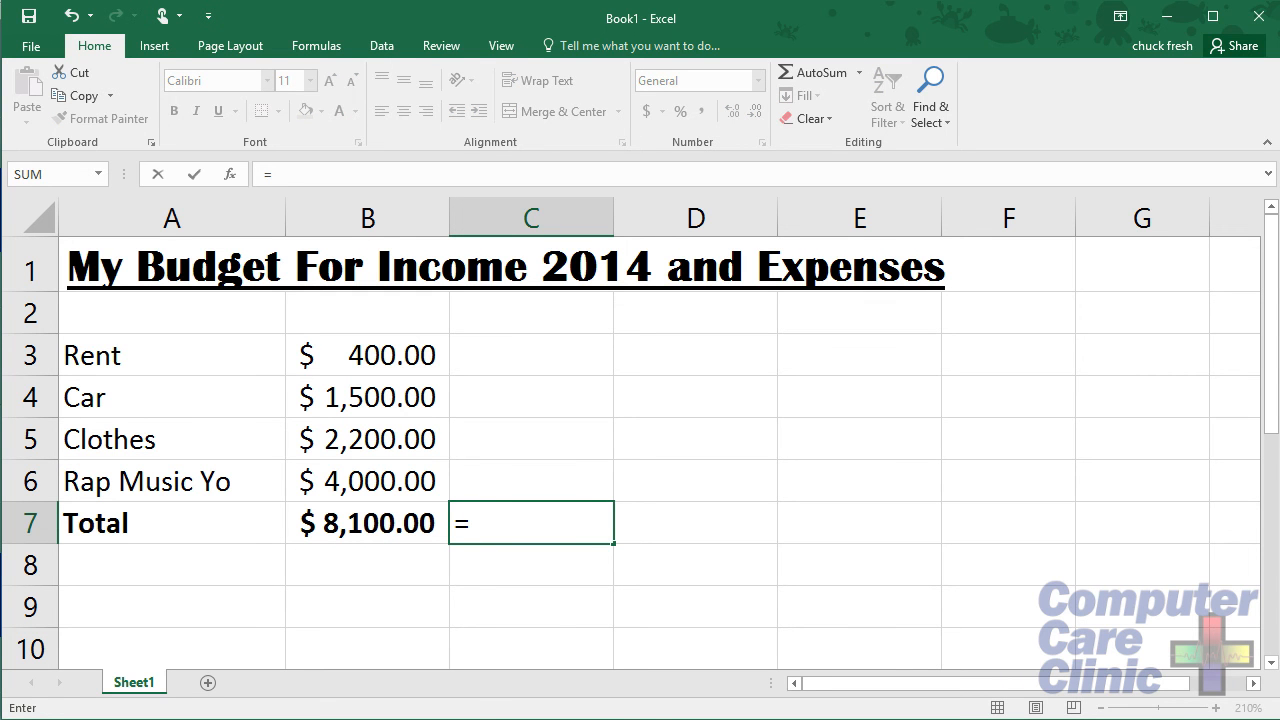
pyautogui.write('sum')
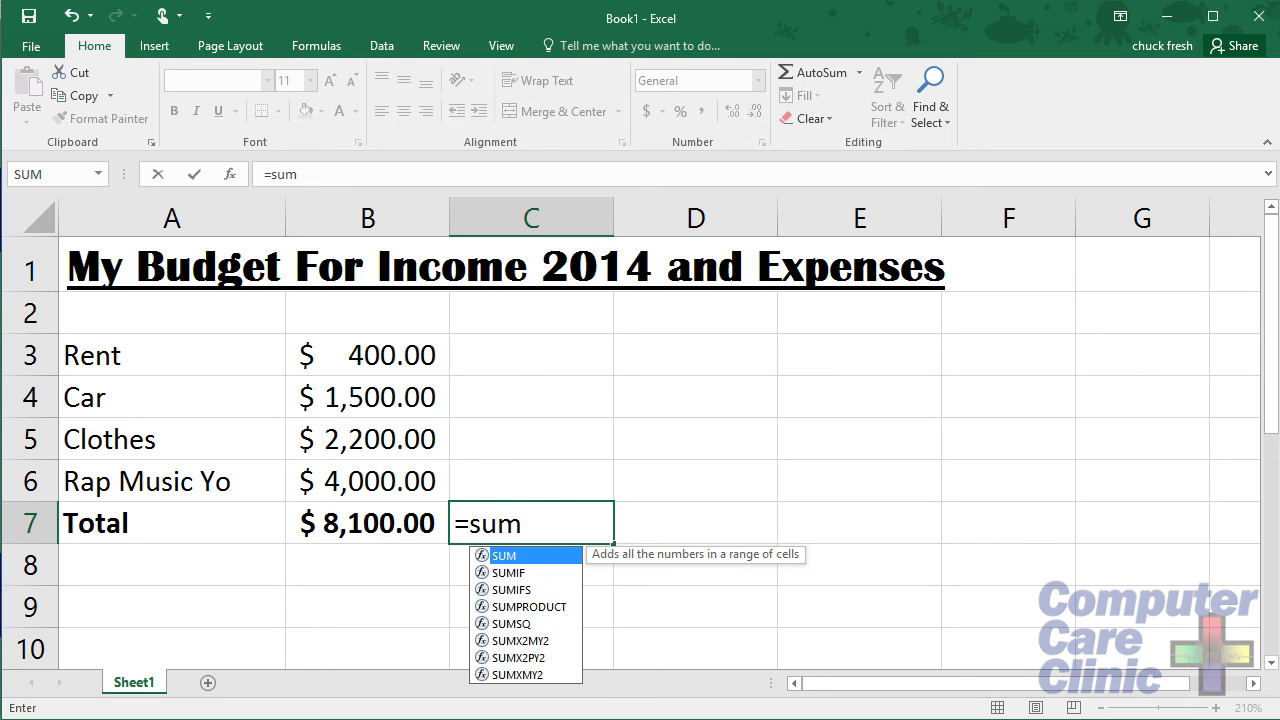
pyautogui.write('(')
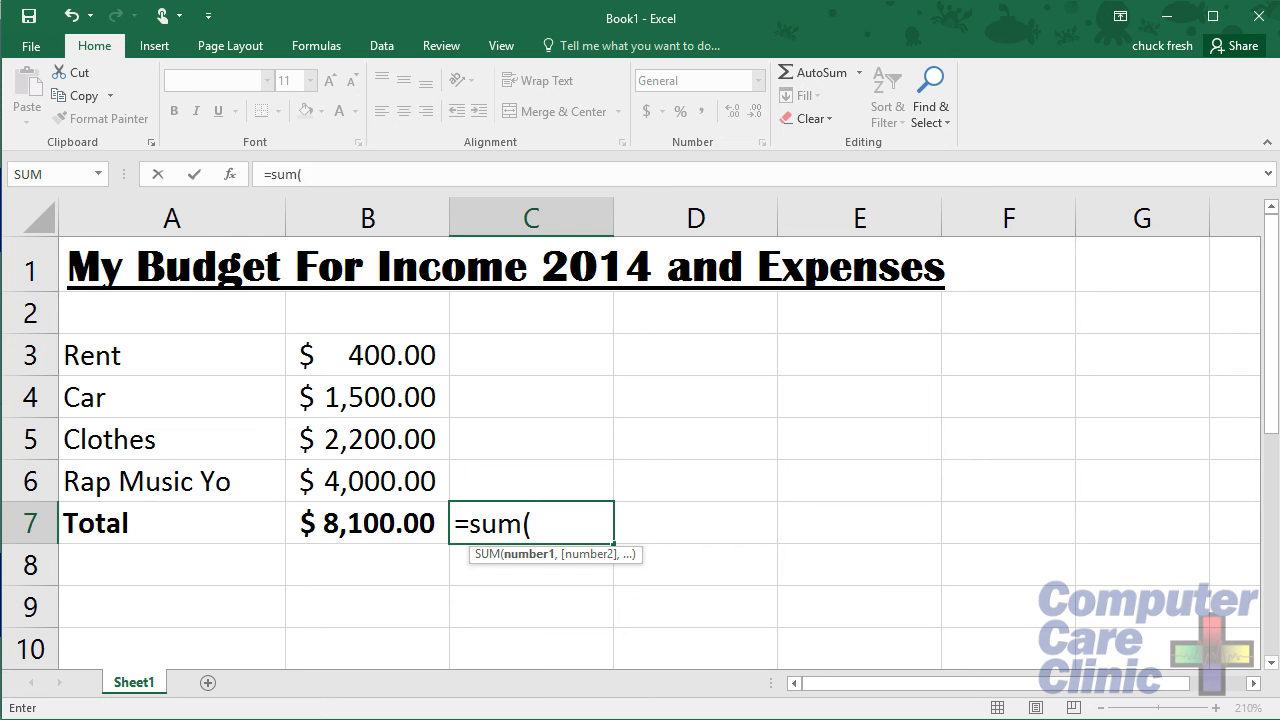
pyautogui.write('b3')
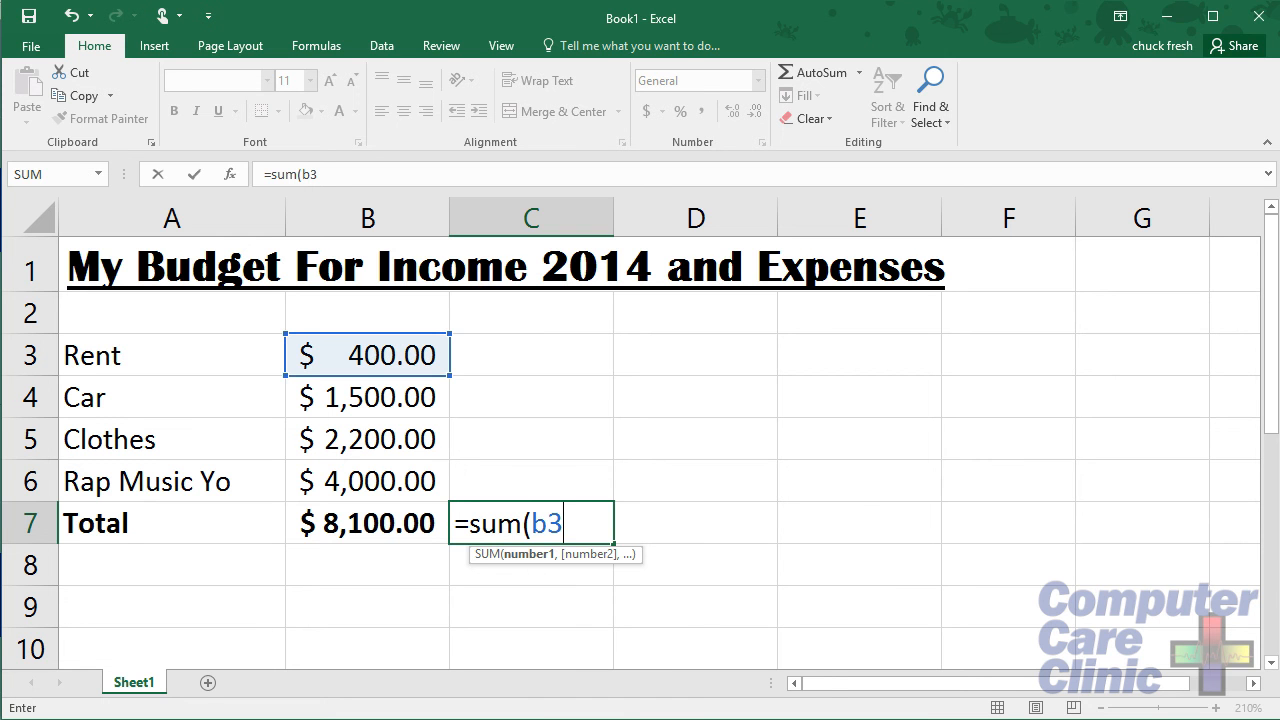
pyautogui.write('..')
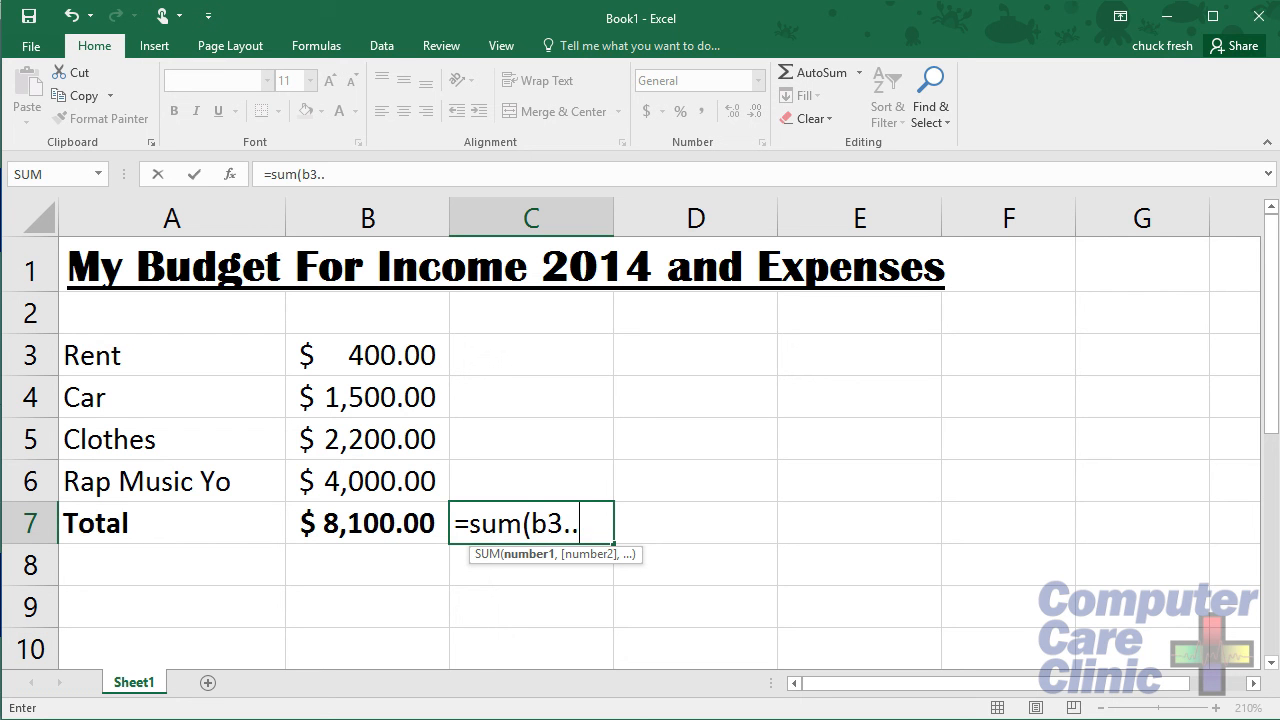
pyautogui.write('b6')
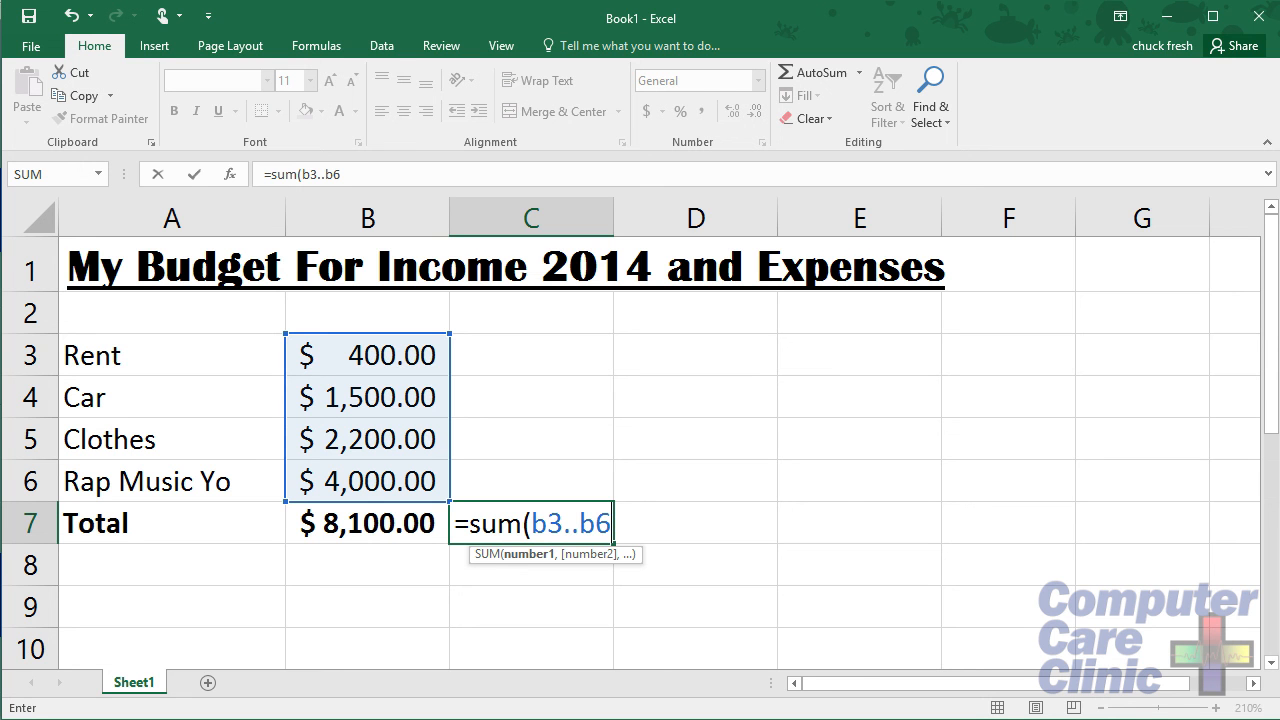
pyautogui.write(')')
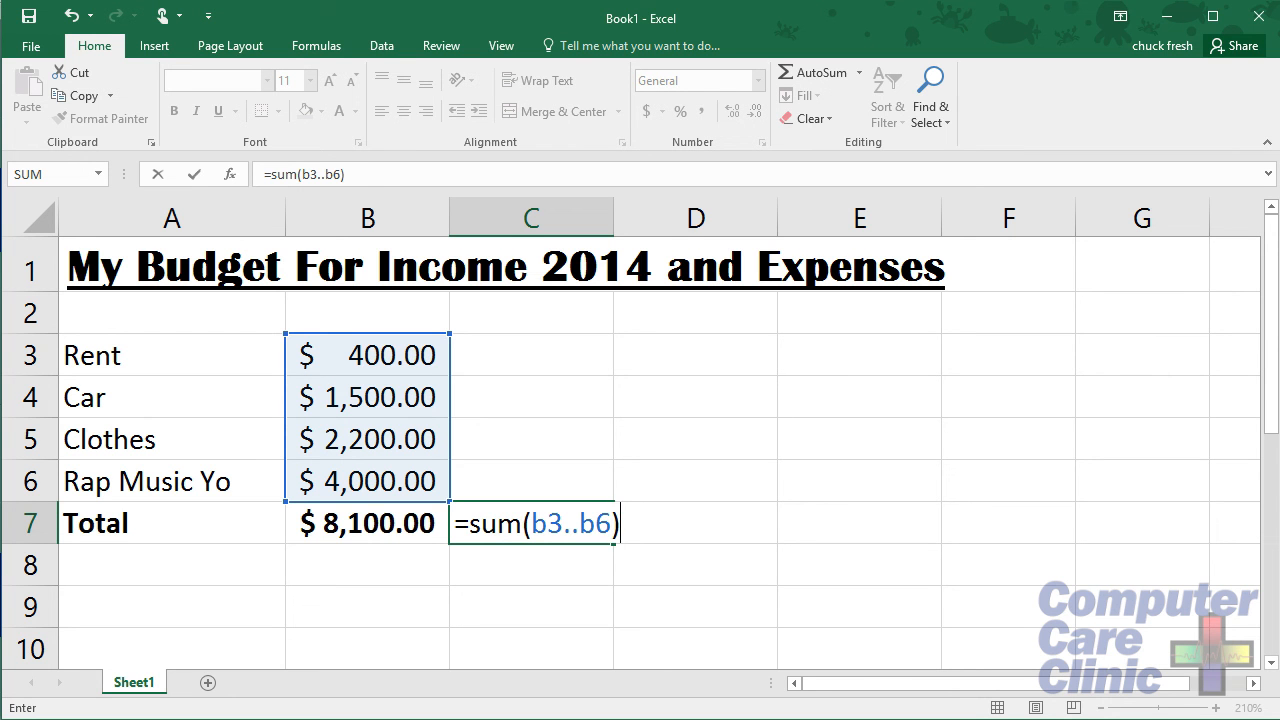
pyautogui.press('BackSpace')
pyautogui.press('Return')
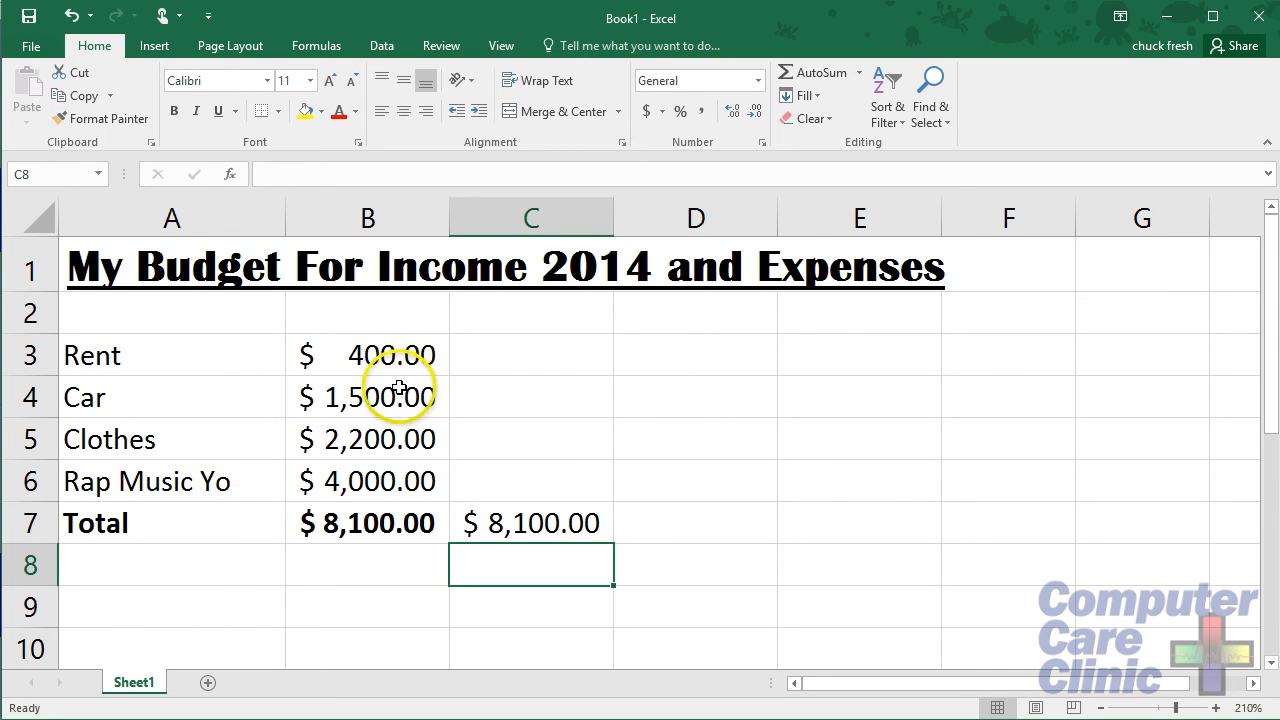
# Step: Compare the formulas behind the totals in B7 and C7, and inspect the function arguments of C7
pyautogui.click(337, 527)
pyautogui.click(505, 523)
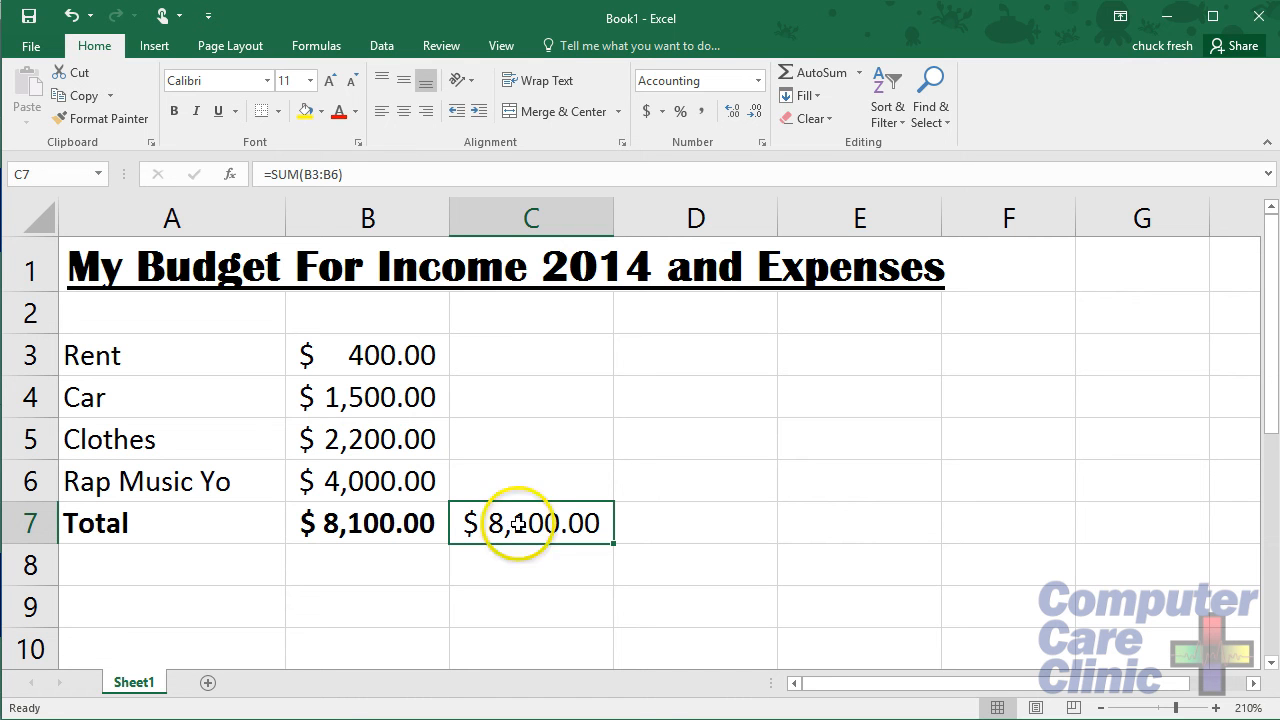
pyautogui.click(229, 176)
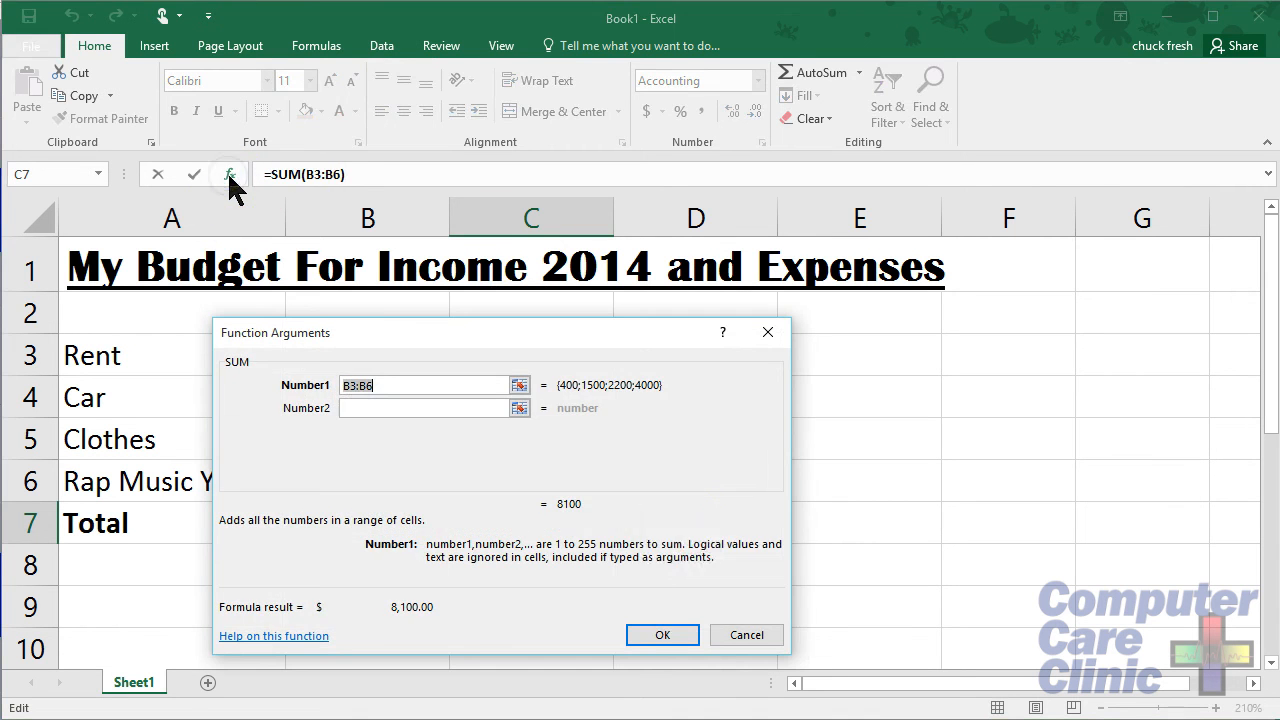
pyautogui.click(745, 635)
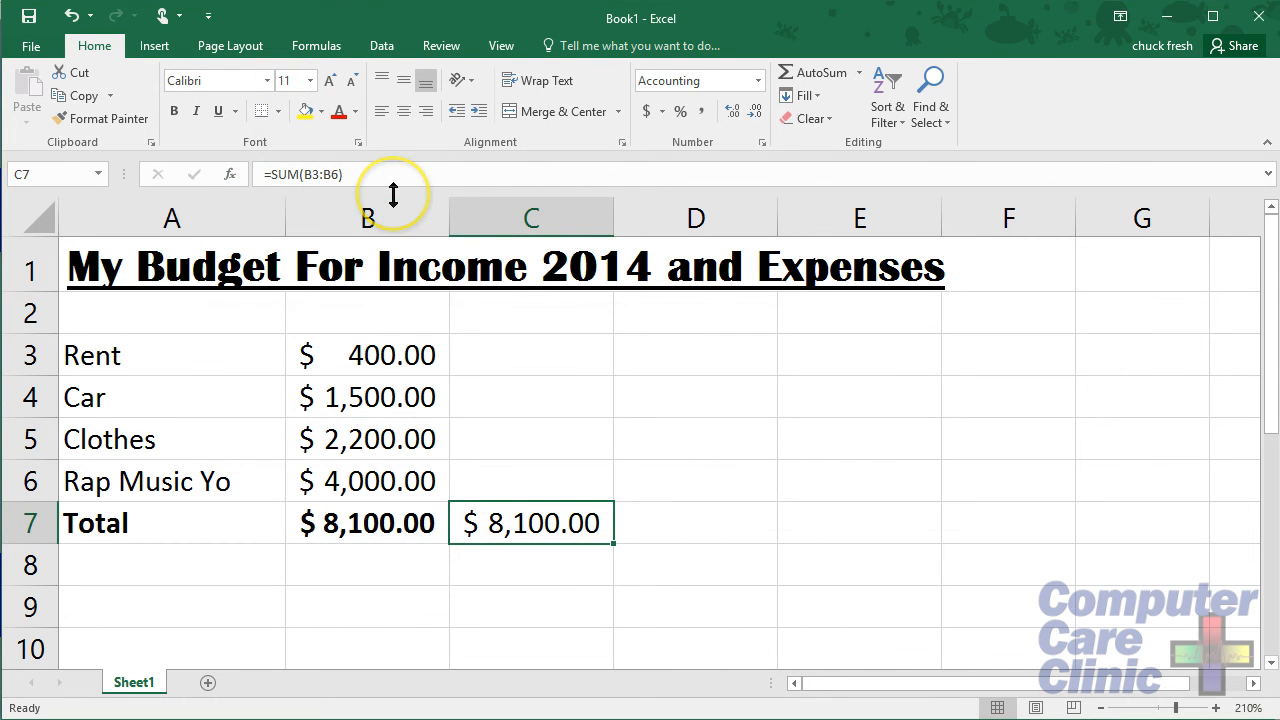
pyautogui.click(365, 597)
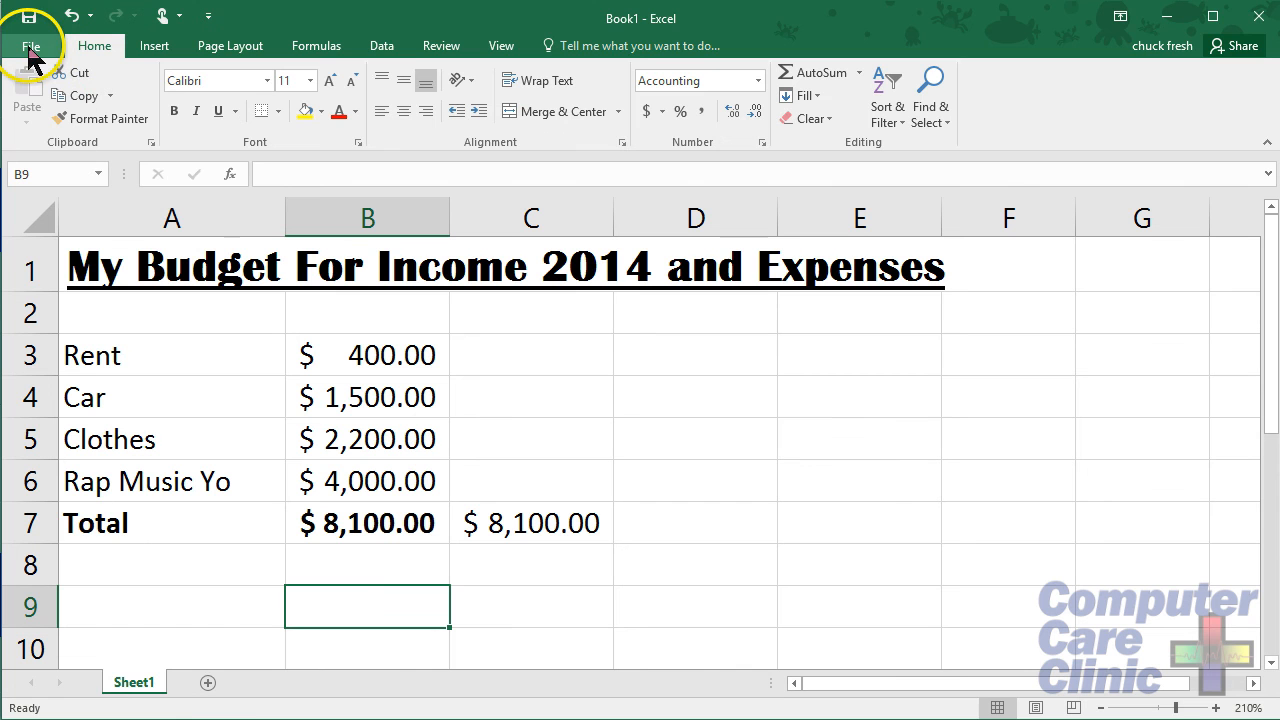
# Step: Rename Sheet1 as budget
pyautogui.doubleClick(145, 686)
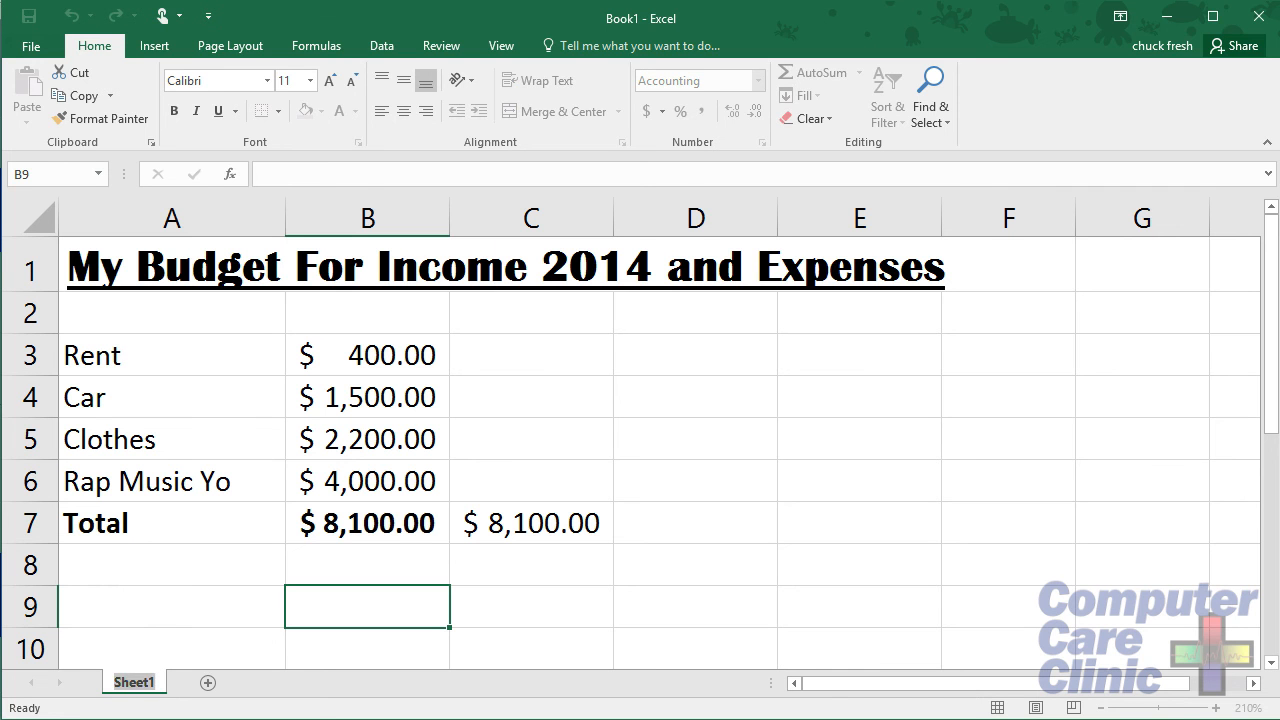
pyautogui.write('budget')
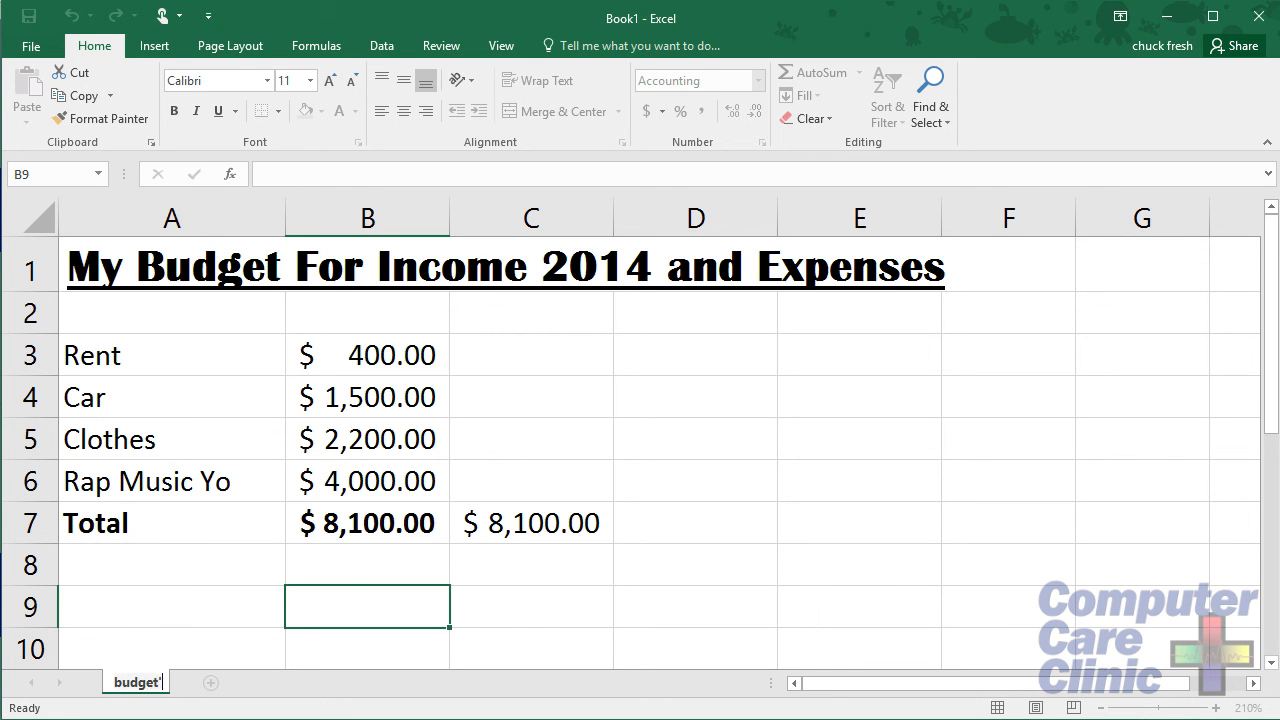
pyautogui.press('Return')
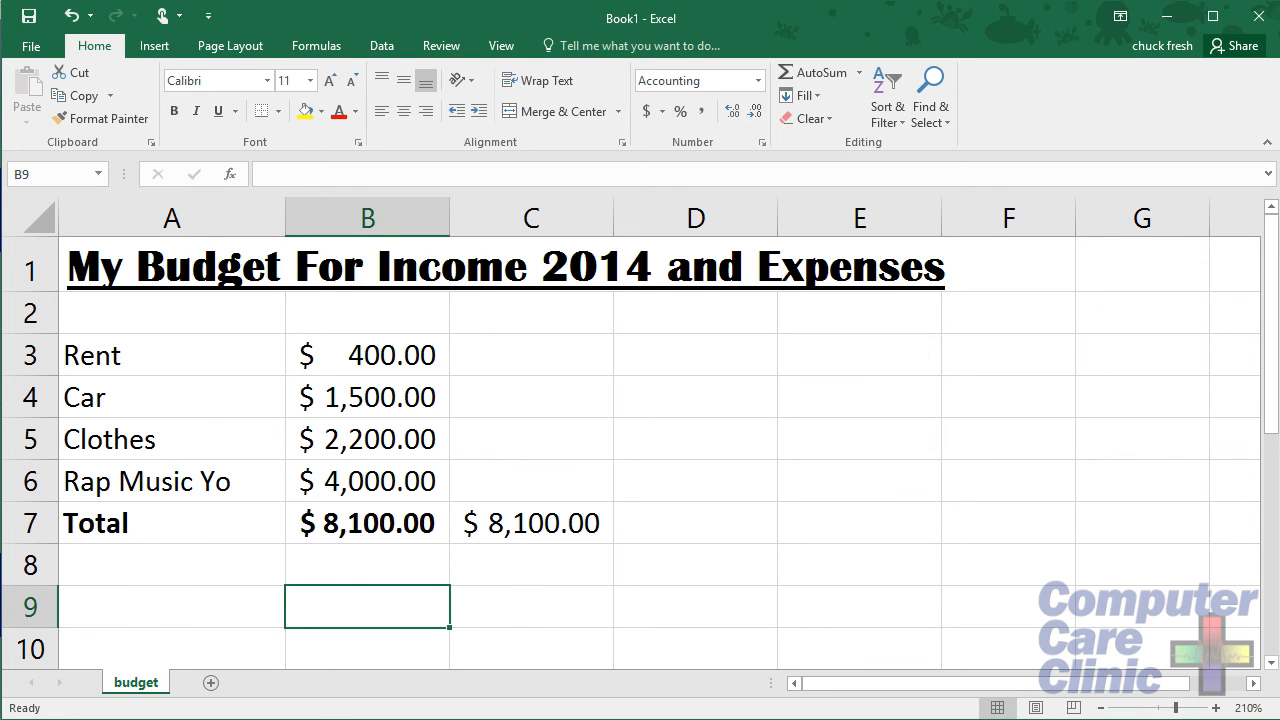
# Step: Add a second worksheet named income and return to the budget sheet
pyautogui.click(210, 684)
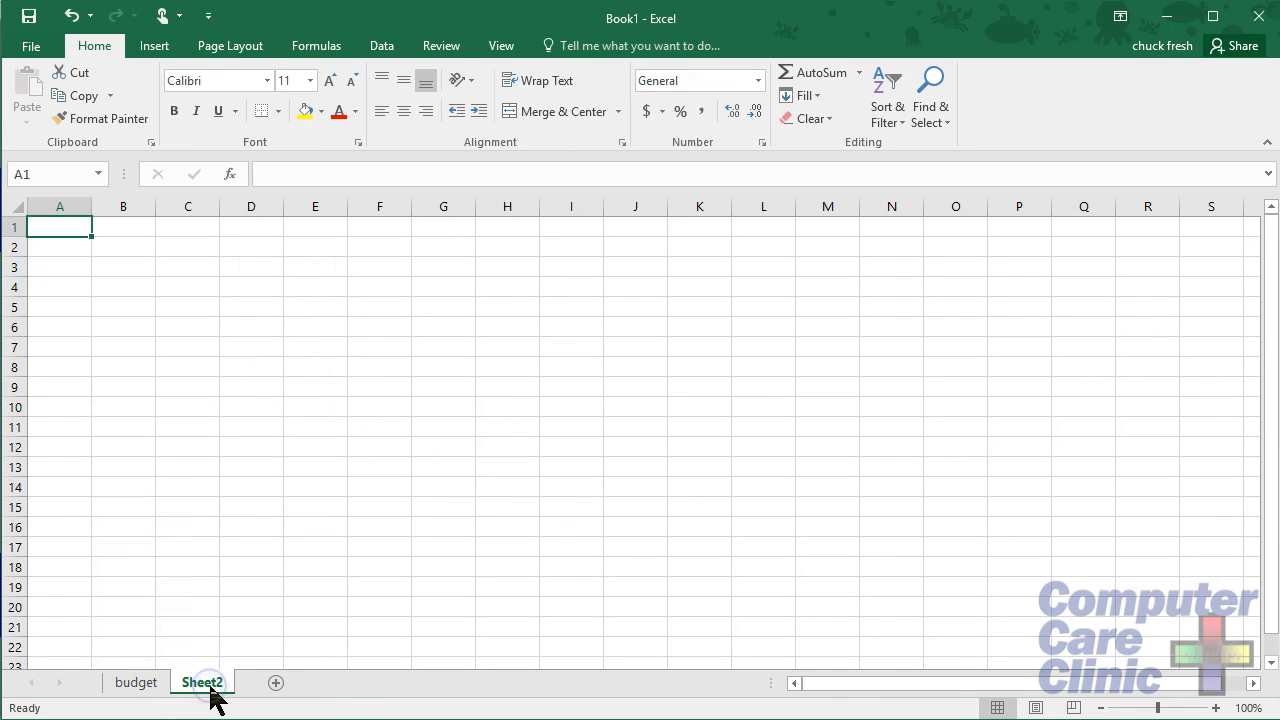
pyautogui.doubleClick(210, 684)
pyautogui.write('i')
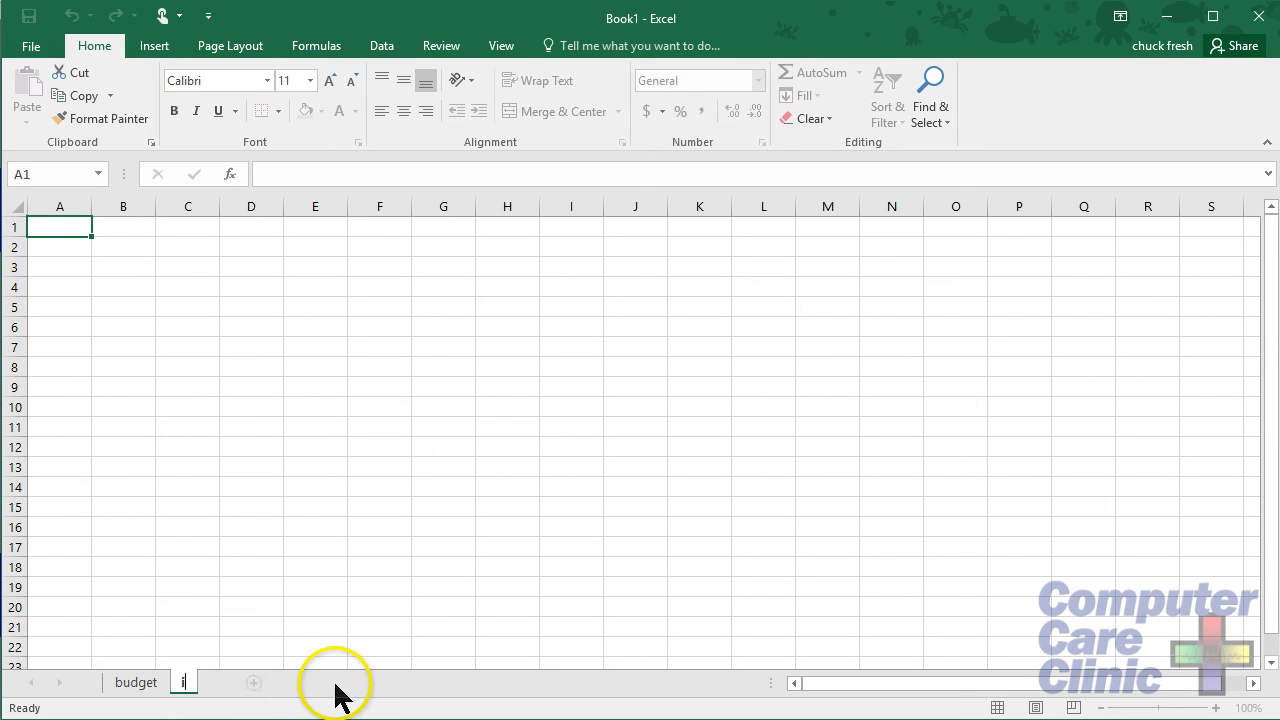
pyautogui.write('n')
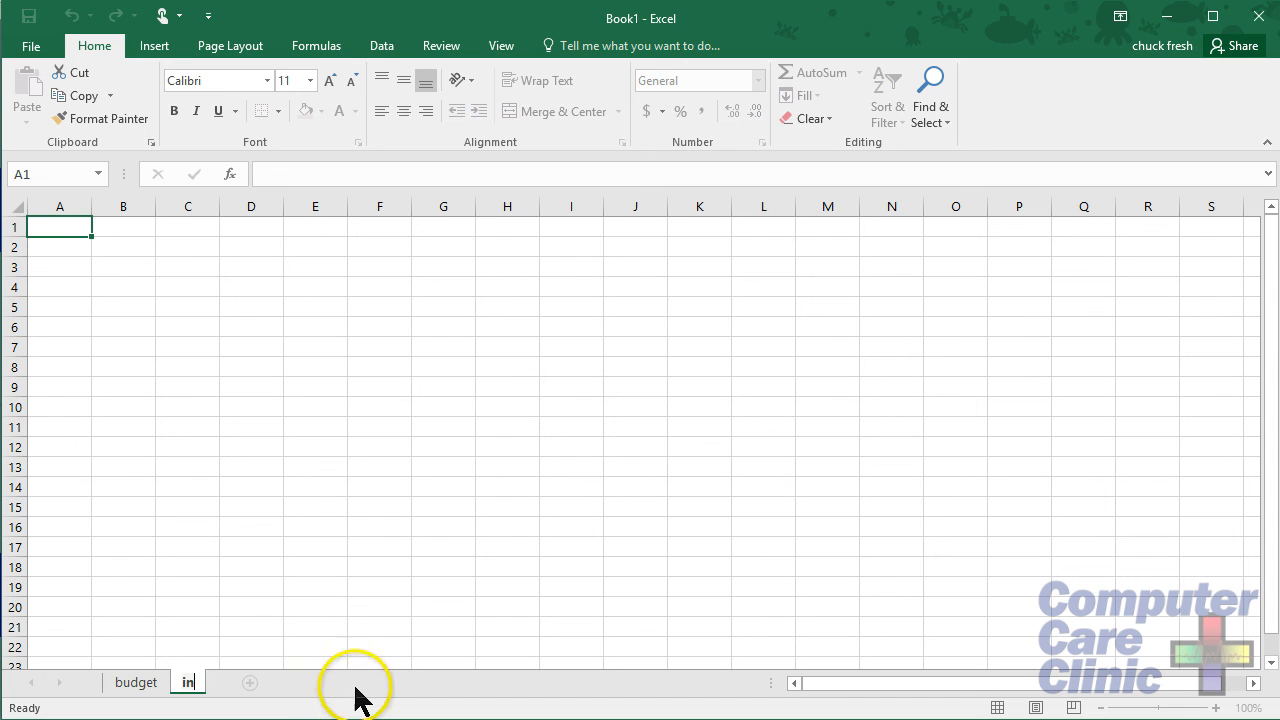
pyautogui.write('co')
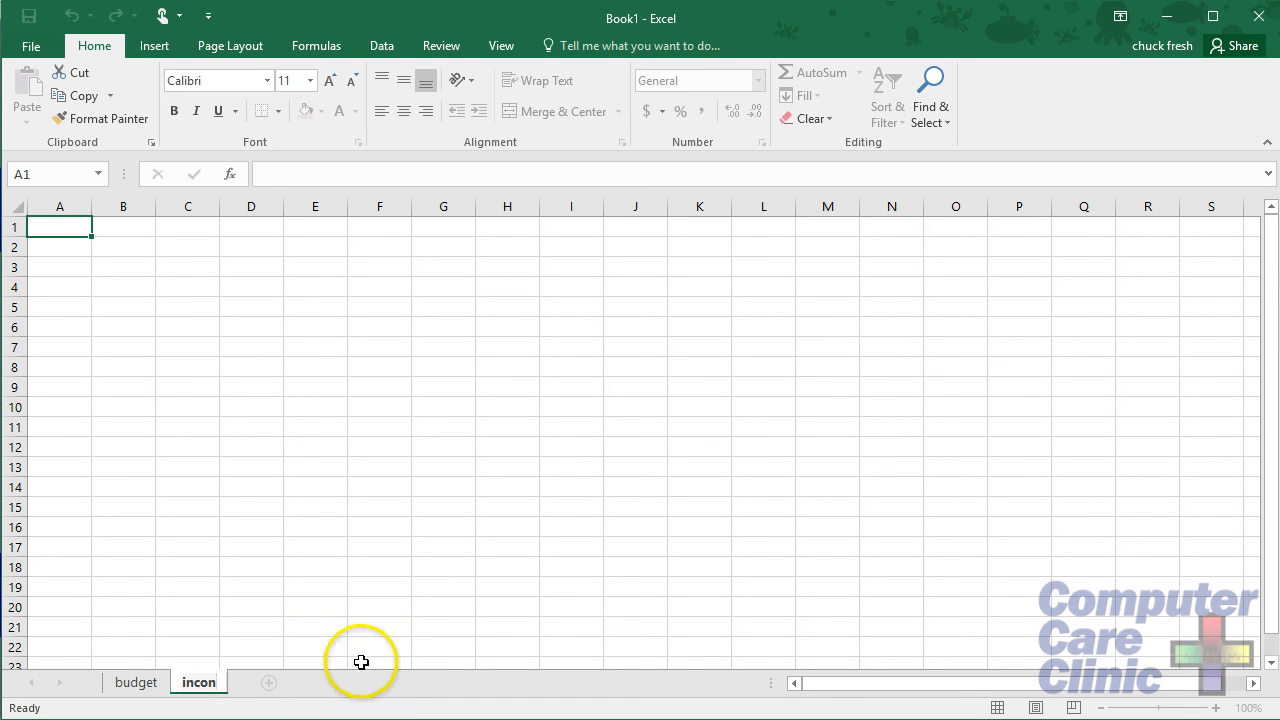
pyautogui.write('me')
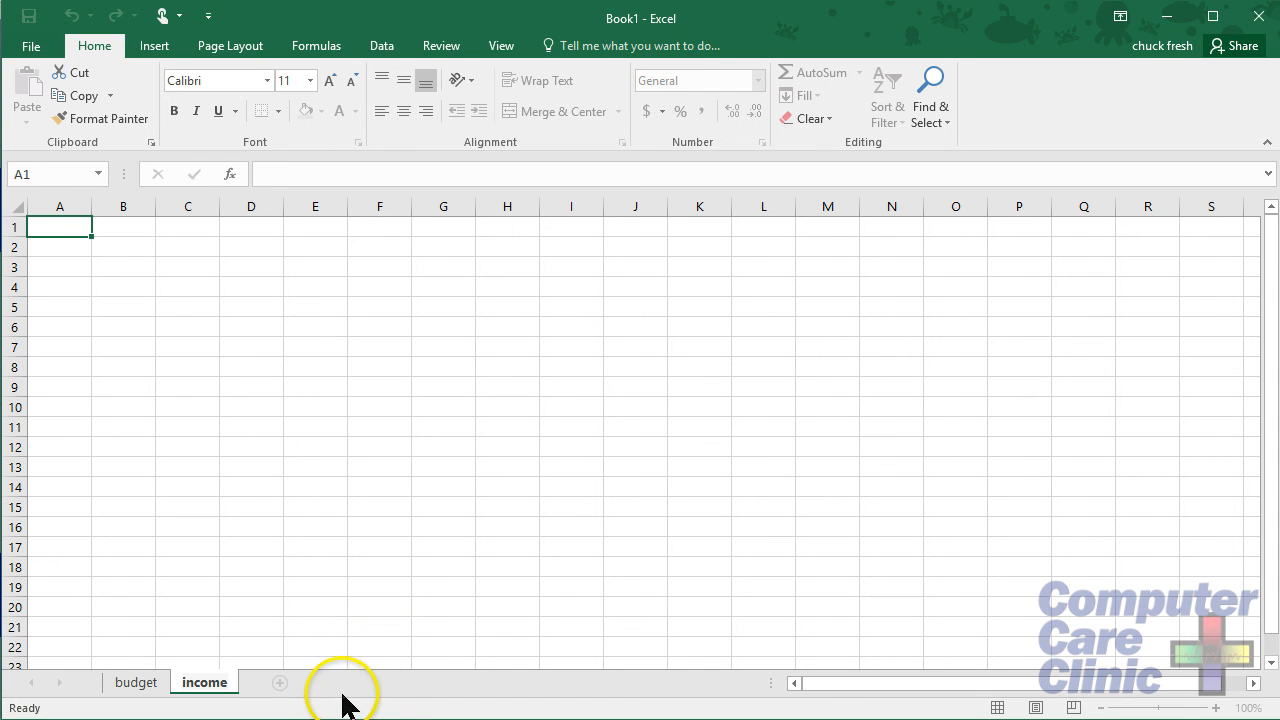
pyautogui.press('Return')
pyautogui.click(130, 684)
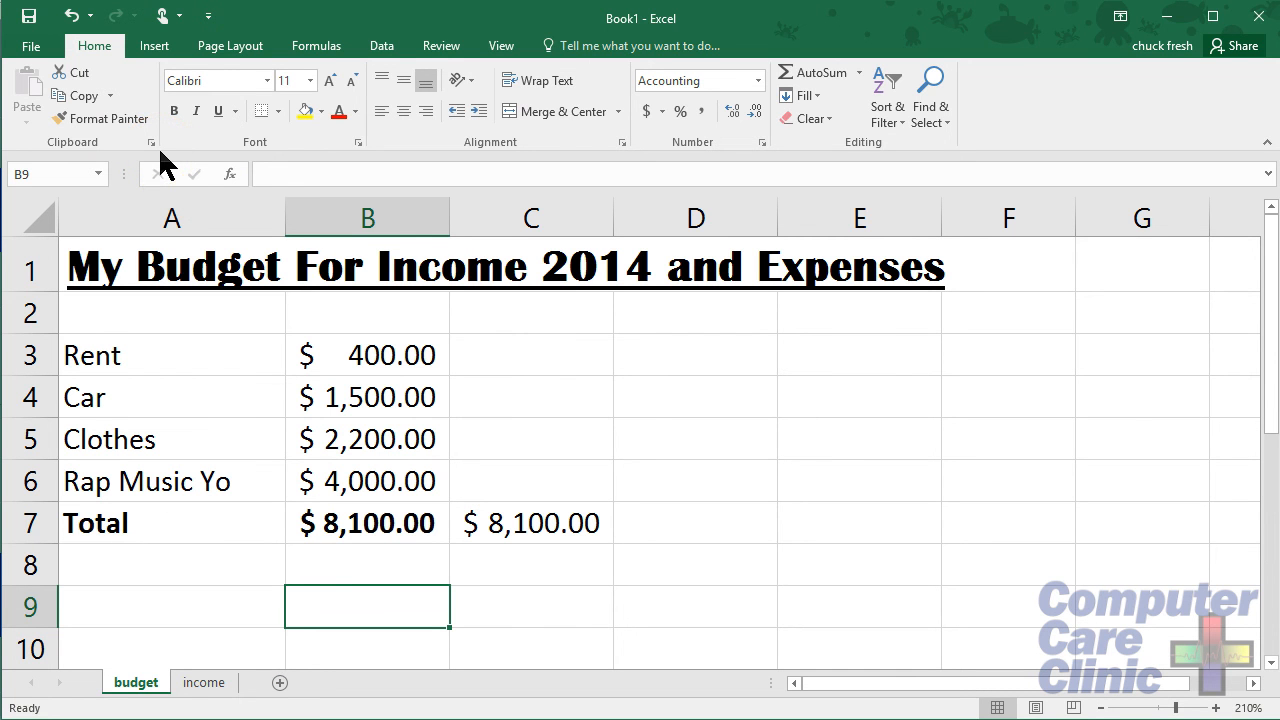
# Step: Save the workbook in the Documents folder on this PC as "my first workbook"
pyautogui.click(30, 47)
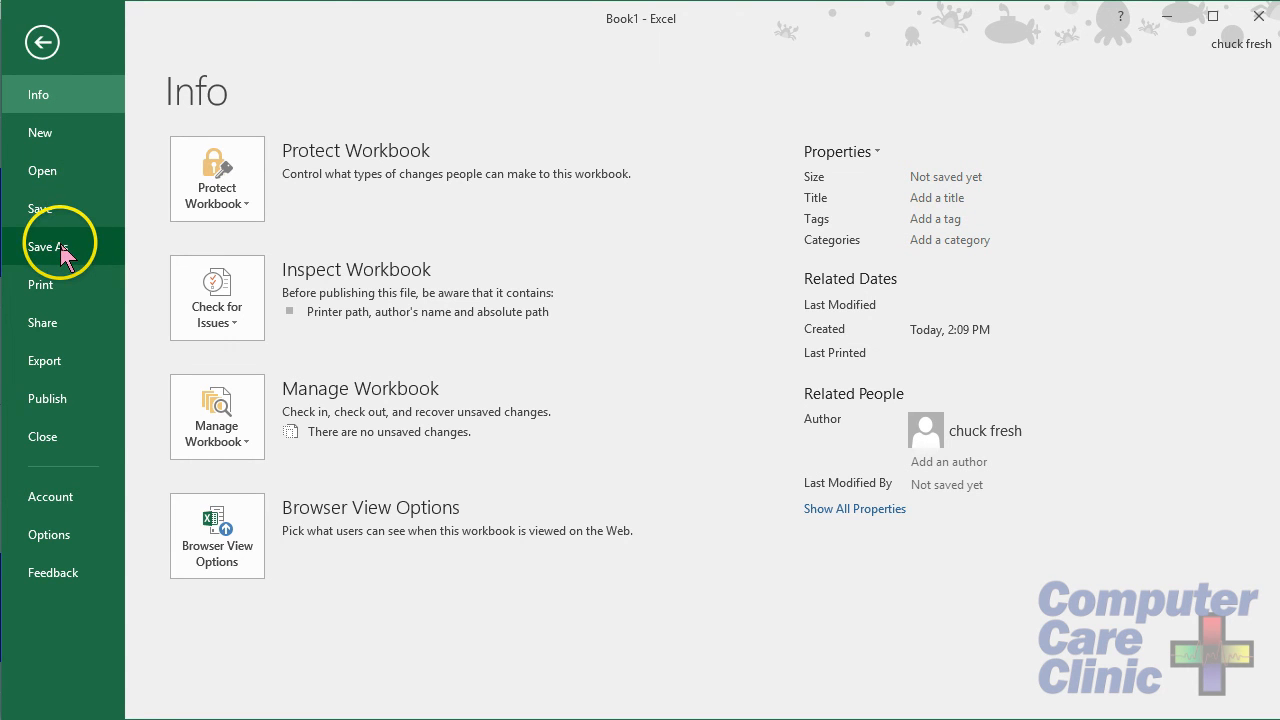
pyautogui.click(62, 247)
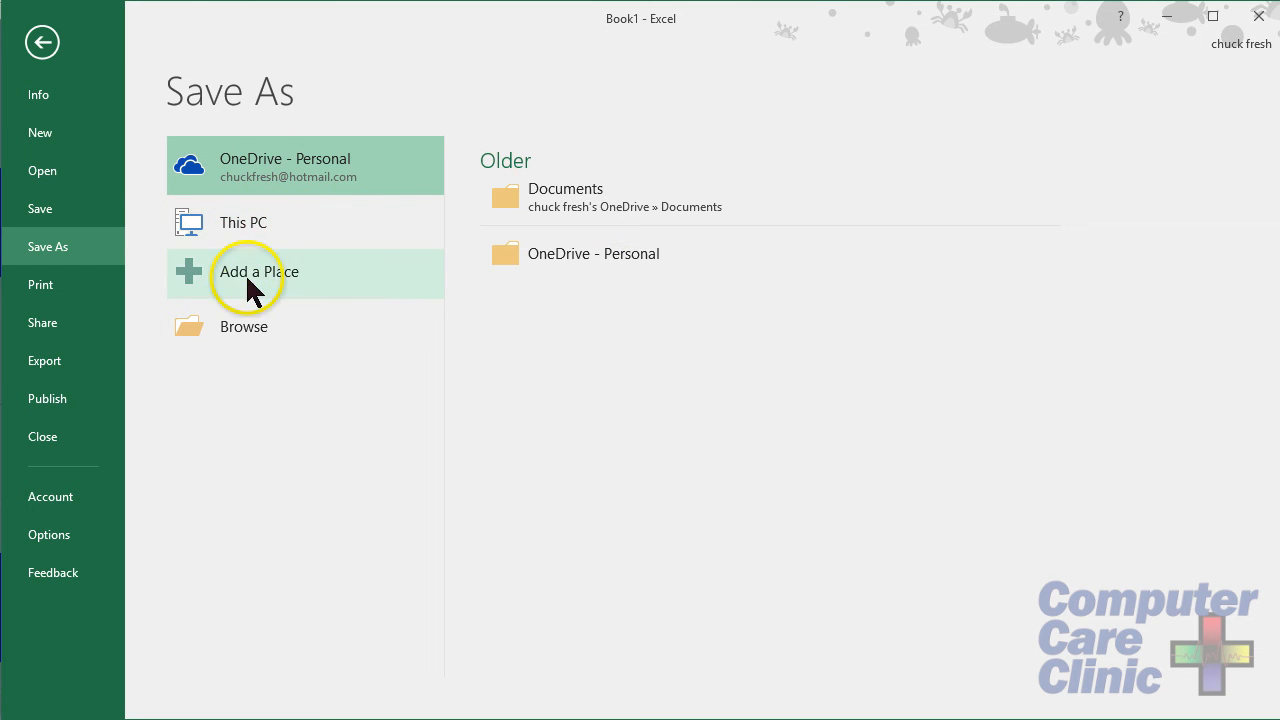
pyautogui.click(272, 218)
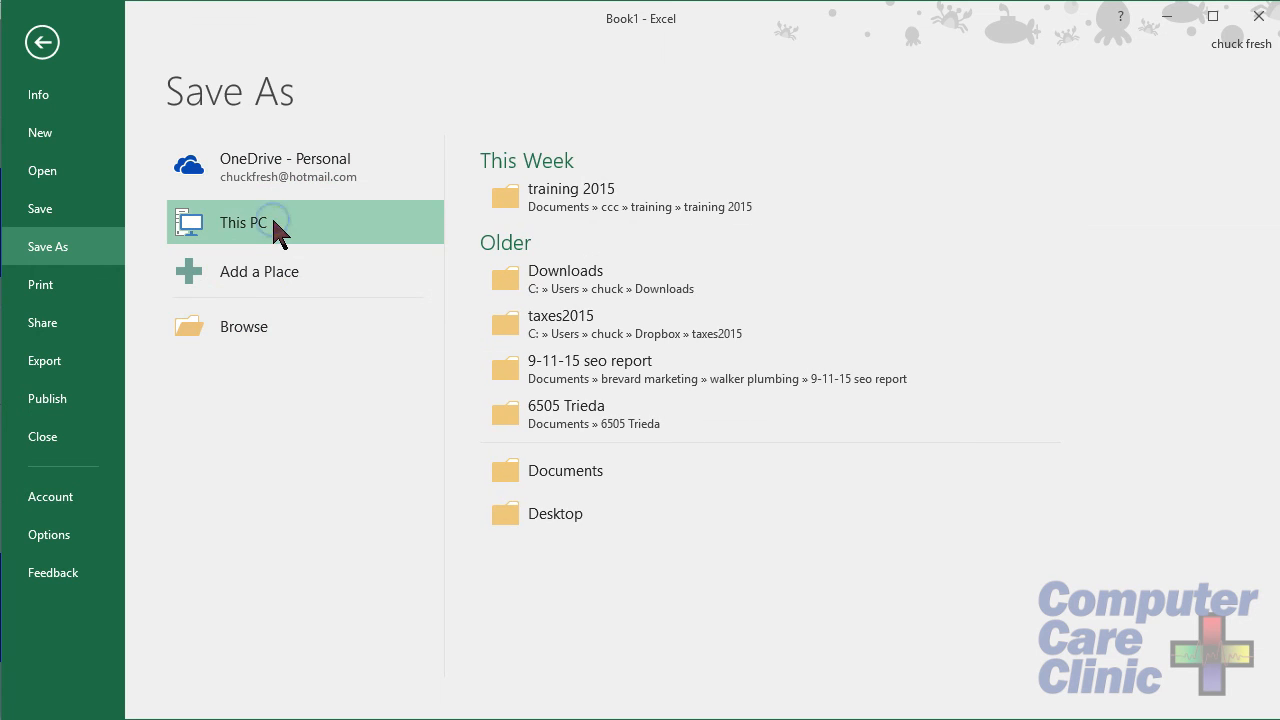
pyautogui.click(587, 474)
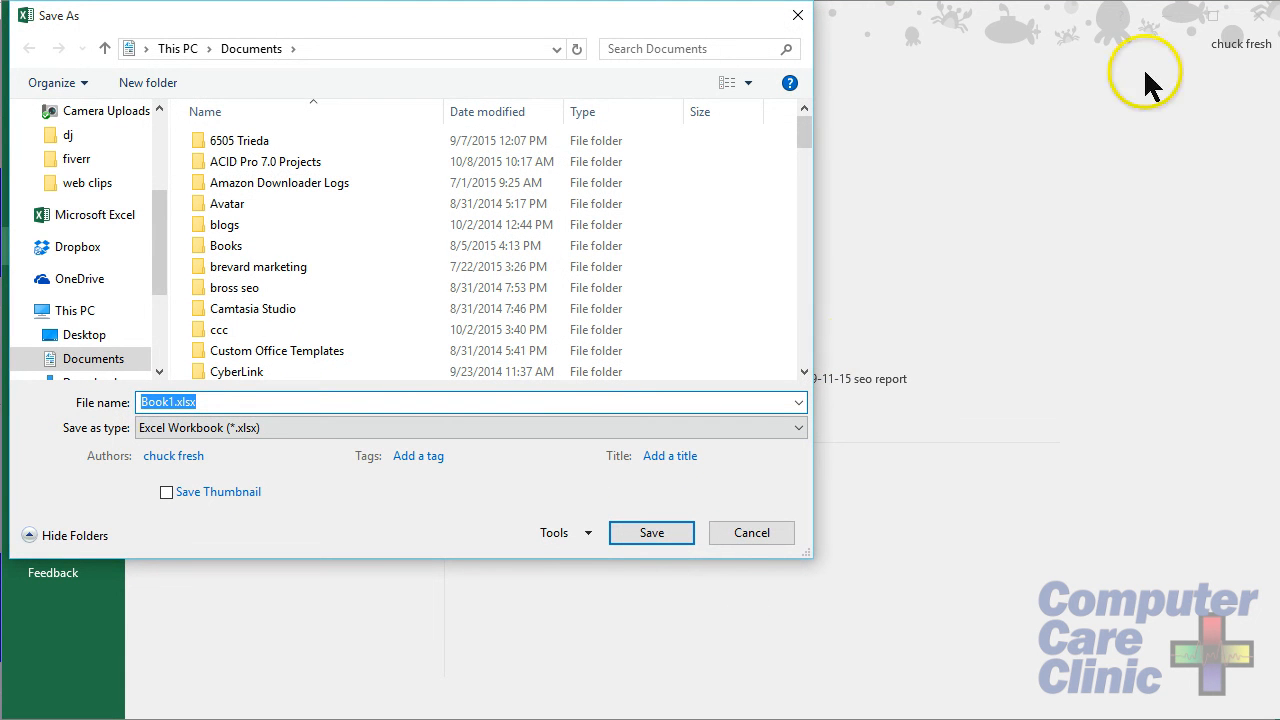
pyautogui.write('my')
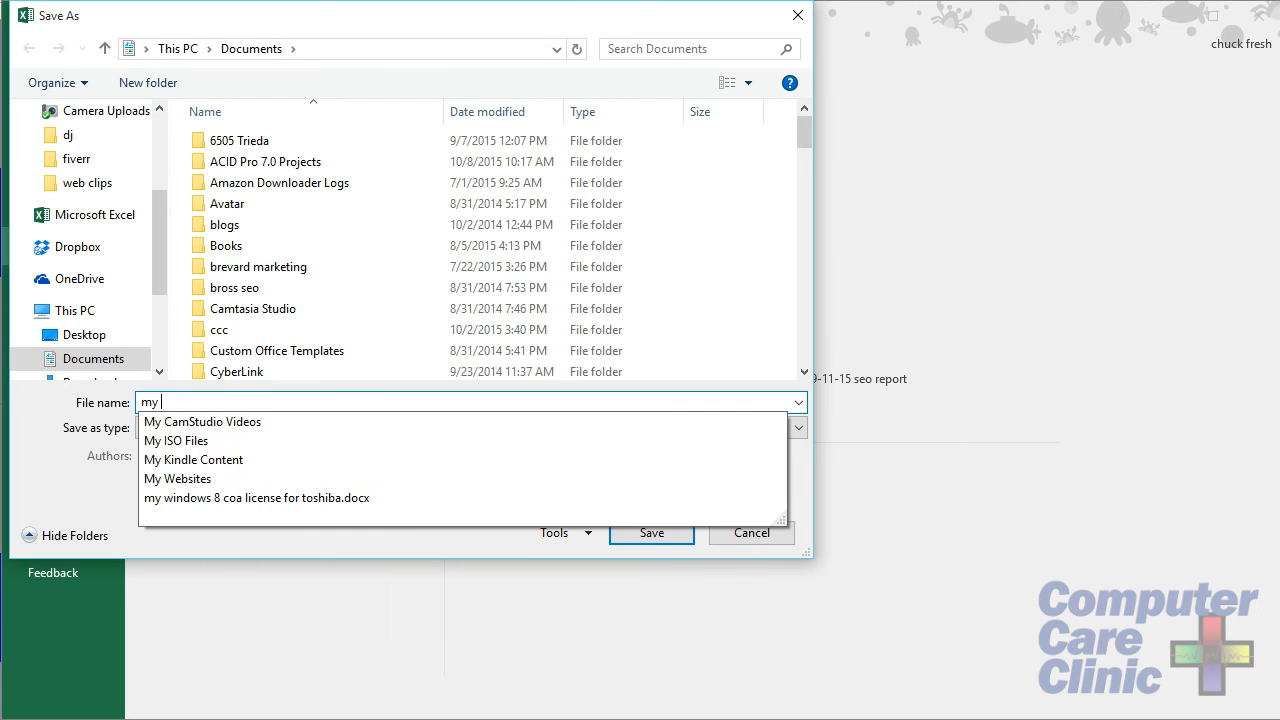
pyautogui.write(' first wo')
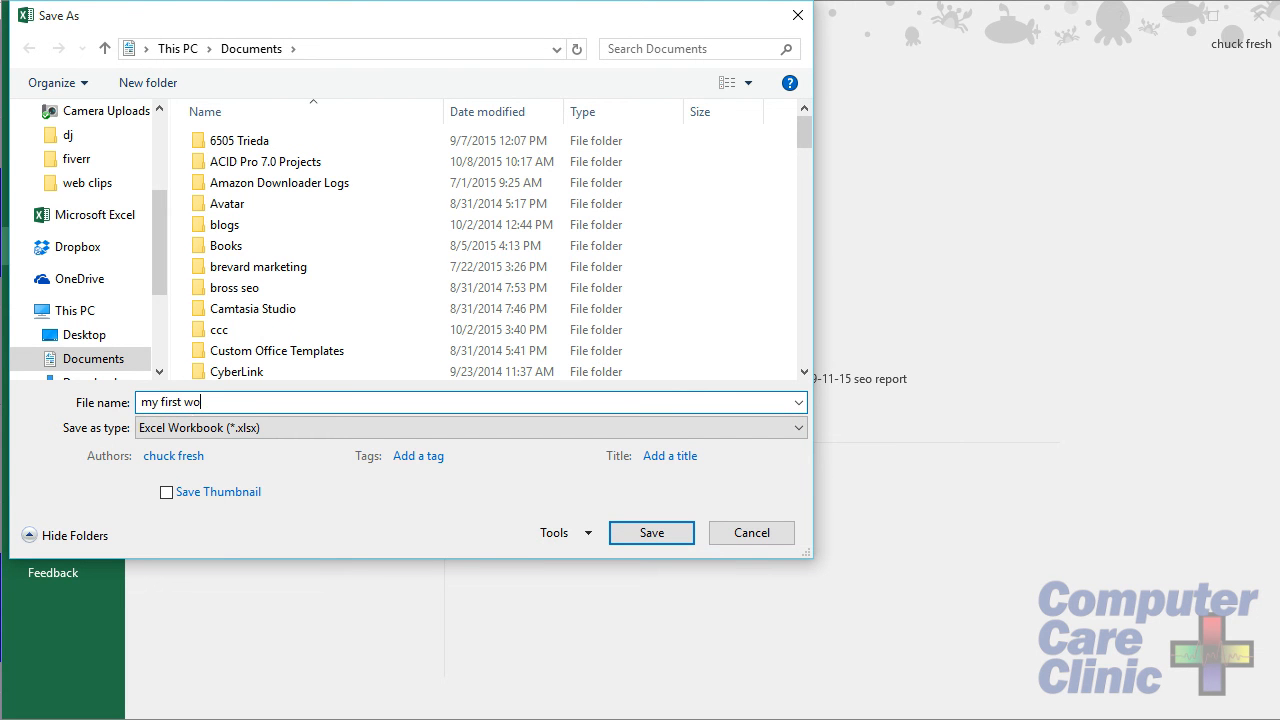
pyautogui.write('rkbook')
pyautogui.press('Return')
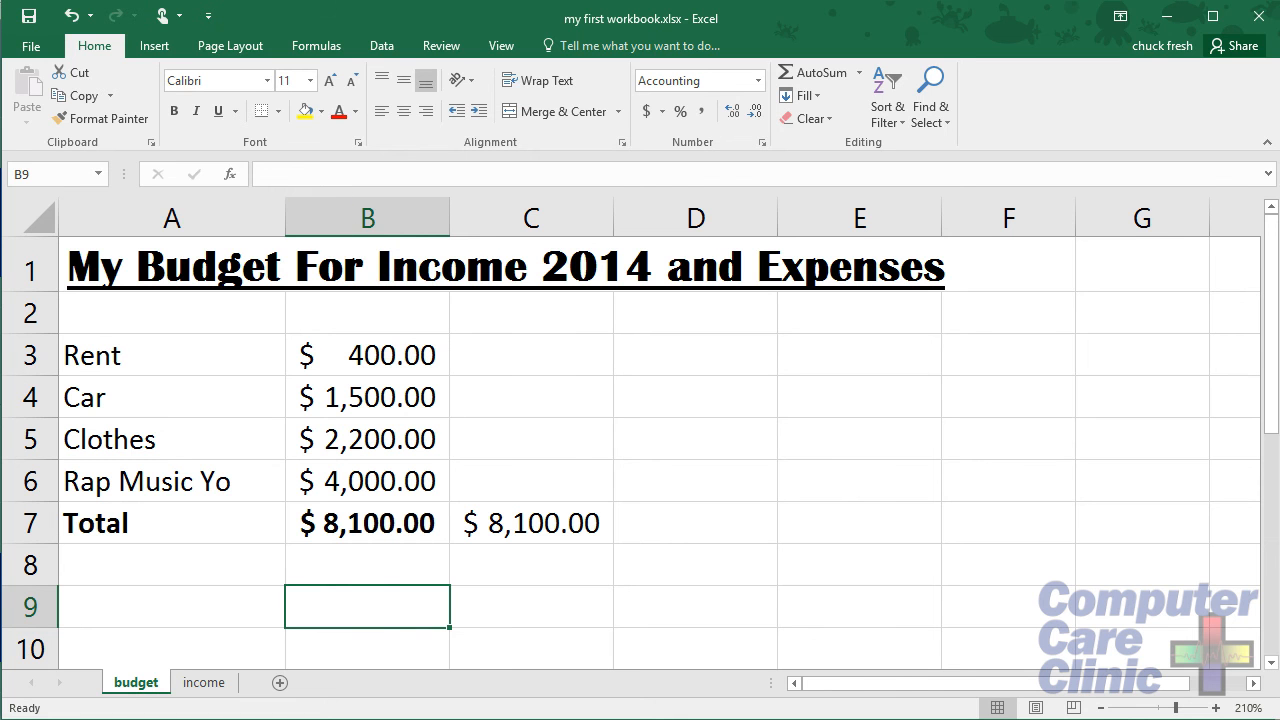
# Step: Open the recent file my first workbook.xlsx stored in Documents
pyautogui.click(30, 50)
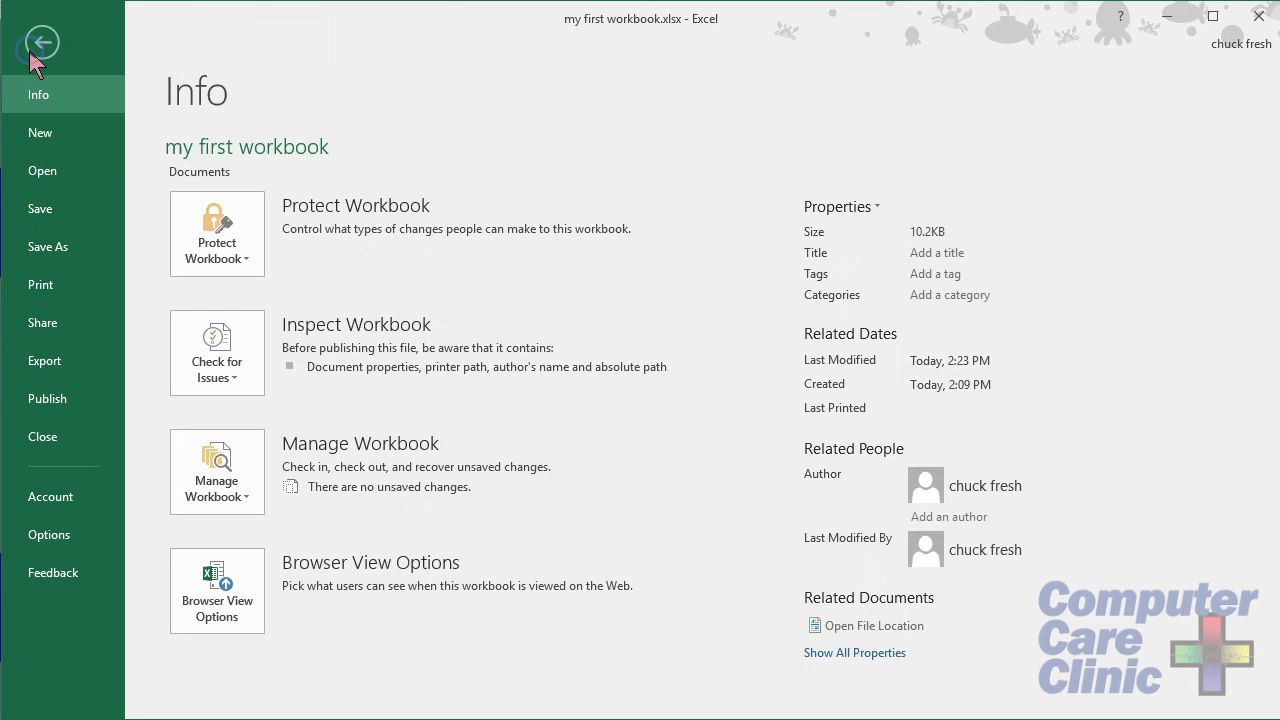
pyautogui.click(64, 174)
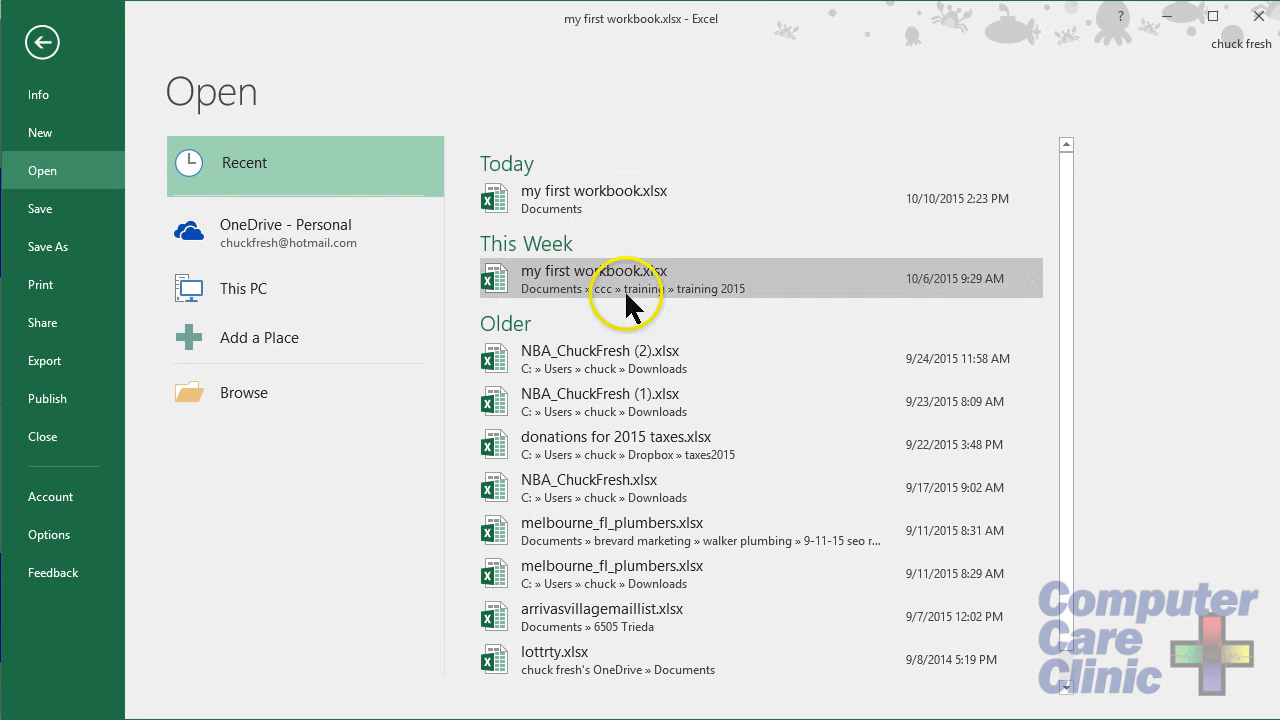
pyautogui.click(635, 190)
pyautogui.click(625, 195)
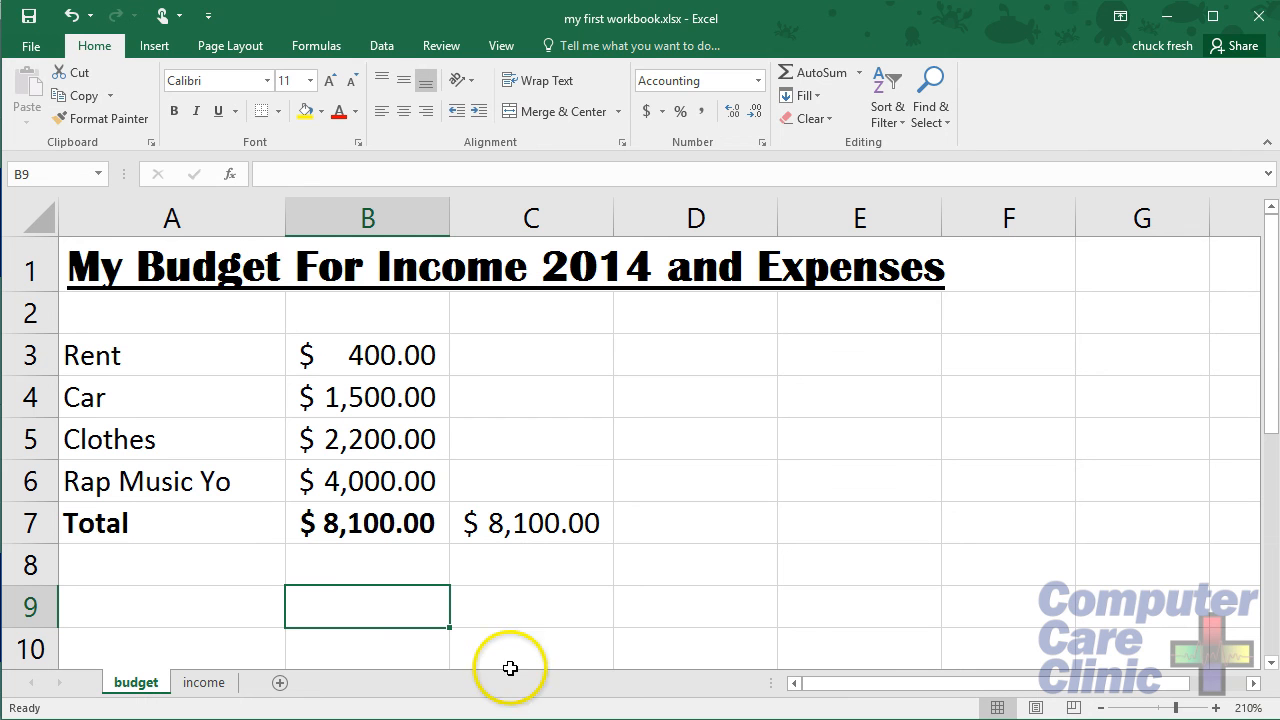
# Step: Create a new workbook from the Business analysis feature tour template and show its My Cashflow sheet
pyautogui.click(33, 48)
pyautogui.click(40, 130)
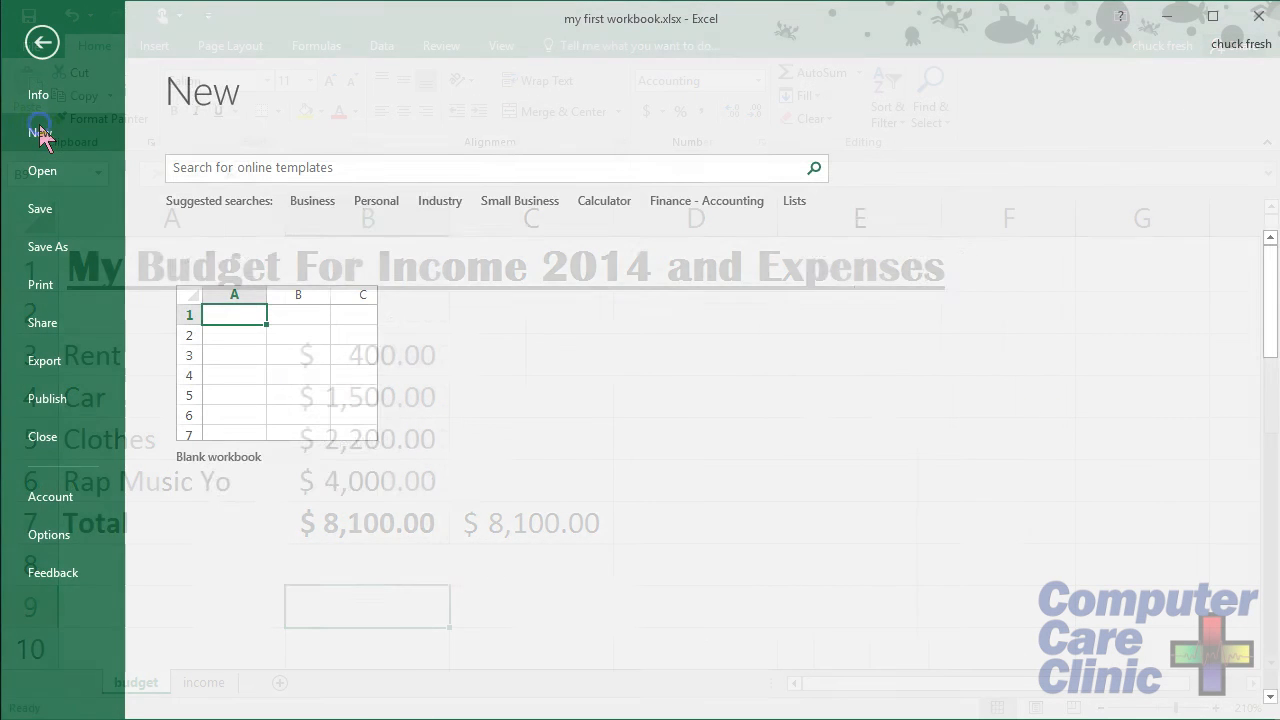
pyautogui.doubleClick(757, 393)
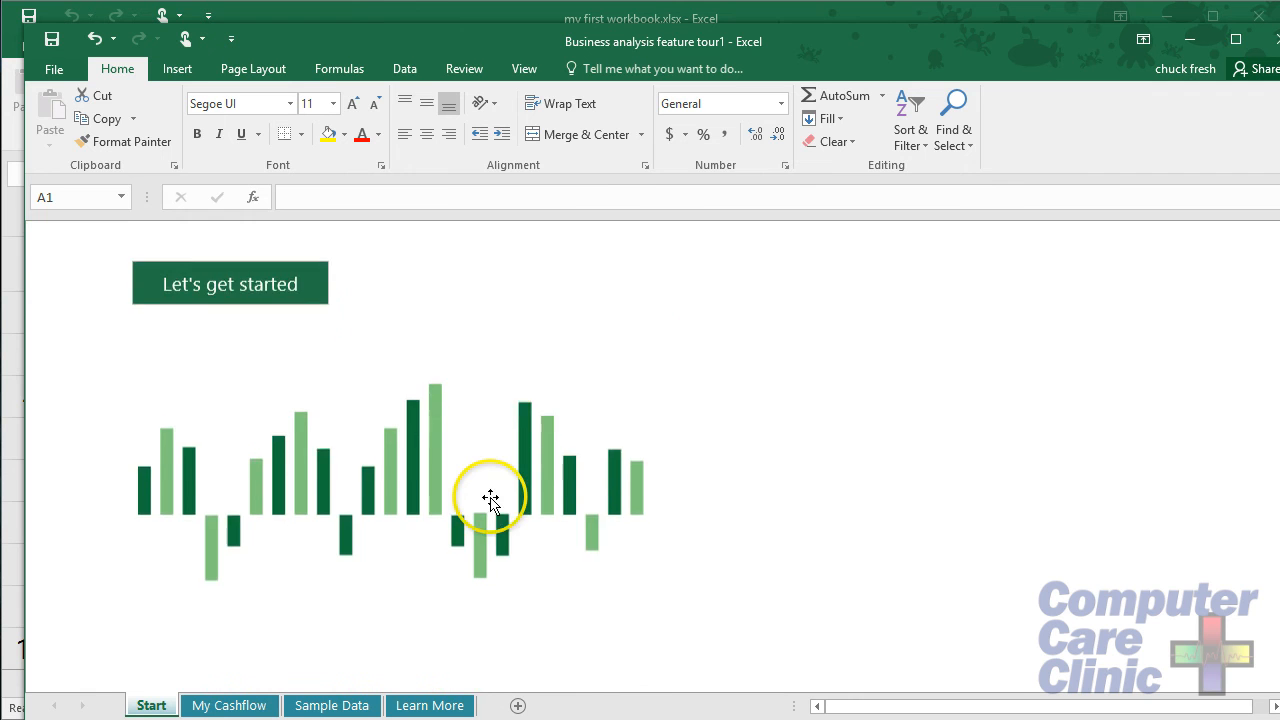
pyautogui.click(229, 706)
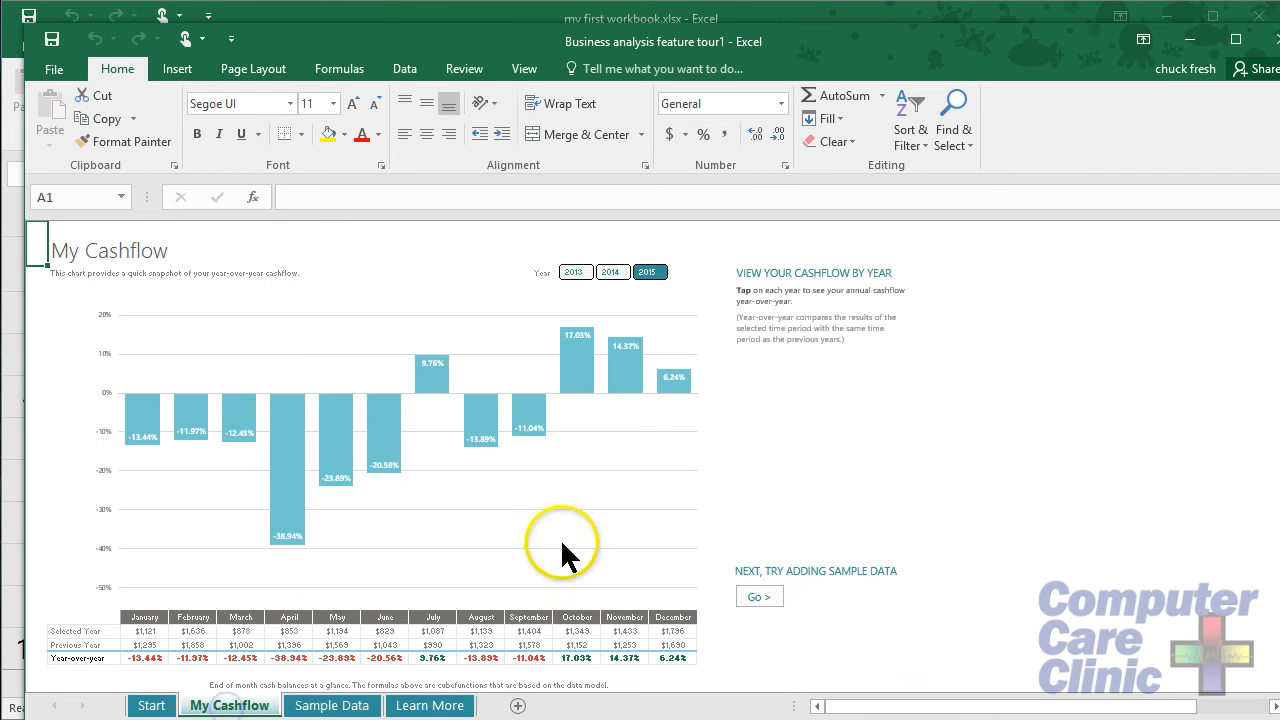
# Step: Show the Sample Data sheet and view the filter options of its Transaction Type column
pyautogui.click(331, 706)
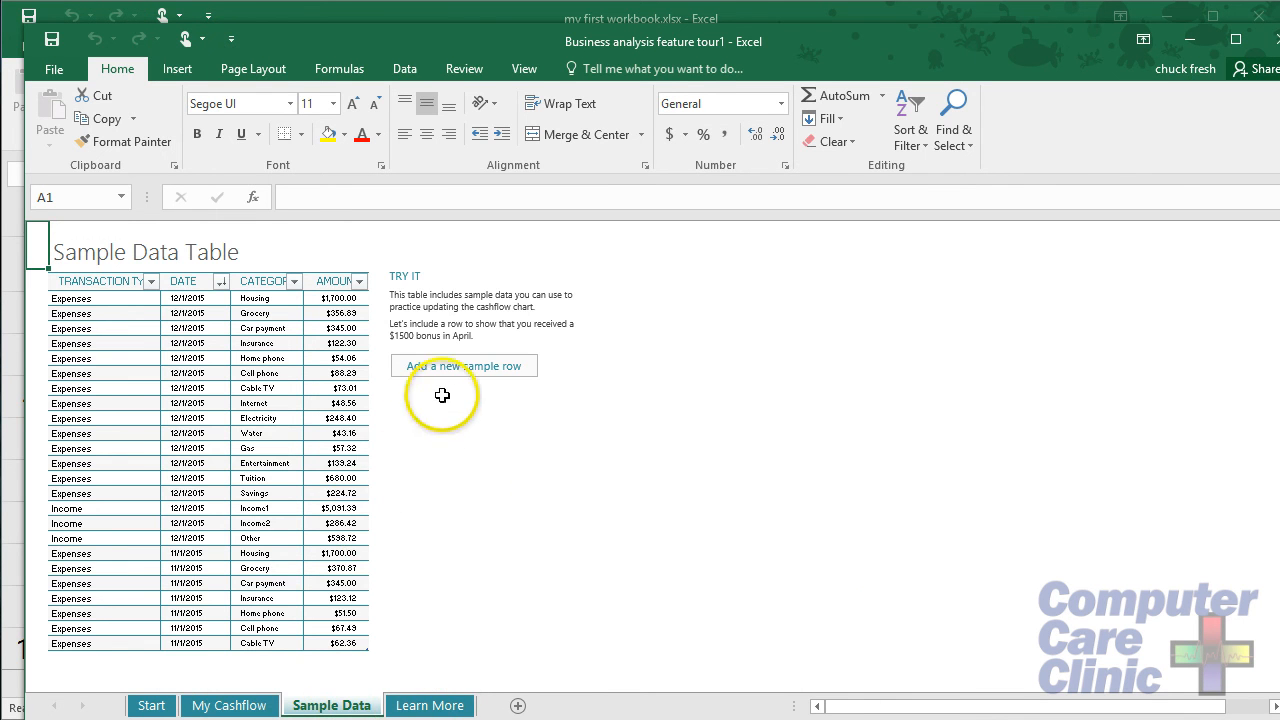
pyautogui.scroll(4, 264, 322)
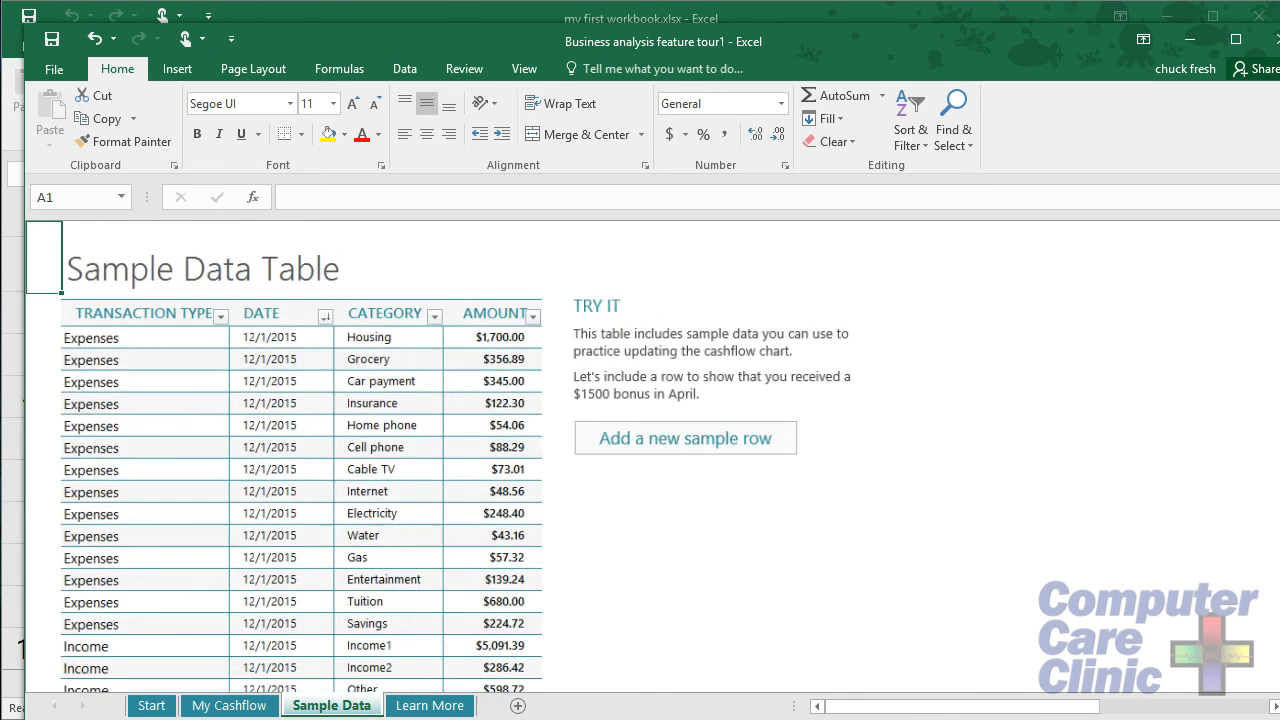
pyautogui.click(261, 338)
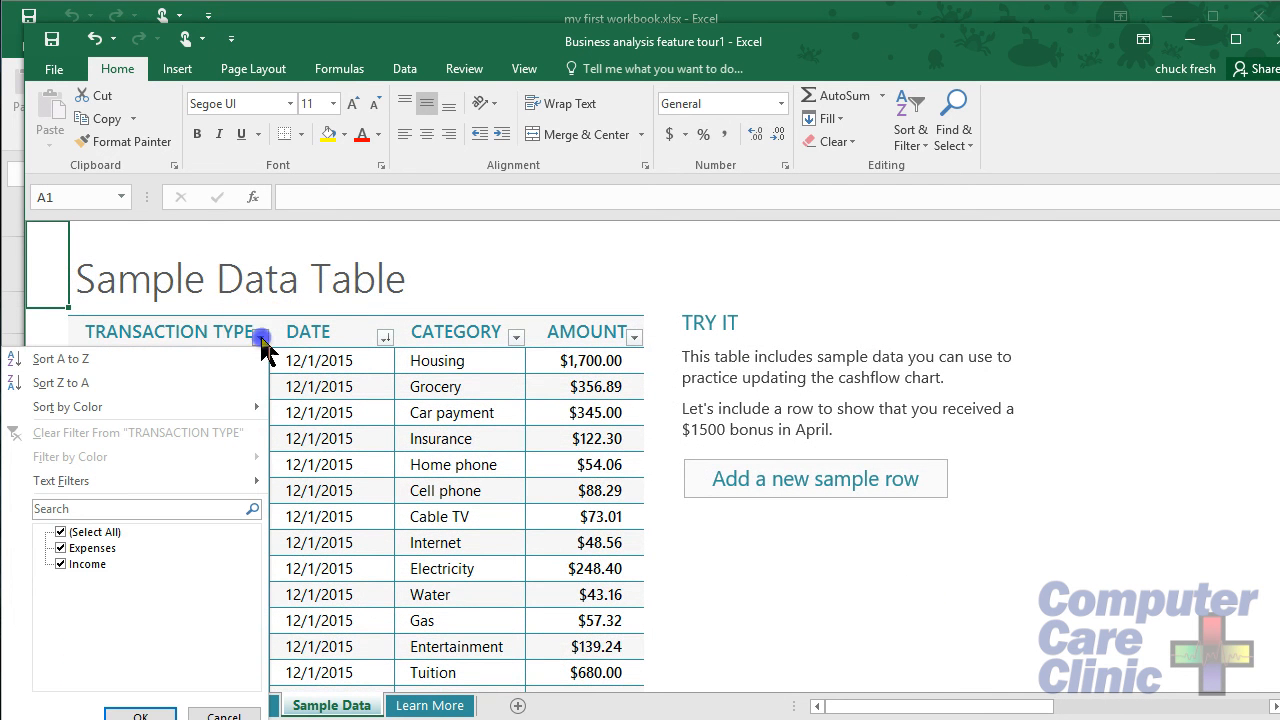
pyautogui.click(261, 342)
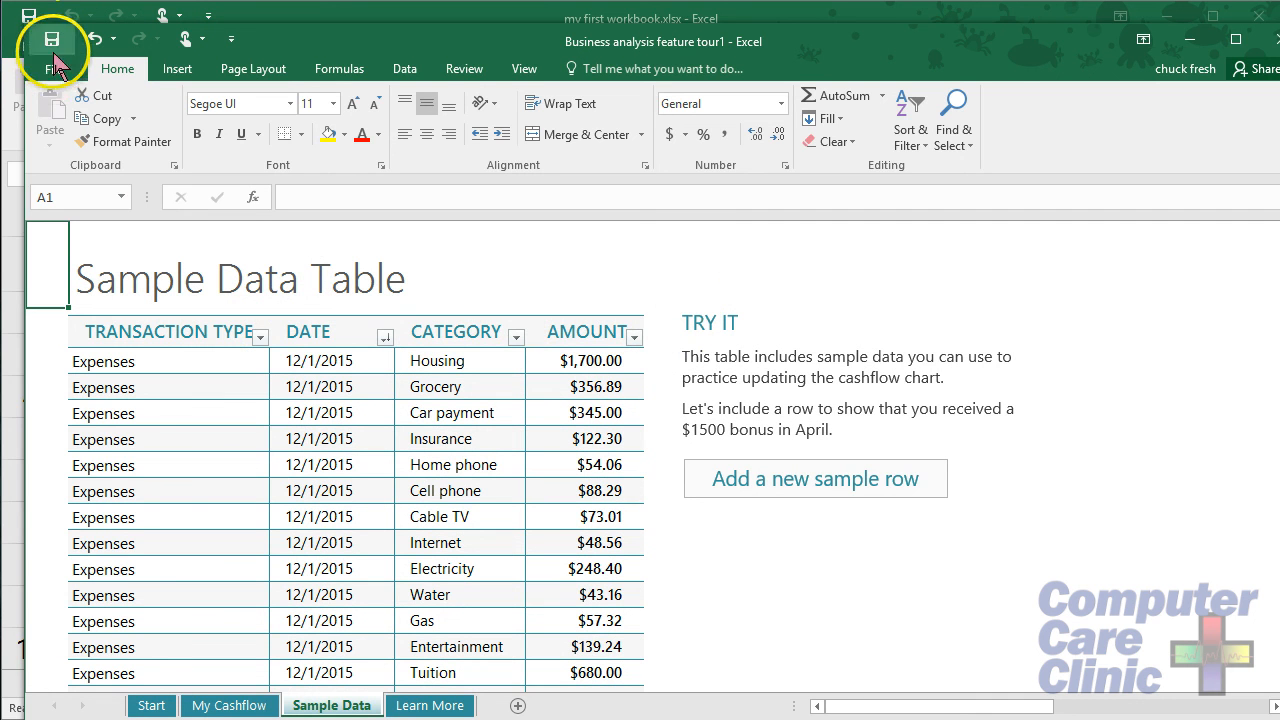
# Step: Close the Business analysis feature tour workbook without saving its changes
pyautogui.click(58, 76)
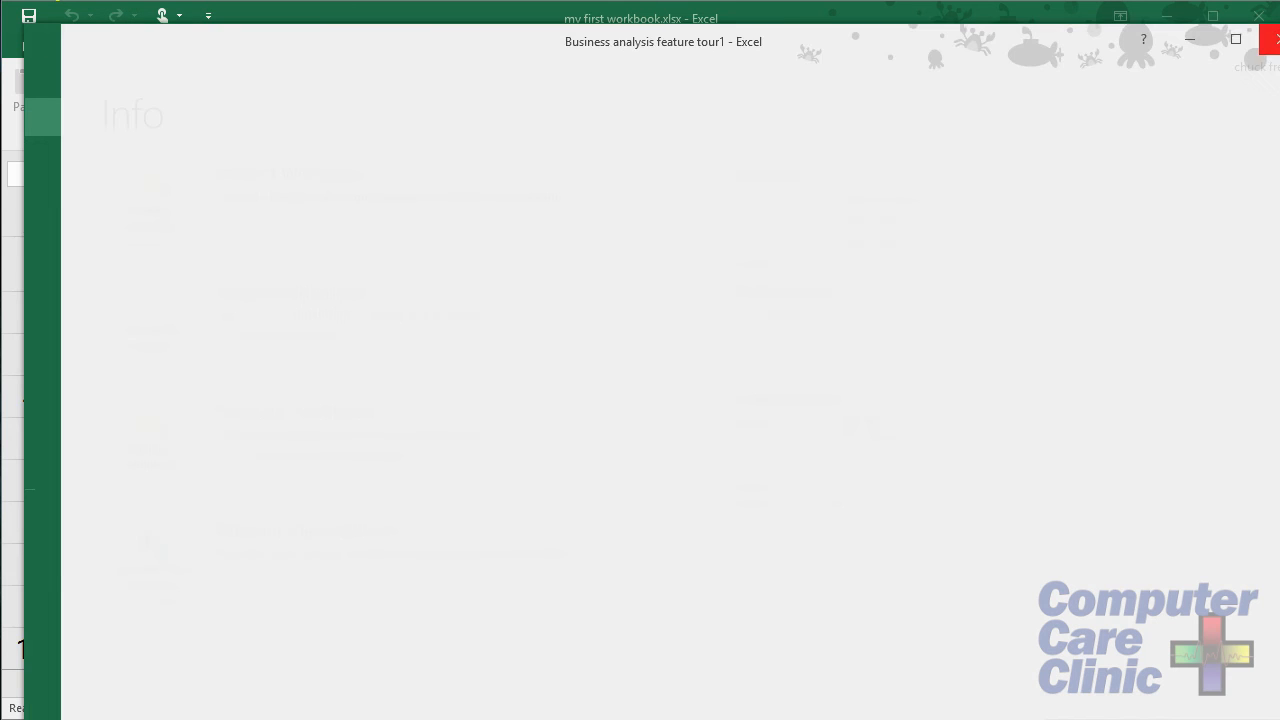
pyautogui.click(1276, 40)
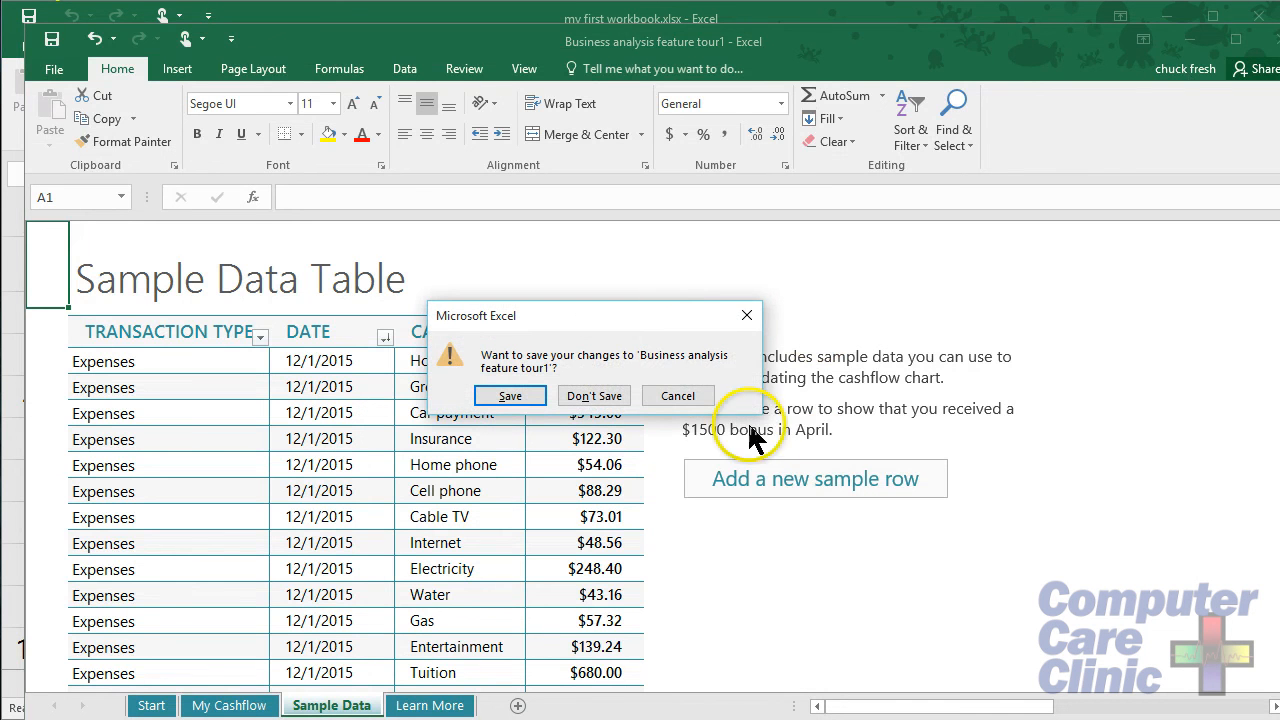
pyautogui.click(607, 395)
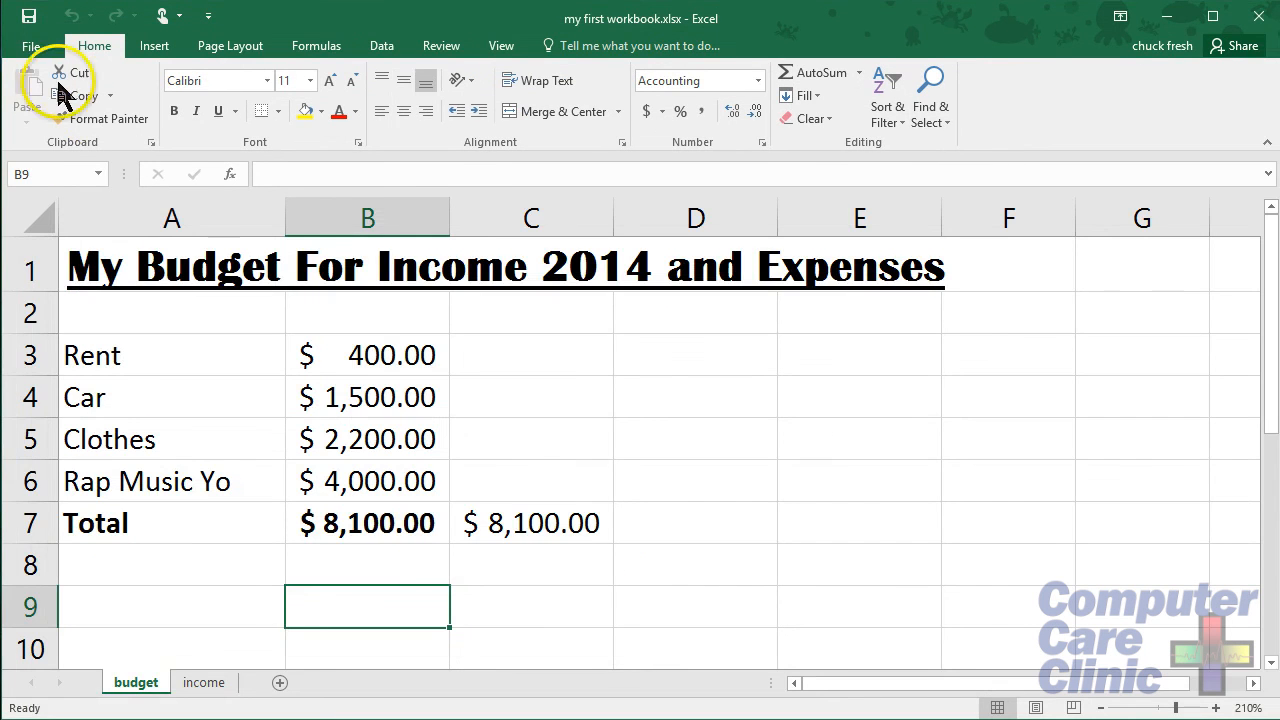
# Step: Create a new workbook from the Family budget (monthly) template
pyautogui.click(32, 46)
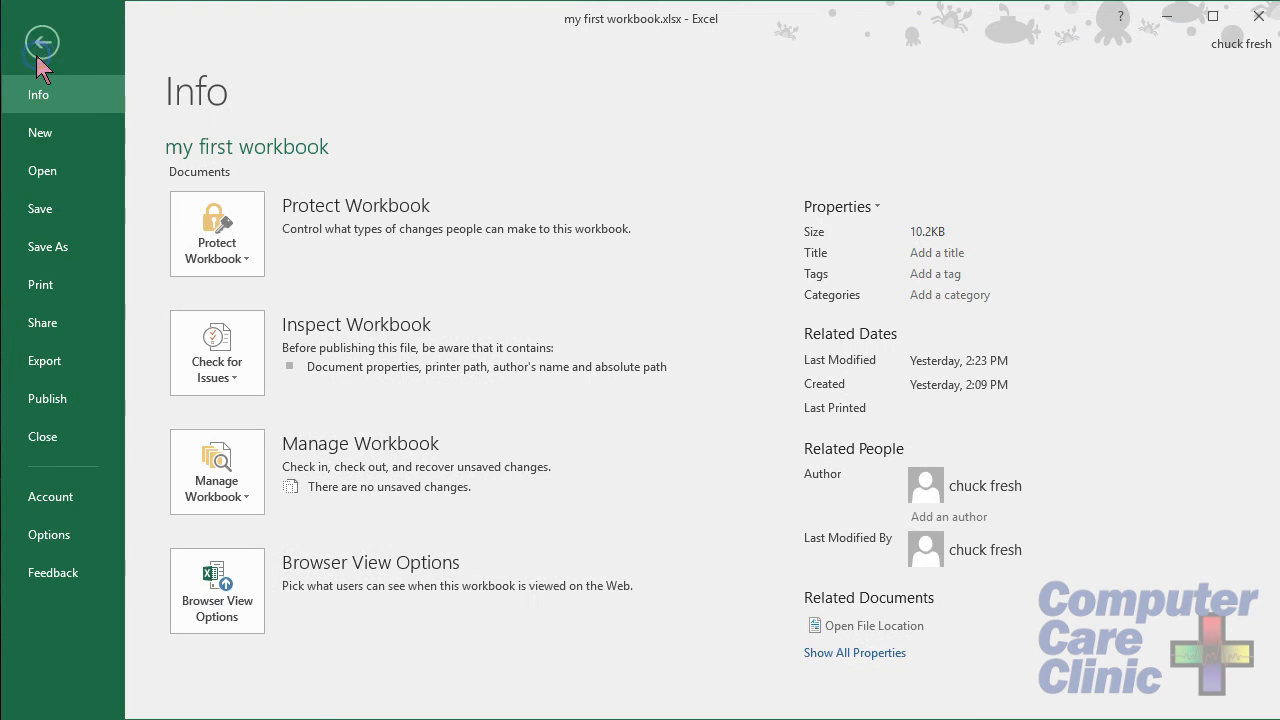
pyautogui.click(28, 134)
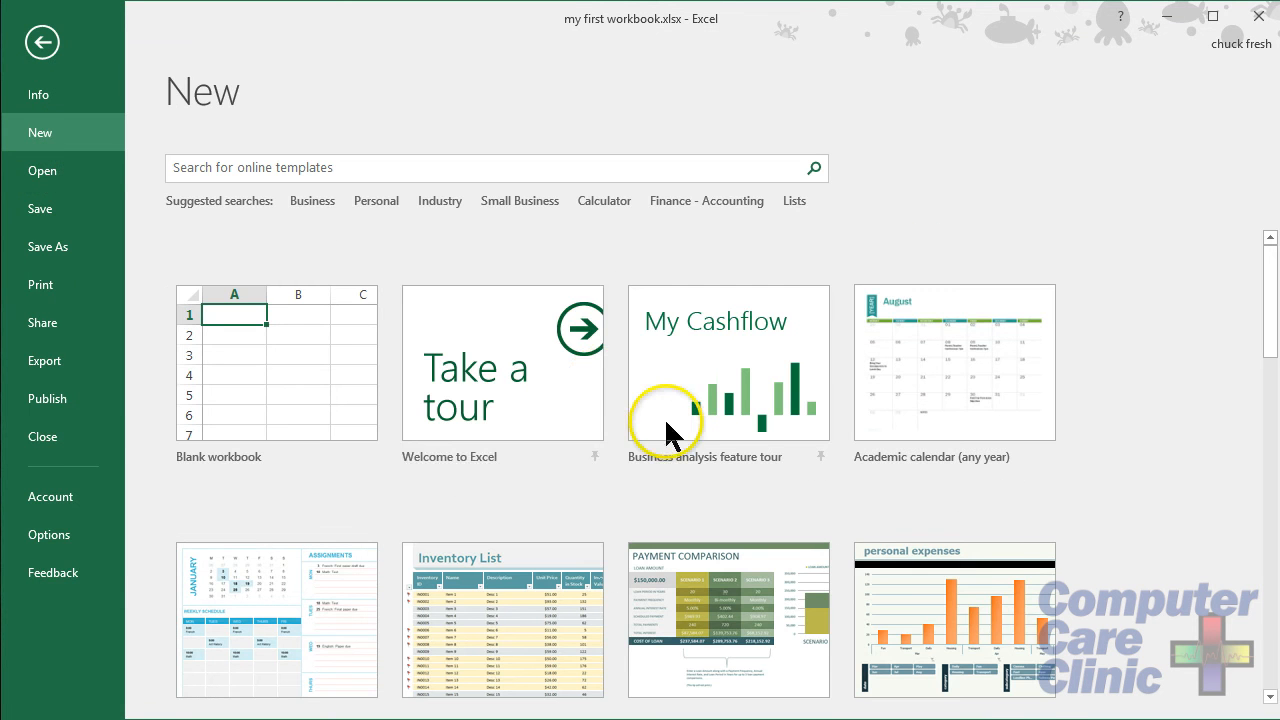
pyautogui.scroll(-2, 907, 438)
pyautogui.scroll(-3, 912, 455)
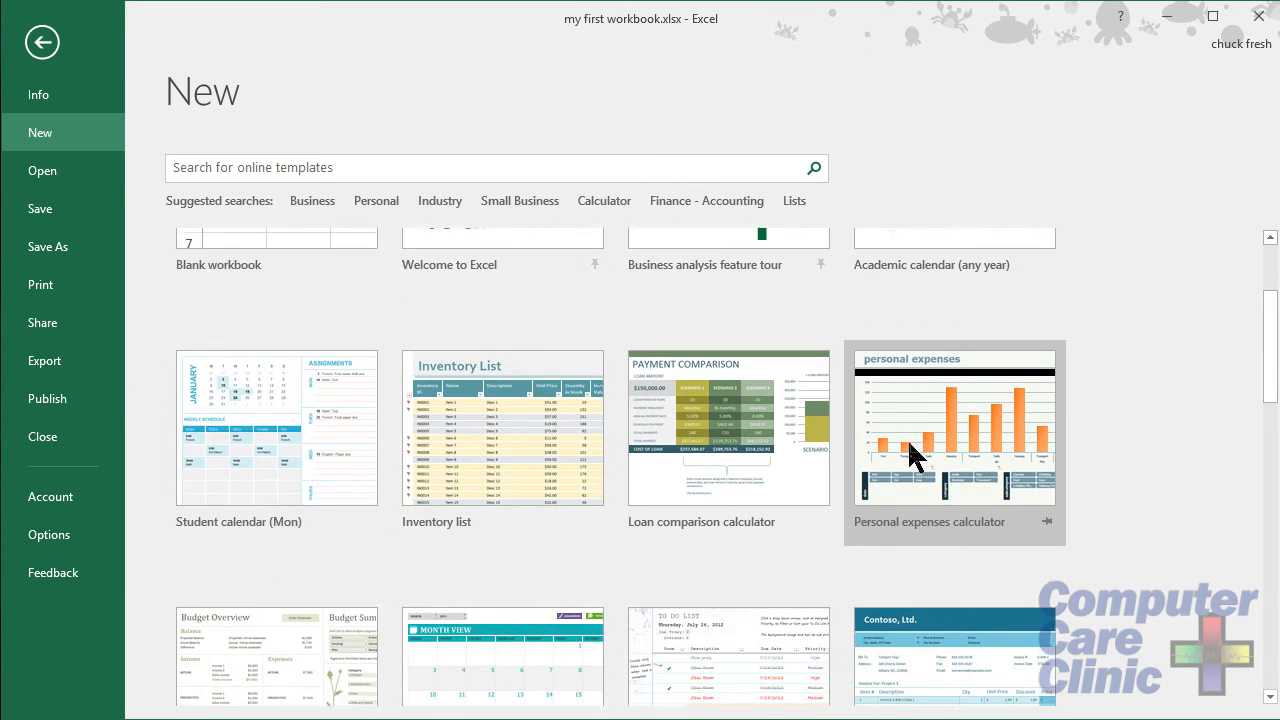
pyautogui.scroll(-2, 910, 455)
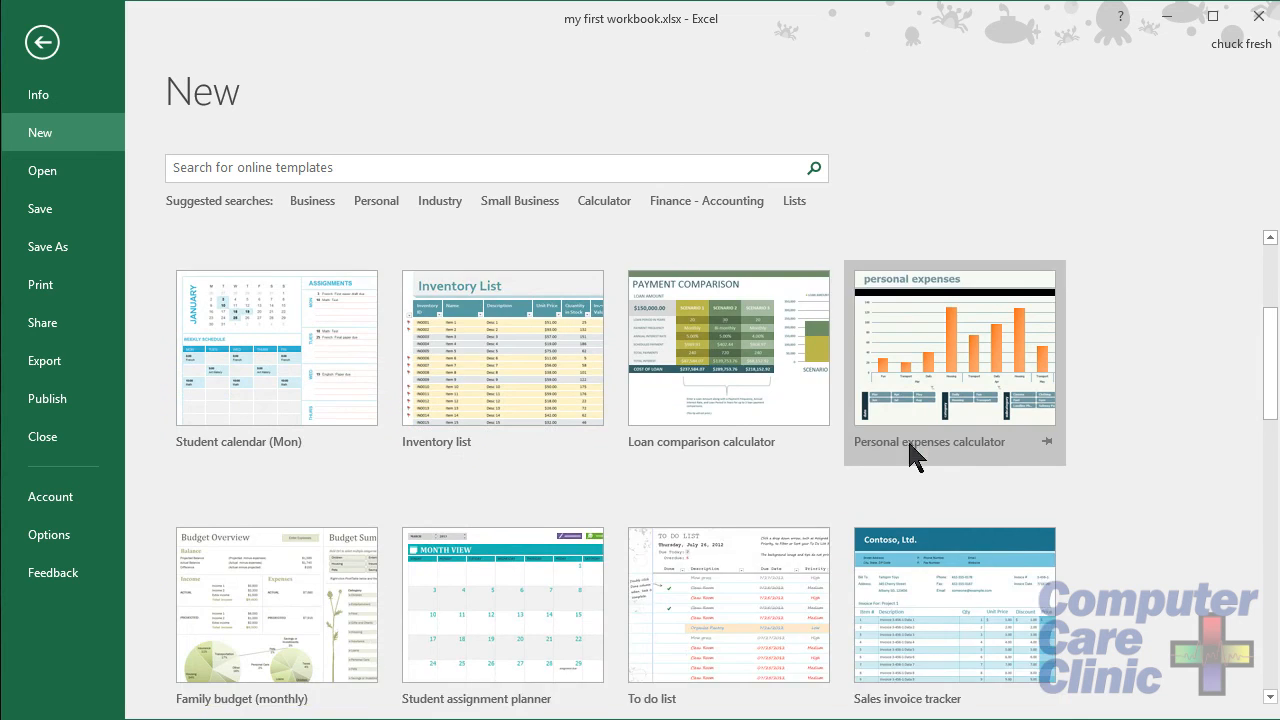
pyautogui.click(300, 538)
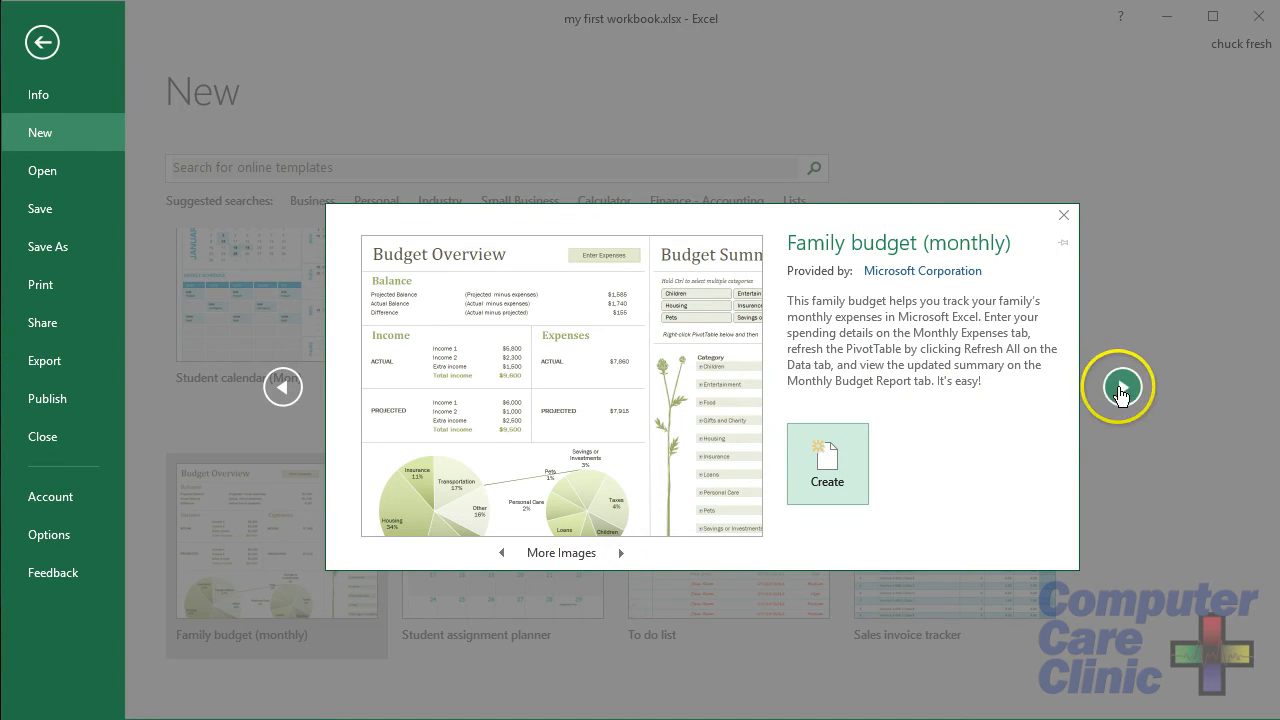
pyautogui.click(839, 477)
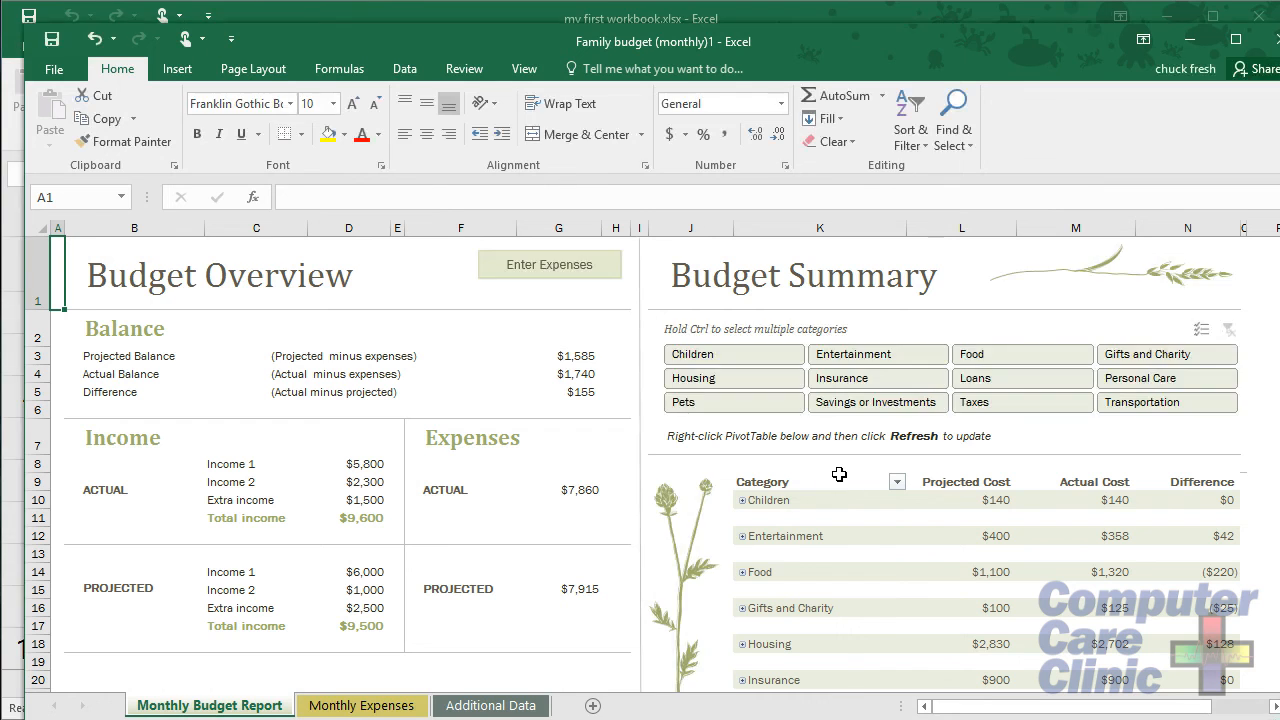
# Step: Examine the Monthly Budget Report sheet and the Monthly Expenses sheet, including the filter options of its Category column
pyautogui.scroll(-5, 839, 474)
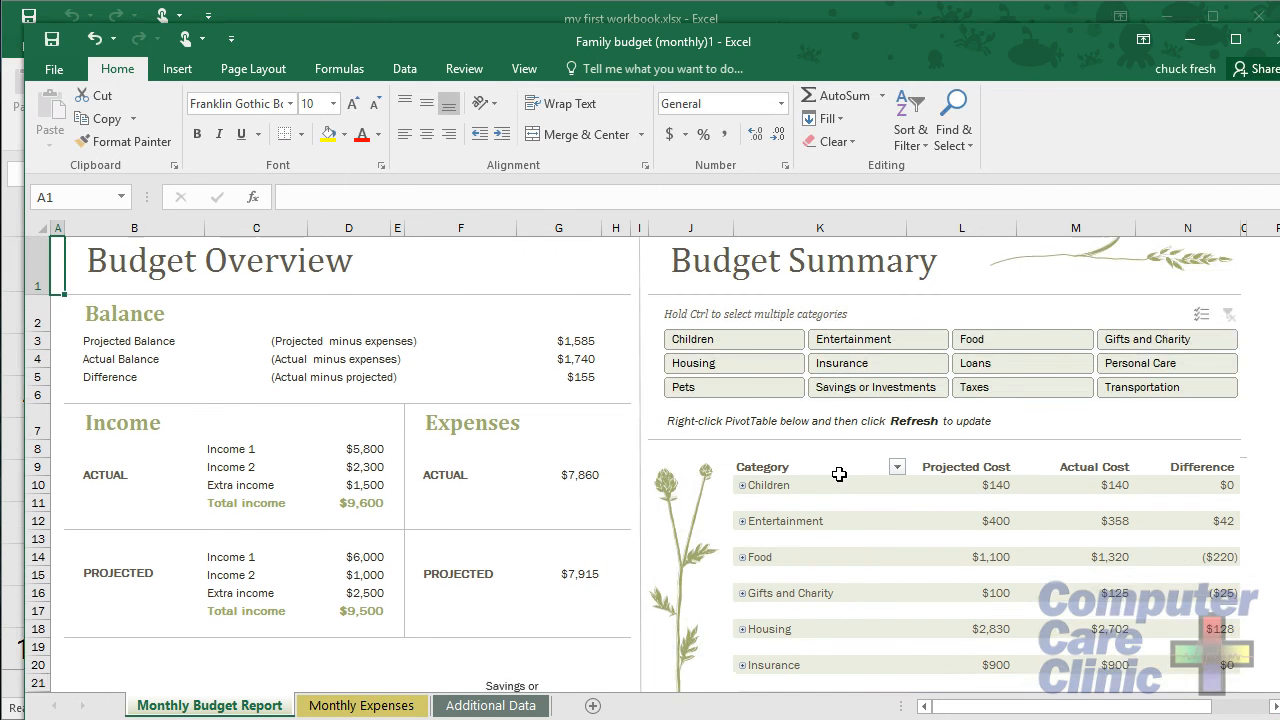
pyautogui.scroll(-4, 839, 474)
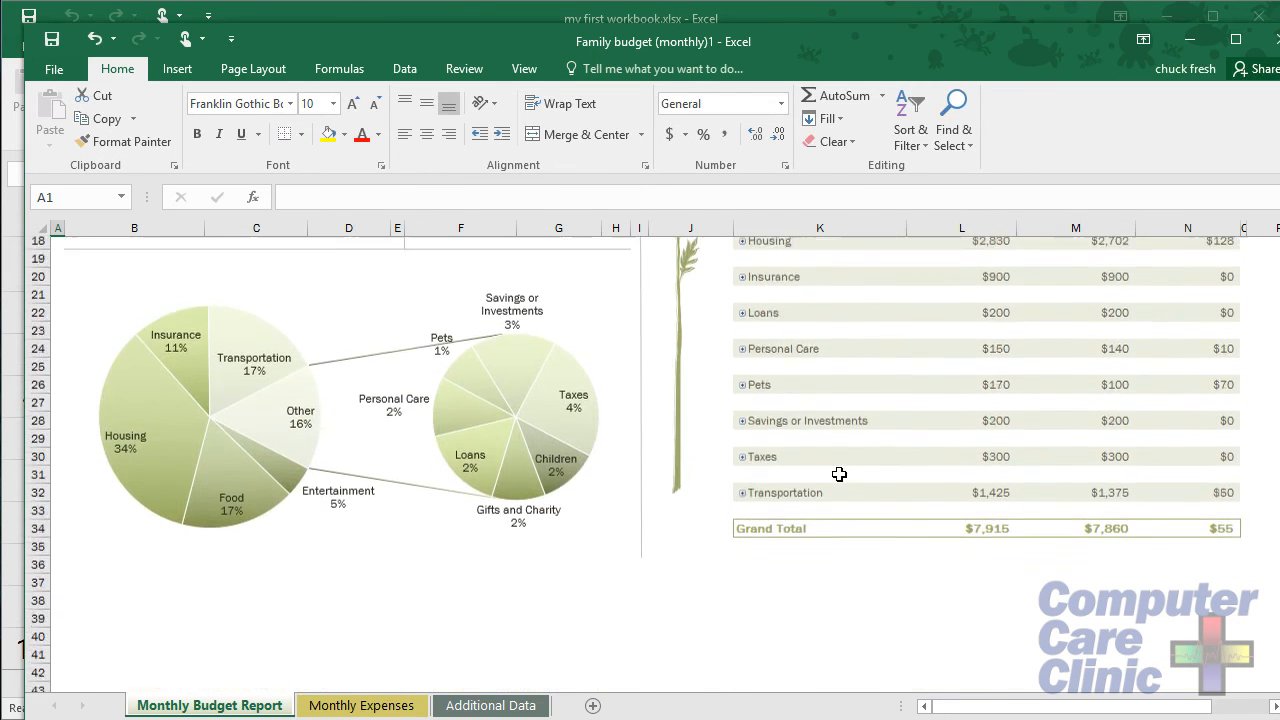
pyautogui.scroll(4, 839, 474)
pyautogui.scroll(5, 839, 474)
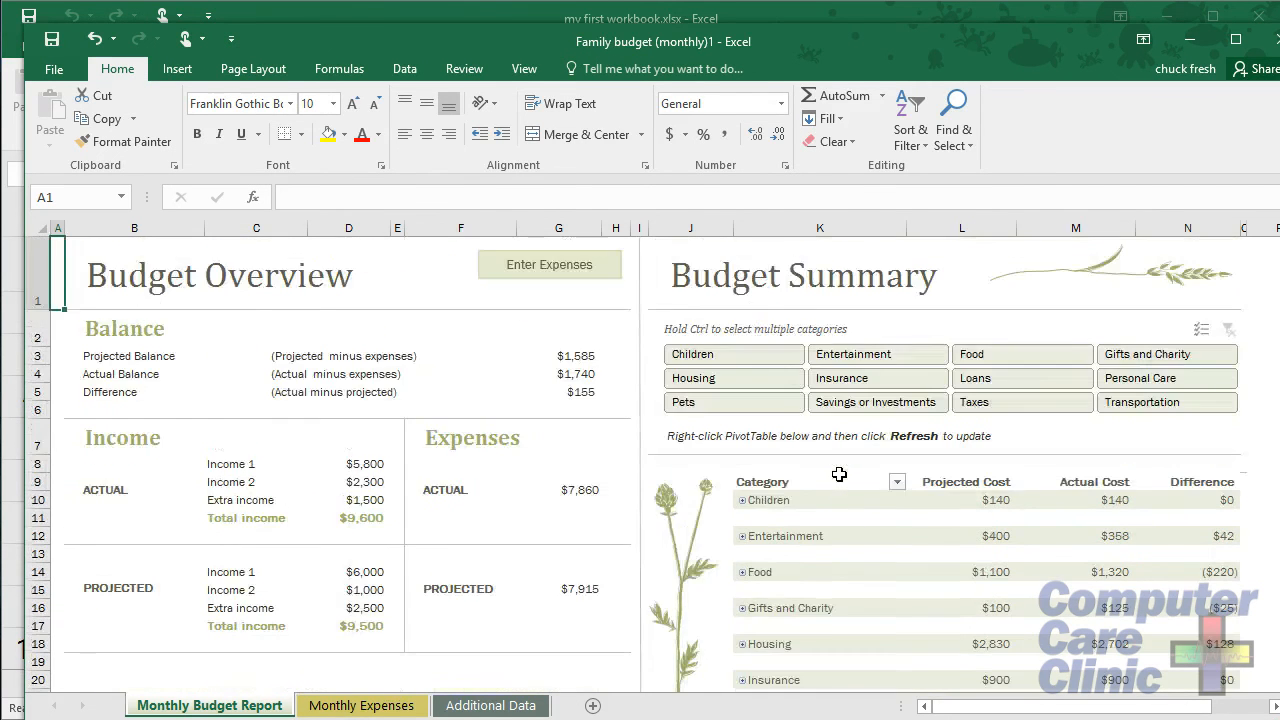
pyautogui.click(577, 275)
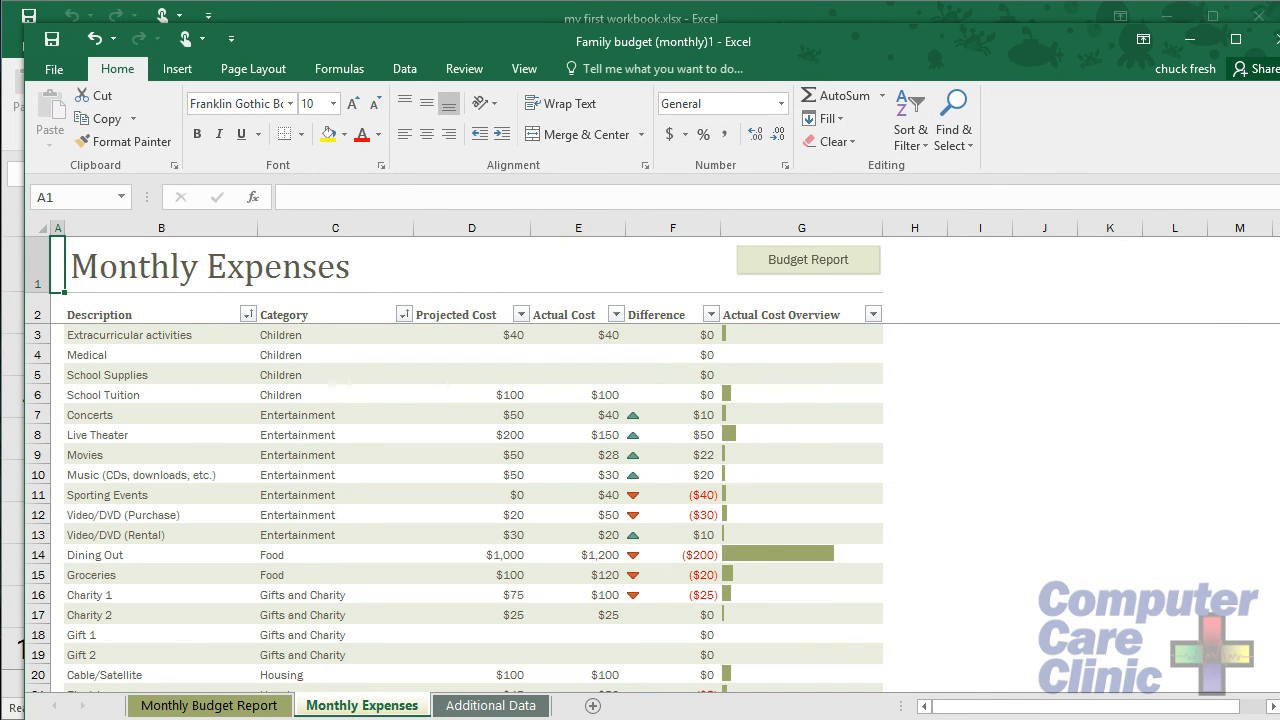
pyautogui.scroll(4, 1047, 577)
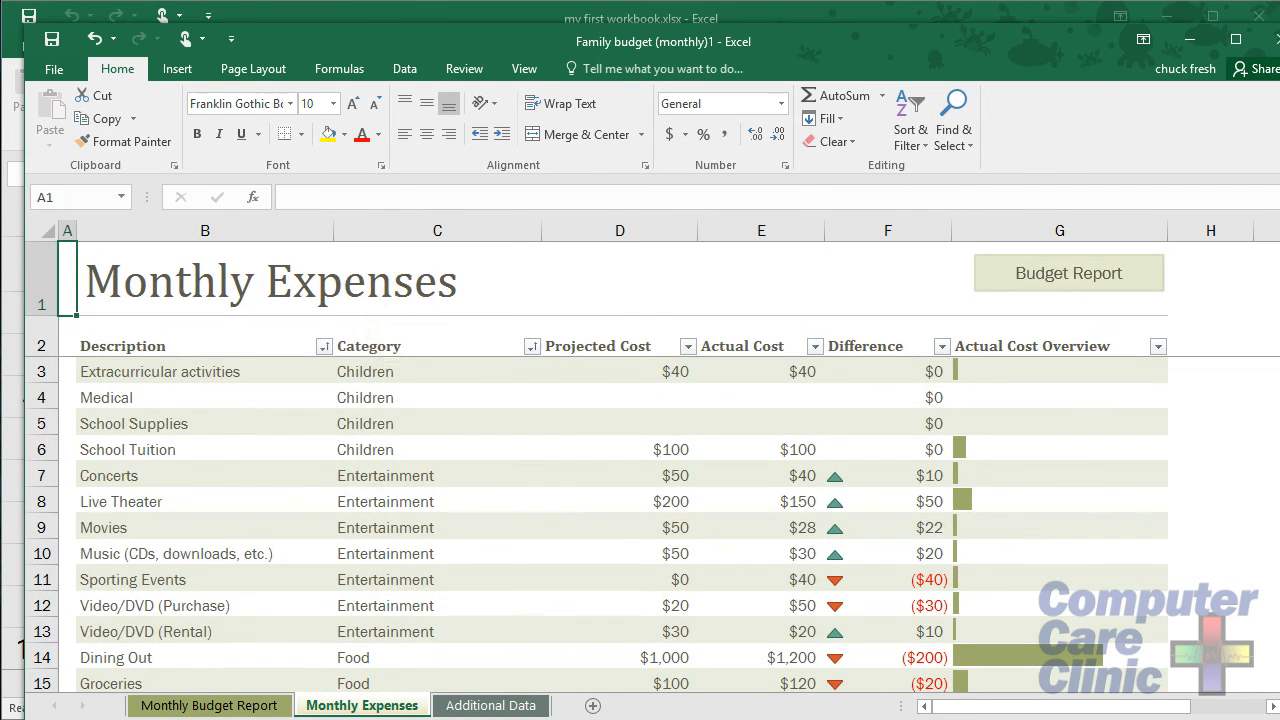
pyautogui.click(352, 365)
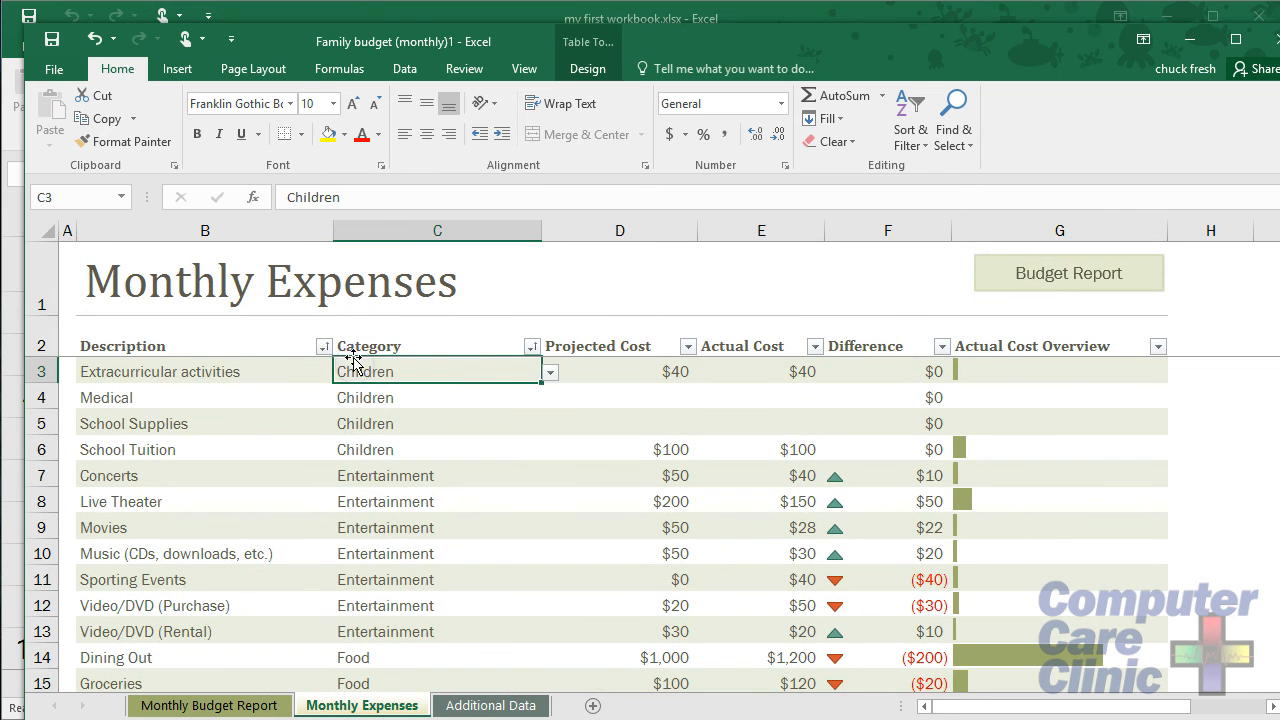
pyautogui.click(533, 346)
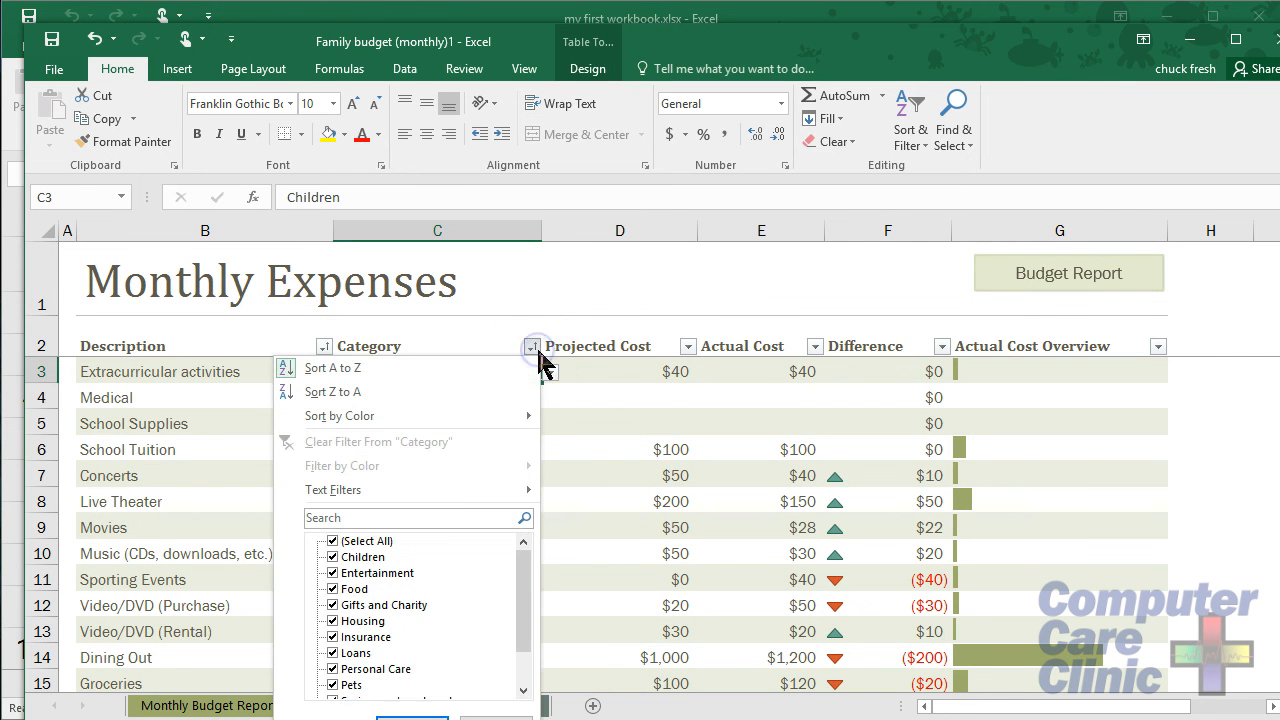
pyautogui.click(535, 348)
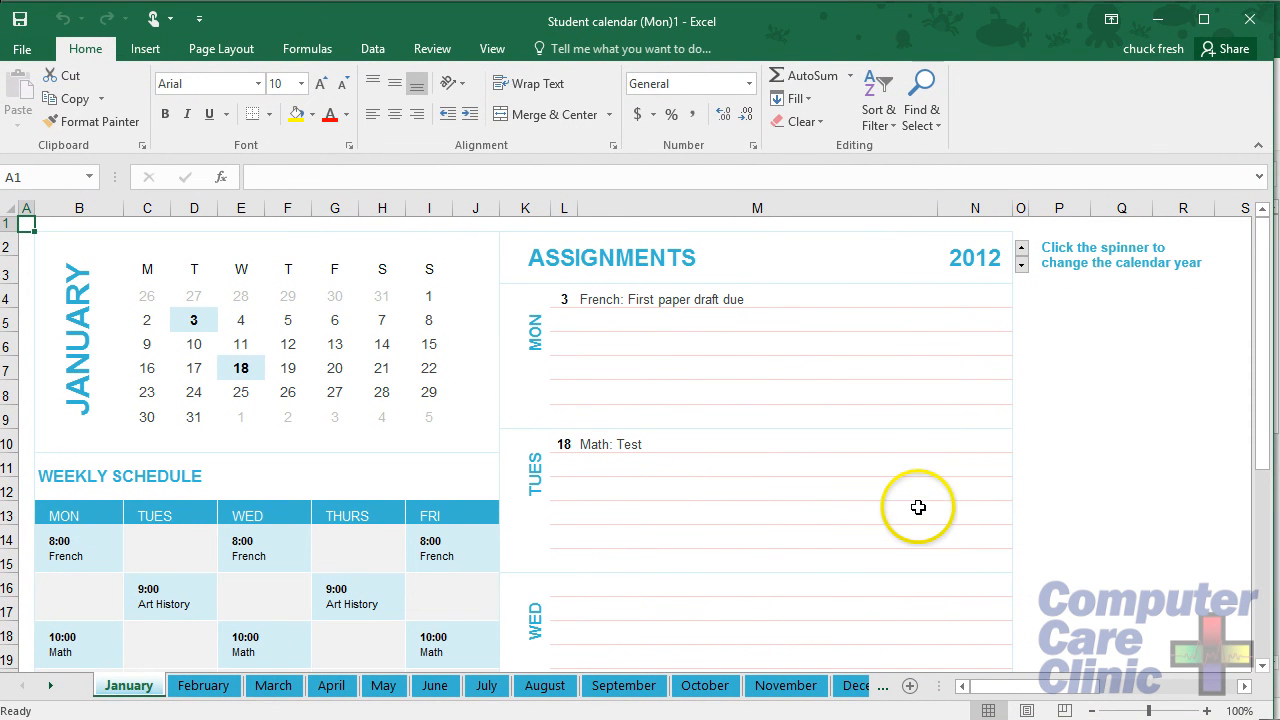
# Step: Go through the student calendar's month sheets from February to June
pyautogui.click(225, 686)
pyautogui.click(280, 686)
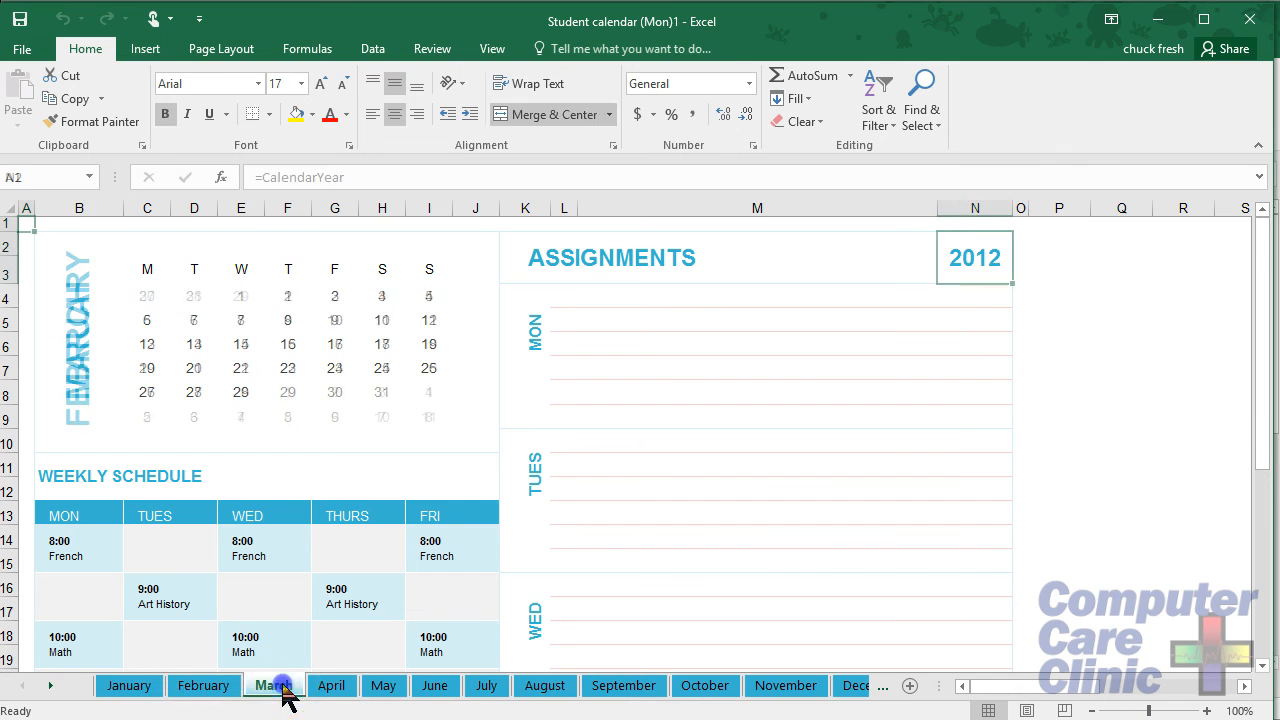
pyautogui.click(336, 690)
pyautogui.click(388, 692)
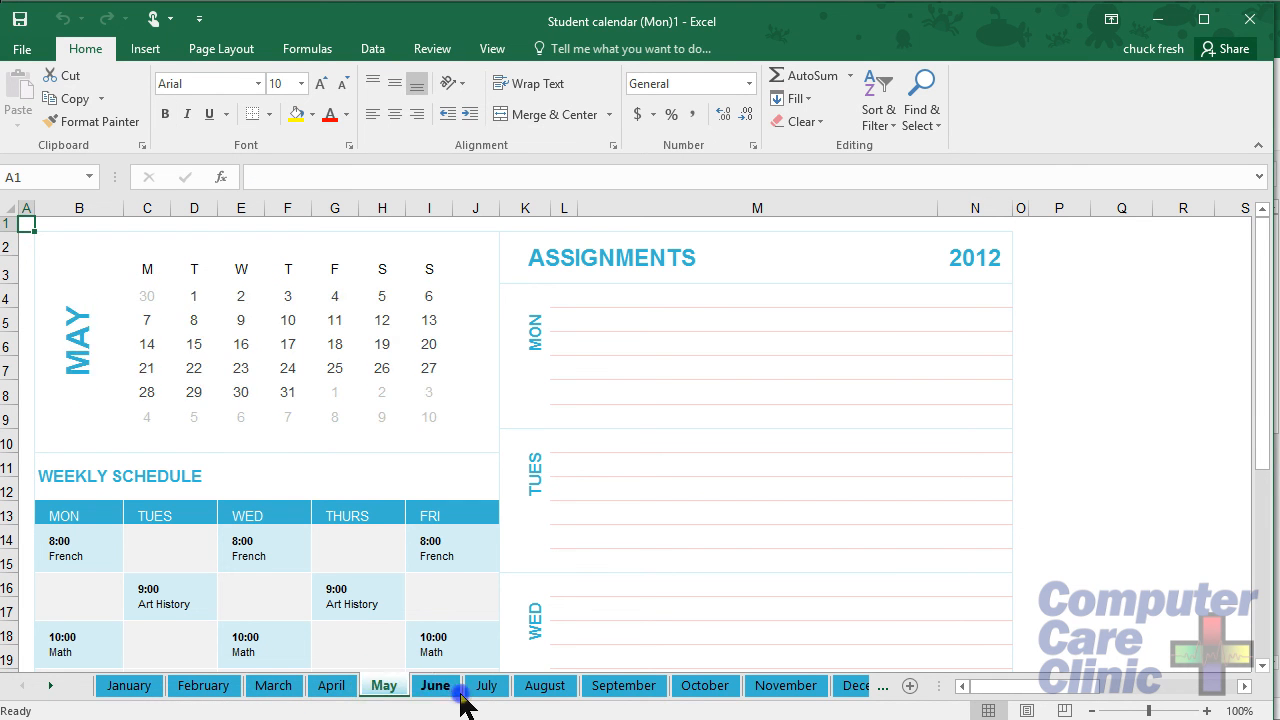
pyautogui.click(461, 697)
# Step: Enter "hello" in cell M8, within the Monday assignments of the June sheet
pyautogui.click(591, 316)
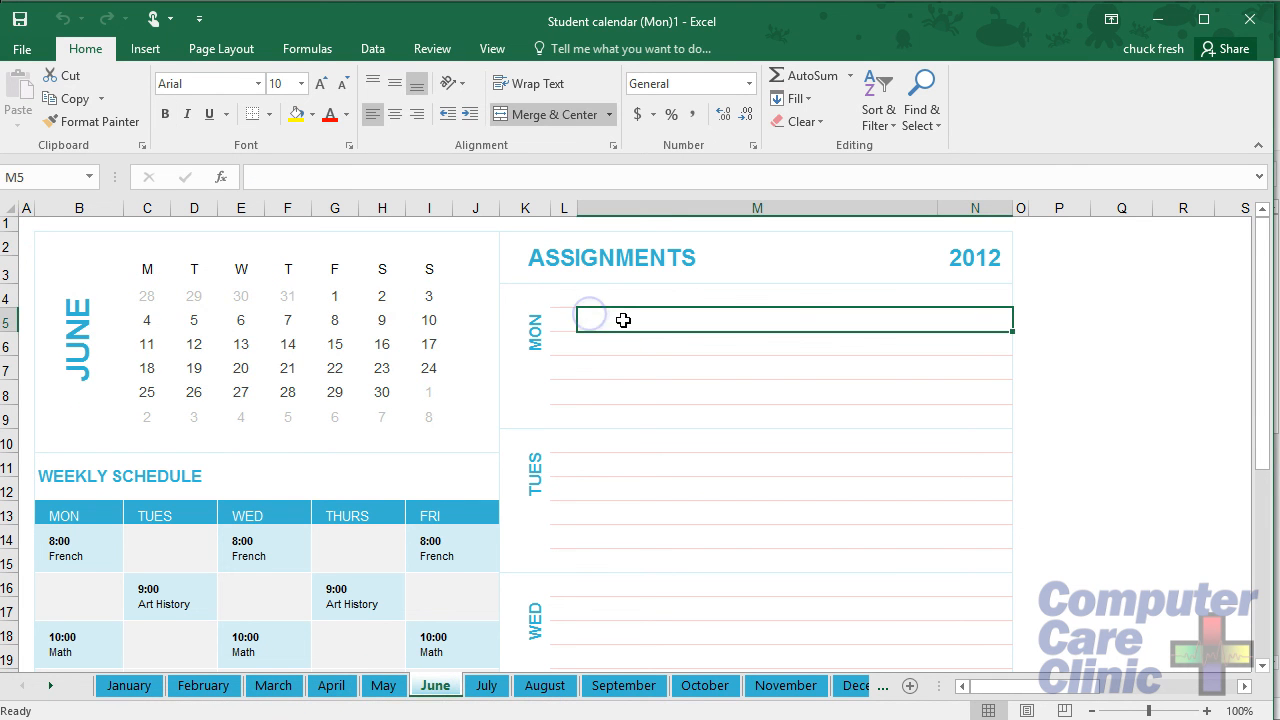
pyautogui.click(631, 359)
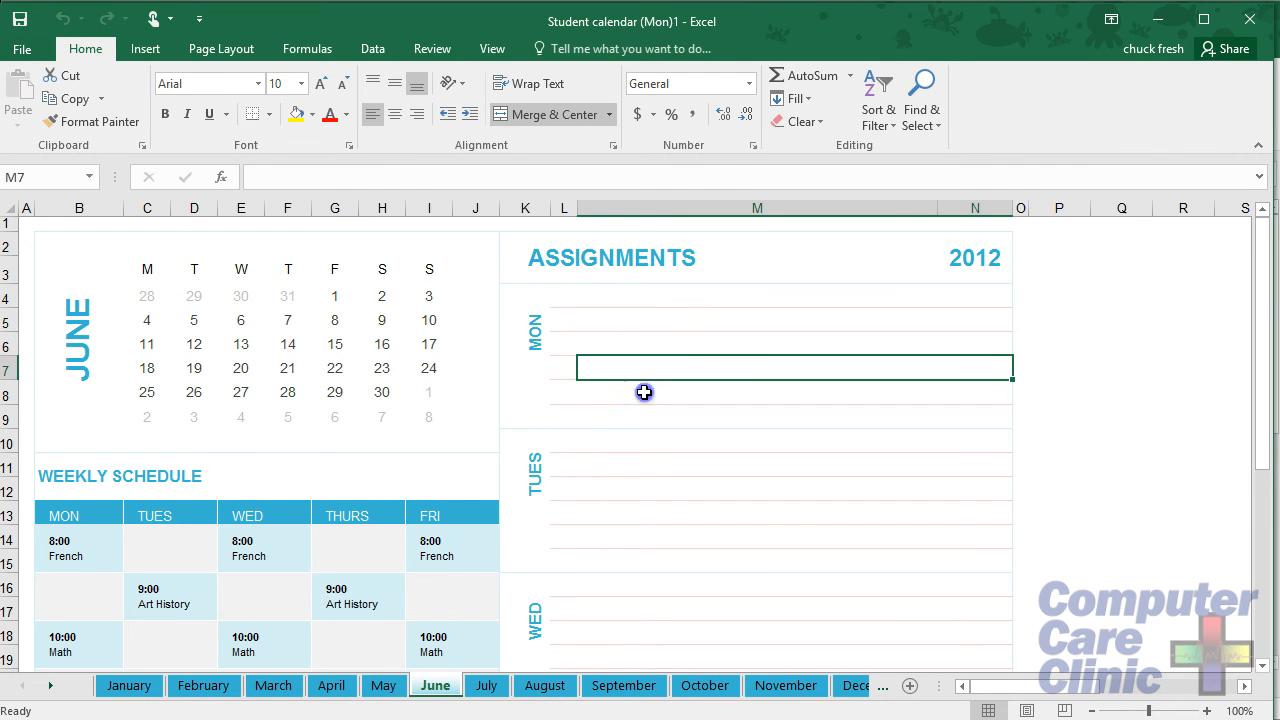
pyautogui.click(643, 391)
pyautogui.click(969, 408)
pyautogui.write('hello')
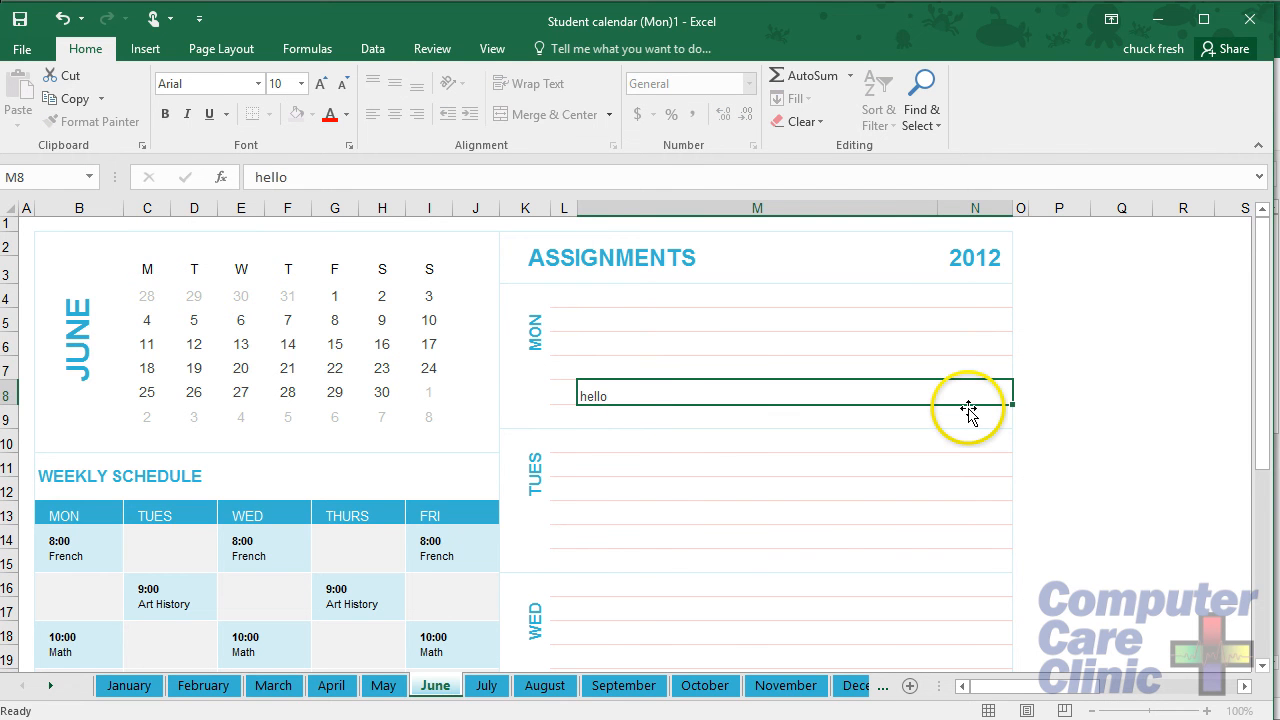
pyautogui.press('Return')
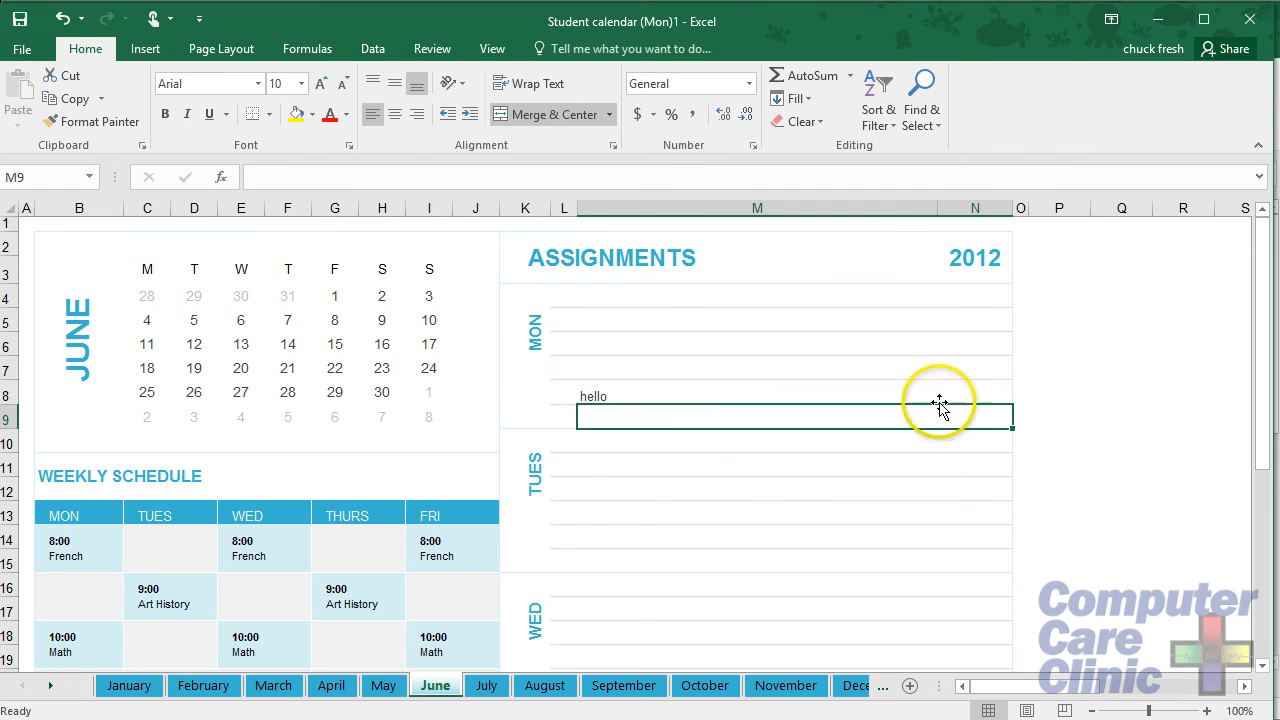
# Step: Show the calendar's December sheet and look through its weekly schedule and assignments
pyautogui.click(800, 686)
pyautogui.click(857, 688)
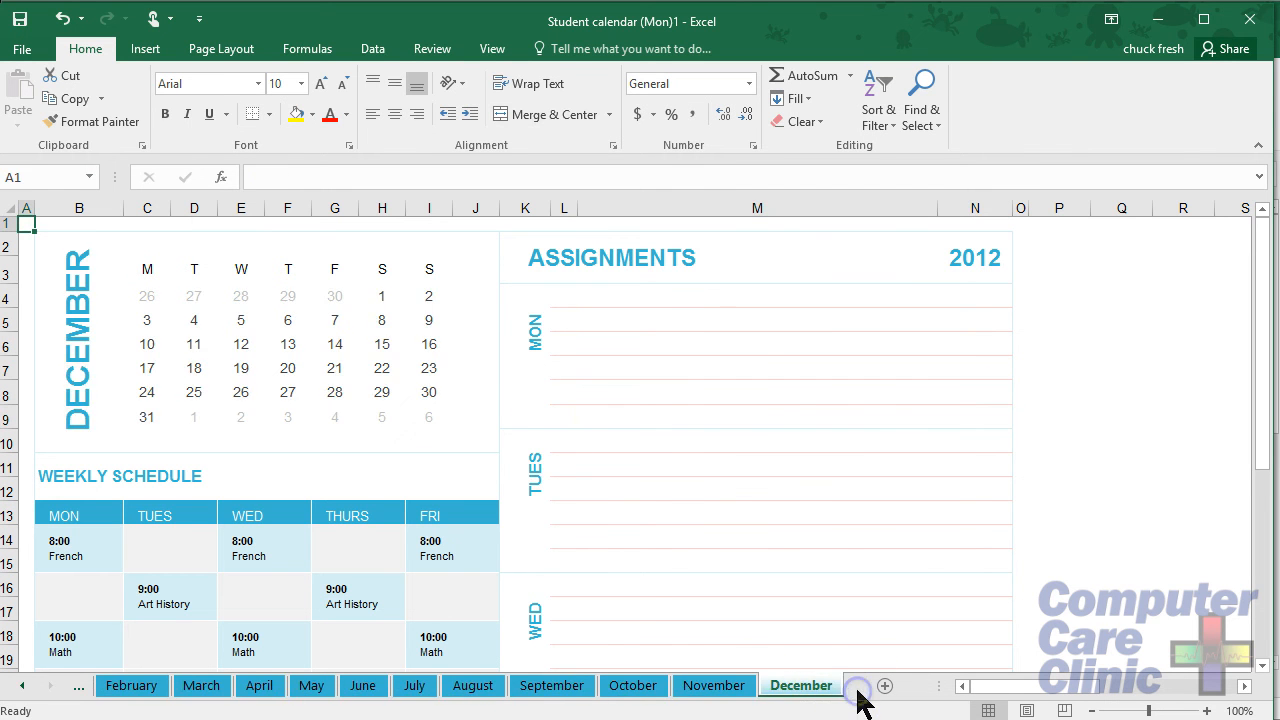
pyautogui.scroll(-3, 290, 545)
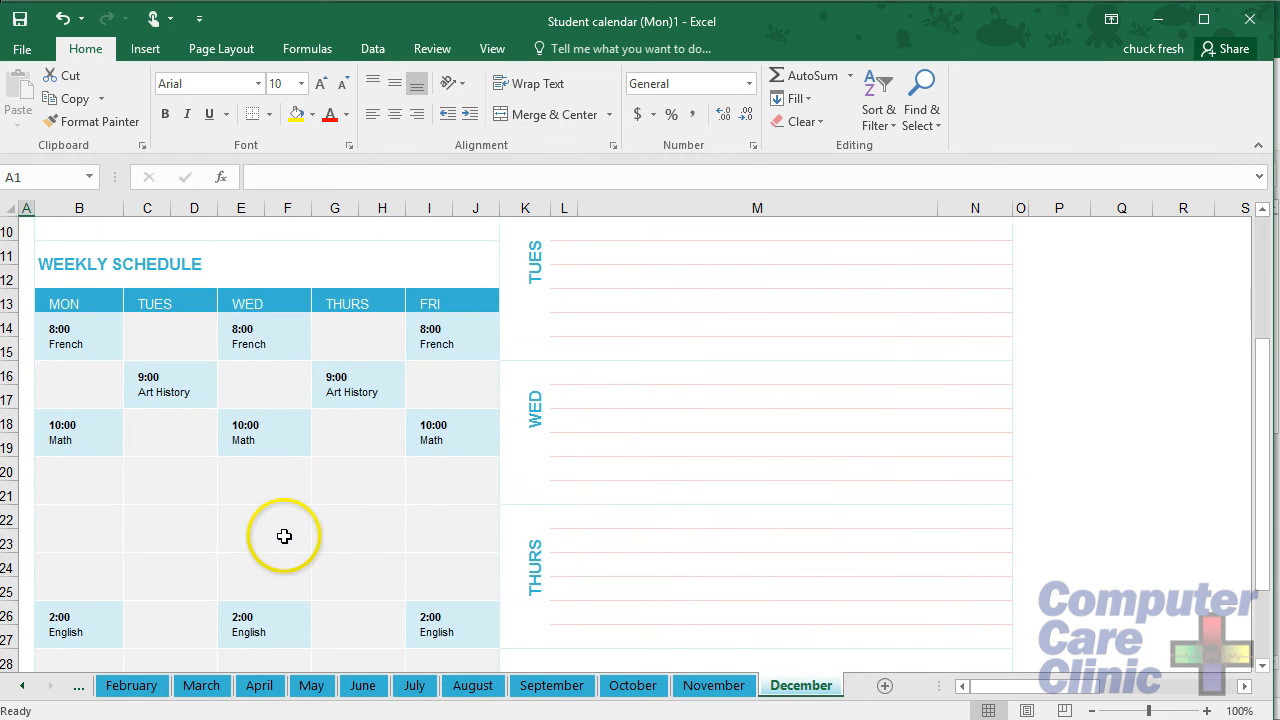
pyautogui.scroll(3, 286, 534)
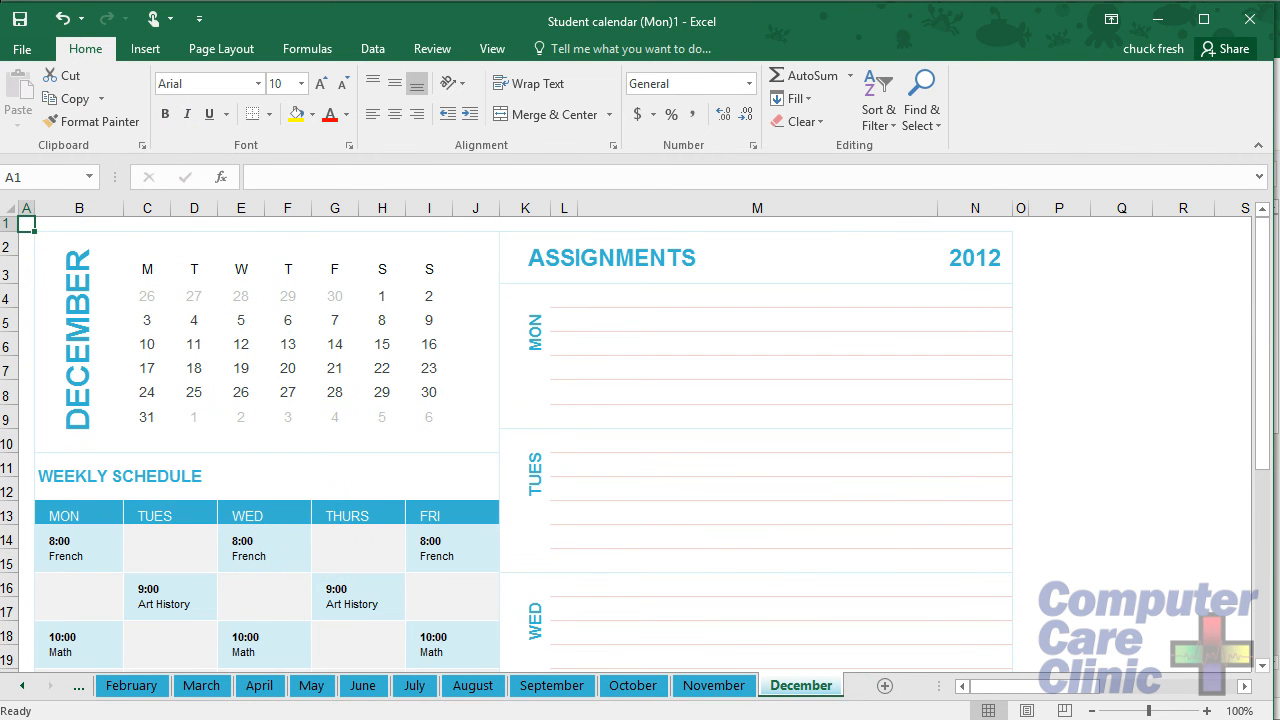
# Step: Create a workbook from the Profit loss statement template, maximize its window and look through the revenue and expense rows
pyautogui.click(22, 50)
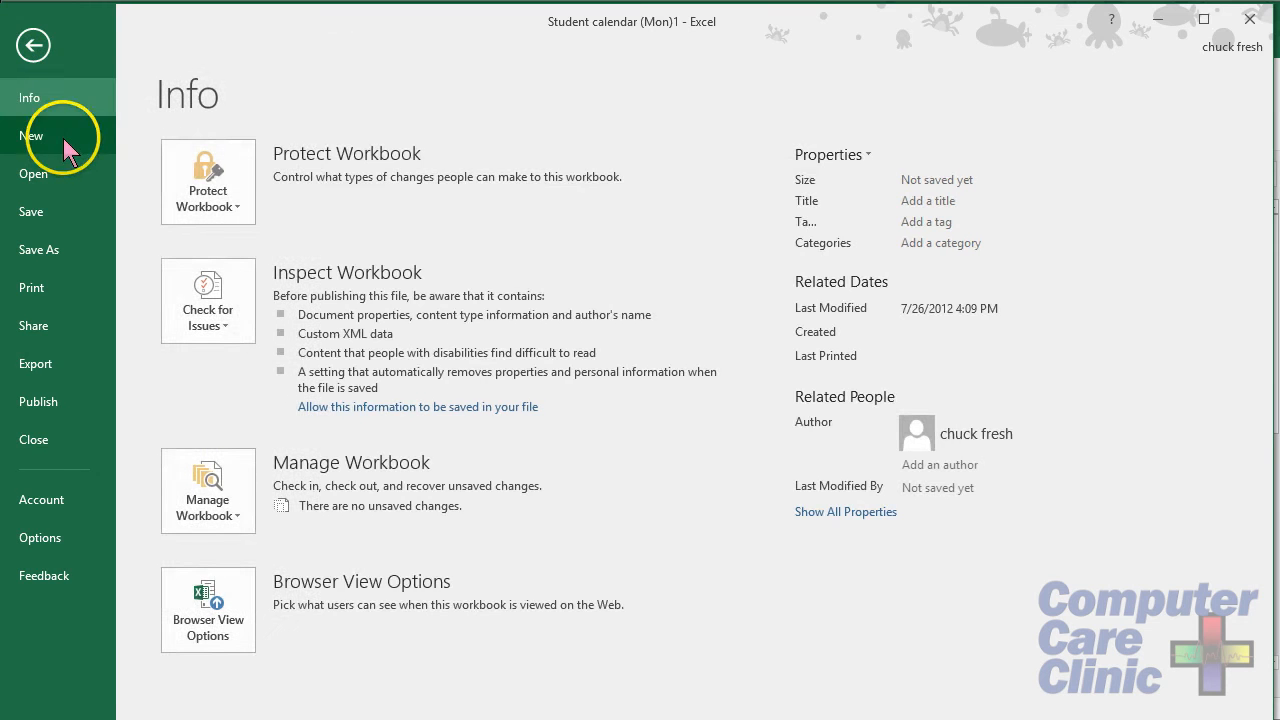
pyautogui.click(60, 133)
pyautogui.scroll(-6, 580, 425)
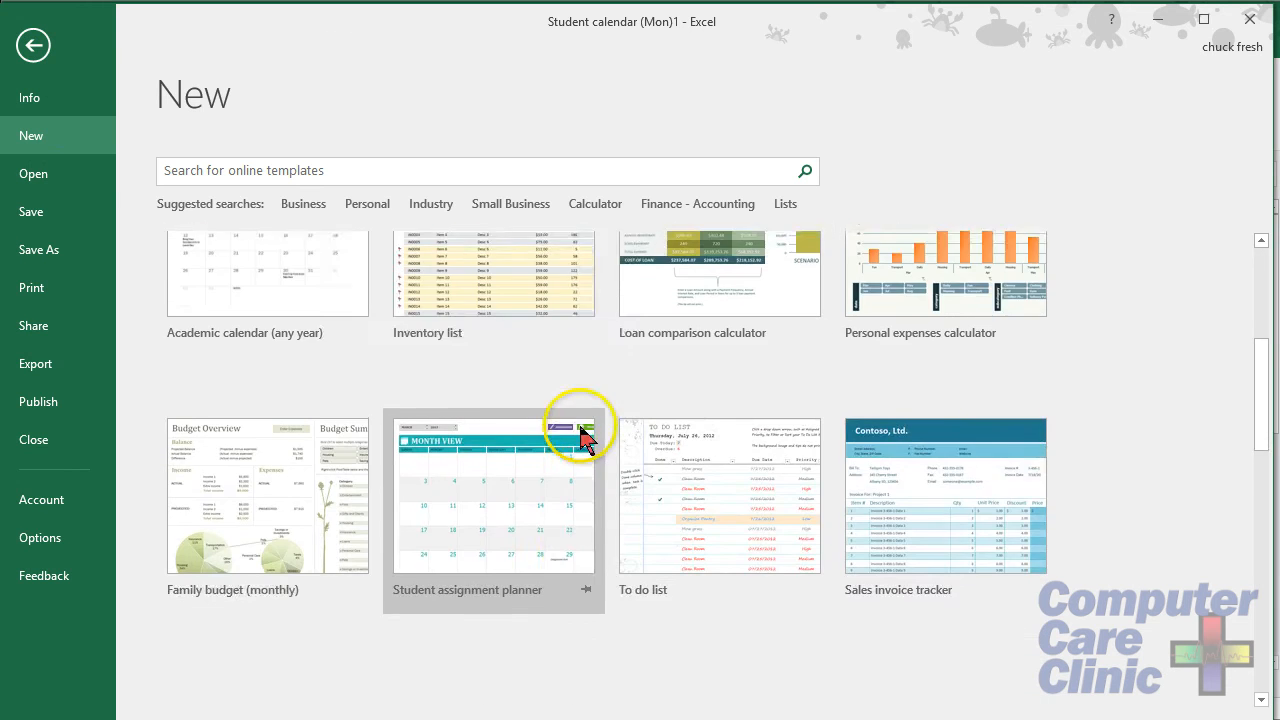
pyautogui.scroll(-1, 577, 425)
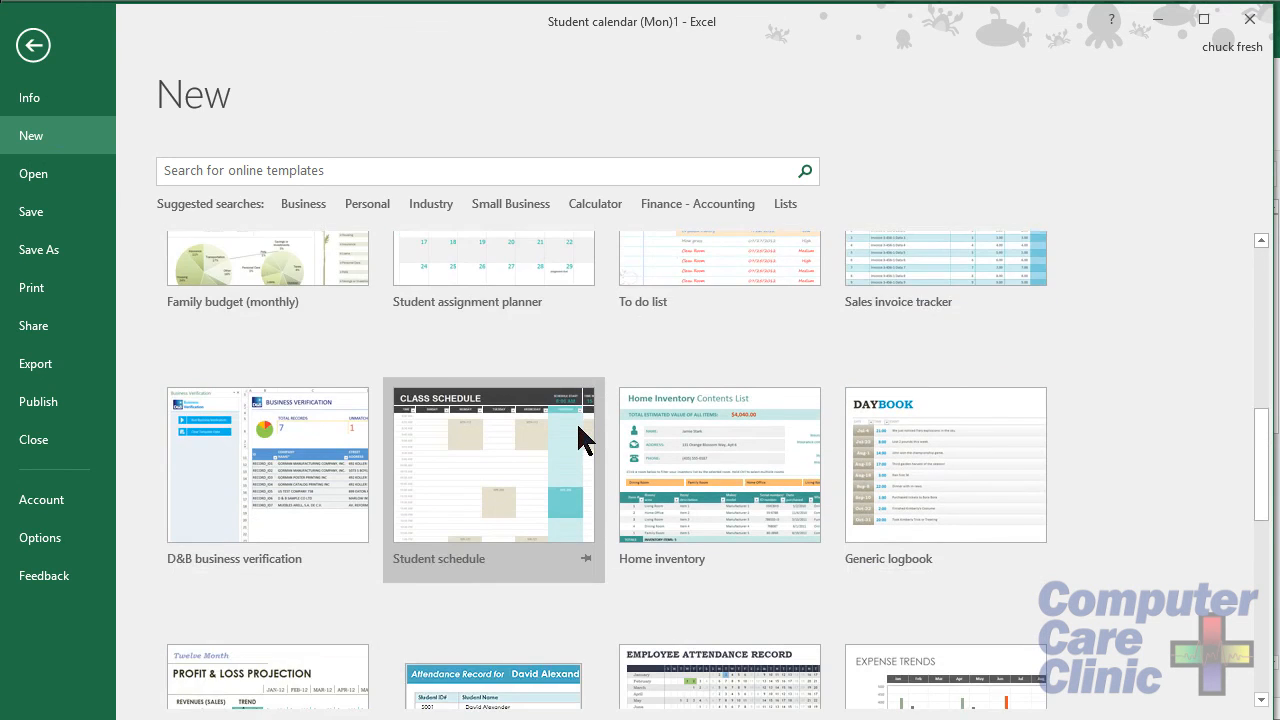
pyautogui.scroll(-1, 577, 425)
pyautogui.scroll(-2, 577, 425)
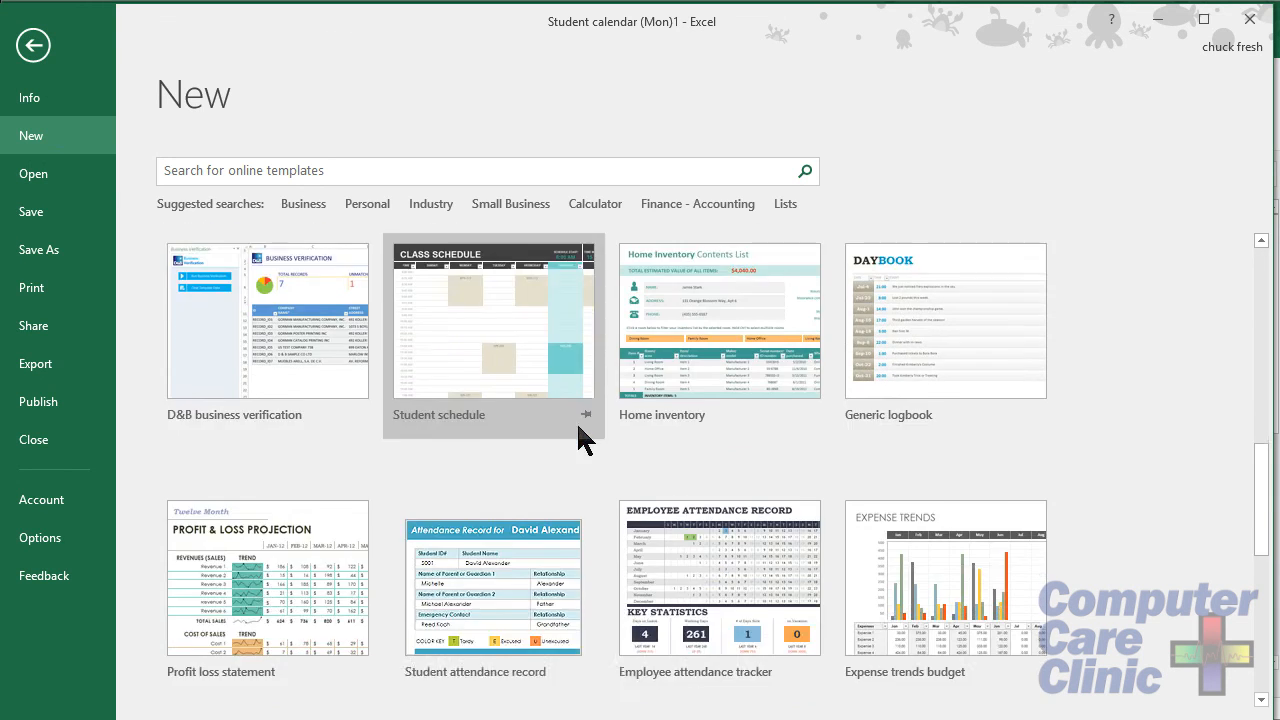
pyautogui.click(248, 505)
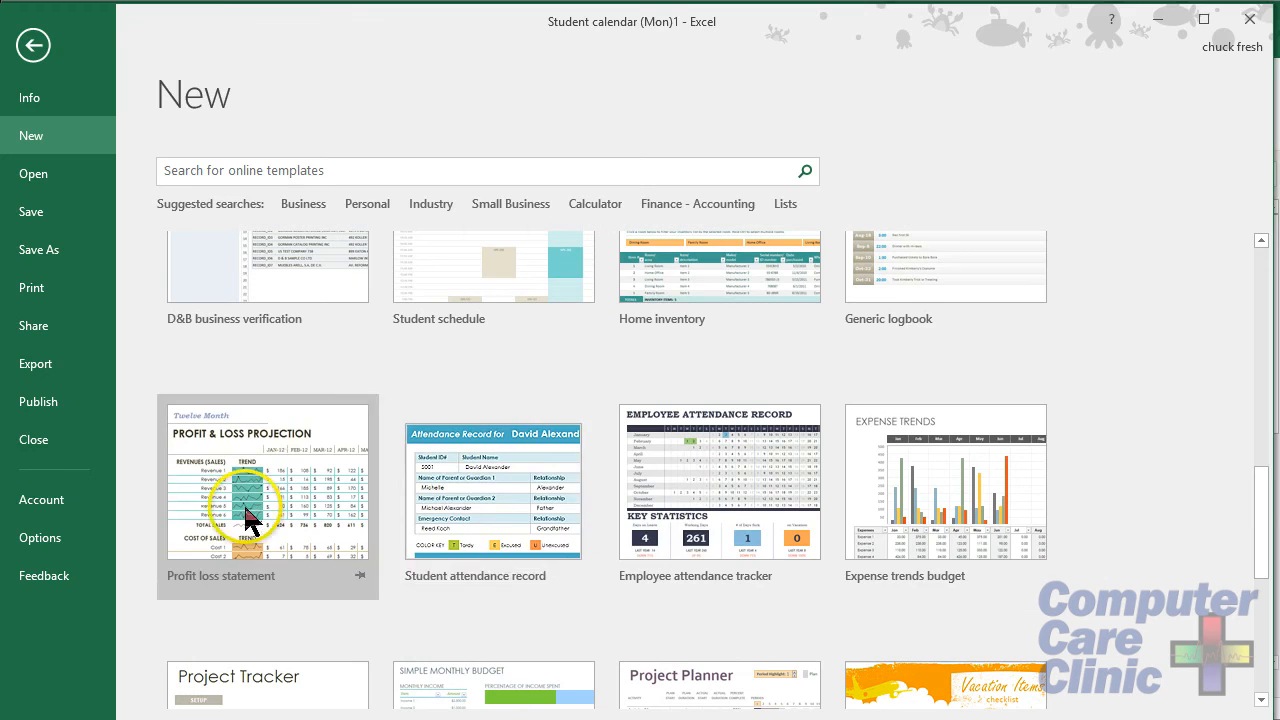
pyautogui.click(812, 425)
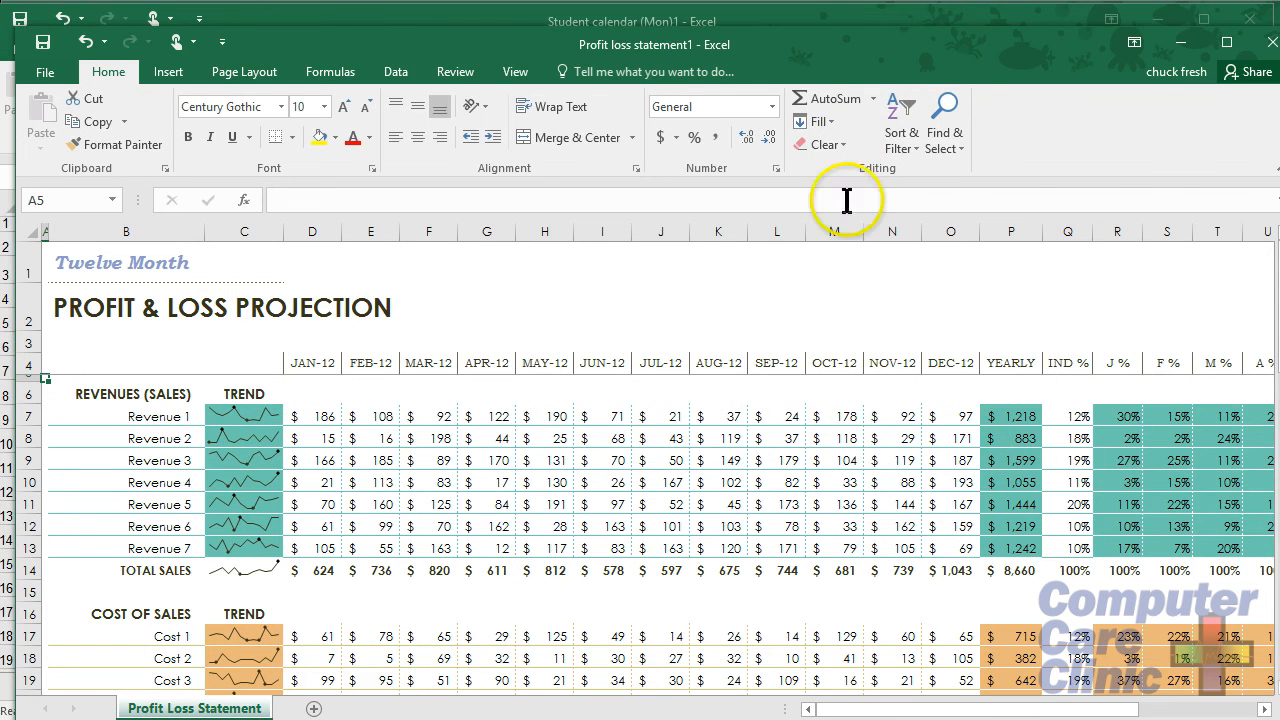
pyautogui.doubleClick(884, 36)
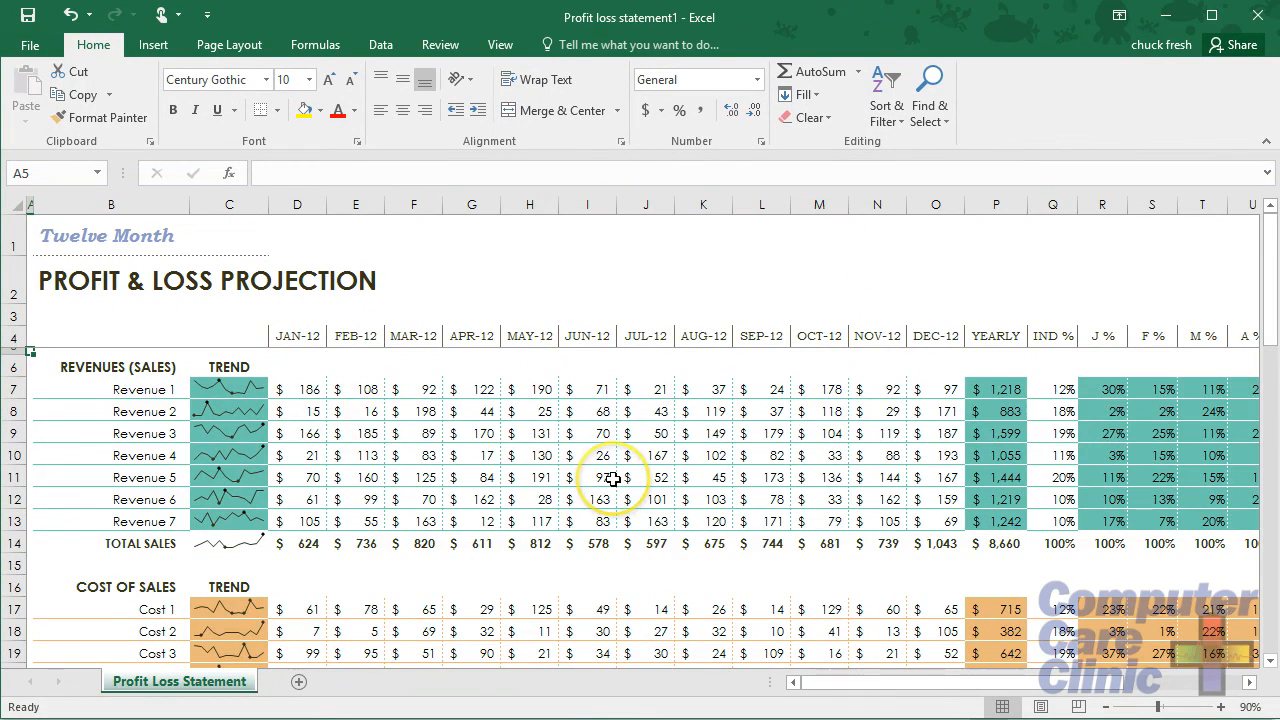
pyautogui.scroll(-7, 613, 479)
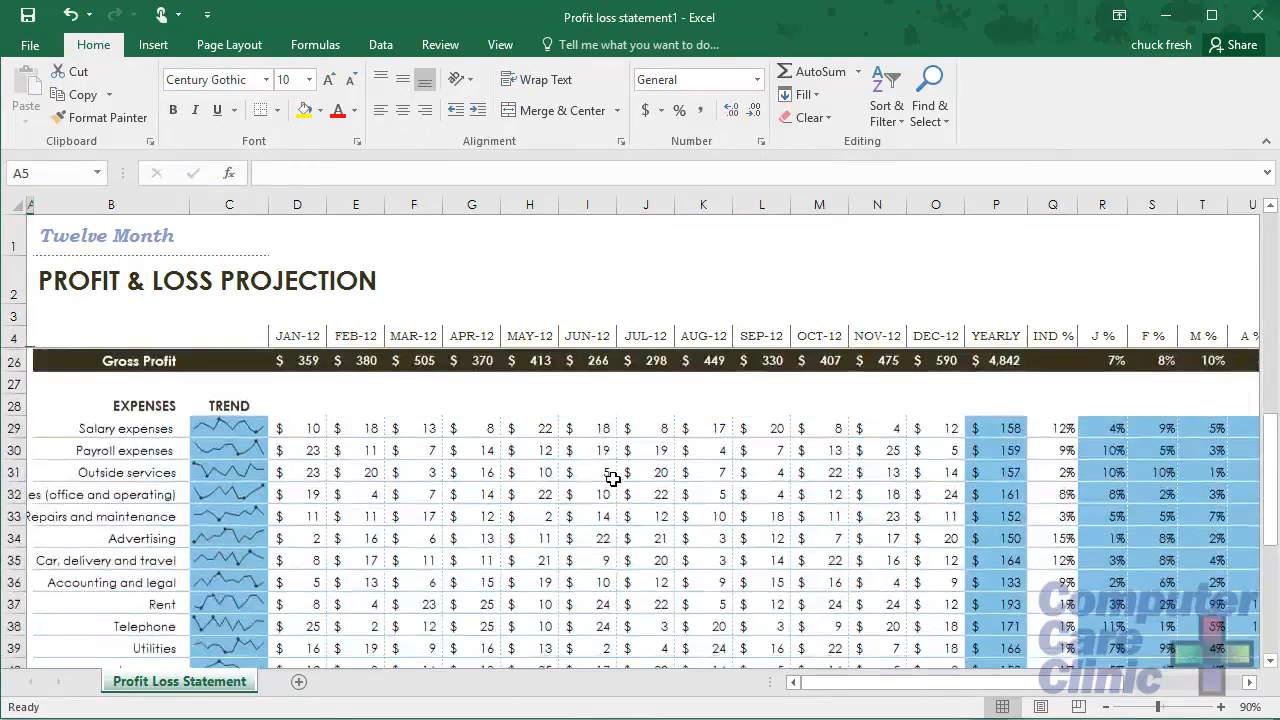
# Step: Create a workbook from the Warehouse inventory template
pyautogui.scroll(-4, 613, 479)
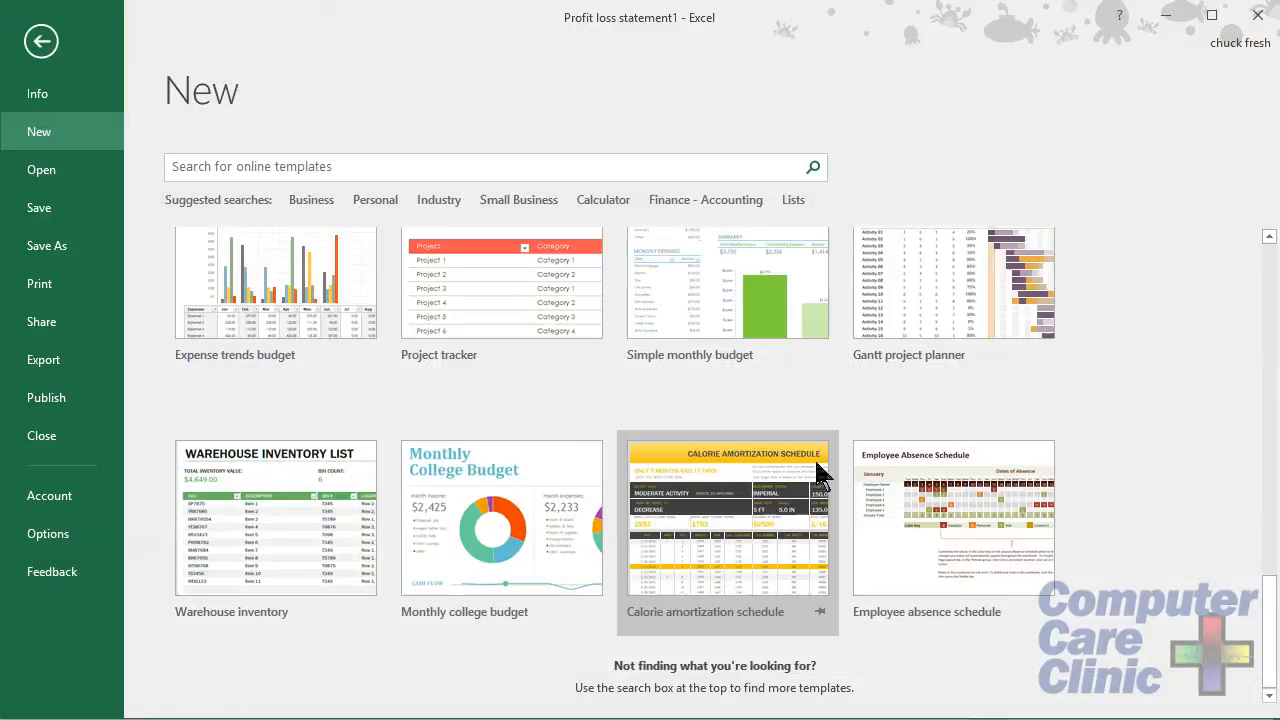
pyautogui.click(322, 505)
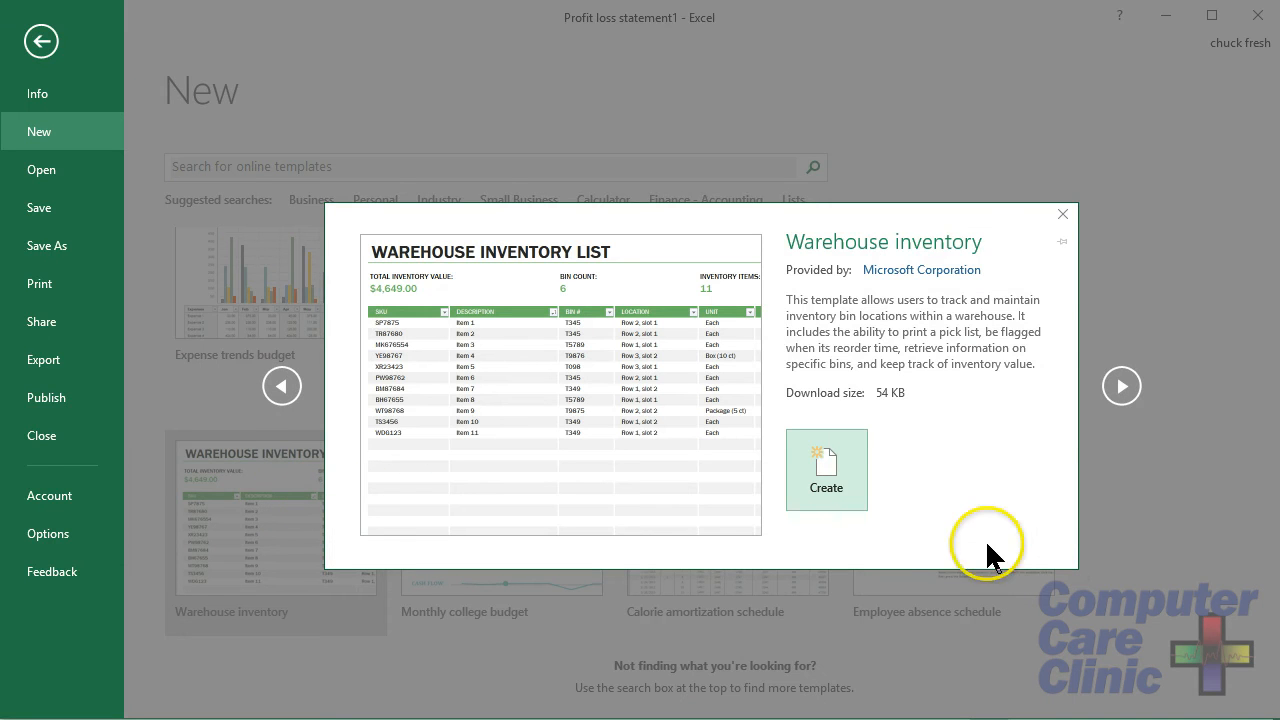
pyautogui.click(834, 490)
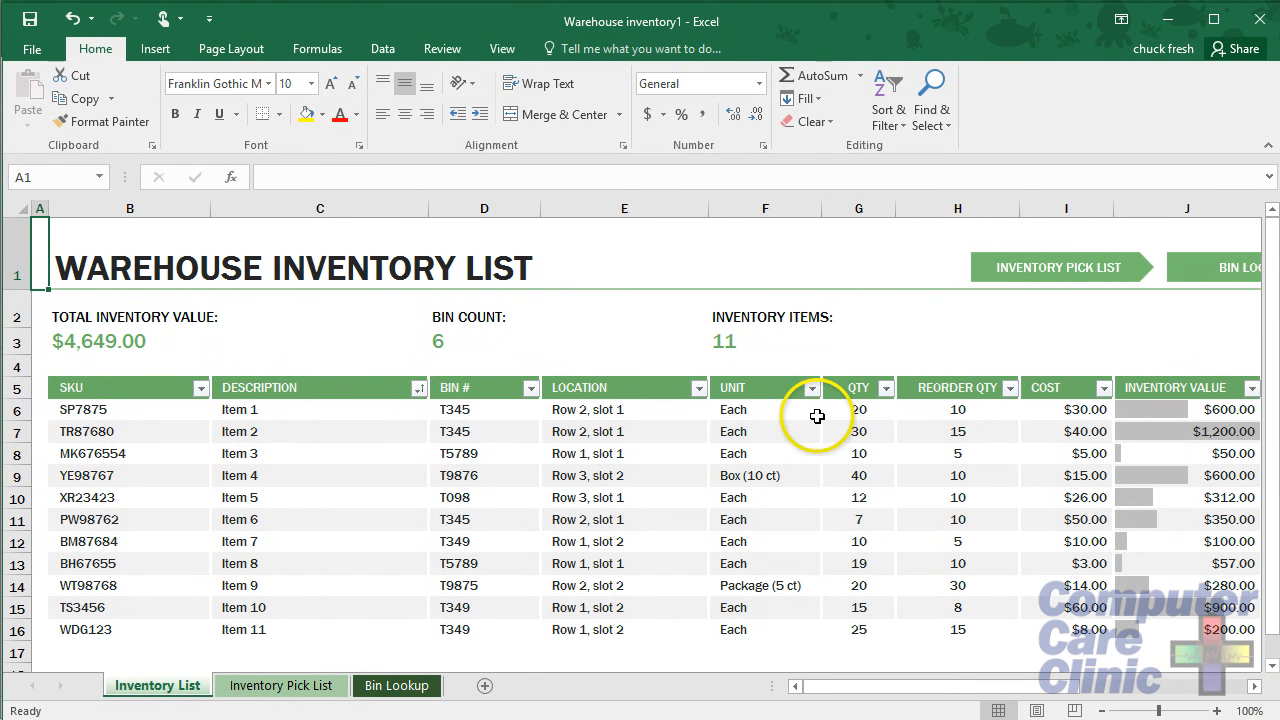
# Step: Look through the Inventory Pick List and Bin Lookup sheets, including the filter options of the Bin Lookup table's Description column
pyautogui.click(262, 687)
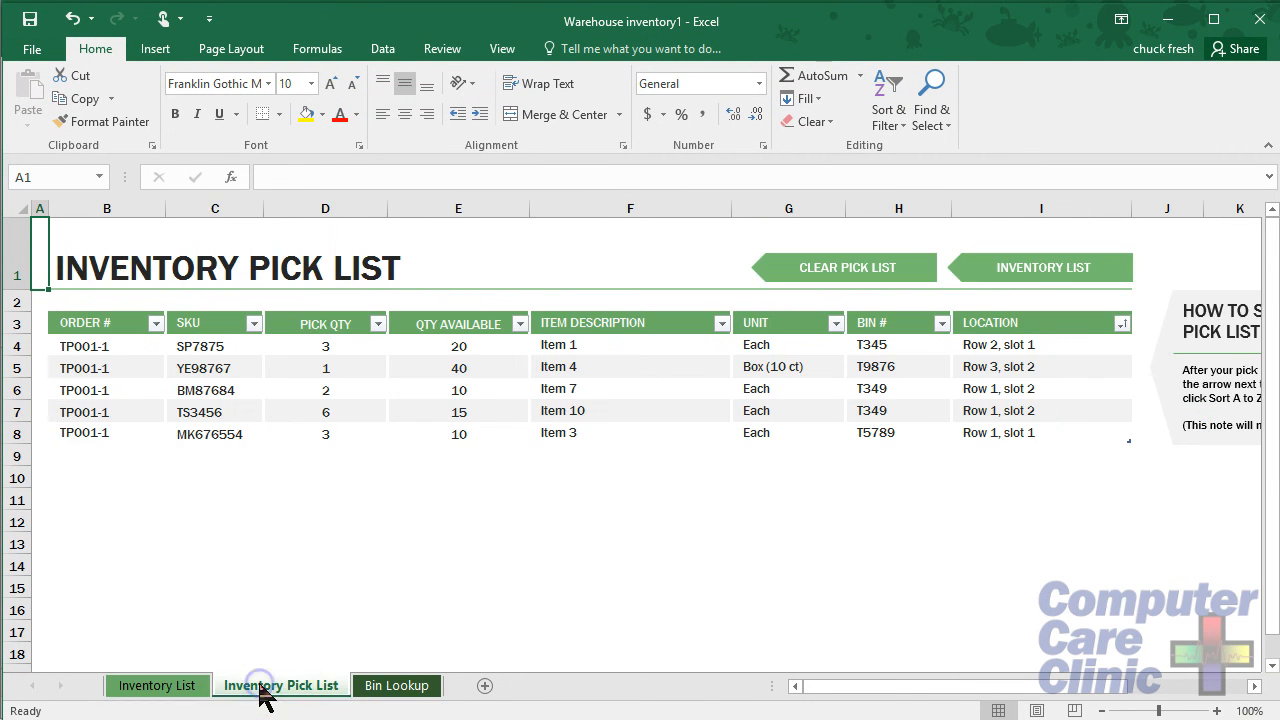
pyautogui.click(418, 688)
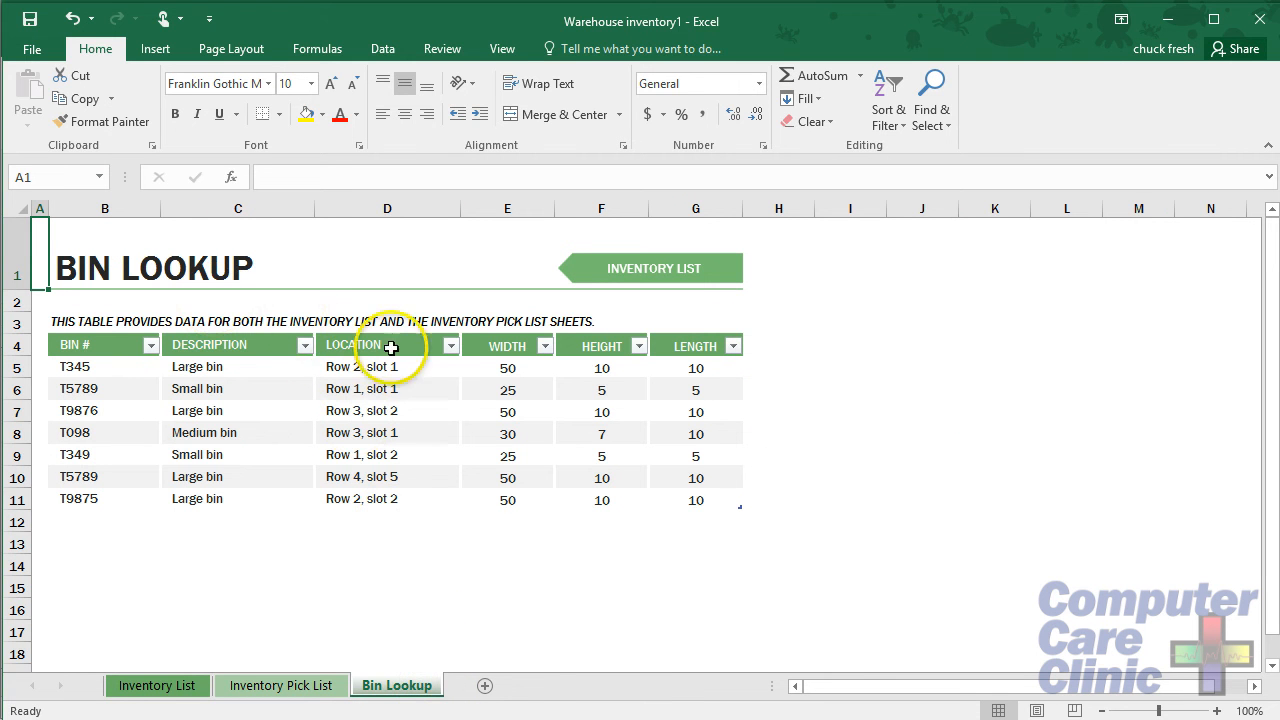
pyautogui.click(281, 343)
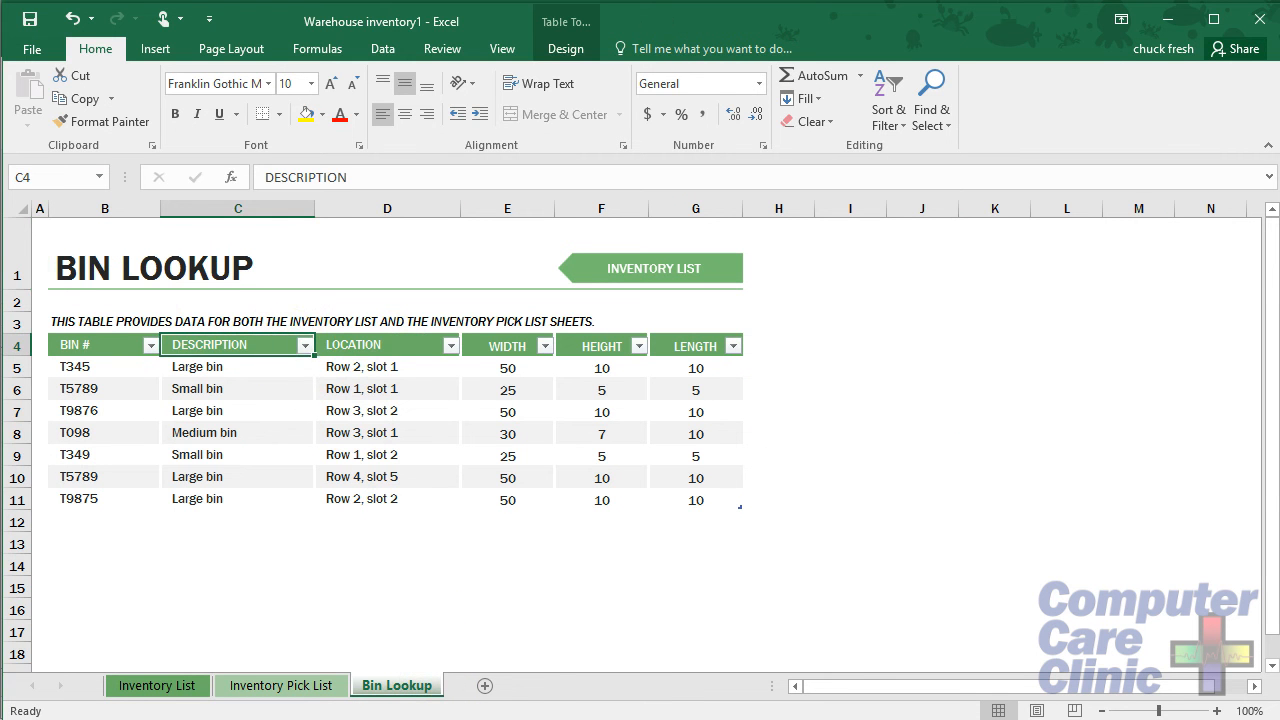
pyautogui.click(304, 346)
pyautogui.click(304, 346)
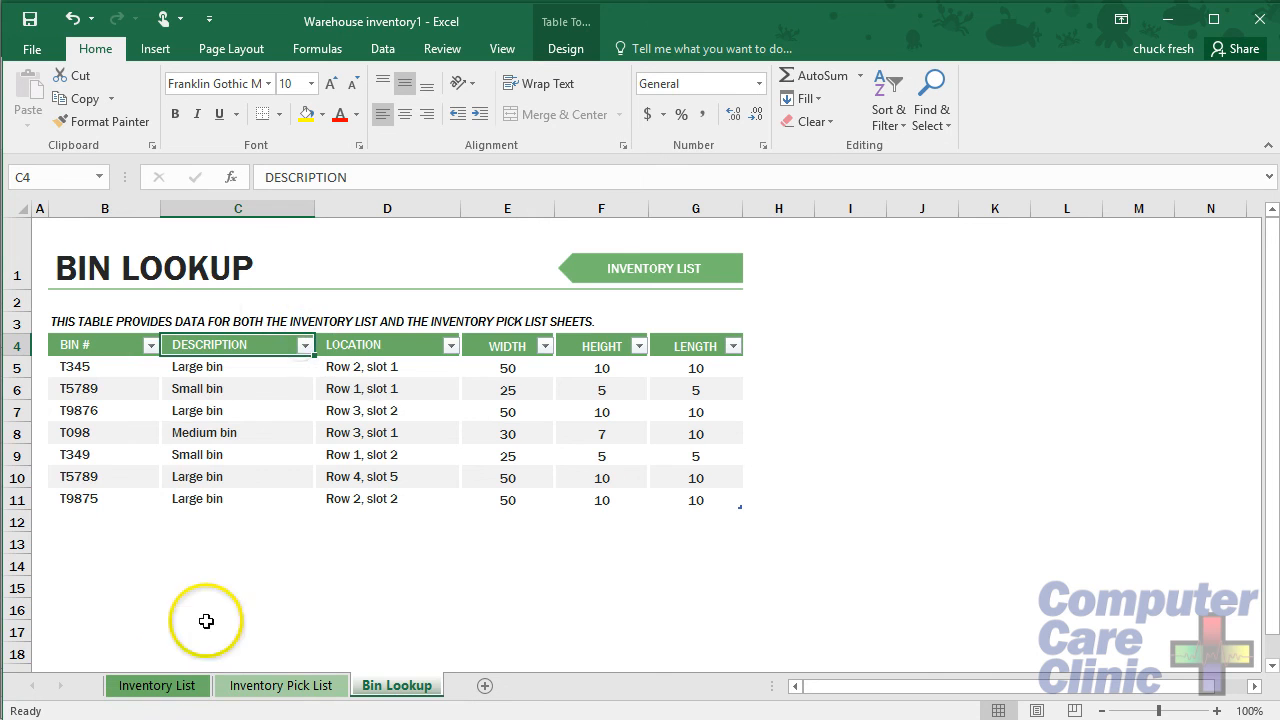
# Step: Look over the Inventory List sheet and close the warehouse inventory workbook without saving
pyautogui.click(157, 686)
pyautogui.scroll(-4, 666, 586)
pyautogui.scroll(4, 666, 586)
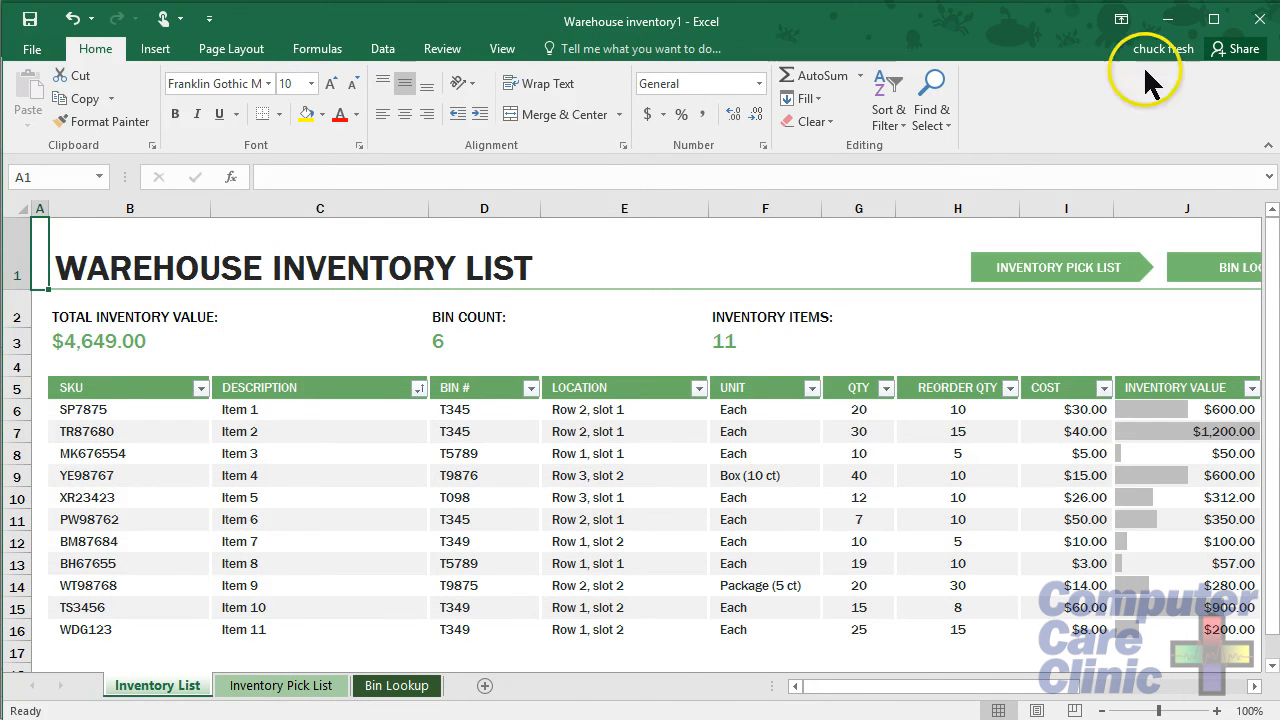
pyautogui.click(1272, 28)
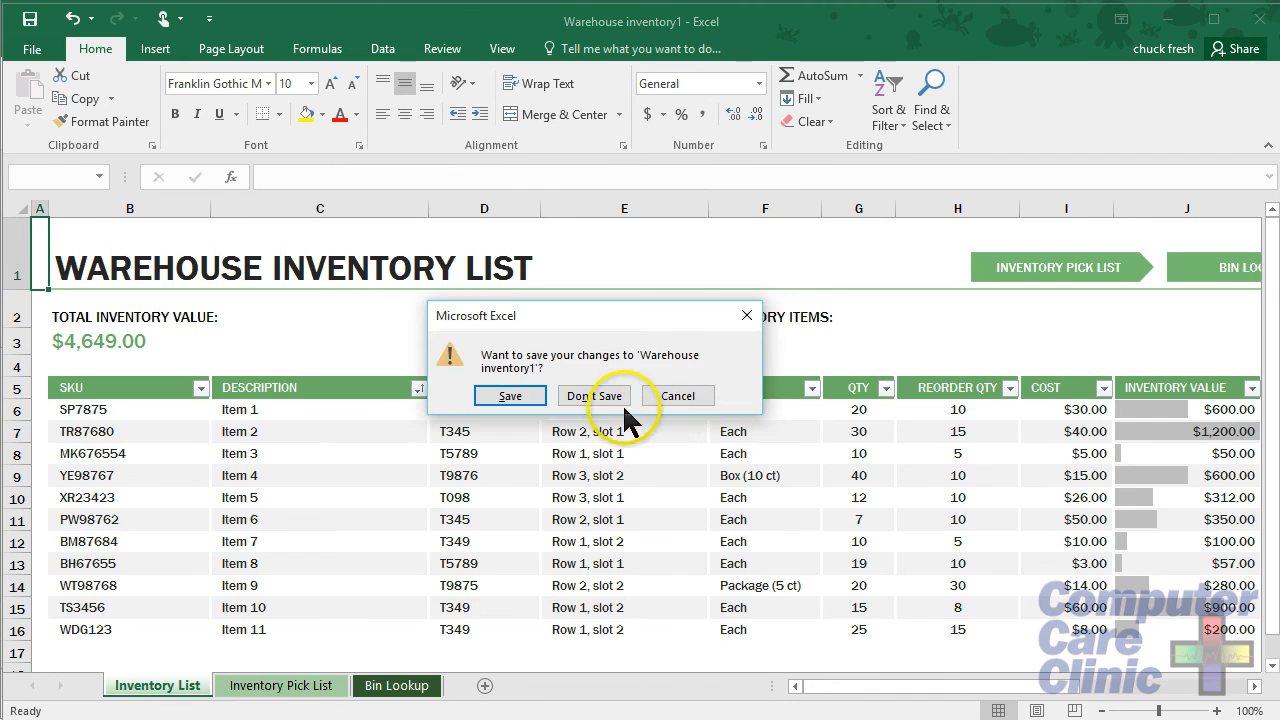
pyautogui.click(588, 398)
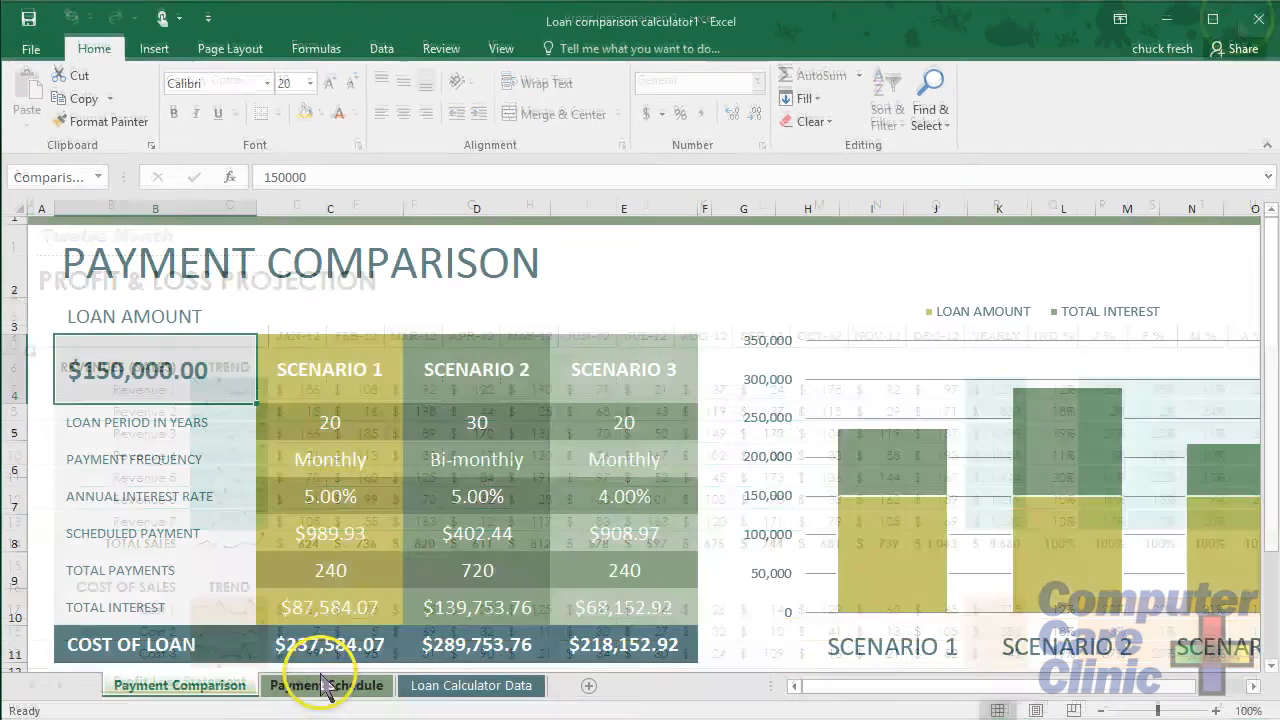
# Step: View the loan comparison calculator's Payment Schedule and Loan Calculator Data sheets, and return to Payment Comparison
pyautogui.click(325, 685)
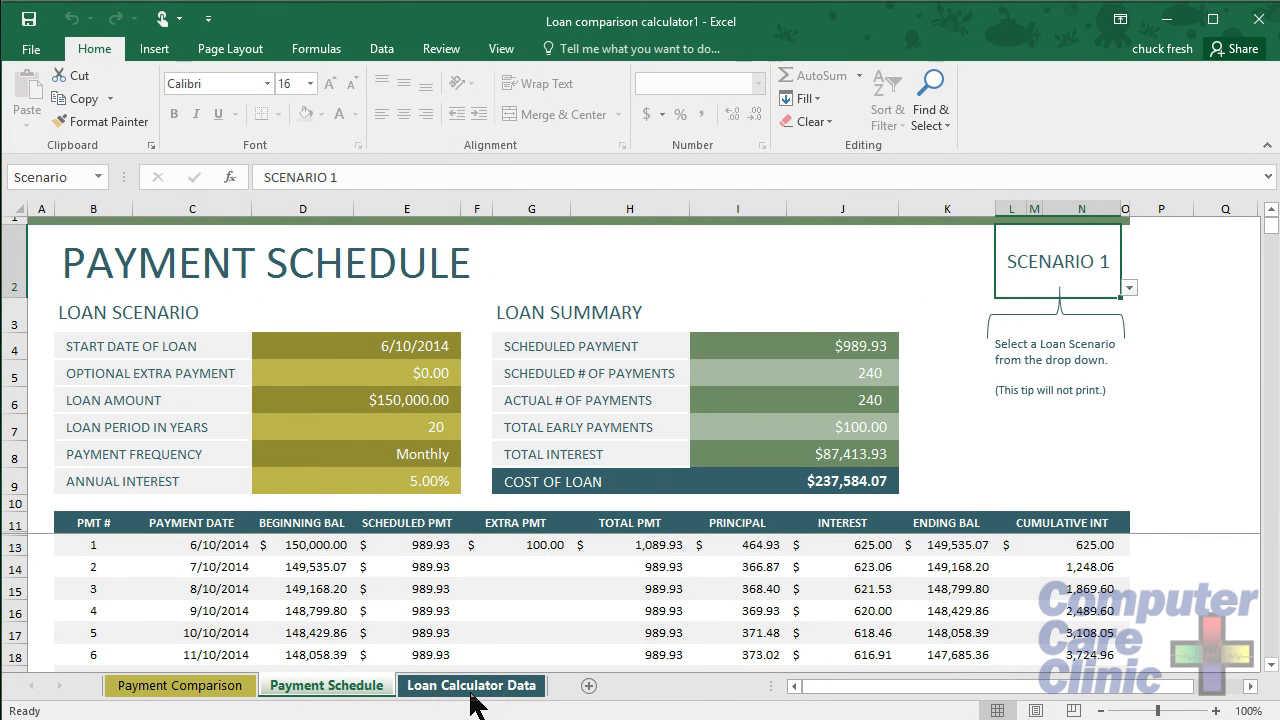
pyautogui.click(473, 690)
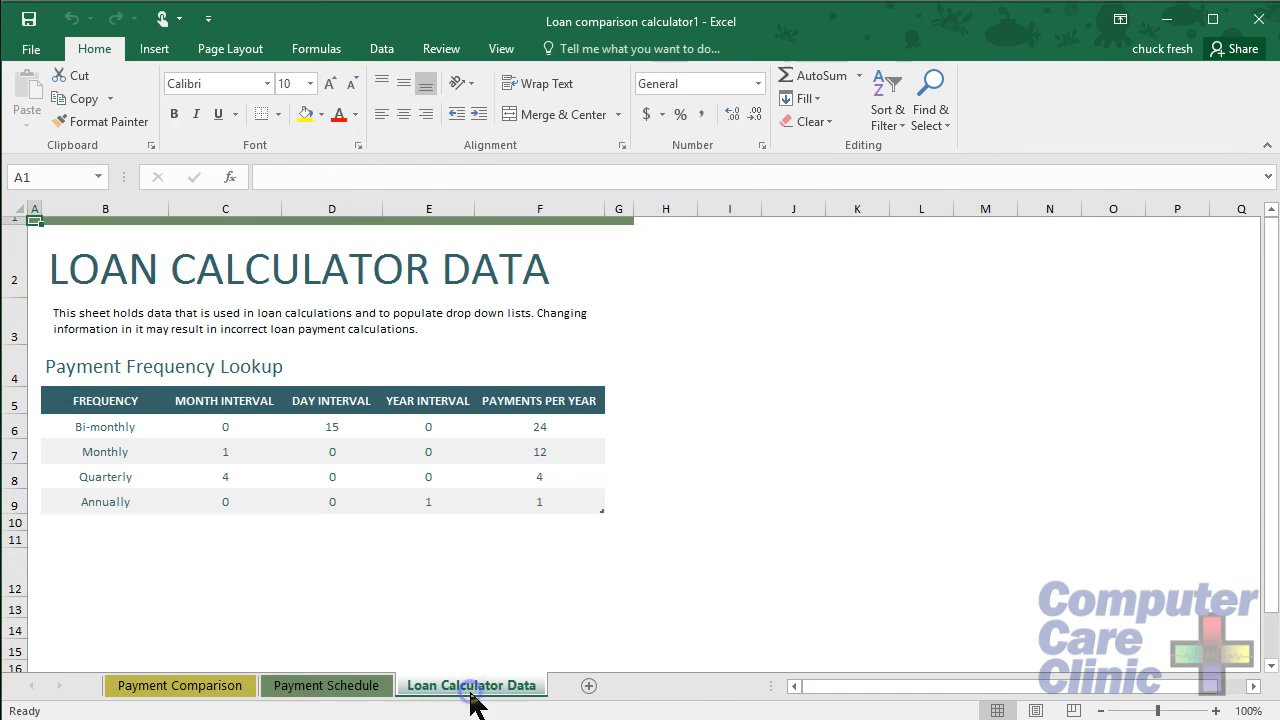
pyautogui.click(228, 686)
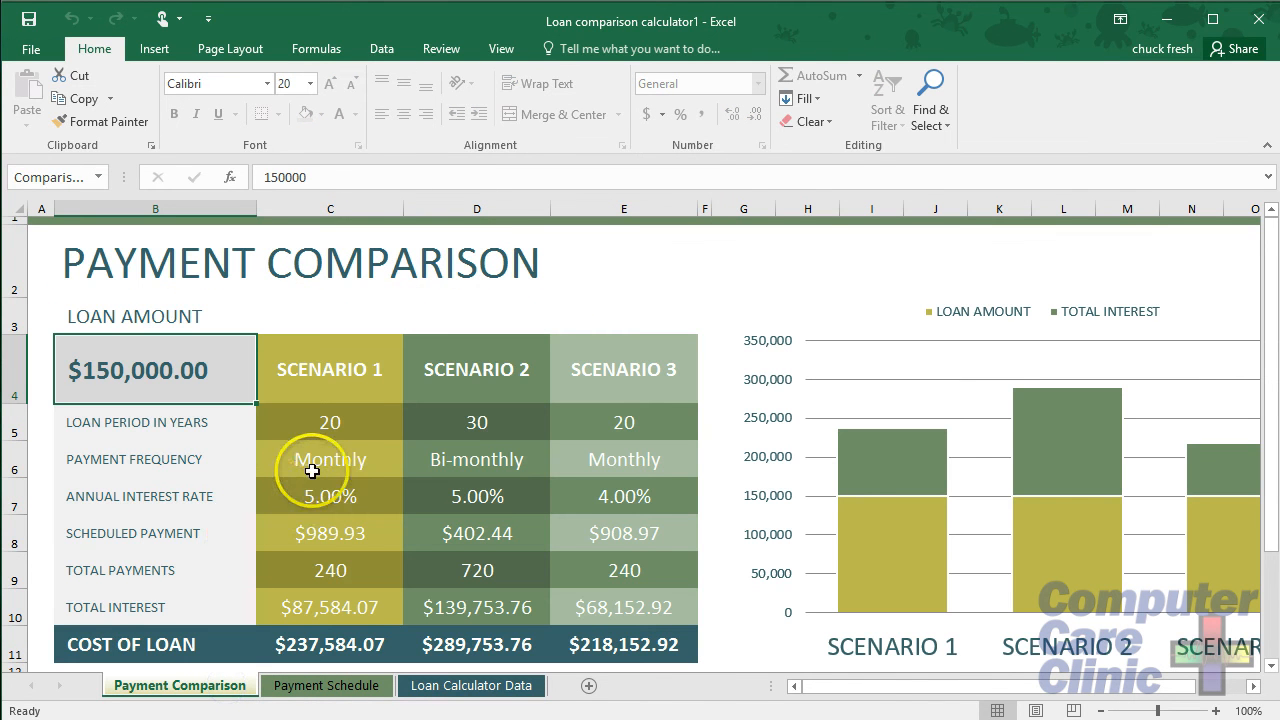
# Step: Try a Scenario 1 loan period of 30 years and one of 10 years in the payment comparison
pyautogui.click(319, 421)
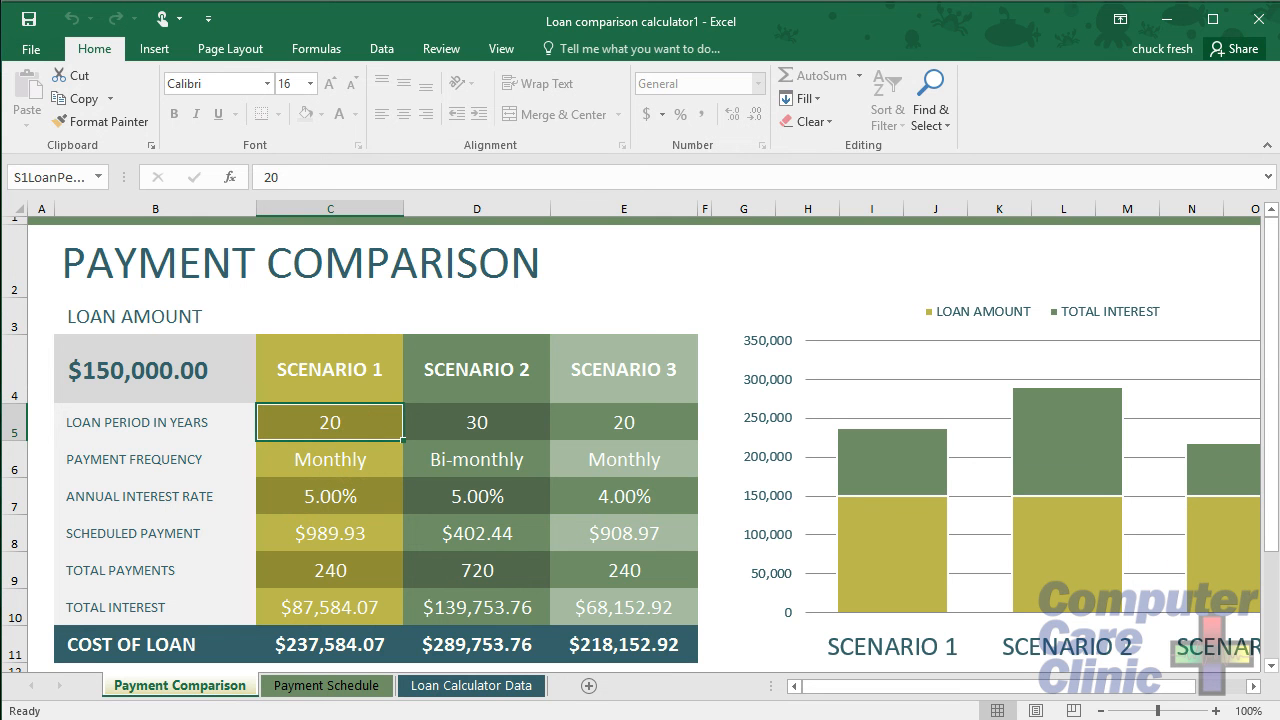
pyautogui.write('3')
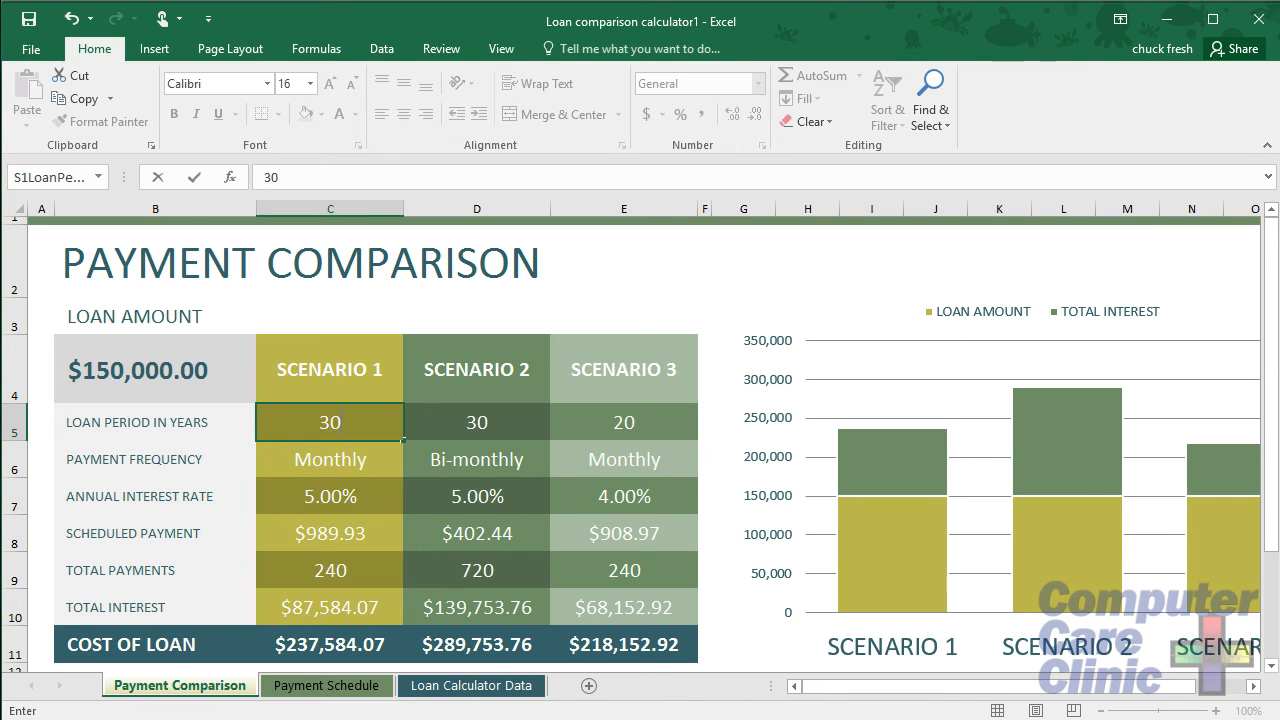
pyautogui.press('Return')
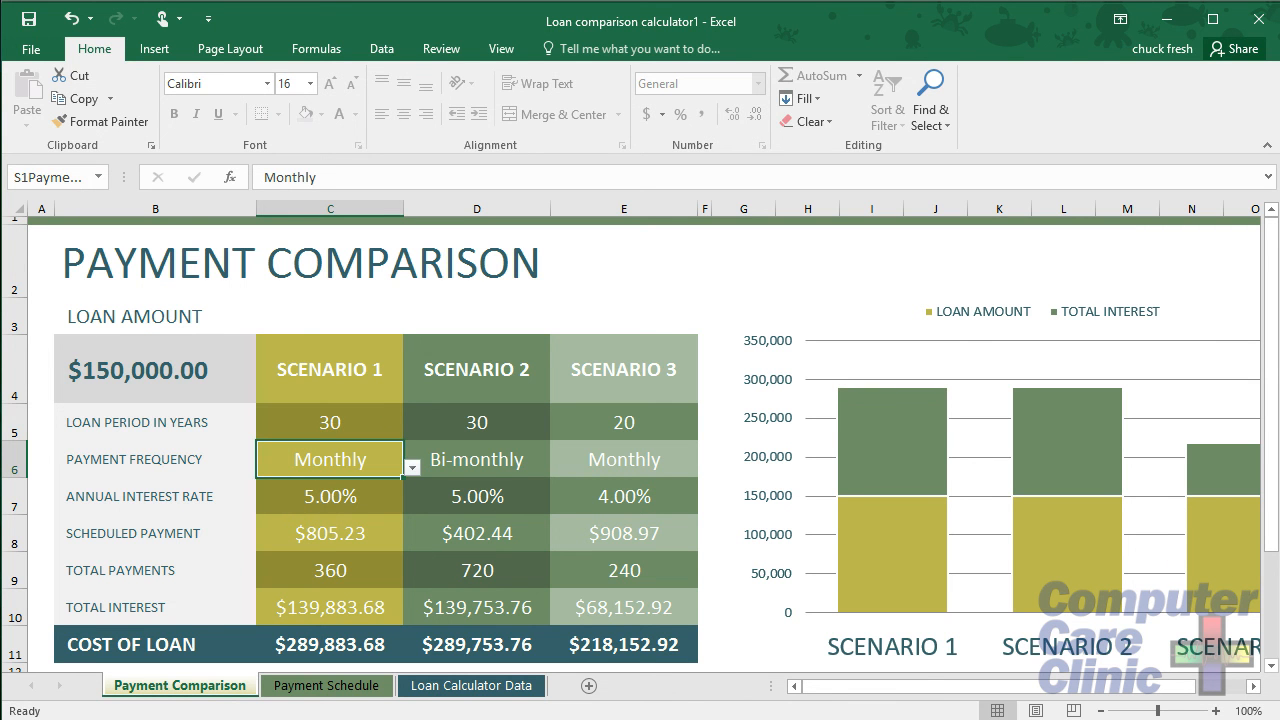
pyautogui.press('Up')
pyautogui.write('10')
pyautogui.press('Return')
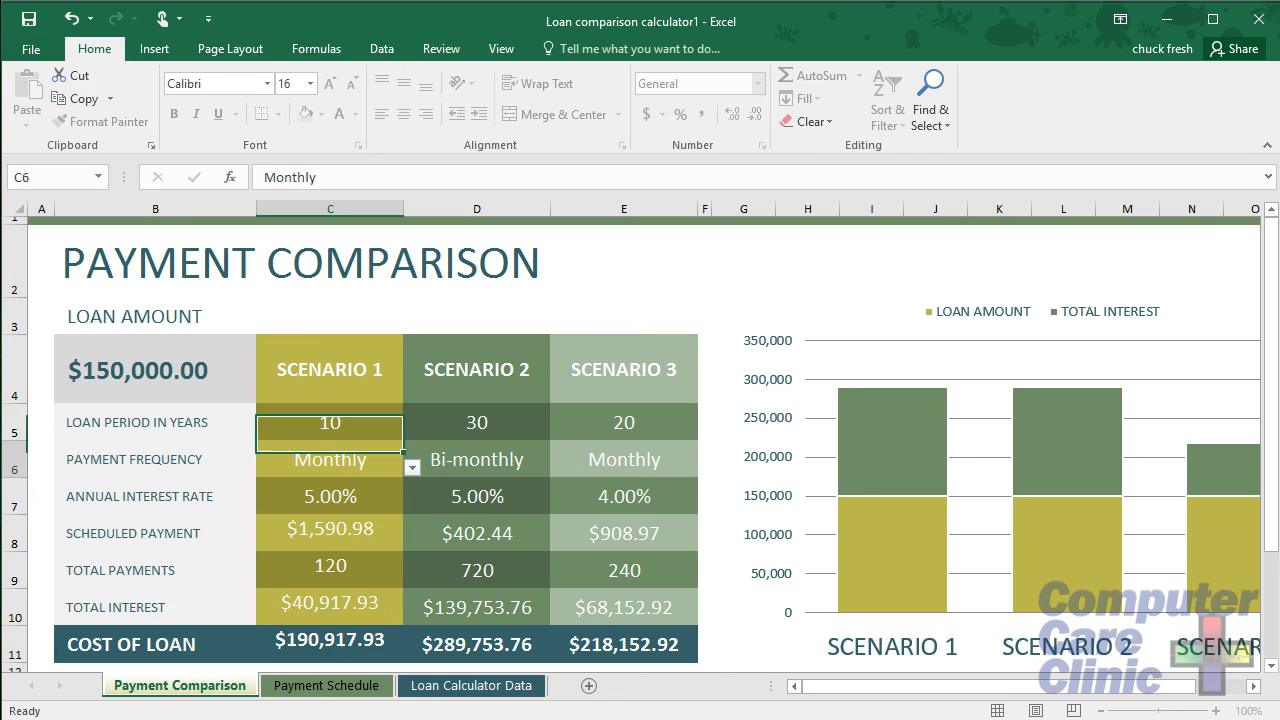
# Step: Set the Scenario 1 loan period to 30 years
pyautogui.press('Up')
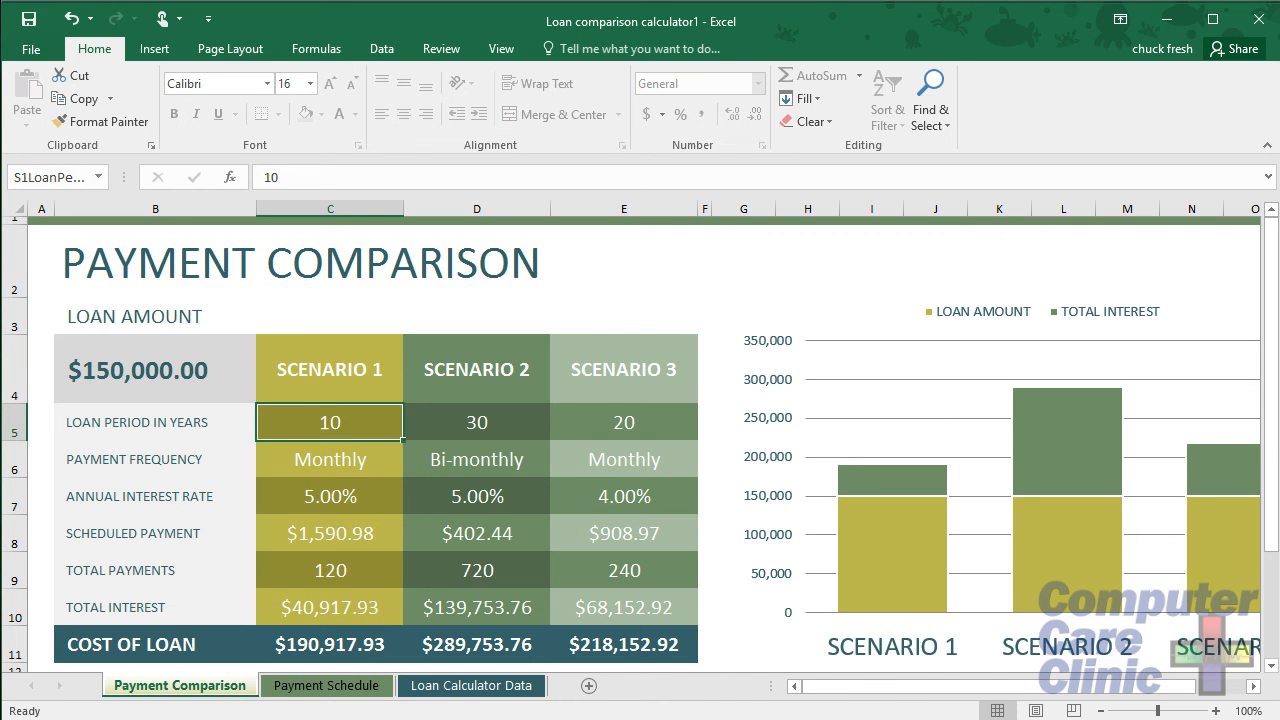
pyautogui.write('30')
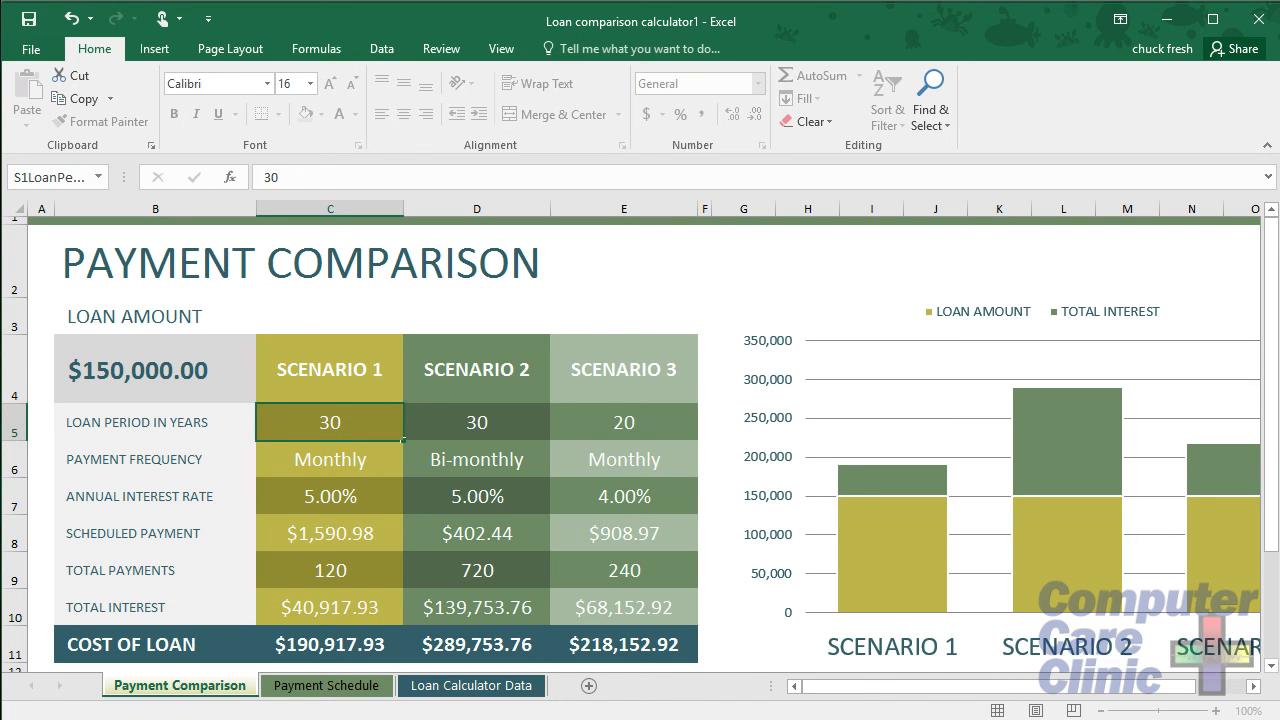
pyautogui.press('Return')
# Step: Set the Scenario 1 annual interest rate to 4.20% and move on through the input cells to Scenario 3
pyautogui.press('Down')
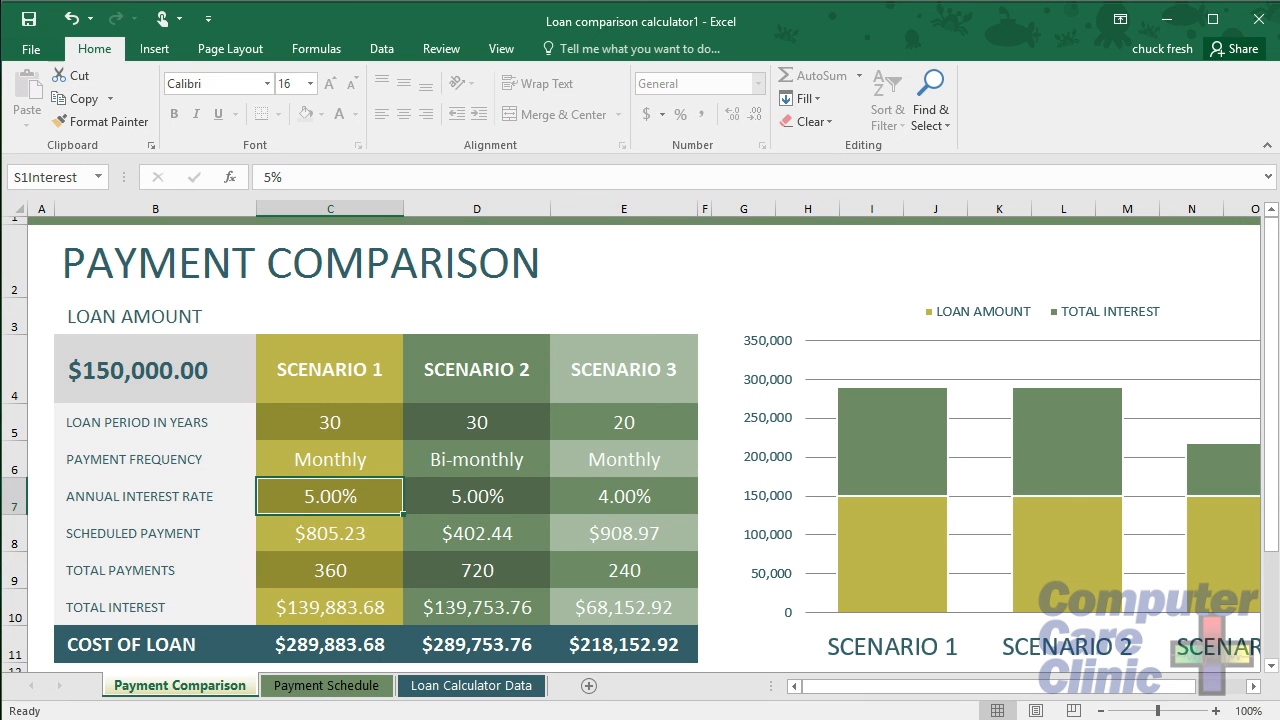
pyautogui.write('4.')
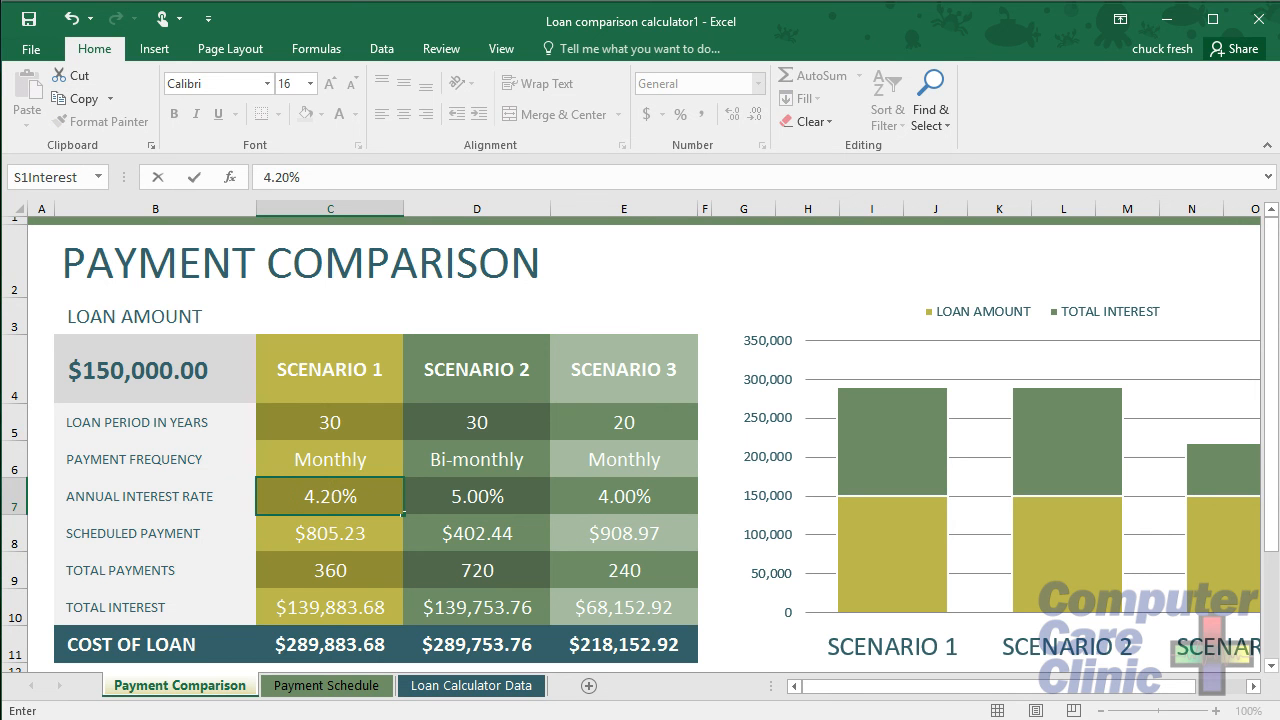
pyautogui.press('Return')
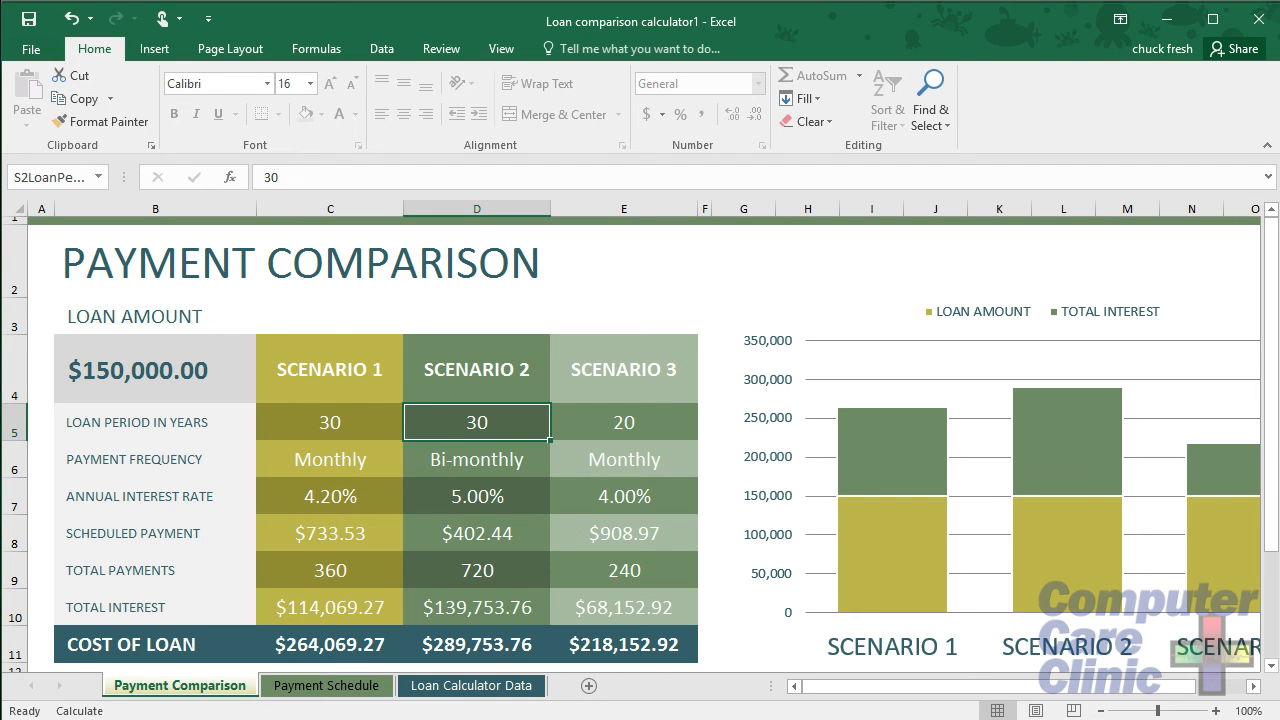
pyautogui.press('Return')
pyautogui.press('Return')
pyautogui.press('Return')
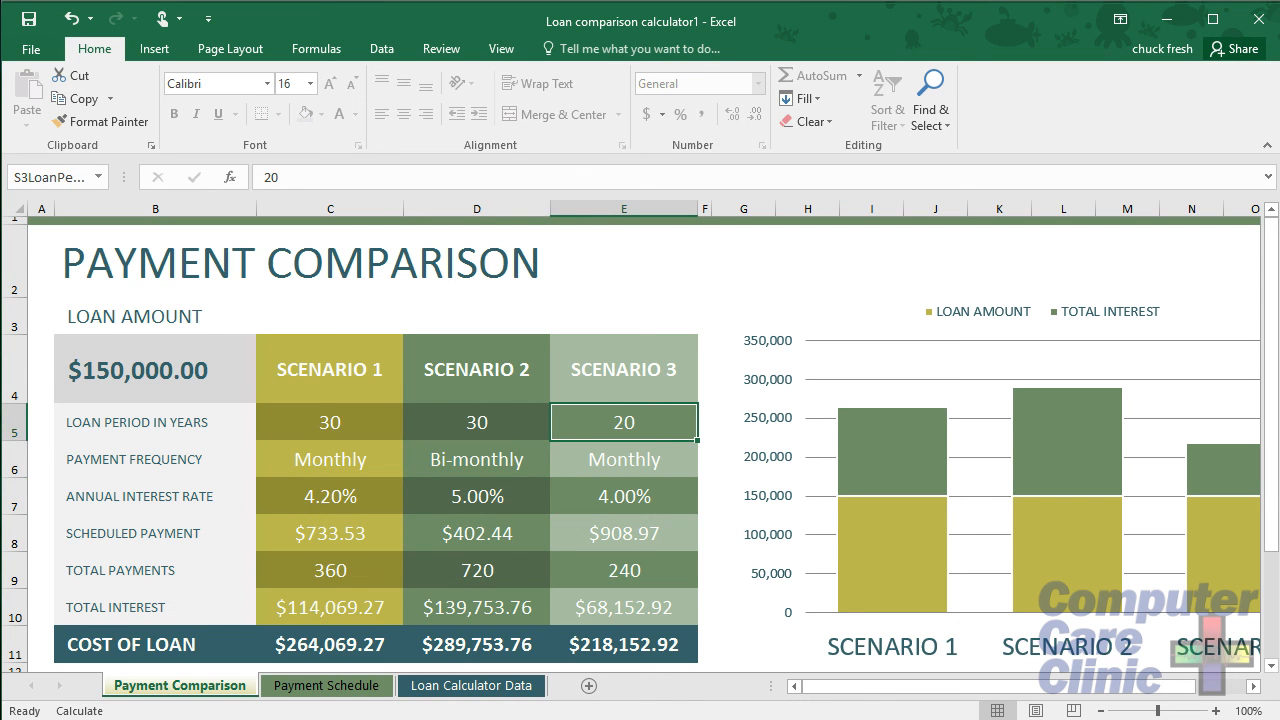
# Step: Set the Scenario 1 annual interest rate to 10%
pyautogui.click(314, 494)
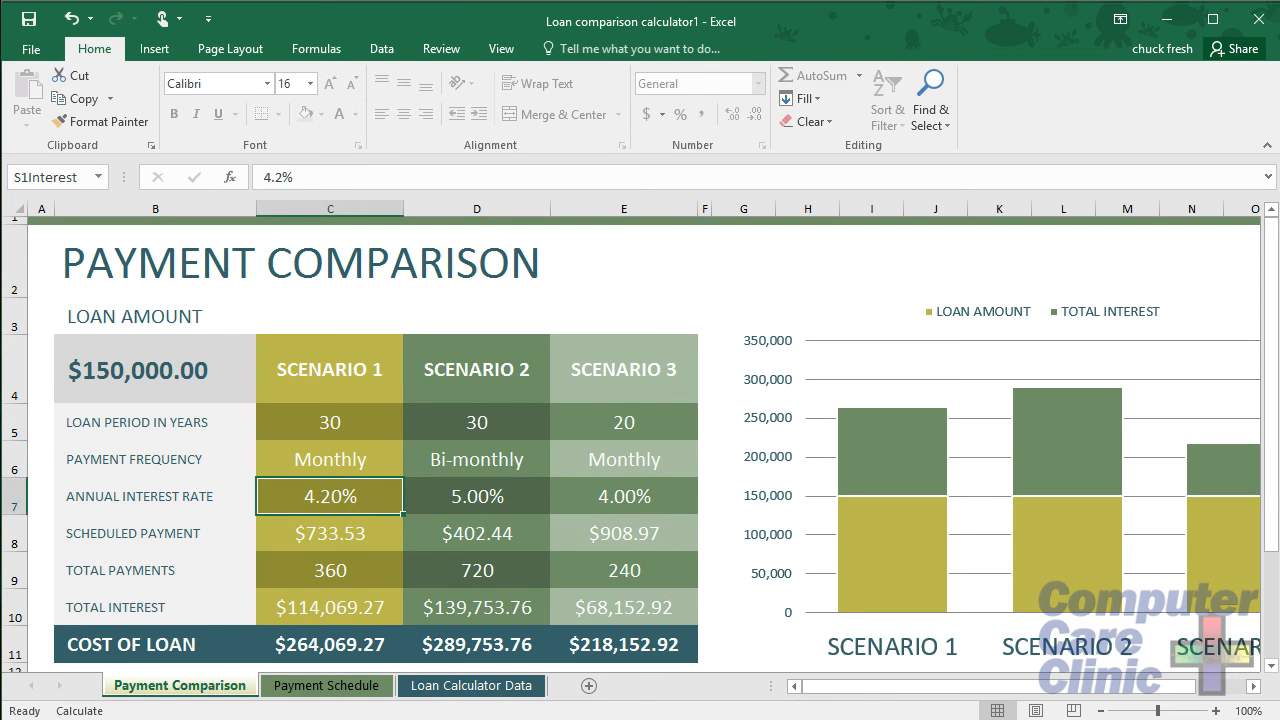
pyautogui.write('10')
pyautogui.press('Return')
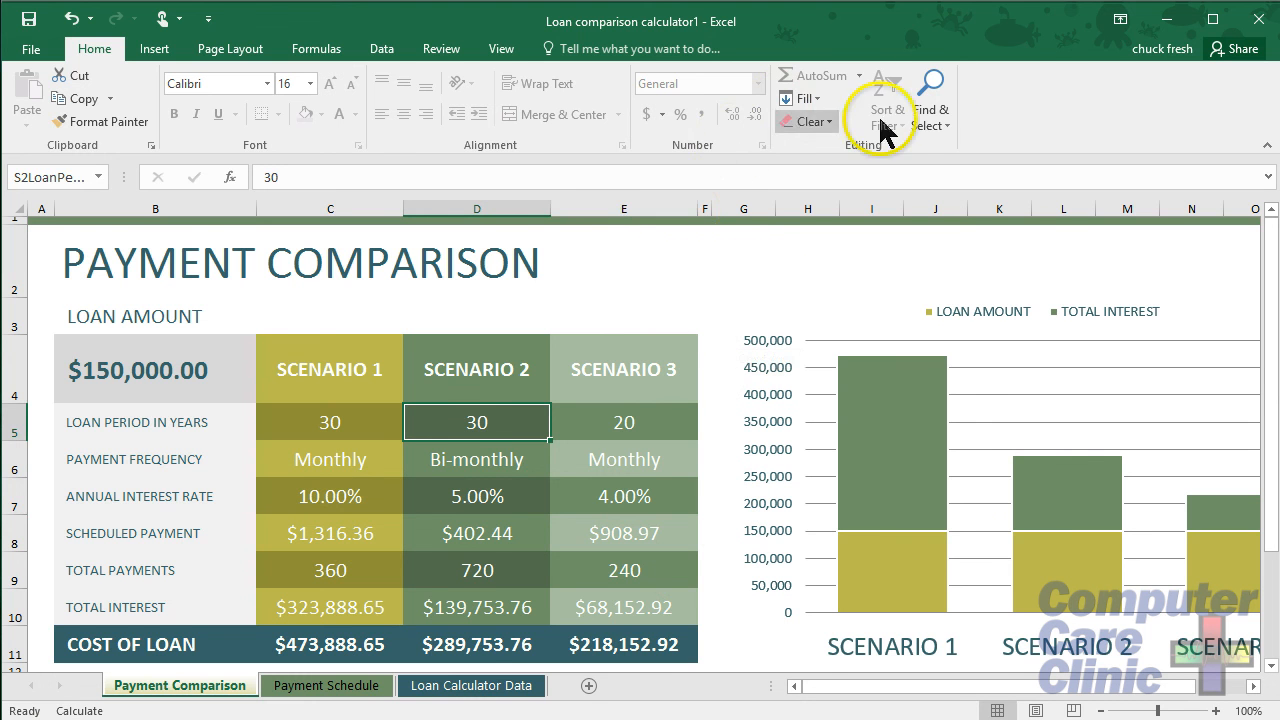
# Step: Browse the gallery of templates available for a new workbook
pyautogui.click(30, 52)
pyautogui.click(46, 135)
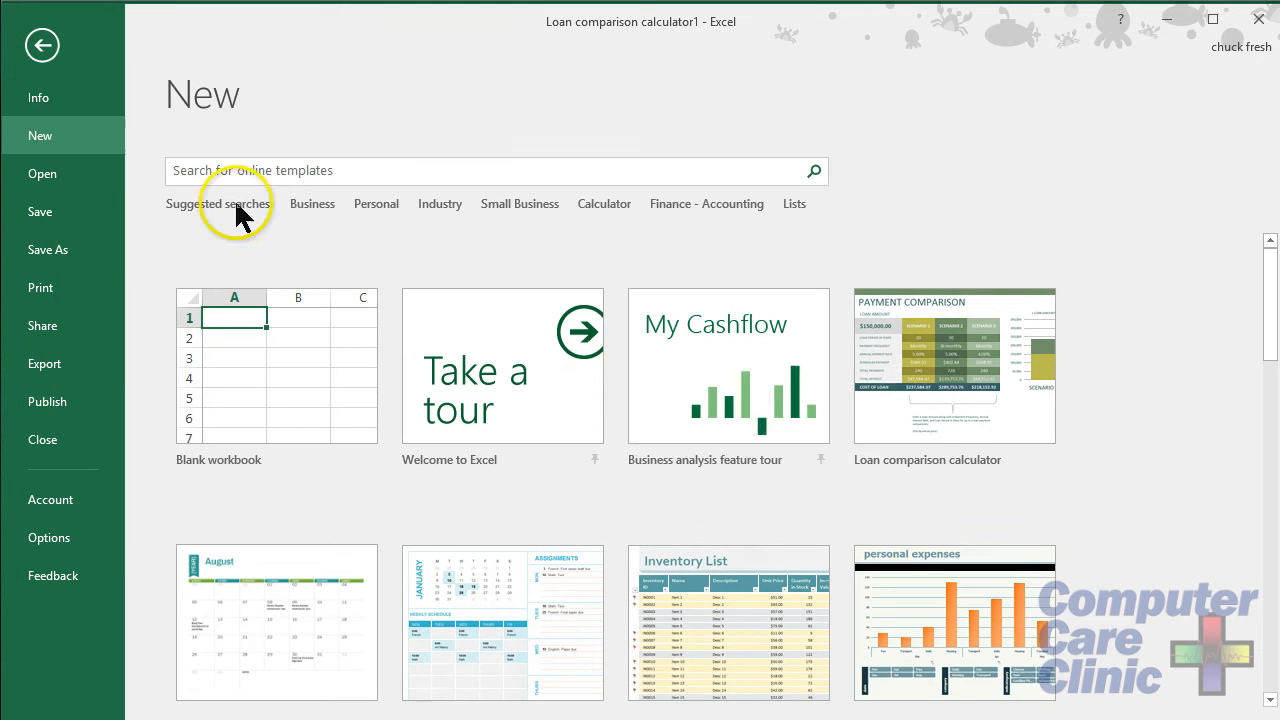
pyautogui.scroll(-7, 767, 352)
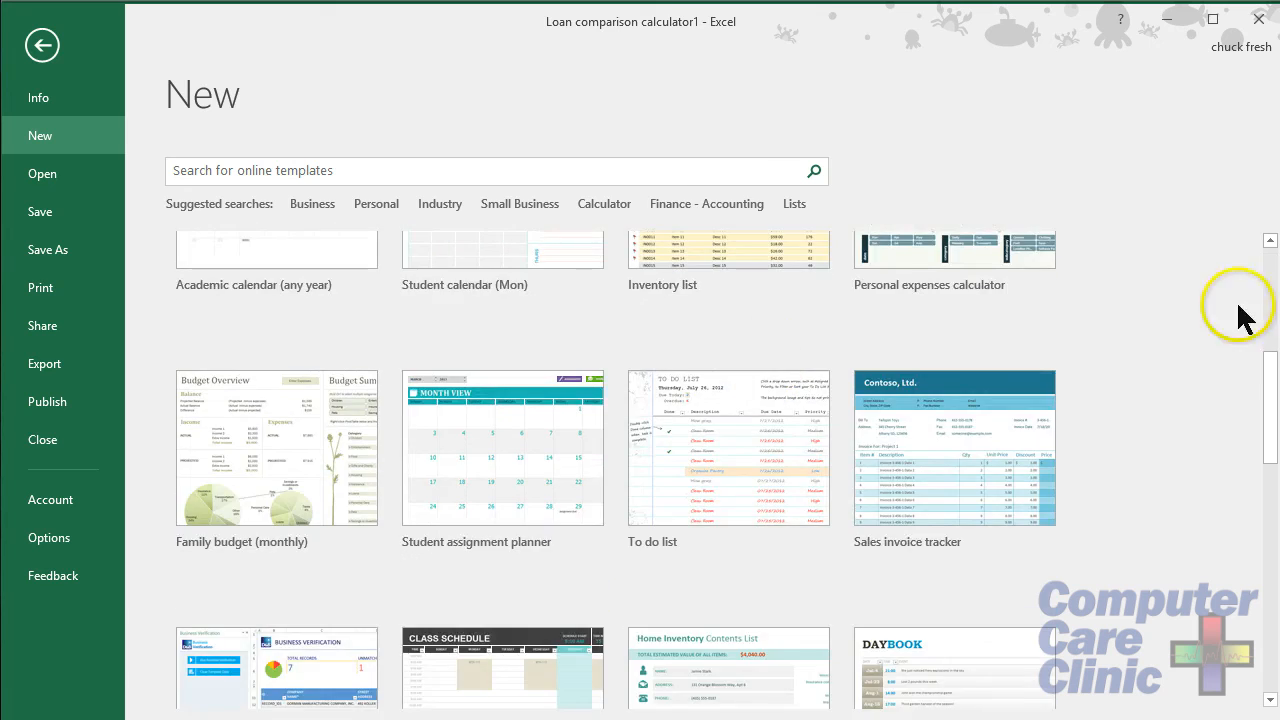
pyautogui.scroll(-2, 1135, 484)
pyautogui.scroll(-3, 1135, 484)
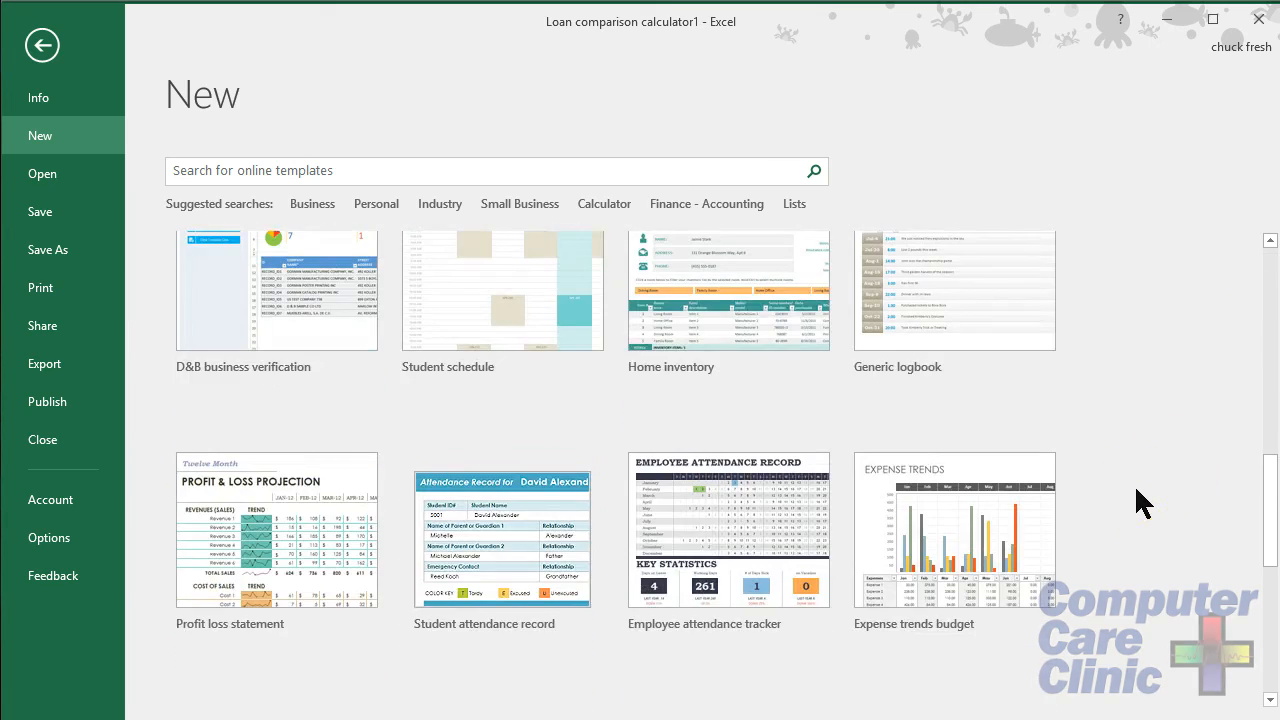
pyautogui.scroll(-4, 1134, 484)
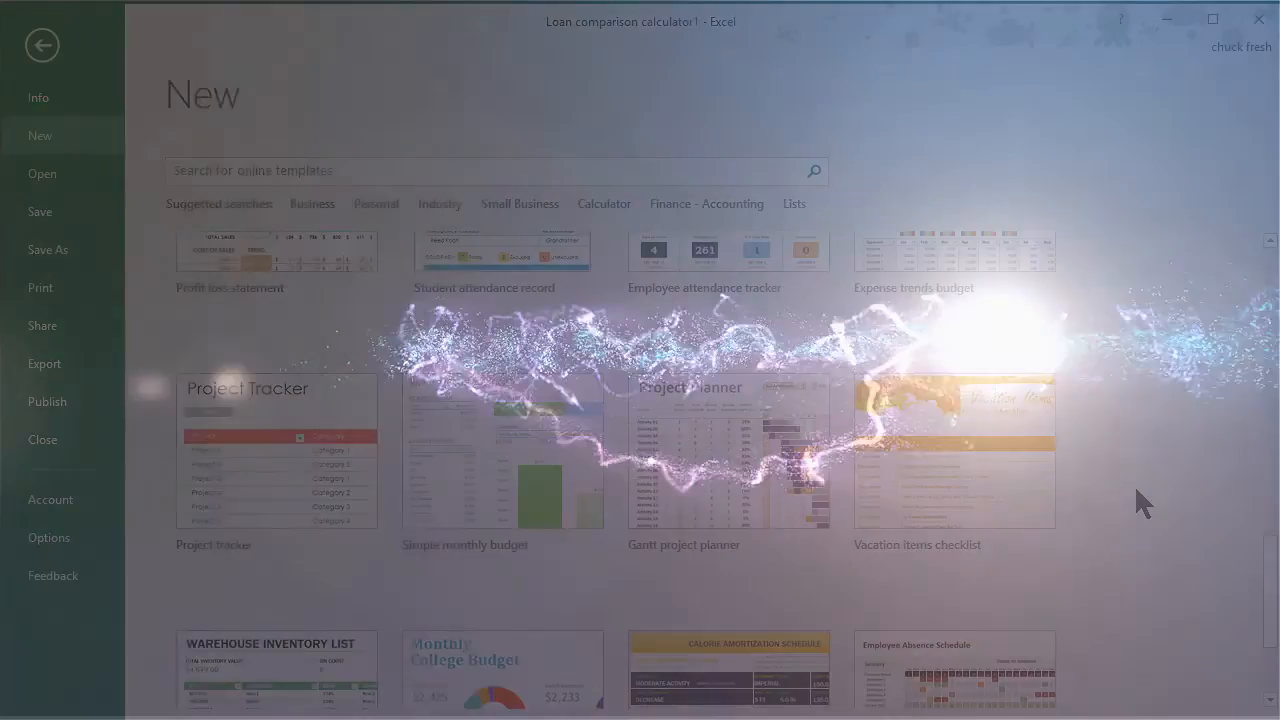